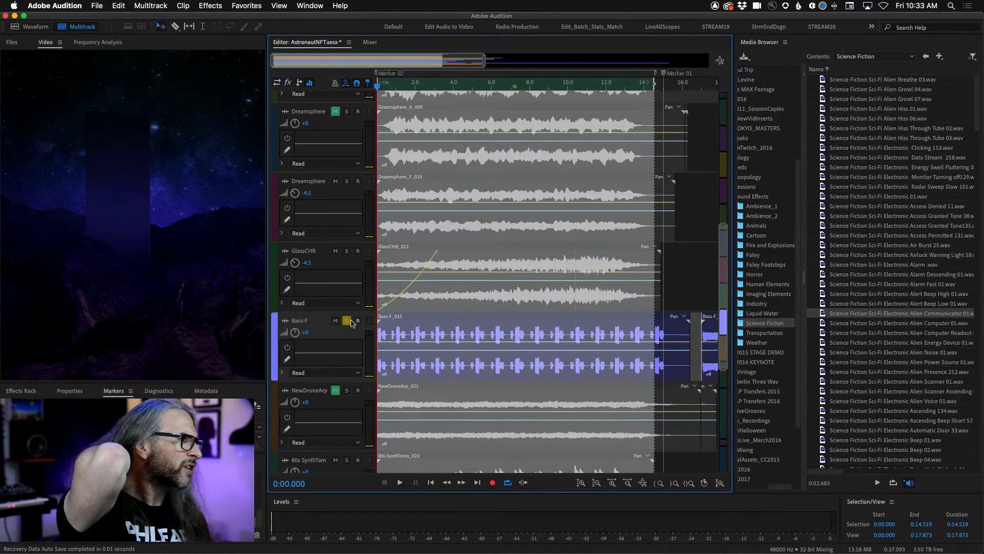
Unsolo the Bass-F track, and mute the Bass-F track, the GlassCHR track and the Dreamsphere track holding Dreamsphere_F_010.
click(347, 322)
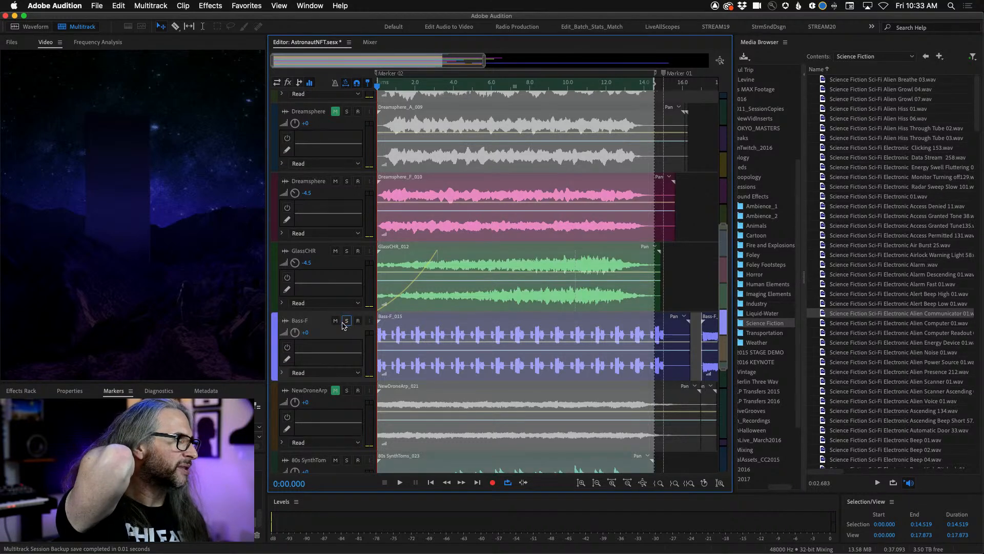
click(336, 322)
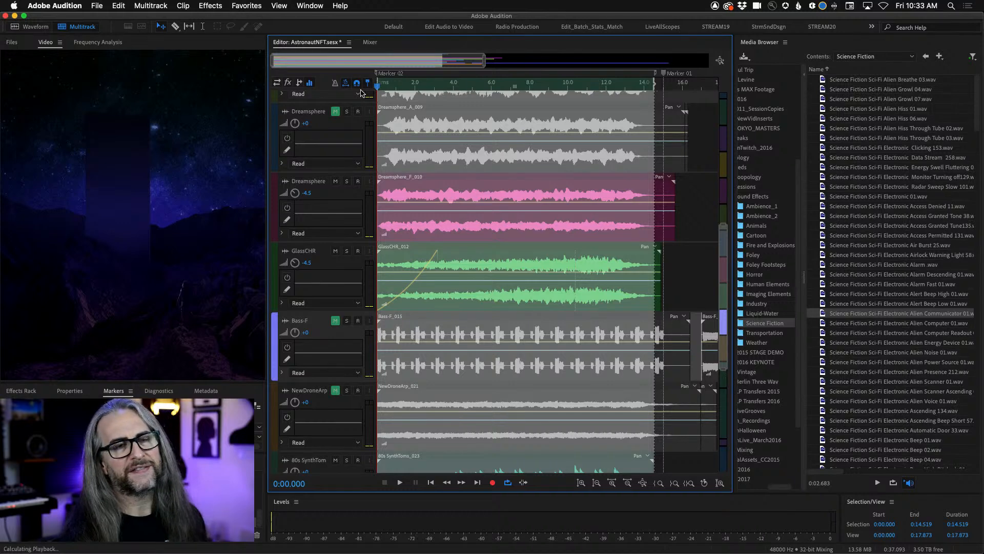
key(space)
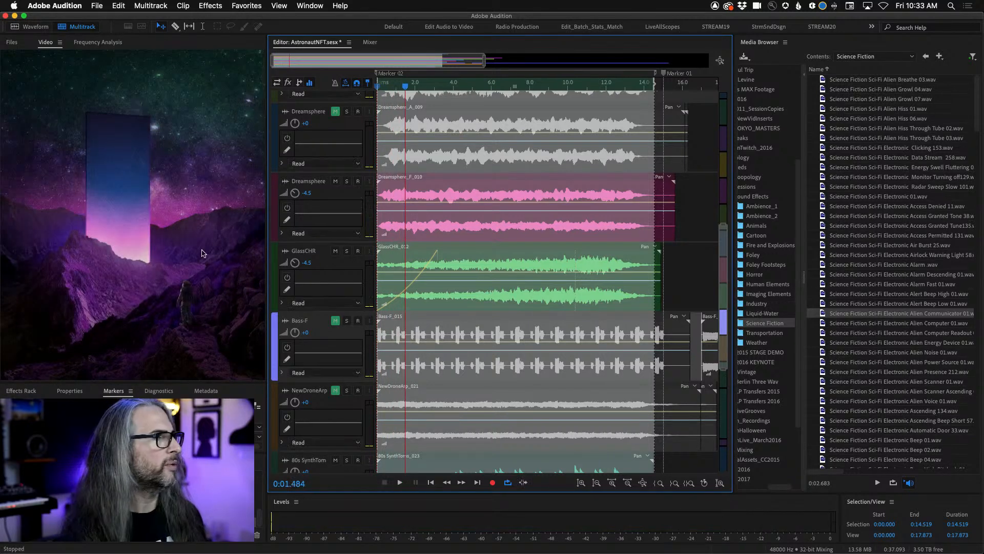
click(335, 250)
click(335, 182)
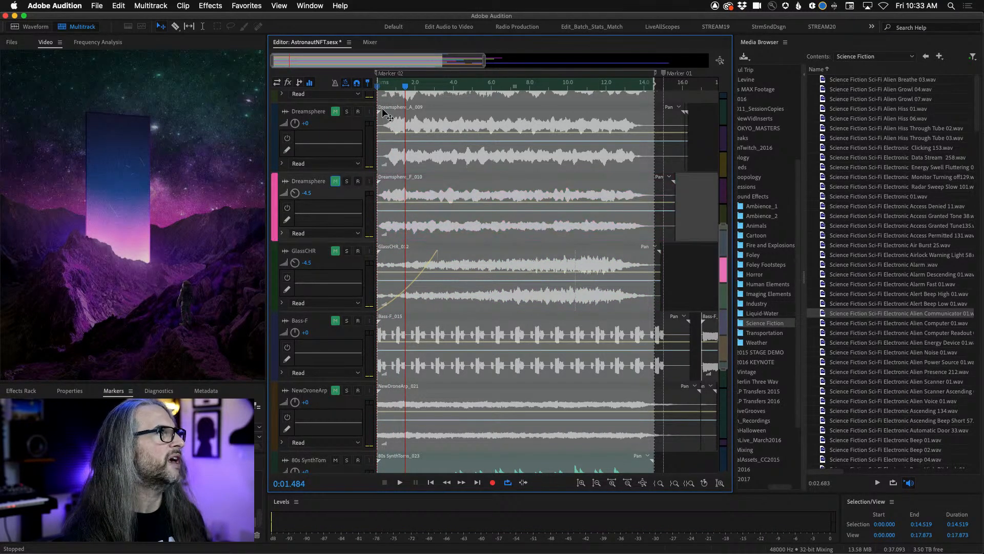
Play the session from the start and mute the 80s SynthToms track during playback.
drag(404, 89, 365, 88)
key(space)
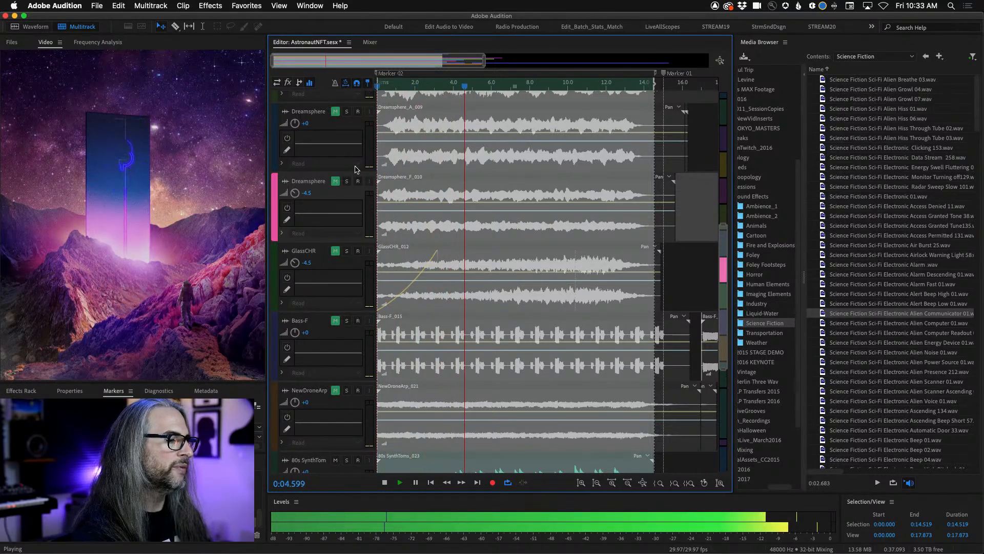
scroll(323, 225, down, 5)
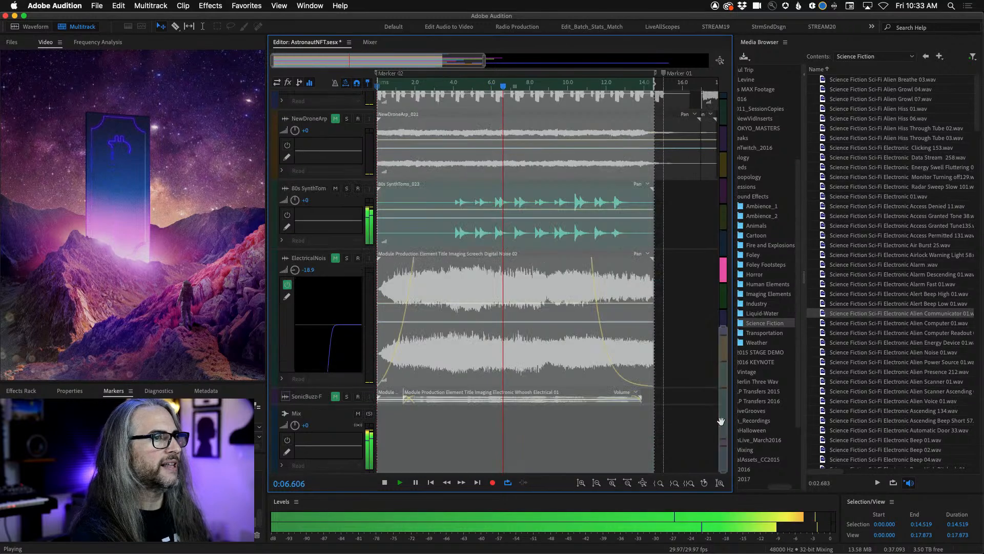
click(335, 188)
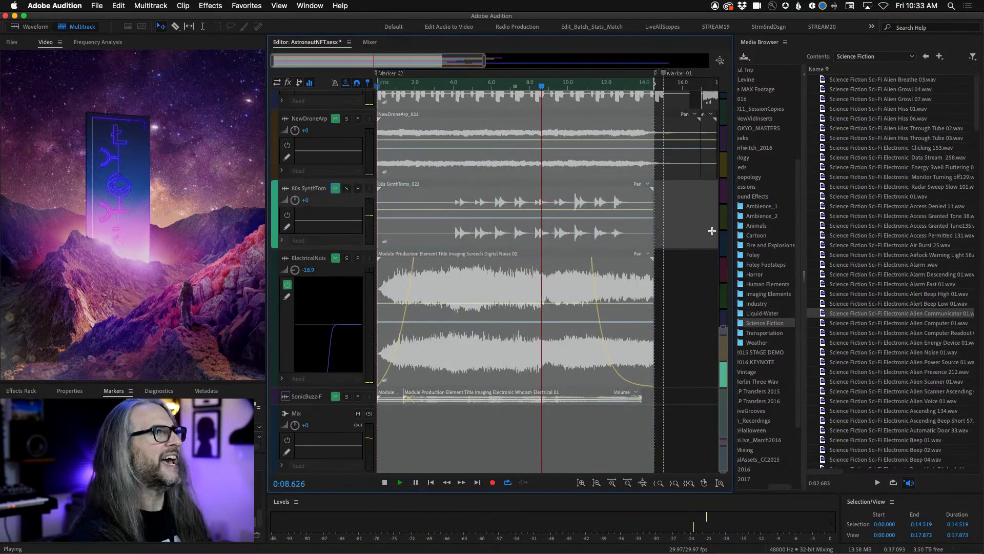
scroll(708, 332, up, 4)
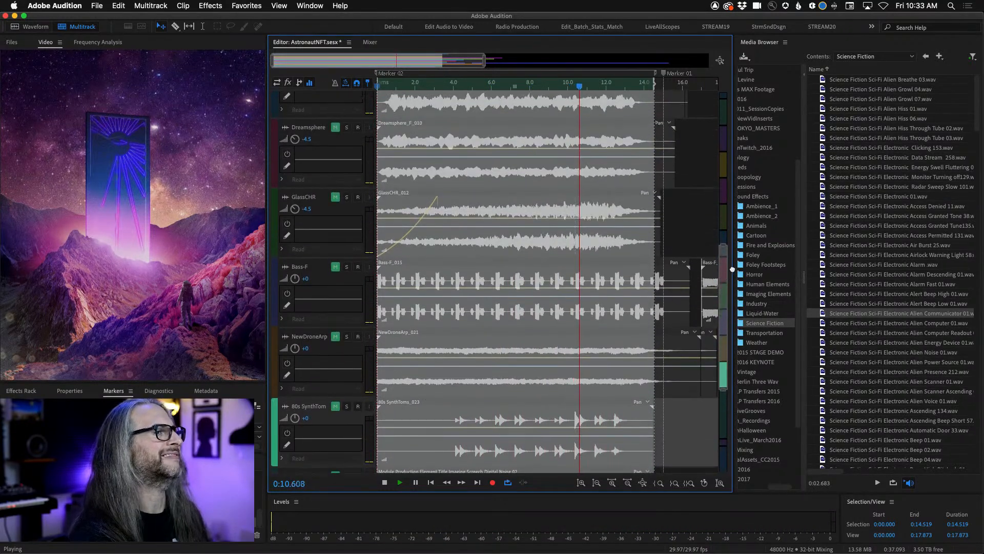
drag(724, 245, 728, 197)
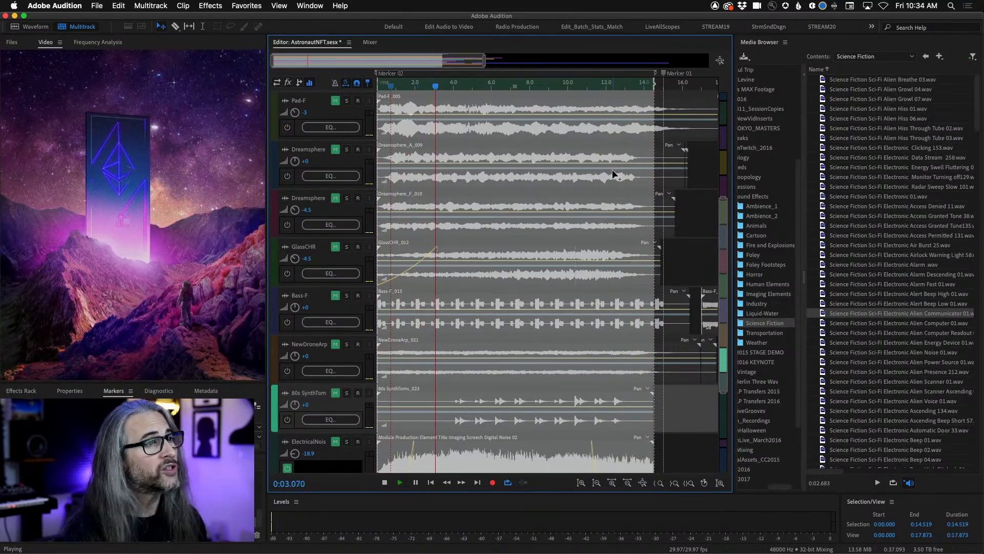
Stop playback, return the playhead to the start of the session and unmute the Bass-F track.
key(space)
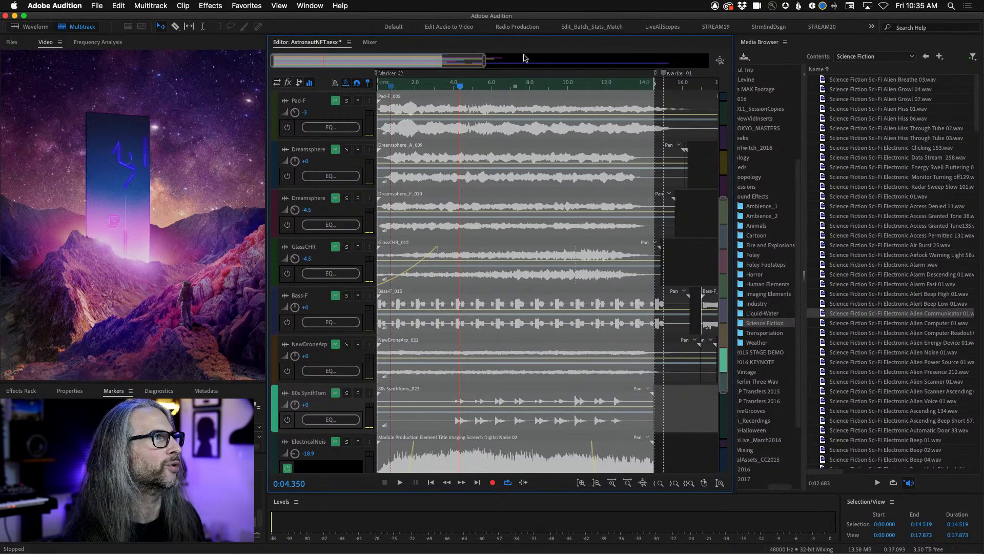
drag(460, 82, 363, 90)
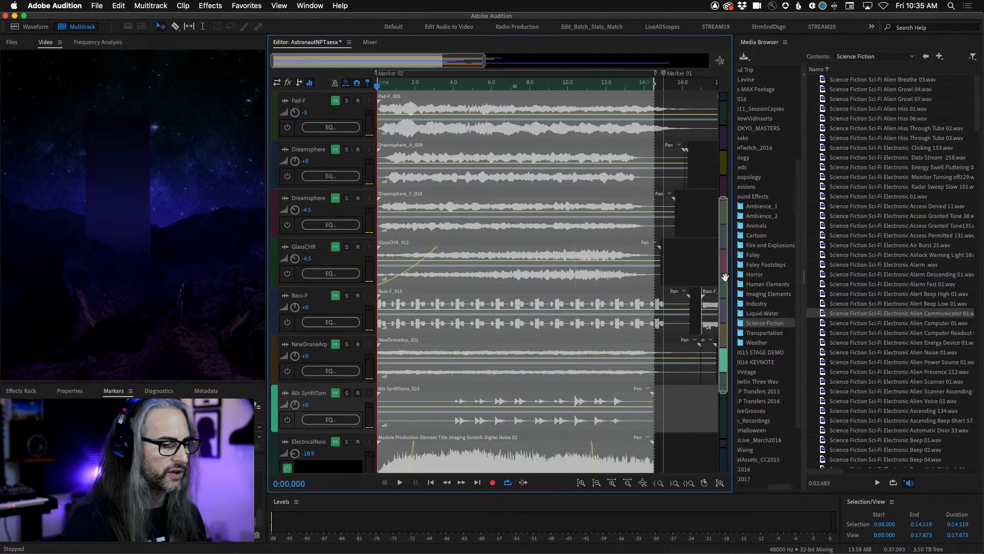
click(335, 296)
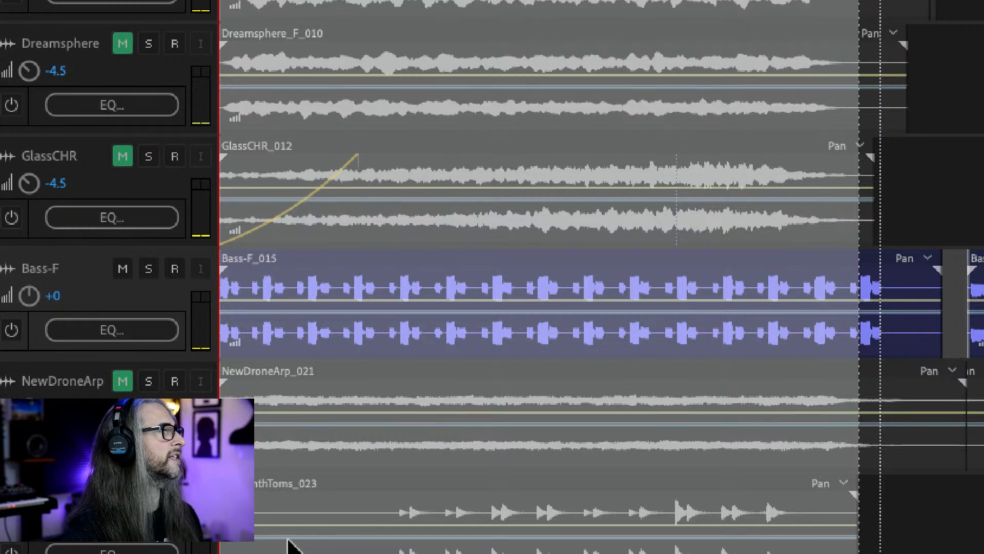
Play the mix of Bass-F and Dreamsphere_F_010 and bring in the GlassCHR track by unmuting it.
scroll(290, 543, down, 1)
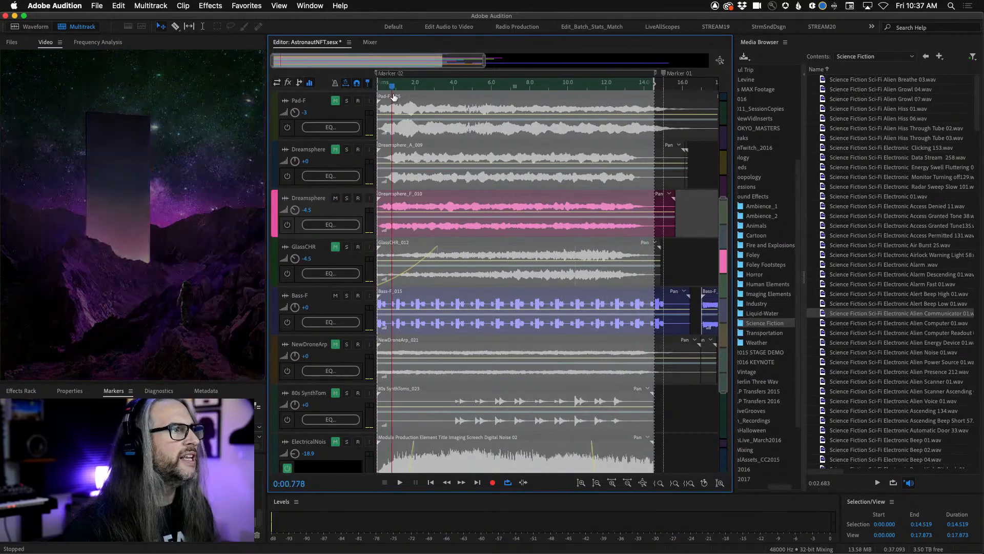
key(space)
click(335, 248)
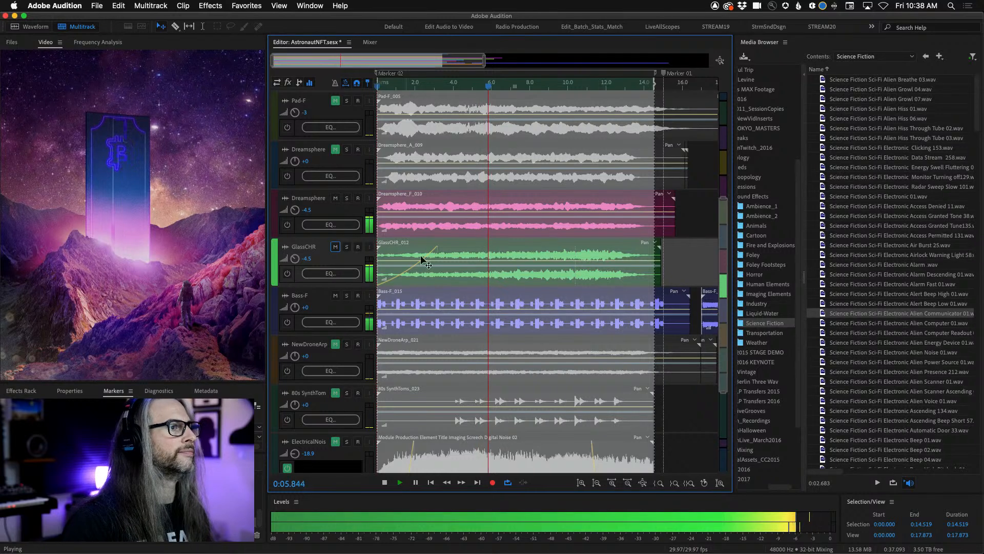
key(space)
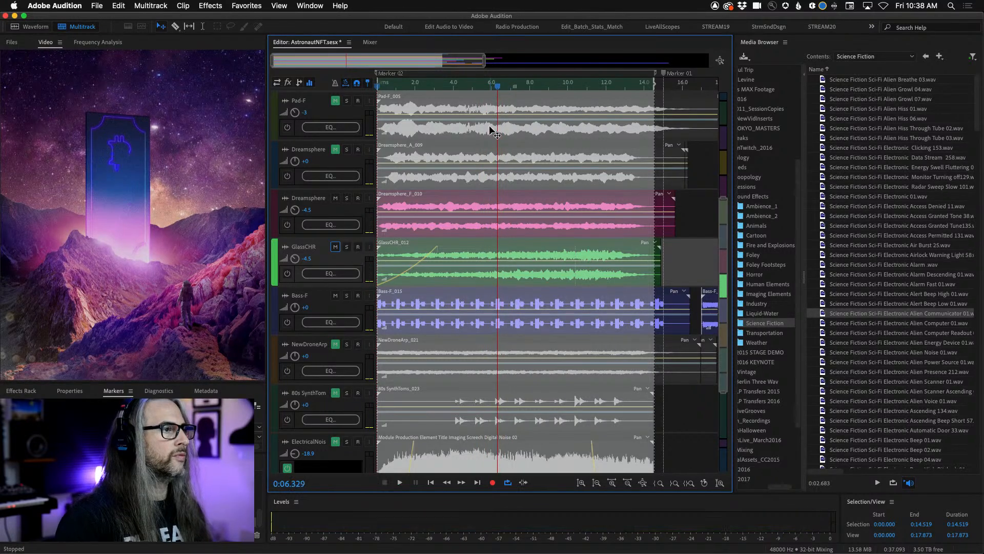
Unmute and solo the 80s SynthToms track, and audition it from about 4 seconds on the timeline.
drag(501, 89, 427, 93)
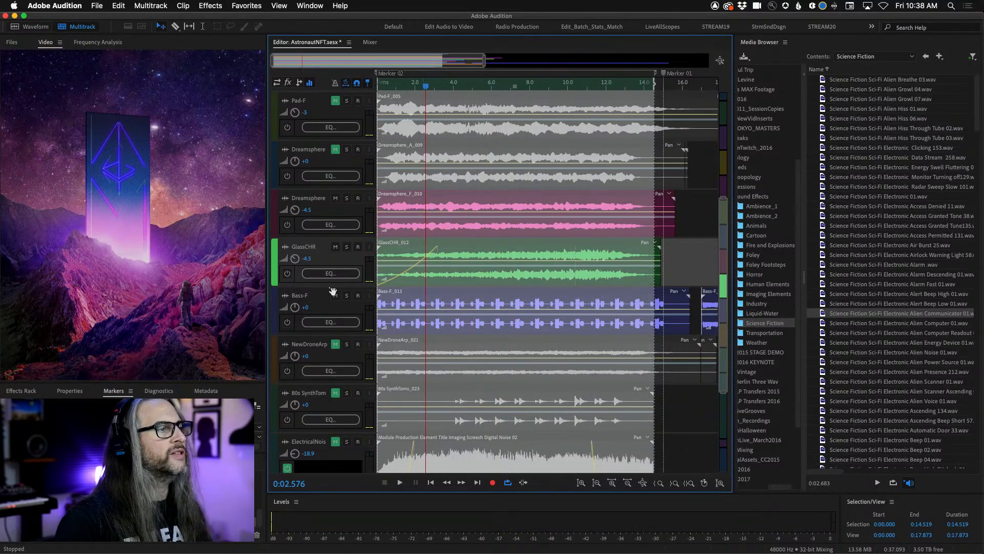
click(336, 392)
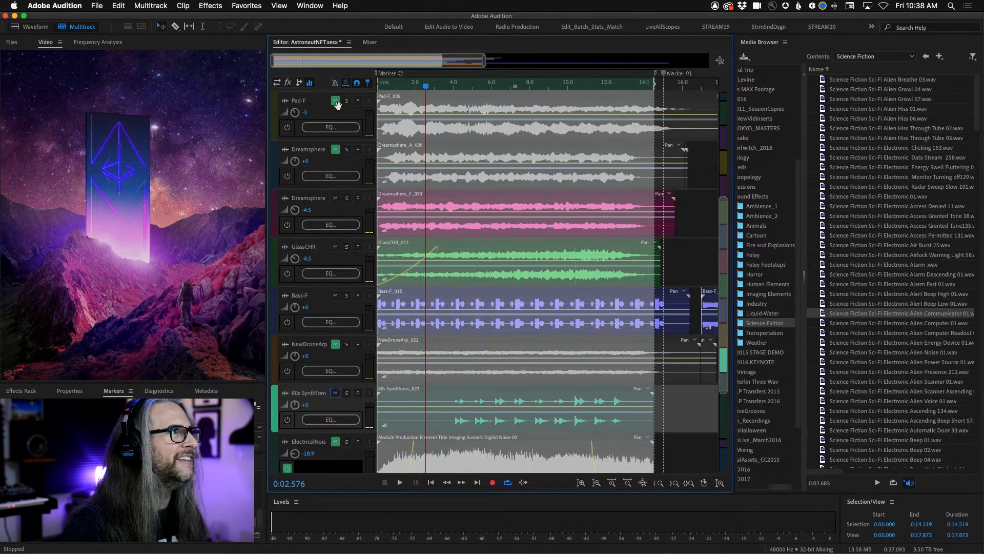
click(348, 393)
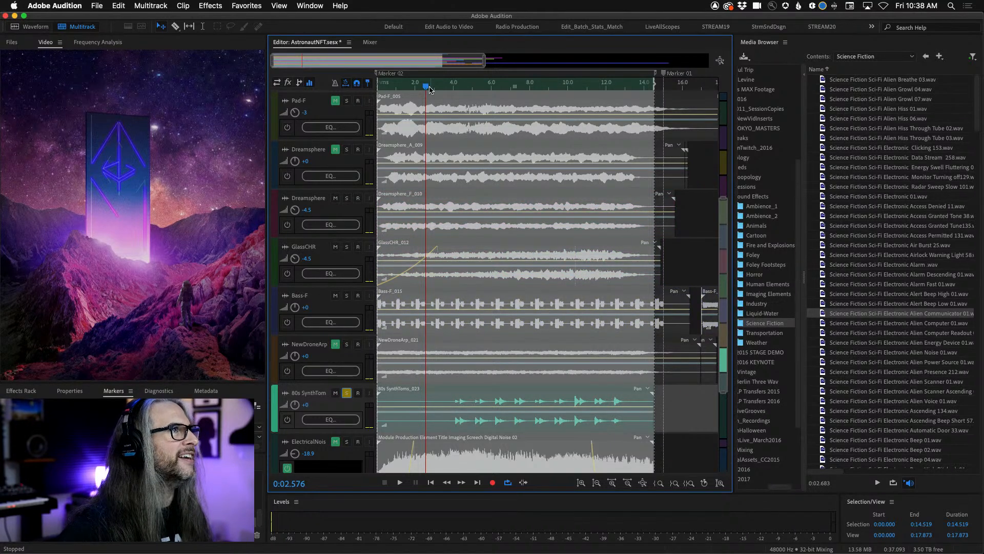
drag(427, 86, 454, 105)
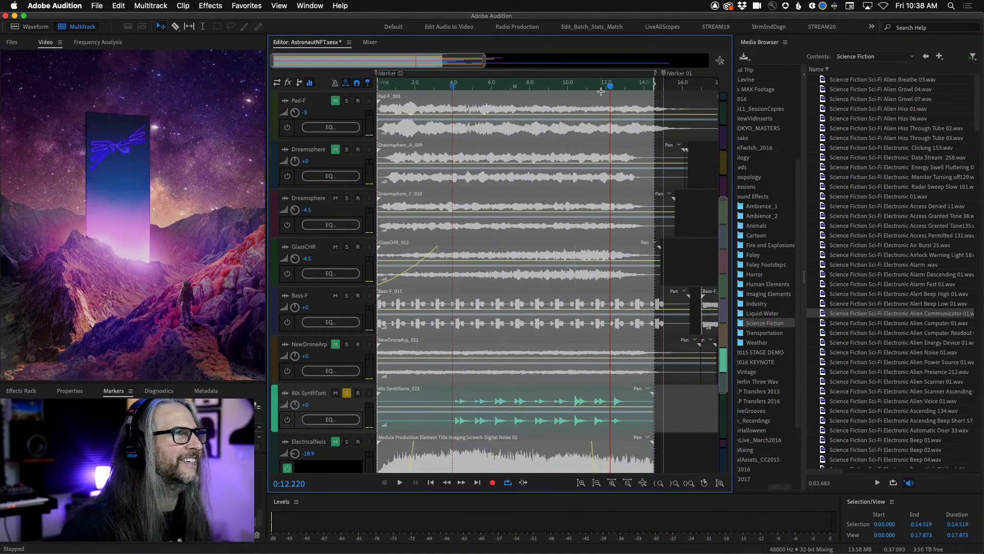
key(space)
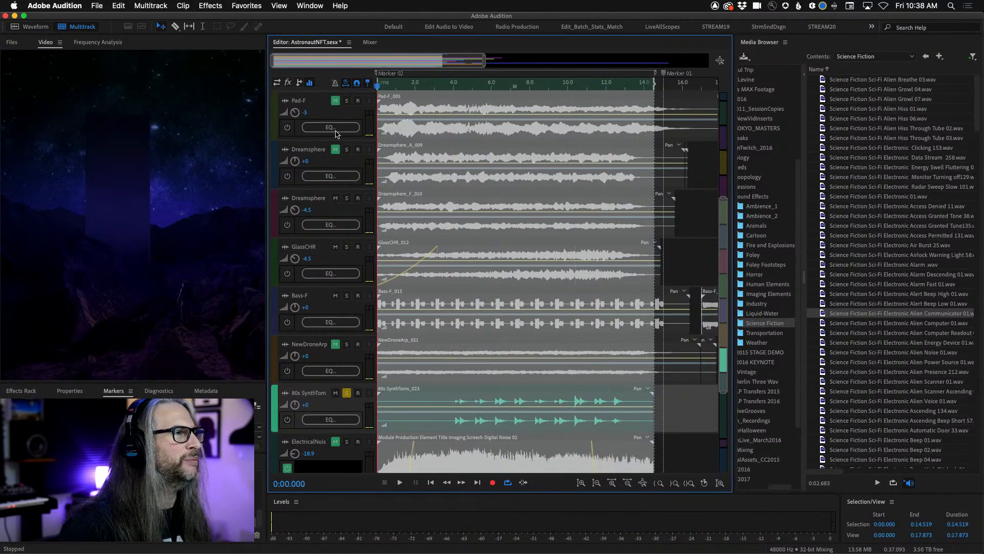
Add the Bass-F, GlassCHR and Dreamsphere_F_010 tracks to the soloed toms and listen to the combination through to its ending.
click(348, 296)
click(347, 248)
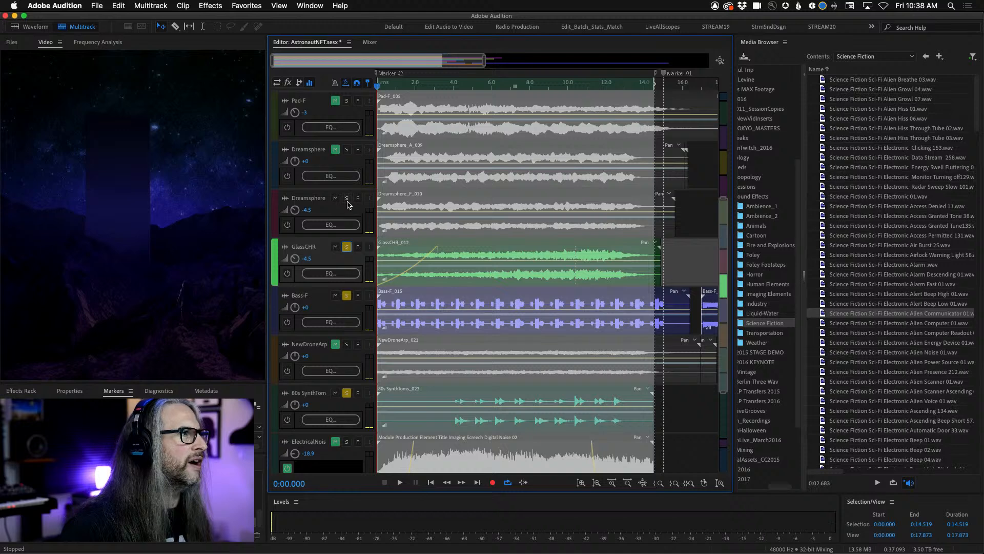
click(347, 199)
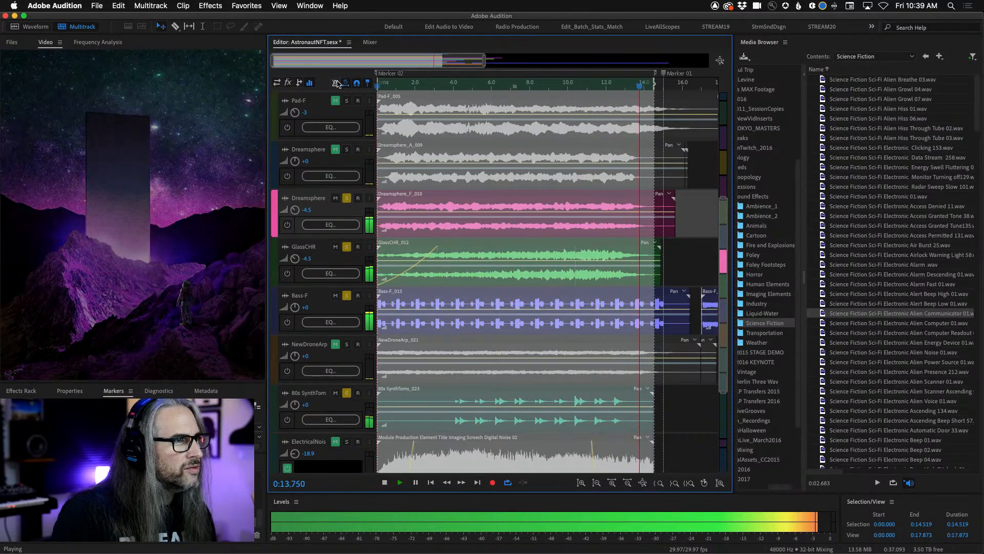
key(space)
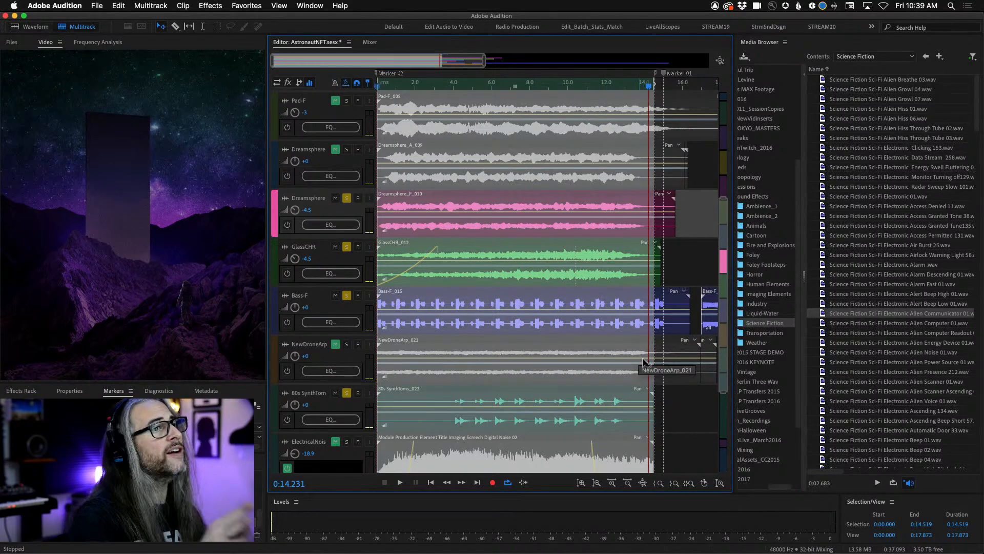
Reduce the height of the electrical noise track and return the playhead to the start of the session.
scroll(726, 401, down, 5)
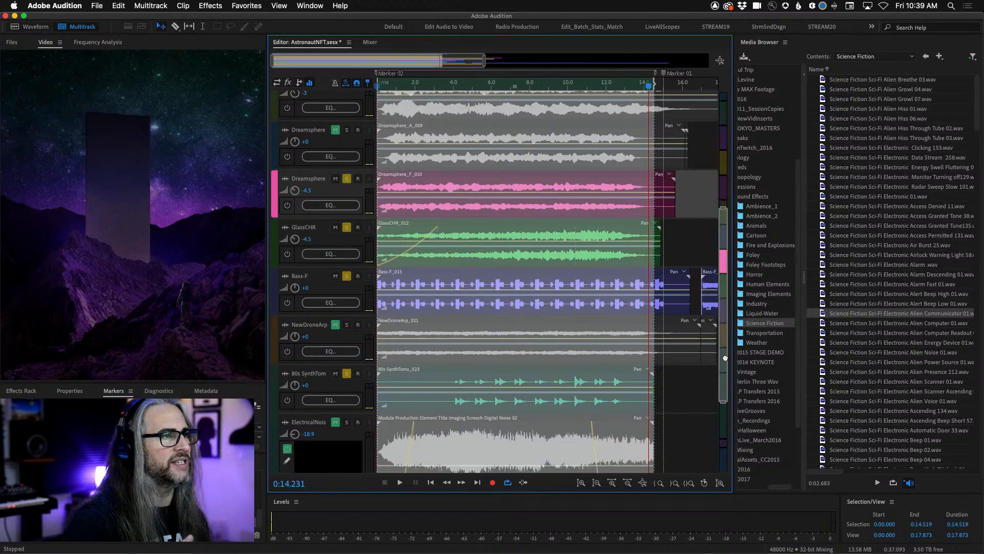
drag(725, 401, 725, 430)
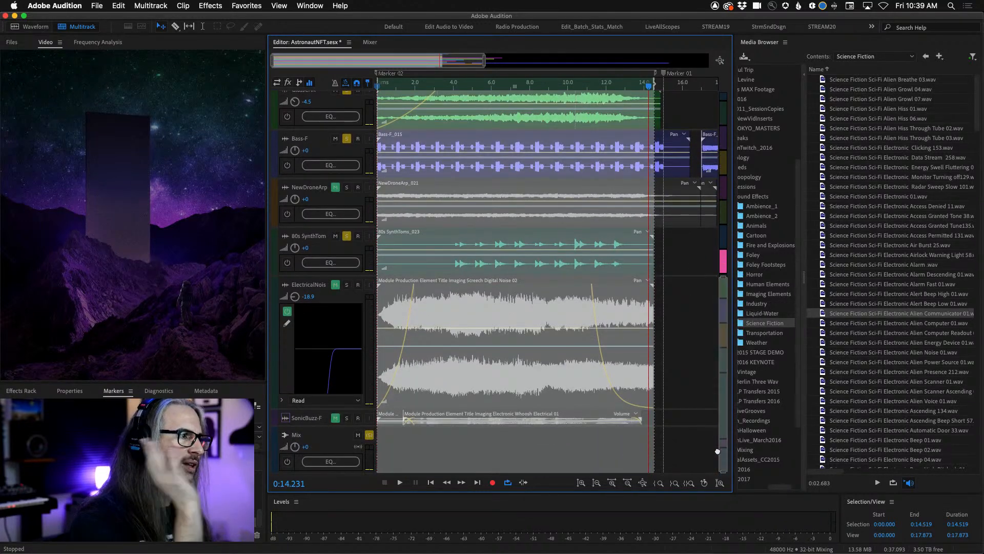
drag(324, 410, 327, 352)
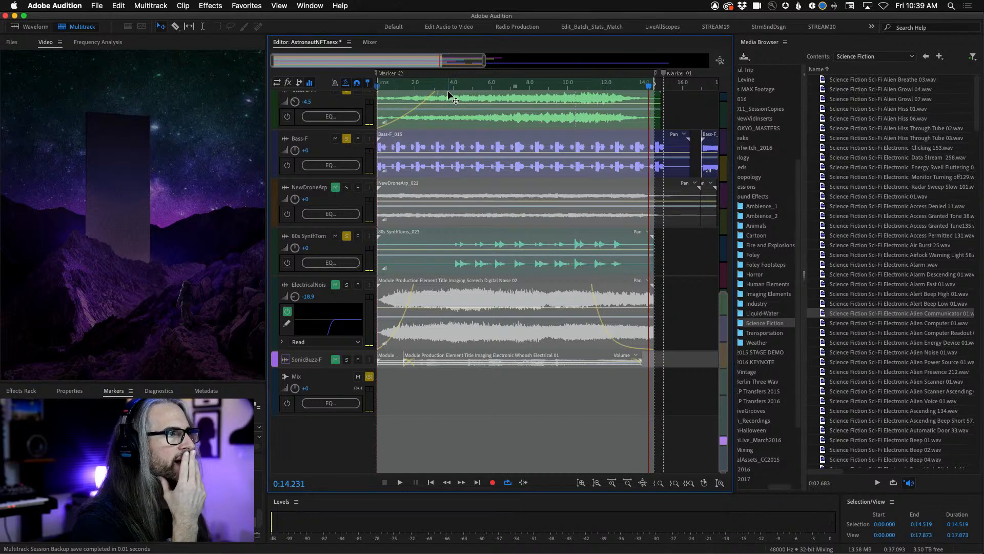
drag(453, 85, 371, 88)
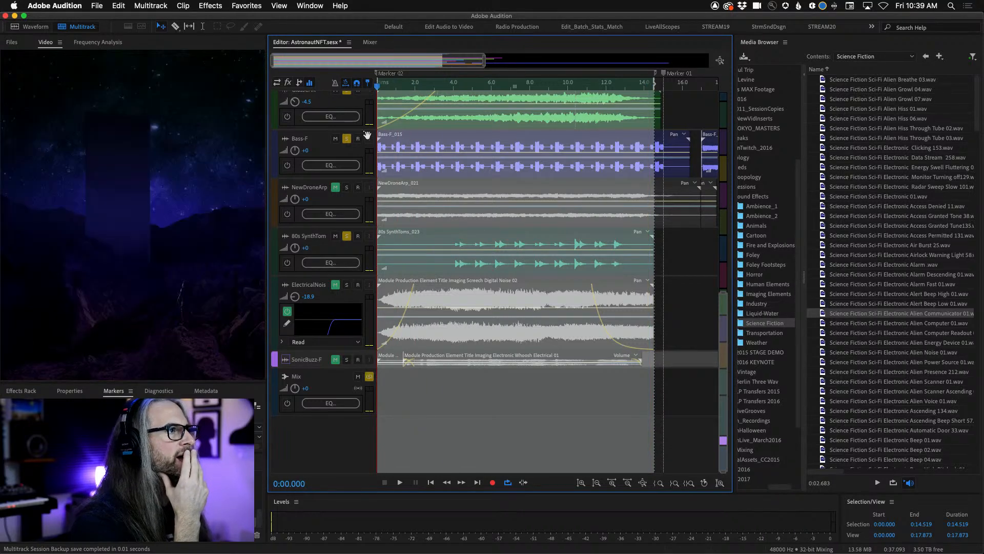
scroll(372, 382, up, 2)
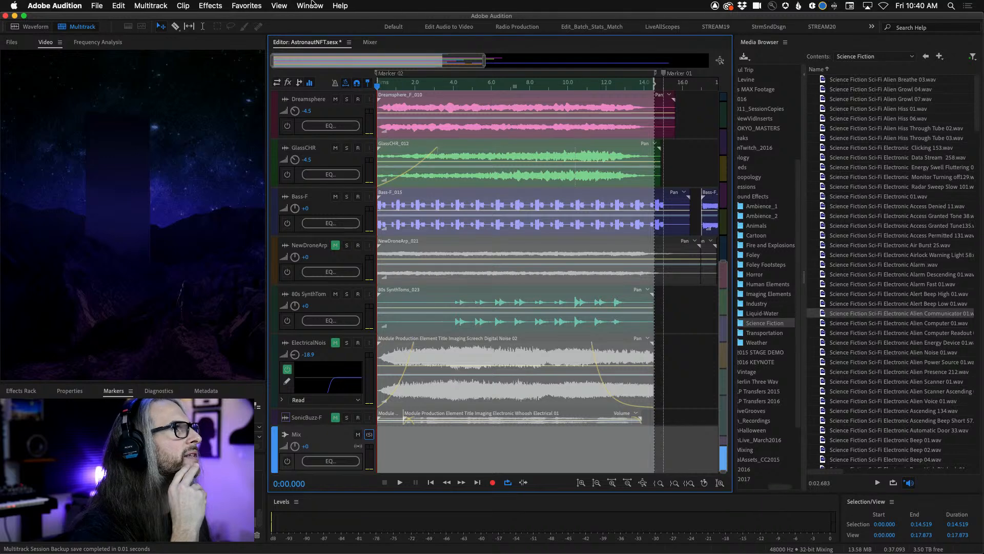
View the Adobe Audition Downloads page with the sound effects bundles in Chrome, and return to Audition.
click(310, 5)
mouse_move(340, 5)
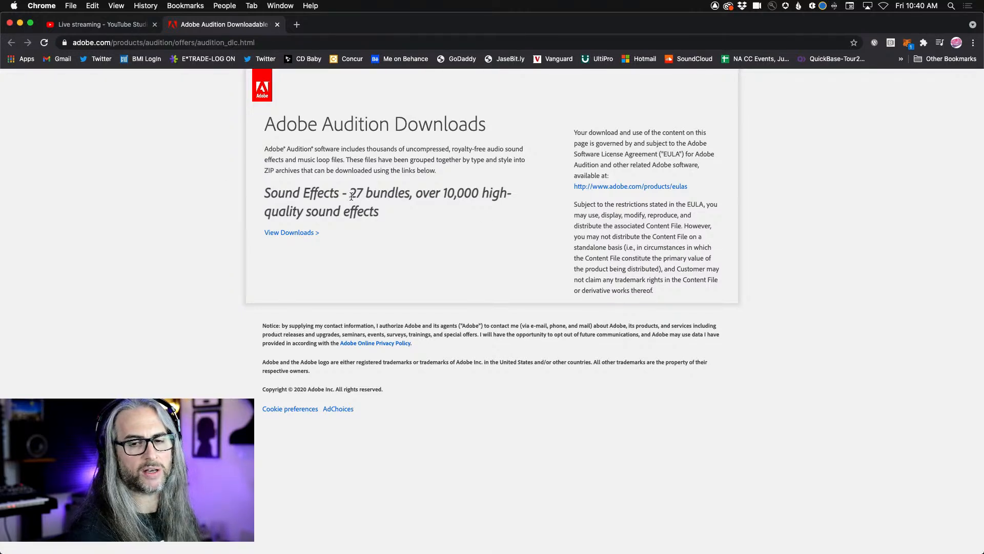
key(super+Tab)
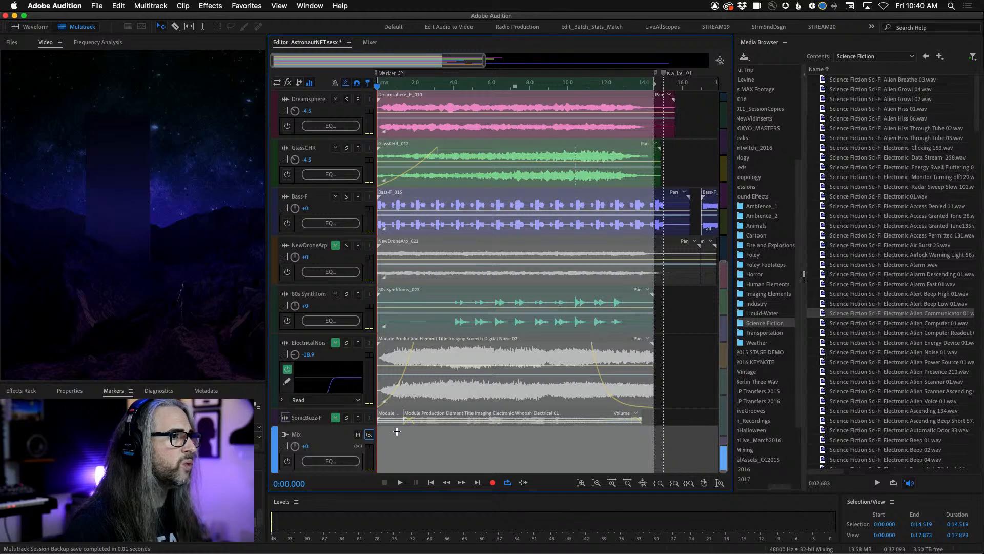
Review the session's file list and return to the video preview with the playhead at the start.
click(11, 43)
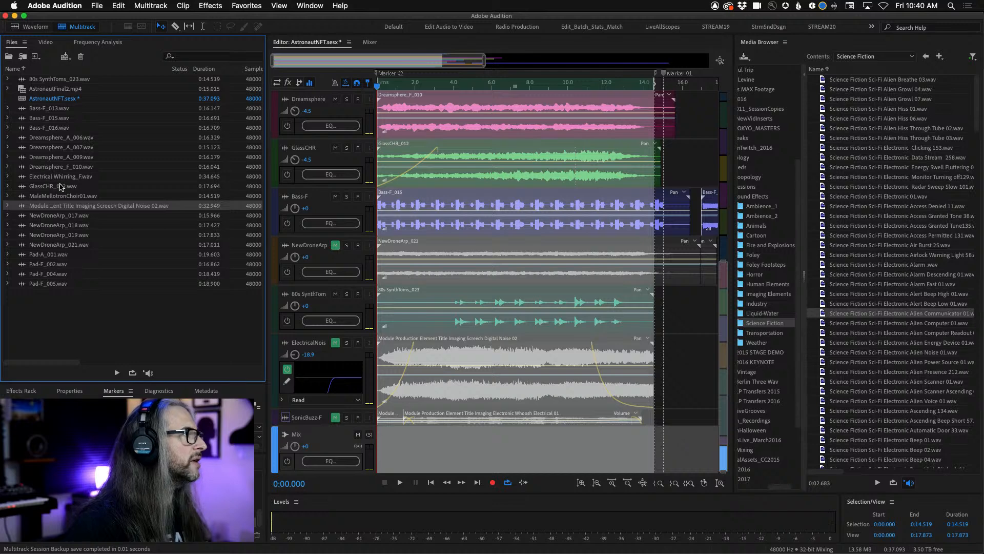
click(45, 42)
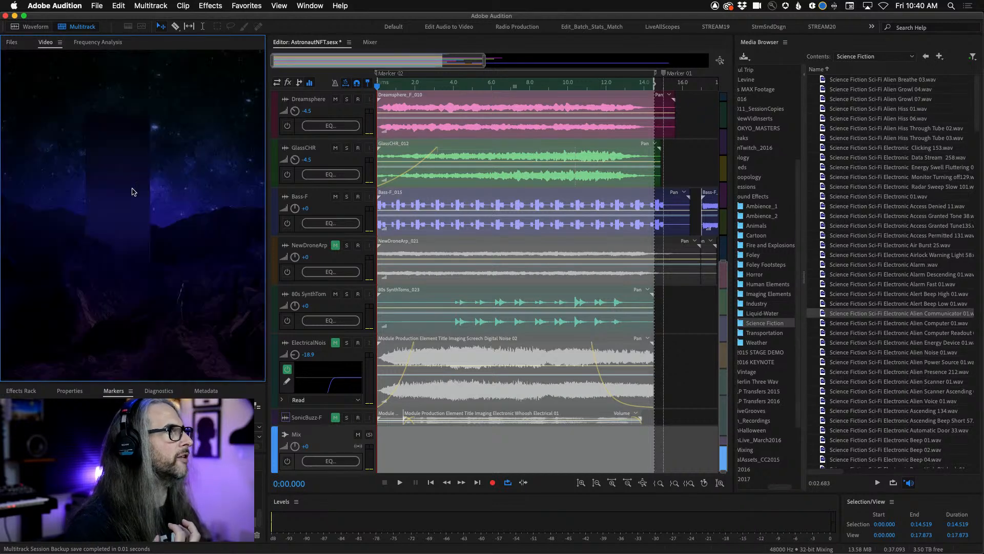
drag(379, 87, 277, 64)
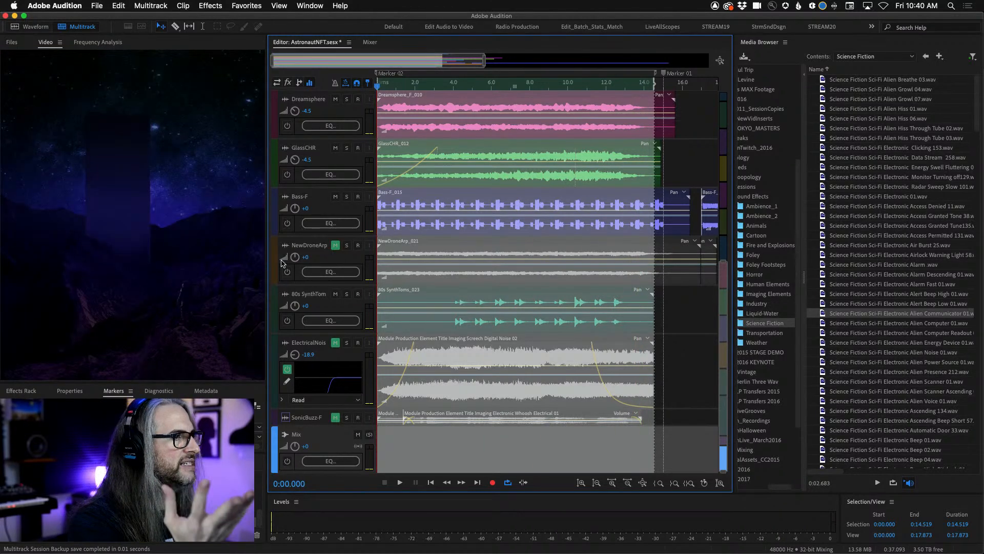
Enlarge the collapsed SonicBuzz-F track, then unmute and solo it to audition the electronic whoosh clips.
drag(321, 425, 321, 458)
click(335, 419)
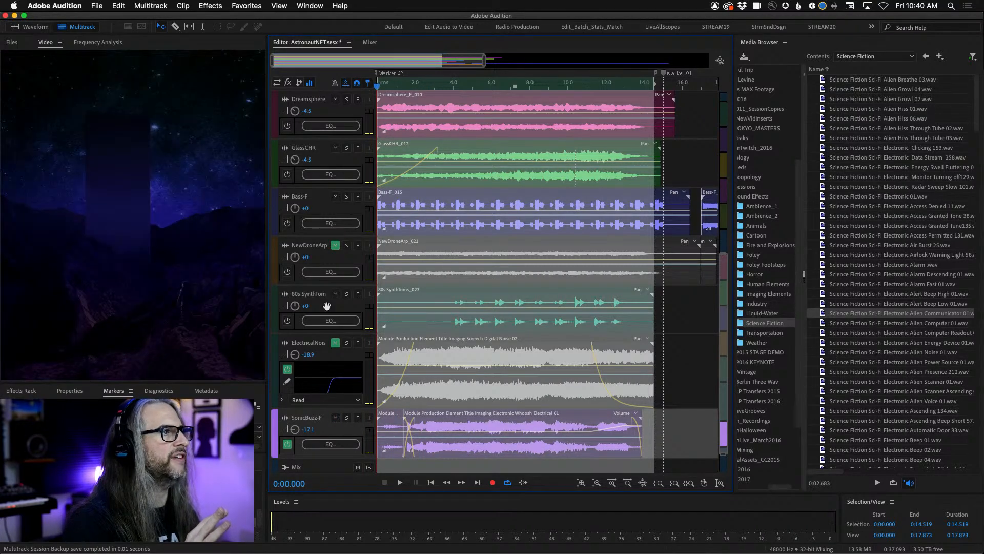
click(347, 418)
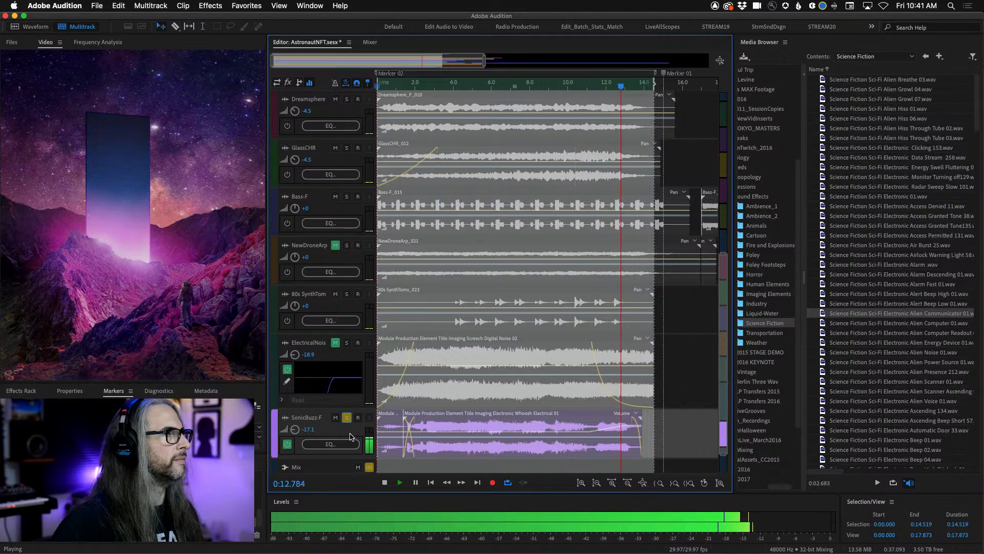
Replay the ending of the soloed SonicBuzz-F track from about 11.2 seconds, and return the playhead to the session start.
key(space)
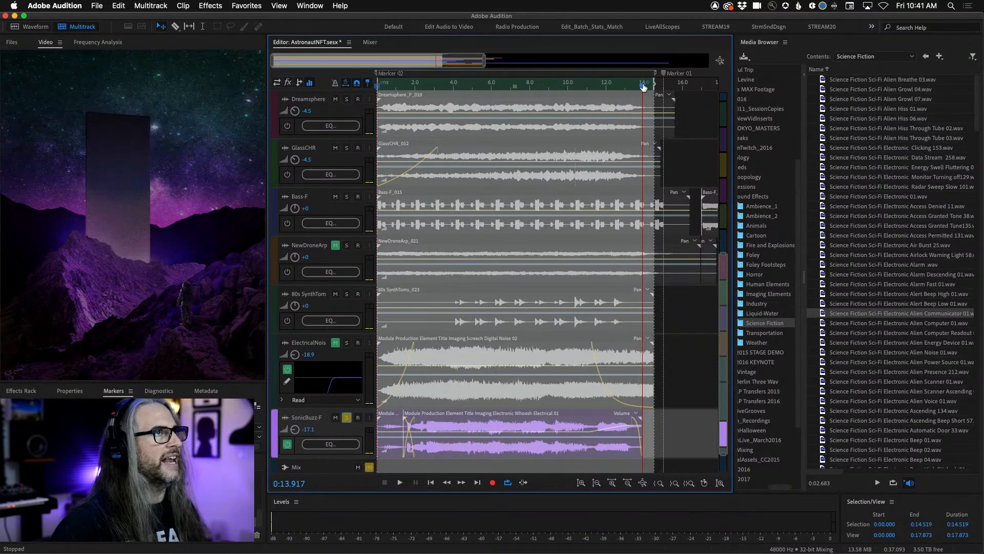
drag(643, 88, 594, 89)
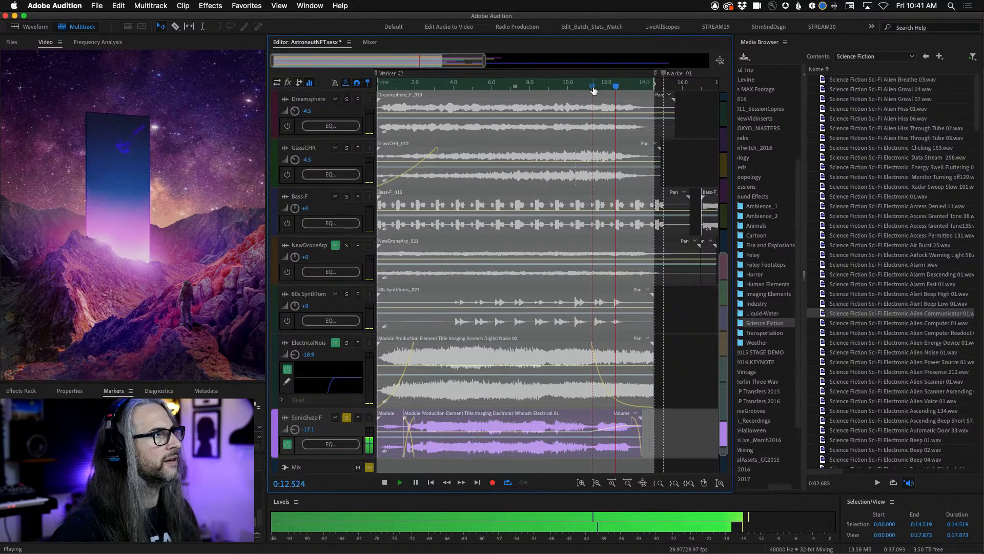
key(space)
drag(631, 90, 592, 95)
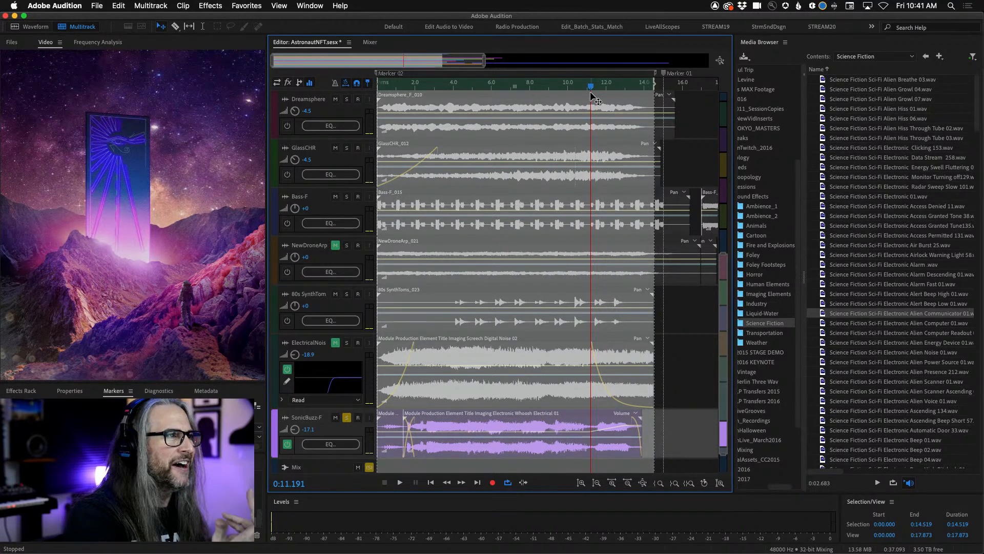
key(Home)
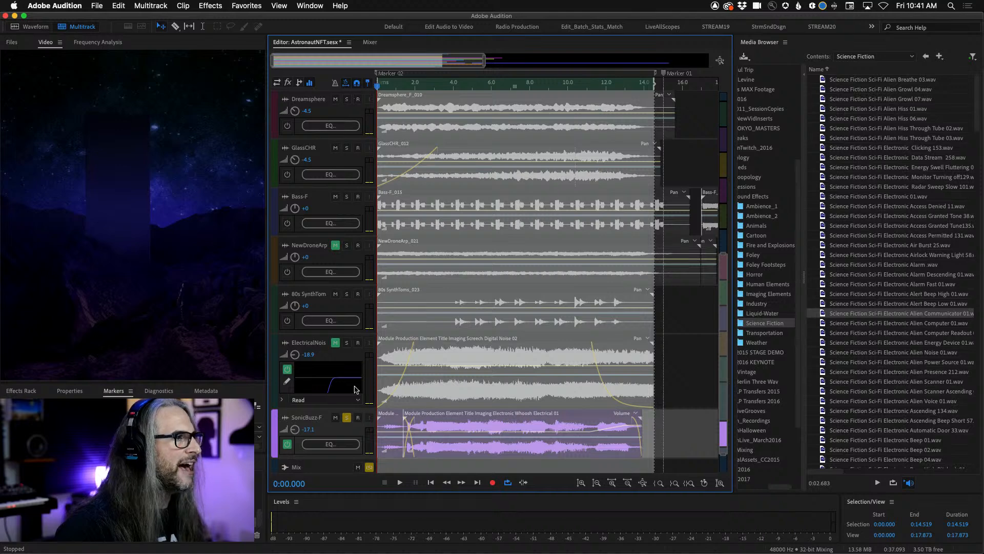
Take SonicBuzz-F out of solo, and unmute and solo the ElectricalNoise track.
click(346, 417)
click(336, 343)
click(346, 342)
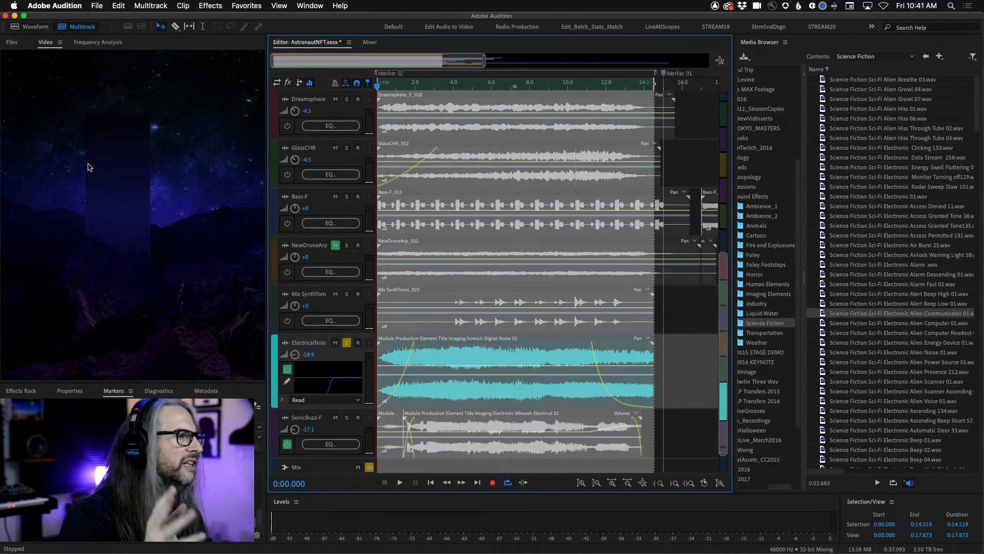
Examine the high-pass curve in the ElectricalNoise track's EQ, close it, and audition the soloed track from the start.
double_click(345, 390)
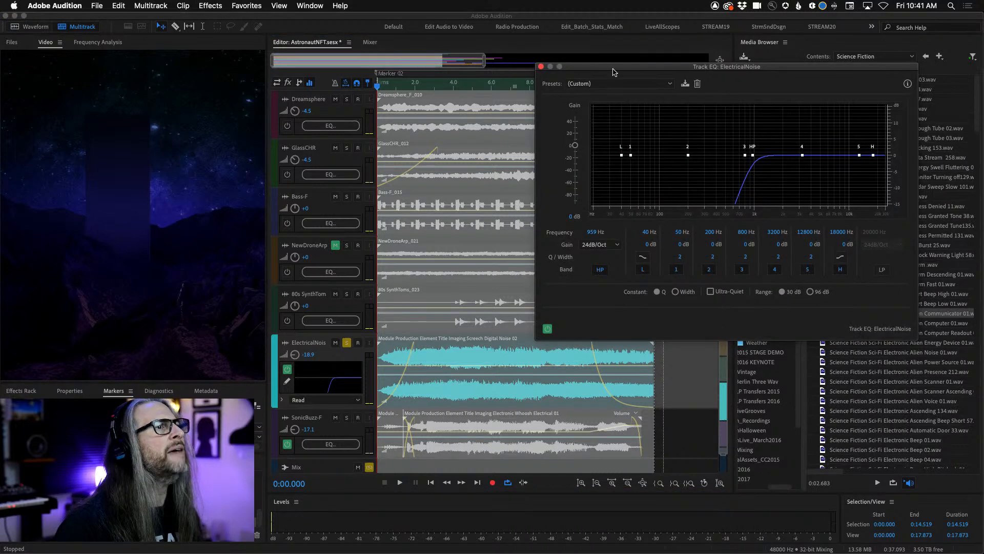
drag(615, 72, 401, 99)
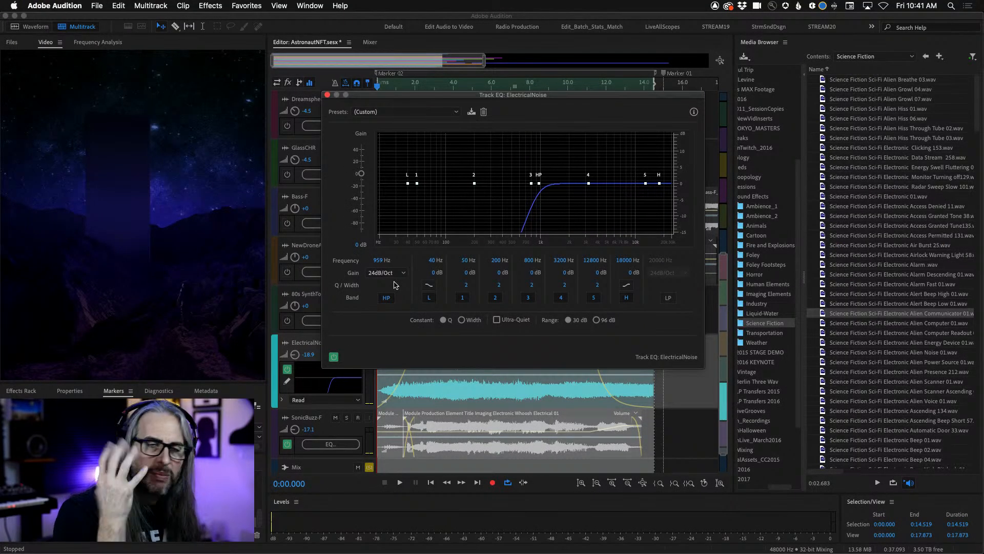
click(327, 95)
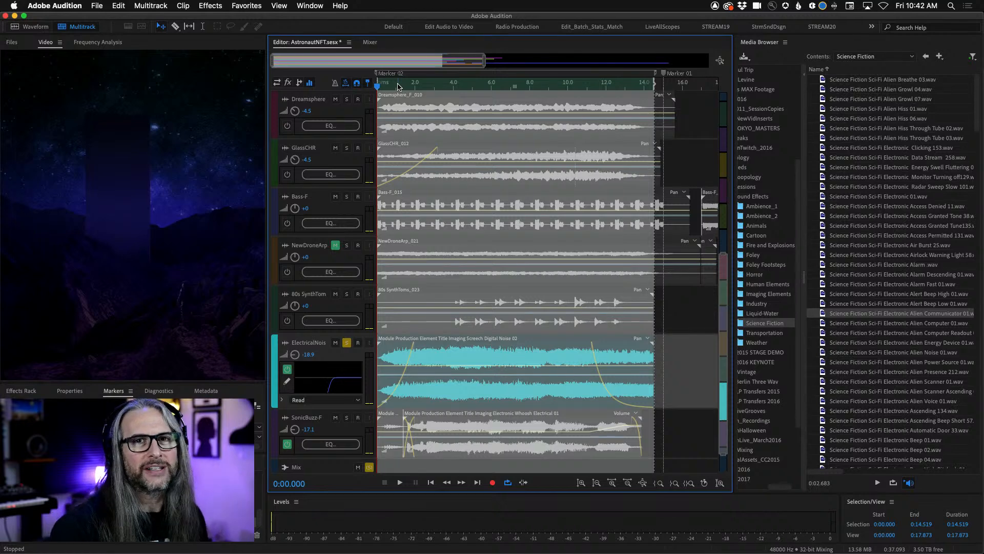
key(space)
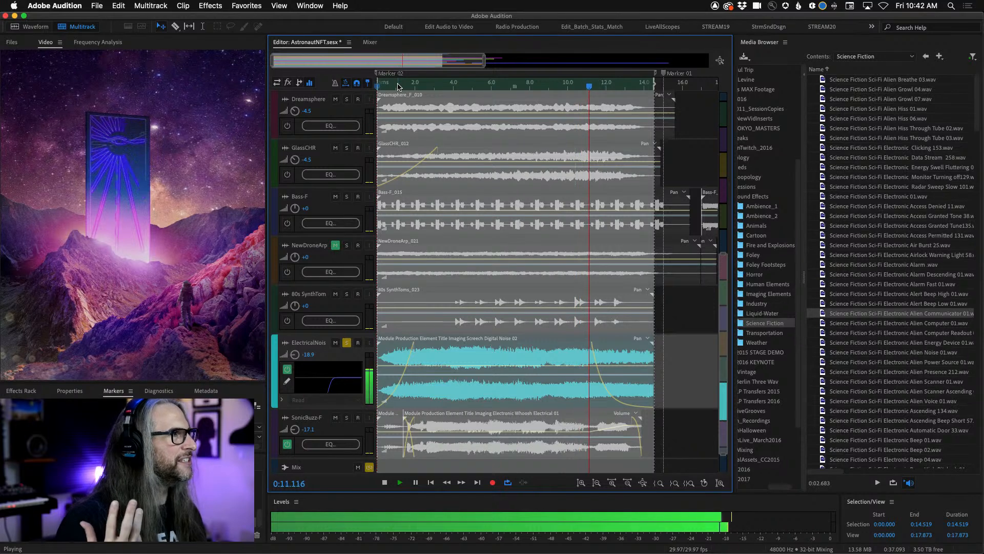
key(space)
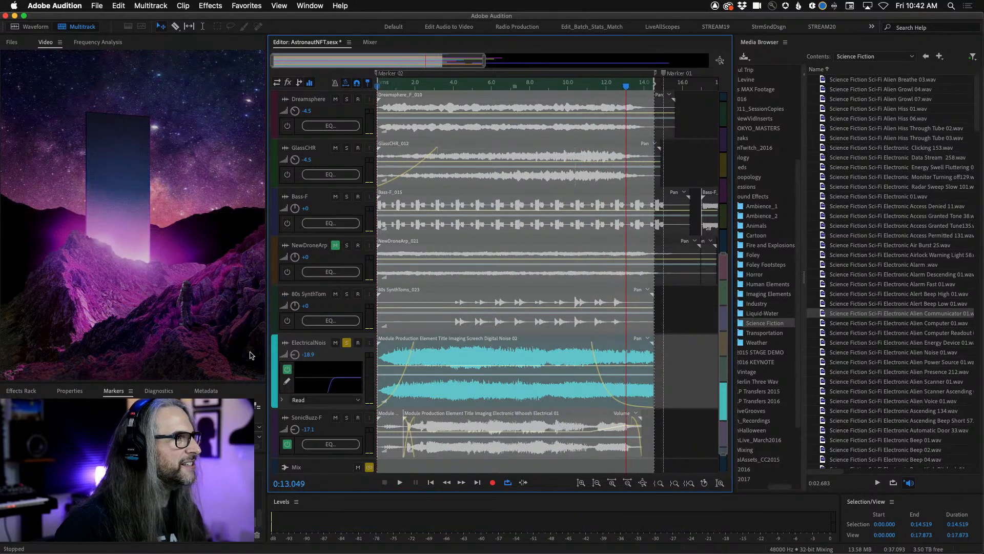
Solo SonicBuzz-F along with ElectricalNoise and audition both from near the start, replaying the ending from about 11.2 seconds.
click(347, 417)
key(Home)
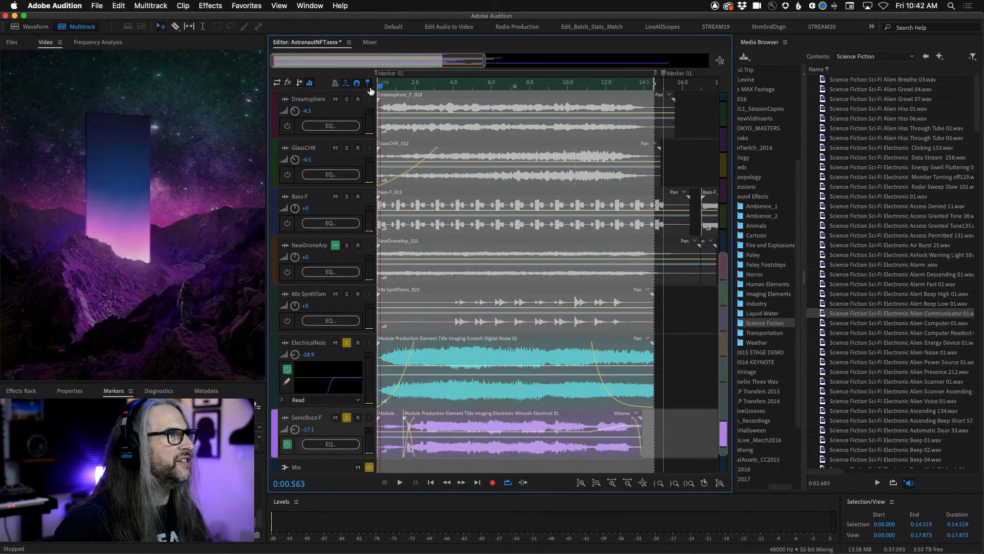
key(space)
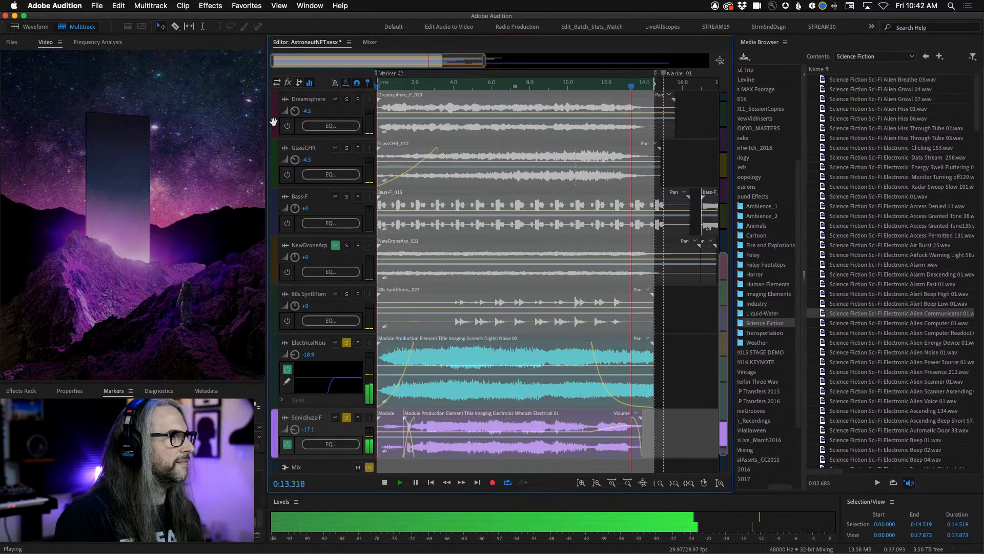
key(space)
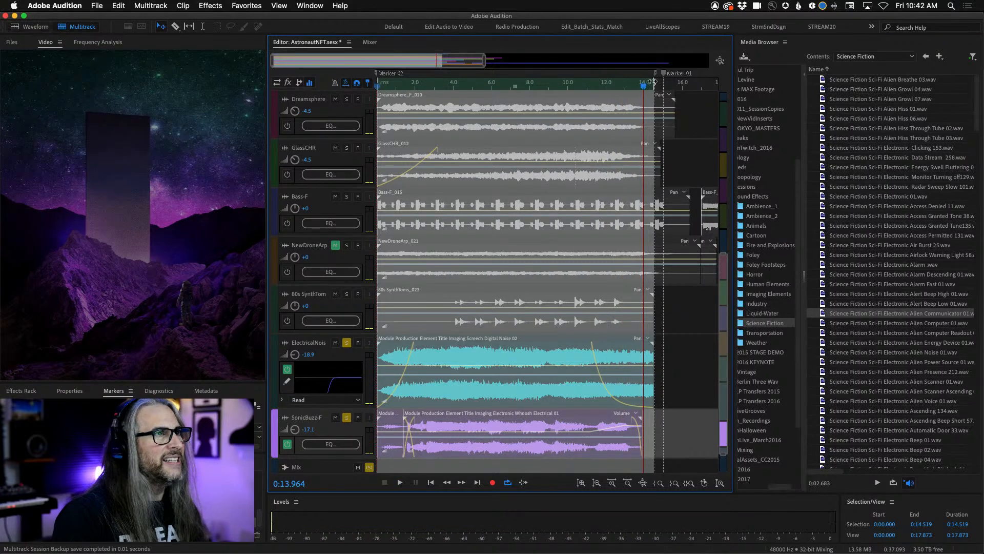
drag(652, 81, 593, 86)
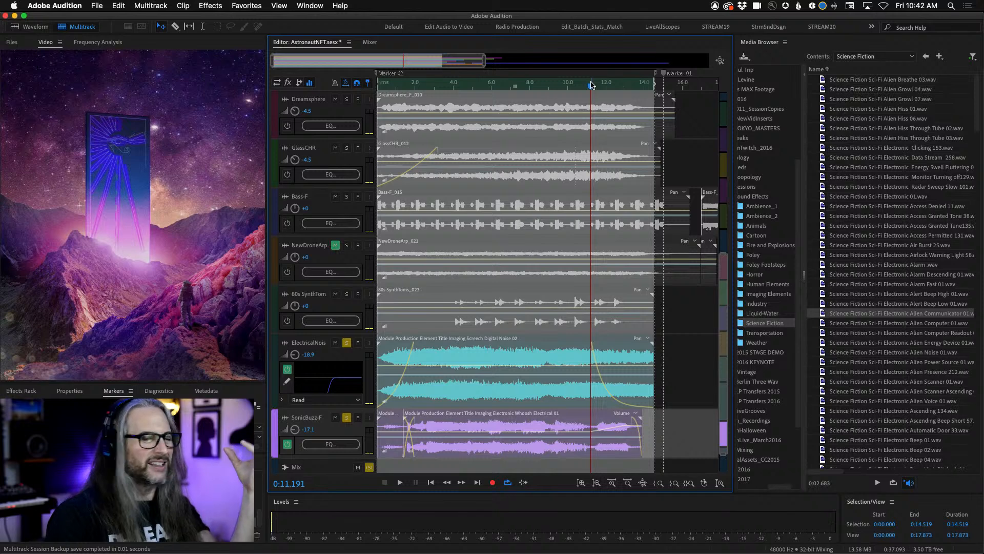
key(space)
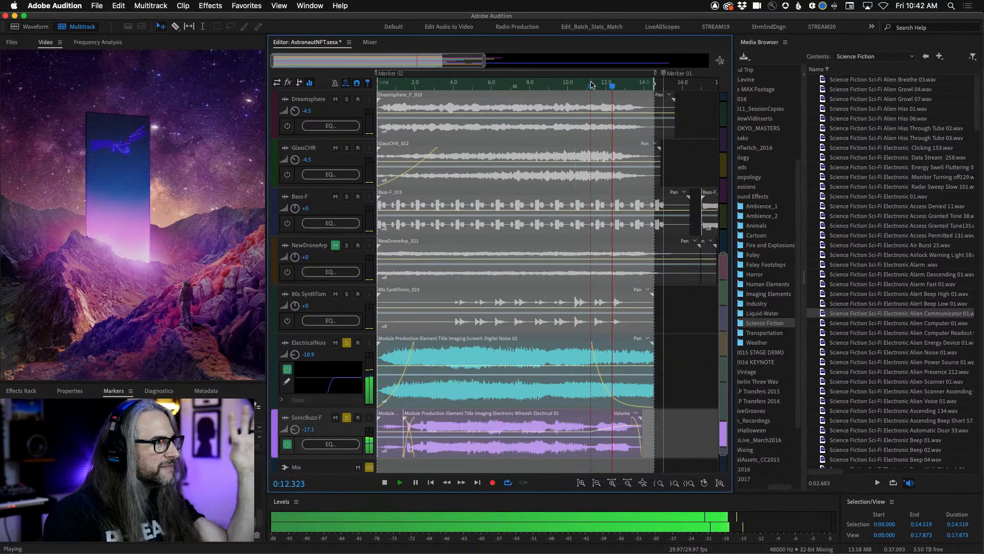
key(space)
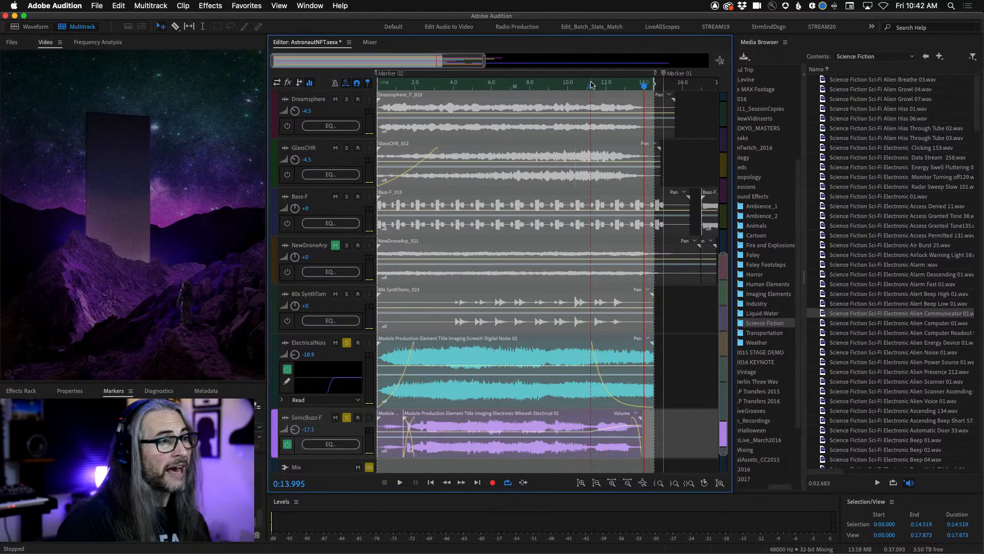
Add a stereo audio track below the SonicBuzz-F track.
right_click(682, 431)
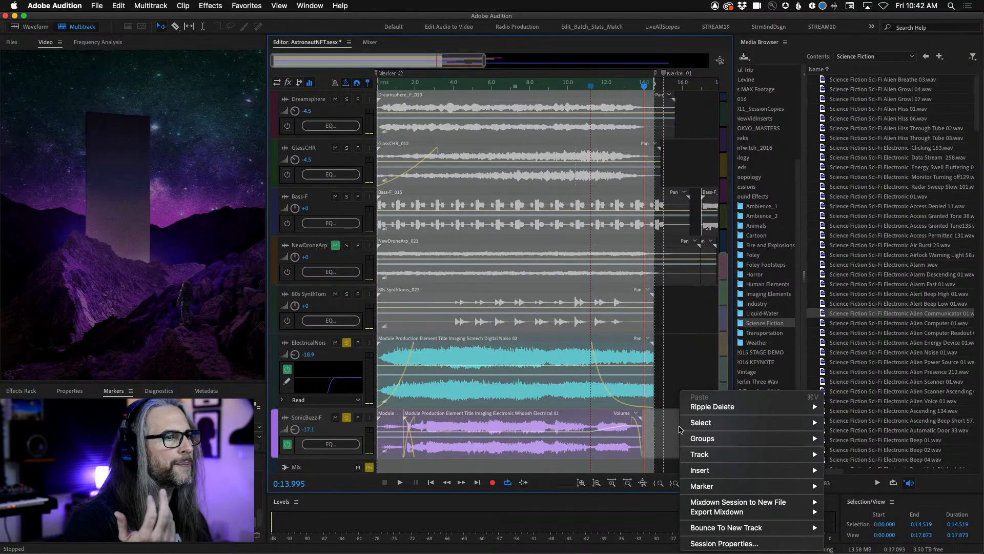
mouse_move(720, 460)
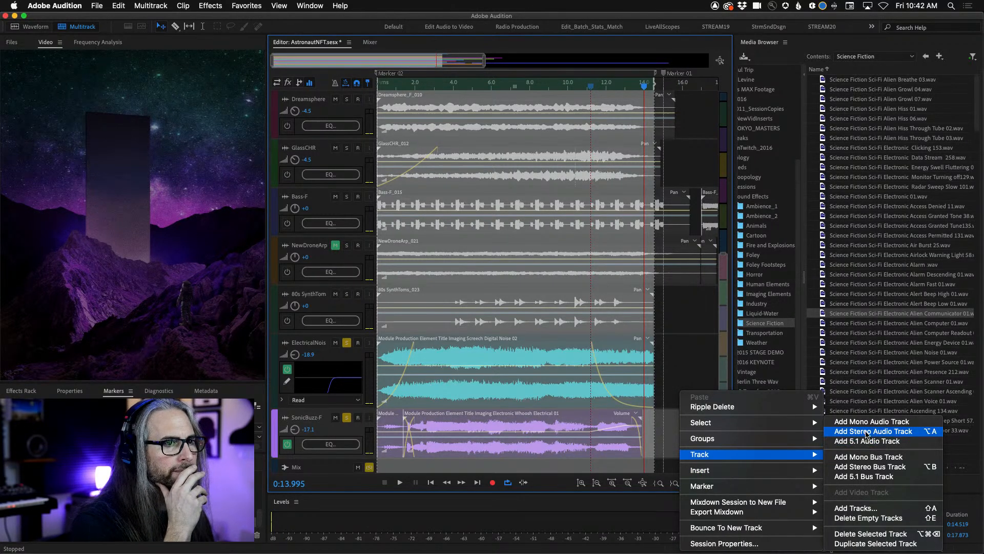
key(Return)
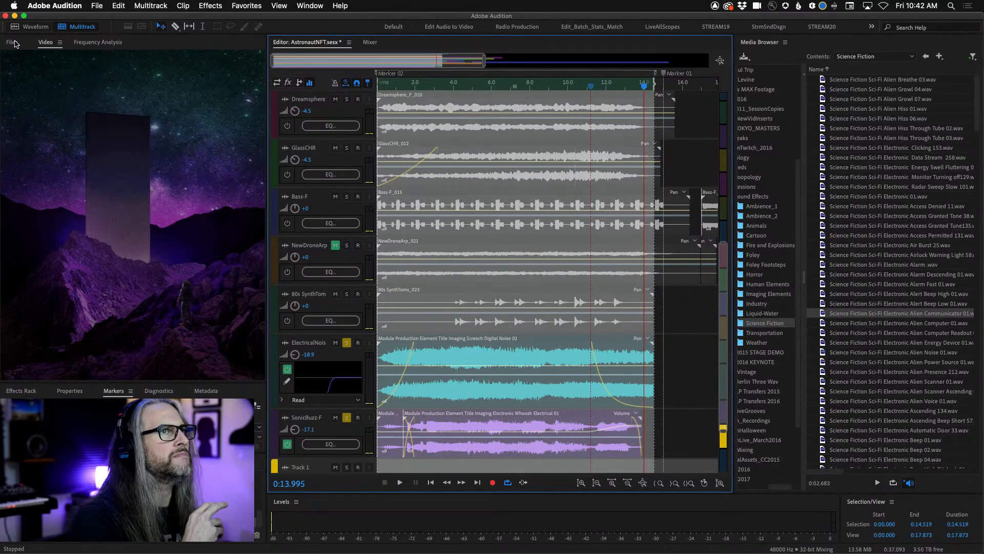
Dock the session's file list beside the Media Browser, and bring back the video preview with the playhead at the start.
drag(14, 44, 874, 236)
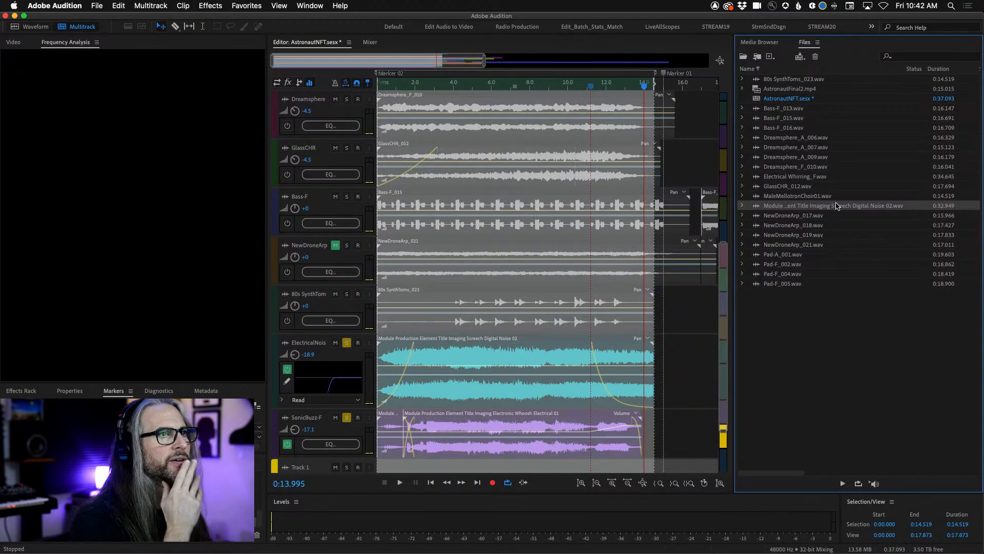
click(19, 43)
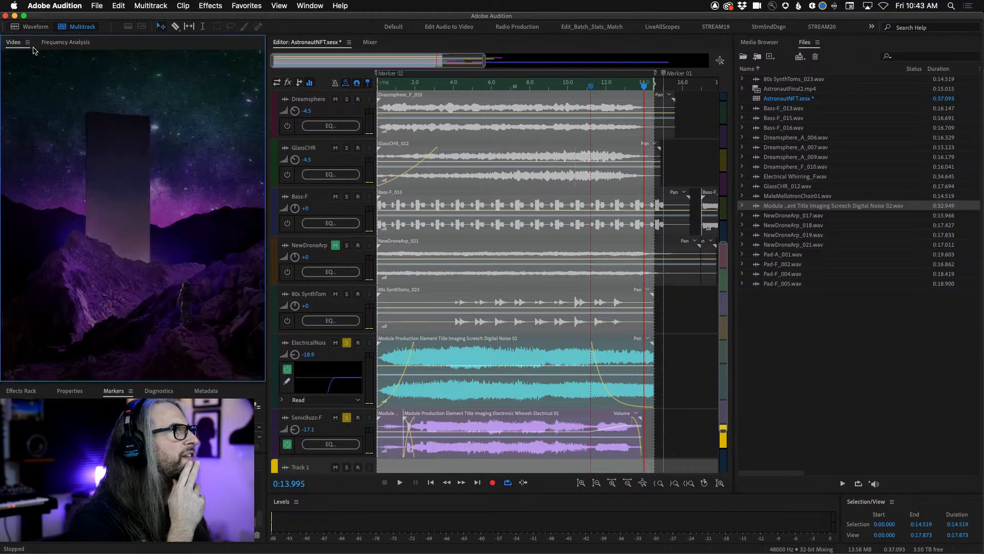
drag(417, 88, 356, 89)
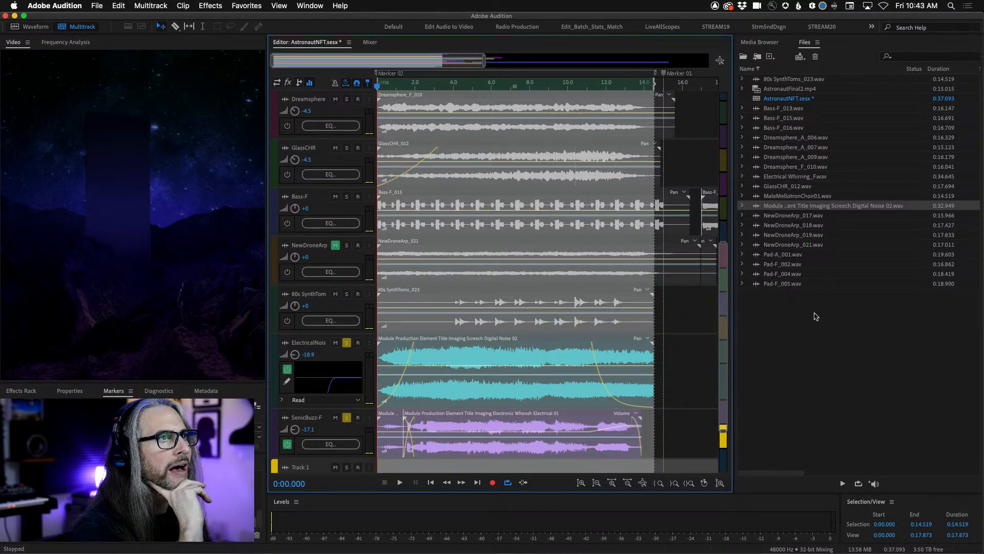
Import all the Module Production Element WAV files from the untitled folder on the Desktop into the session's files.
key(super+i)
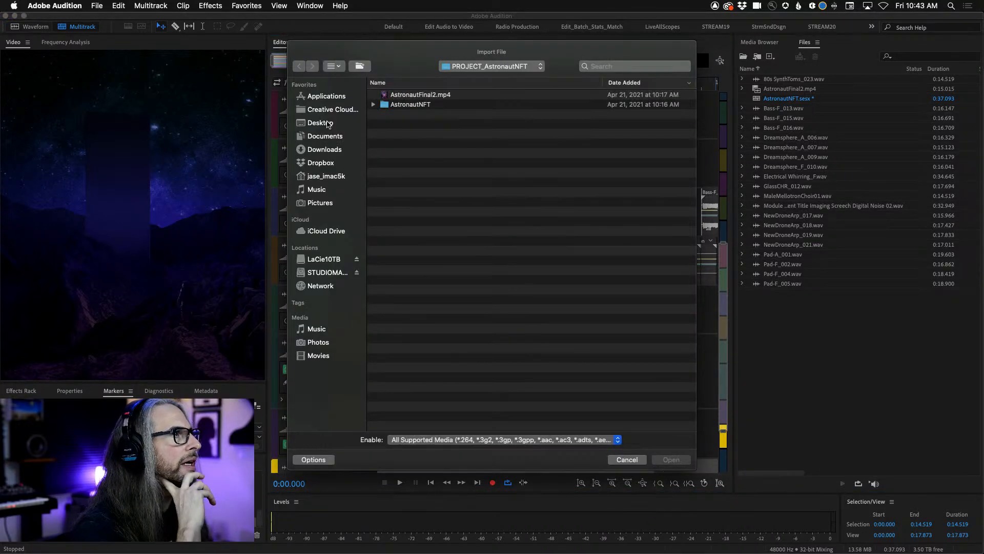
click(328, 124)
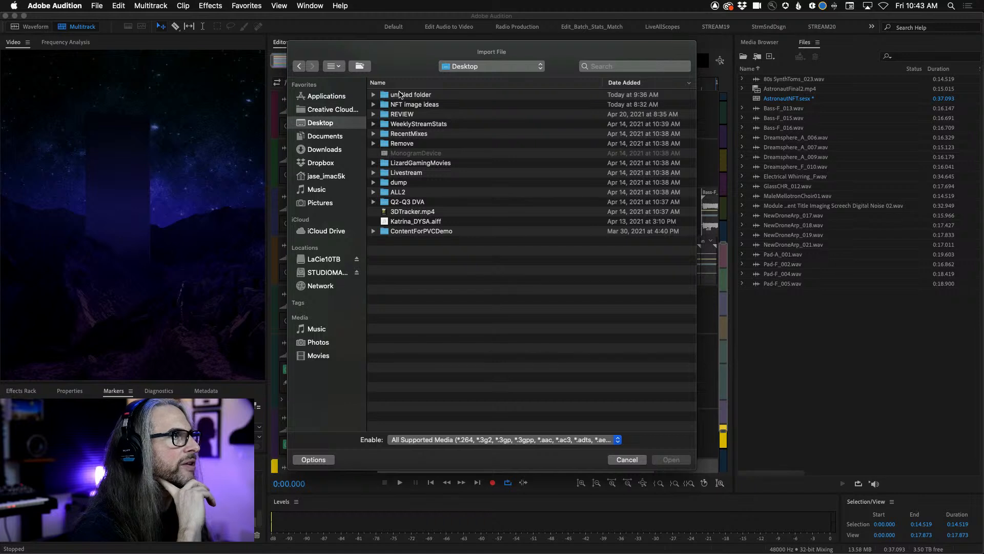
double_click(401, 94)
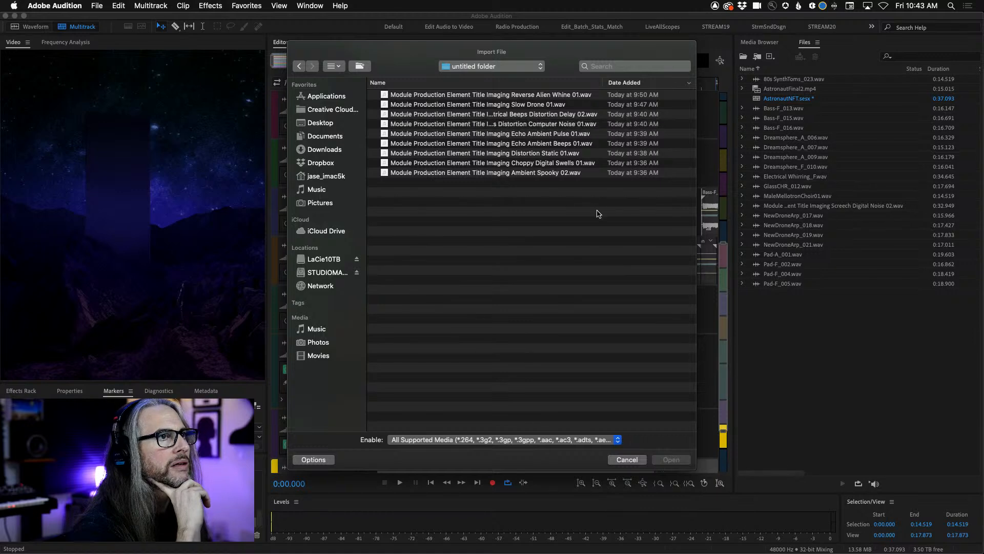
key(super+a)
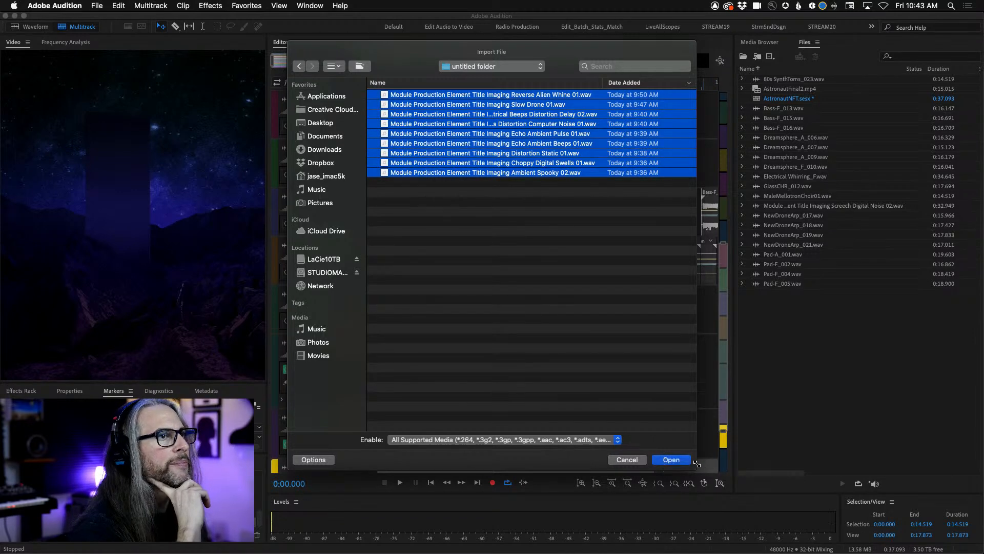
key(Return)
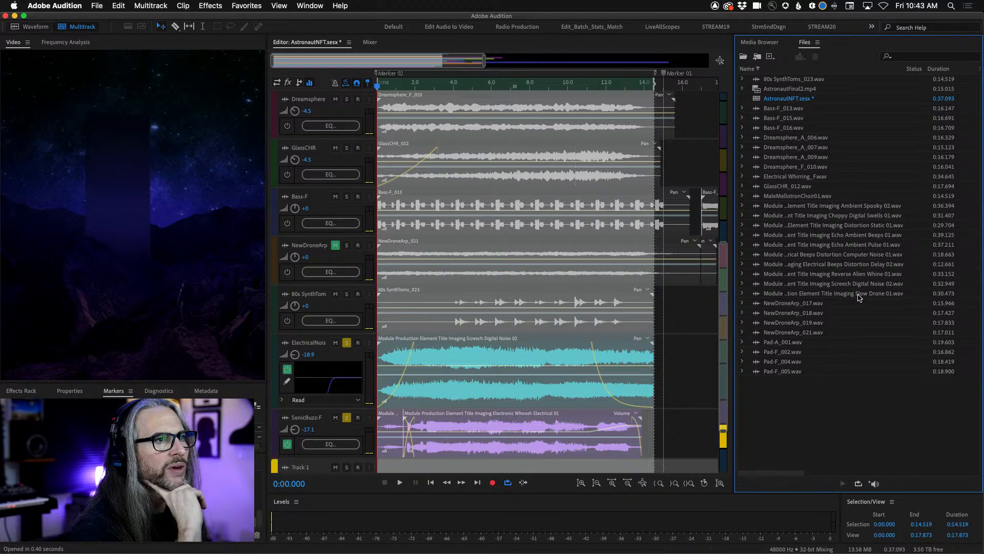
Audition the imported Electrical Beeps Distortion Computer Noise 01, Echo Ambient Pulse 01 and Echo Ambient Beeps 01 files.
click(856, 257)
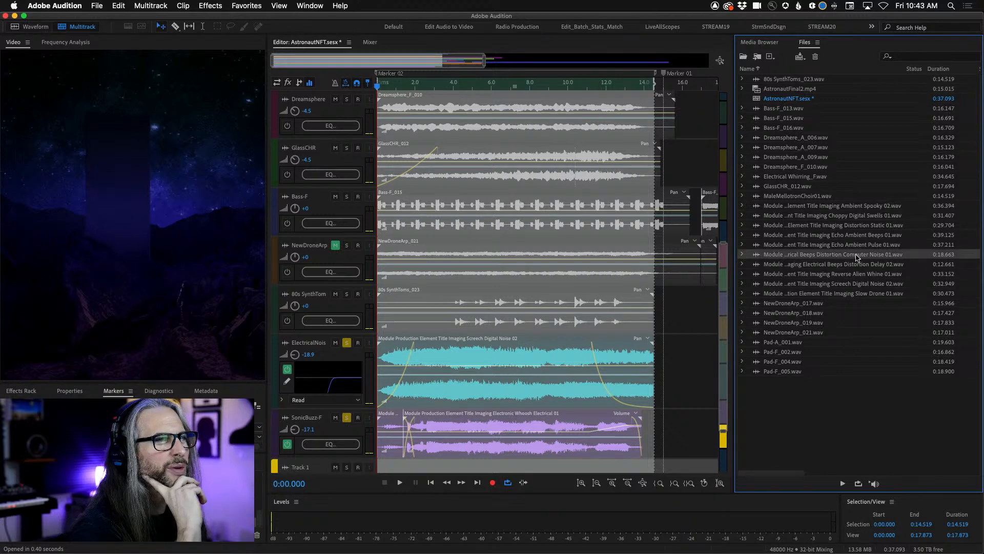
click(843, 484)
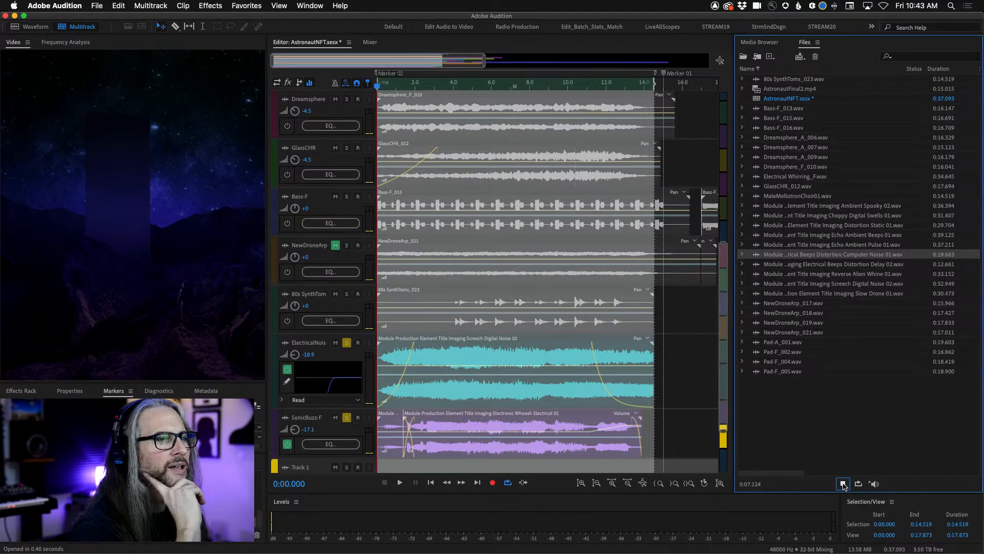
click(871, 247)
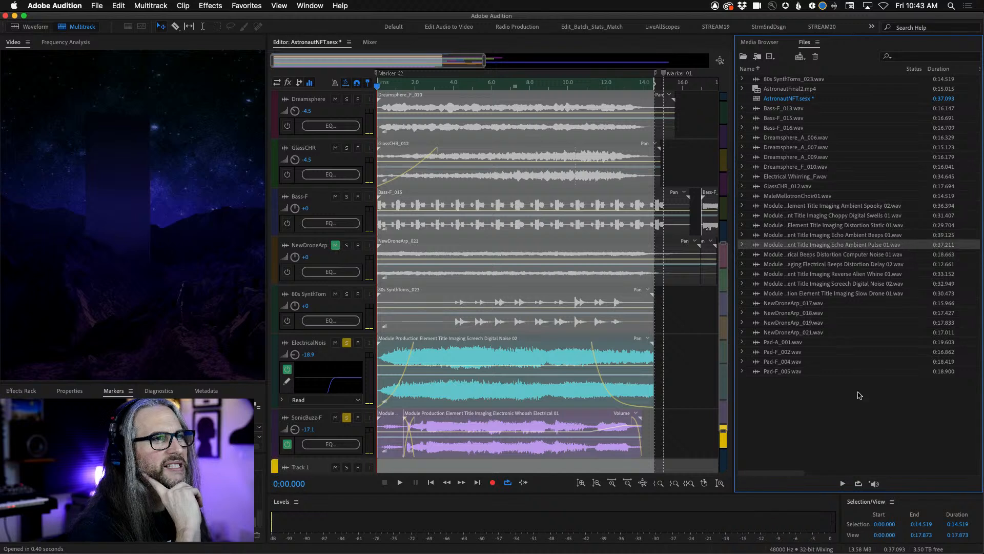
click(842, 483)
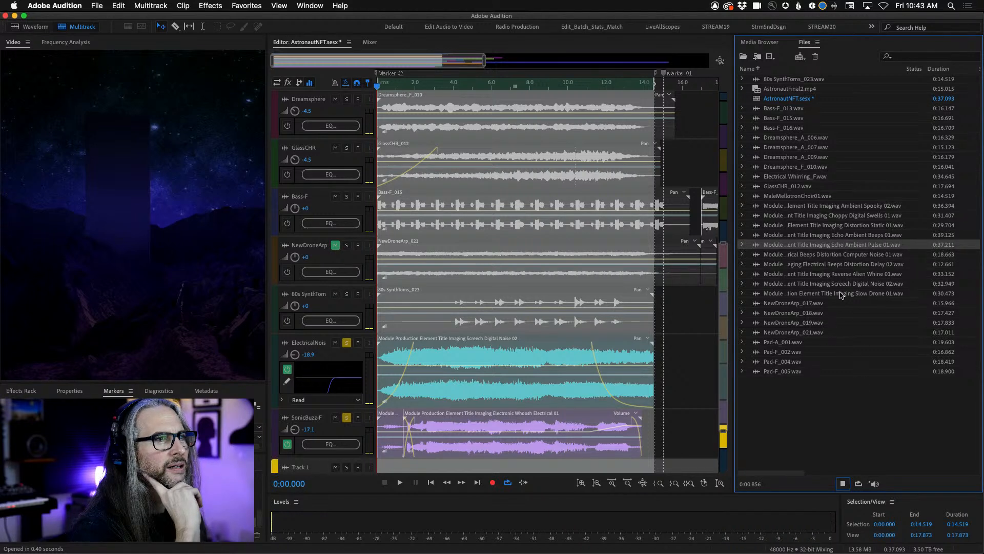
click(833, 236)
click(843, 484)
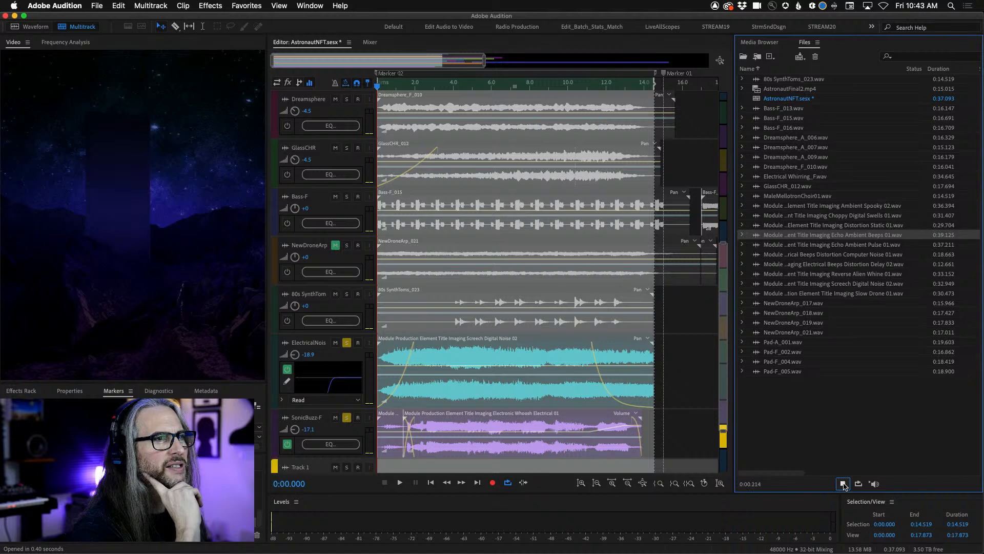
Audition the Distortion Static 01, Choppy Digital Swells 01 and Ambient Spooky 02 sound files.
click(847, 225)
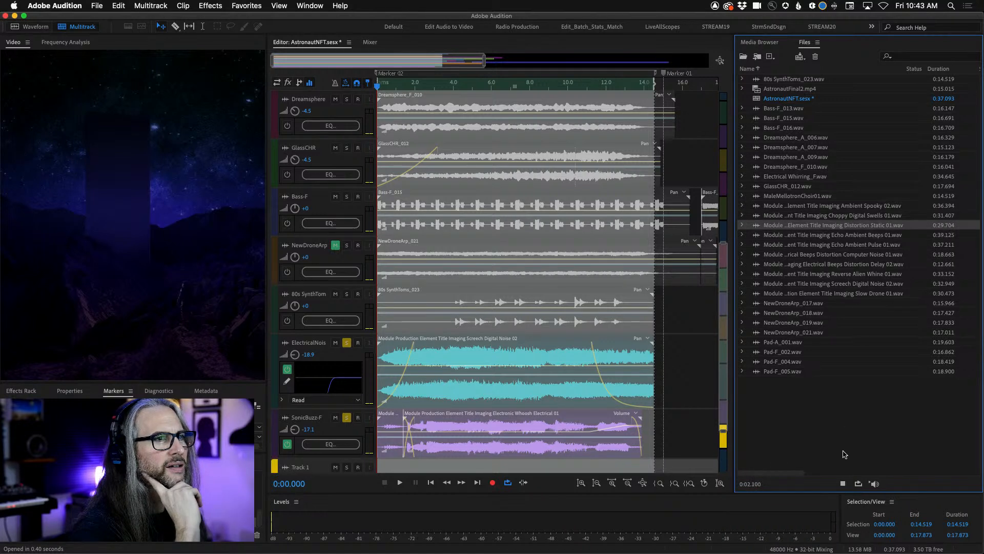
click(842, 483)
click(843, 484)
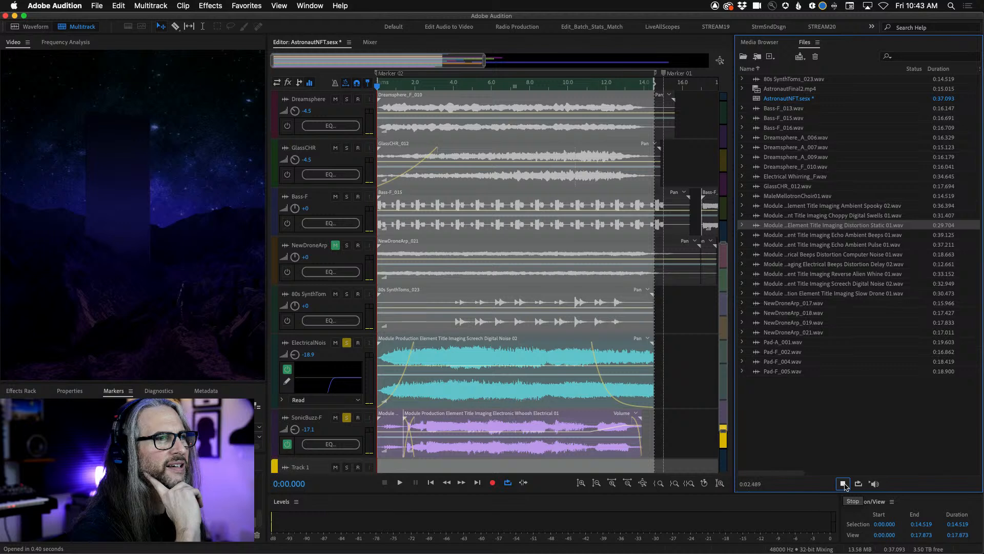
key(Up)
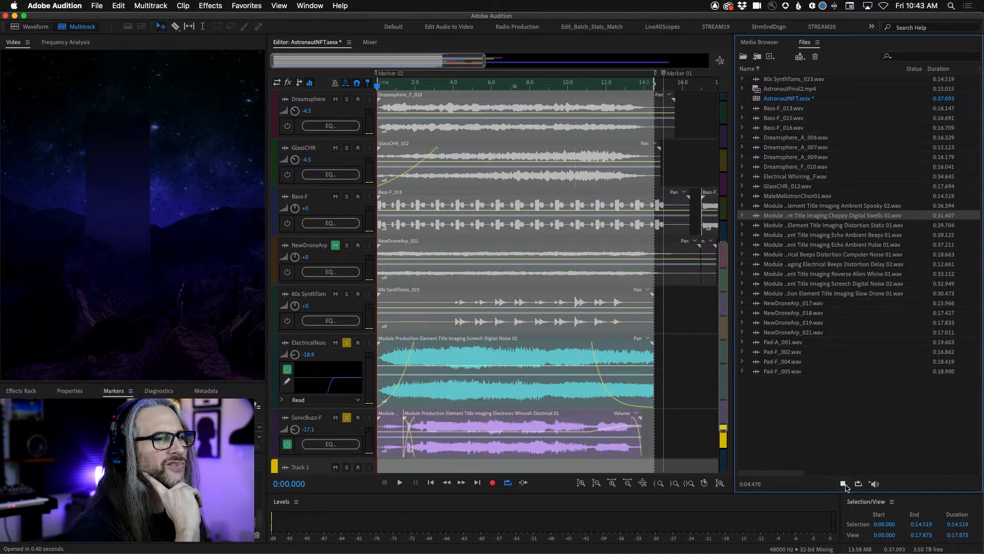
click(841, 206)
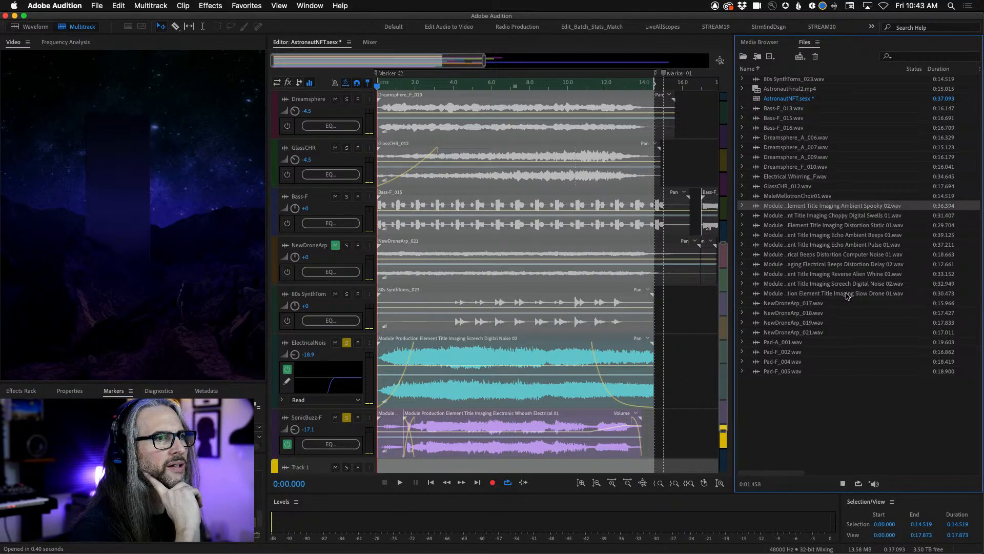
click(843, 484)
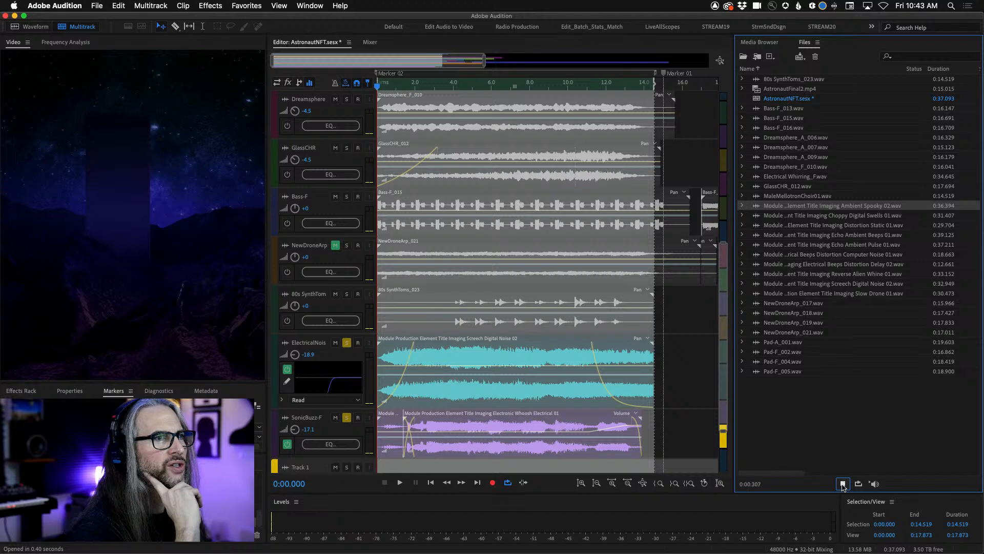
Audition Slow Drone 01, Screech Digital Noise 02, Reverse Alien Whine 01 and Electrical Beeps Distortion Delay 02 in the file list.
click(866, 294)
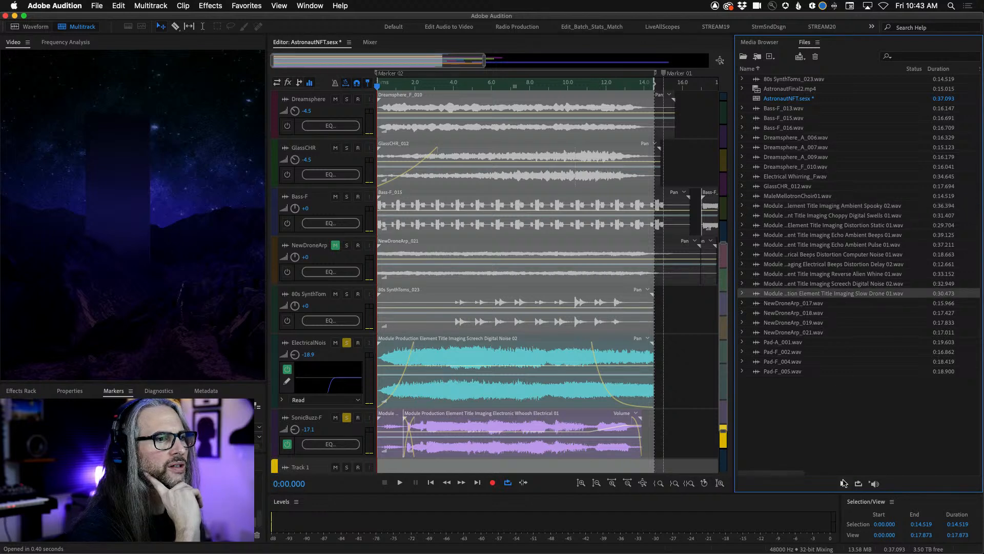
click(849, 284)
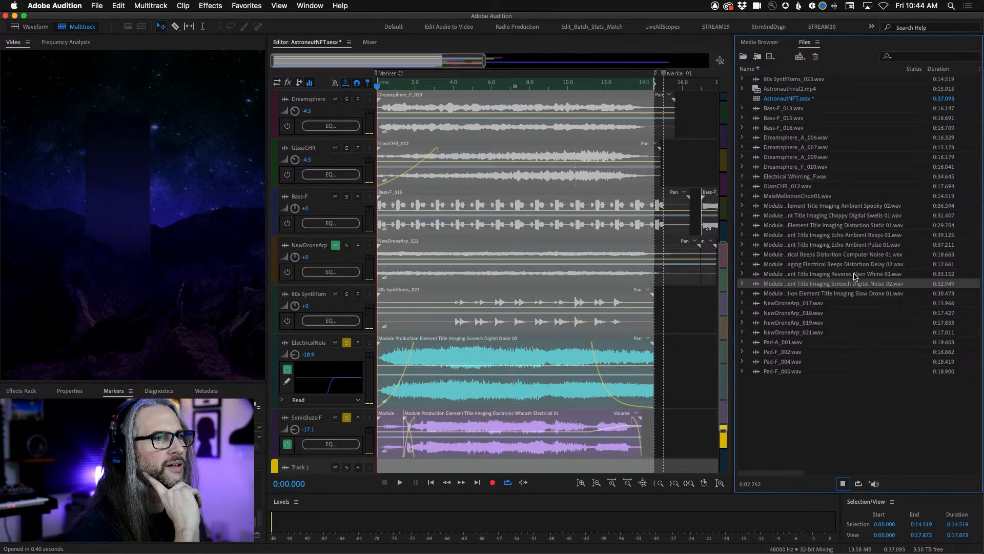
click(855, 274)
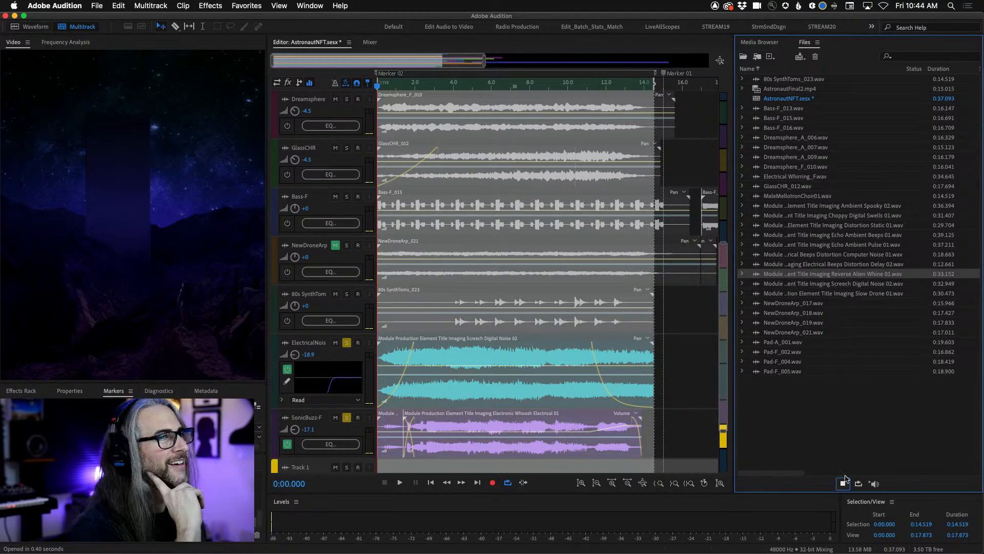
click(850, 265)
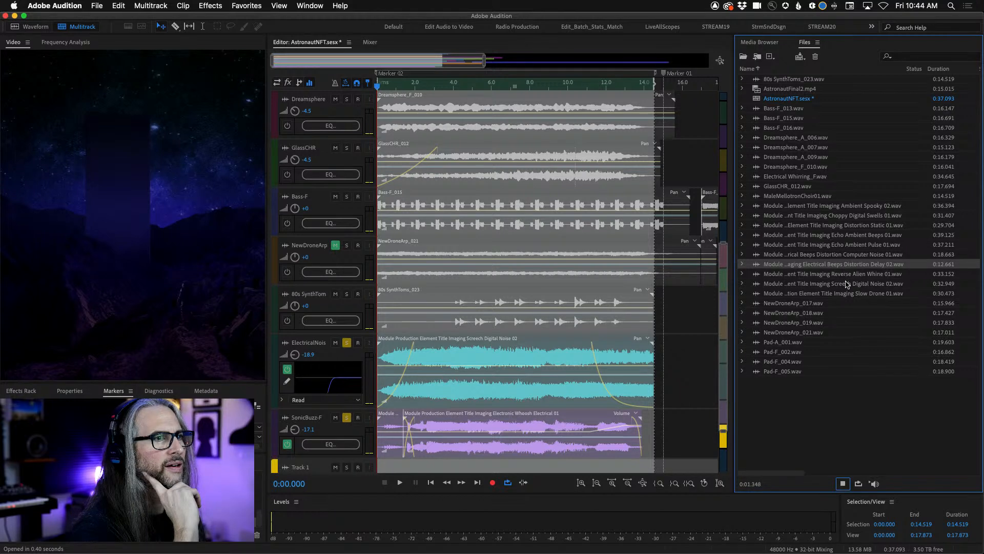
click(844, 485)
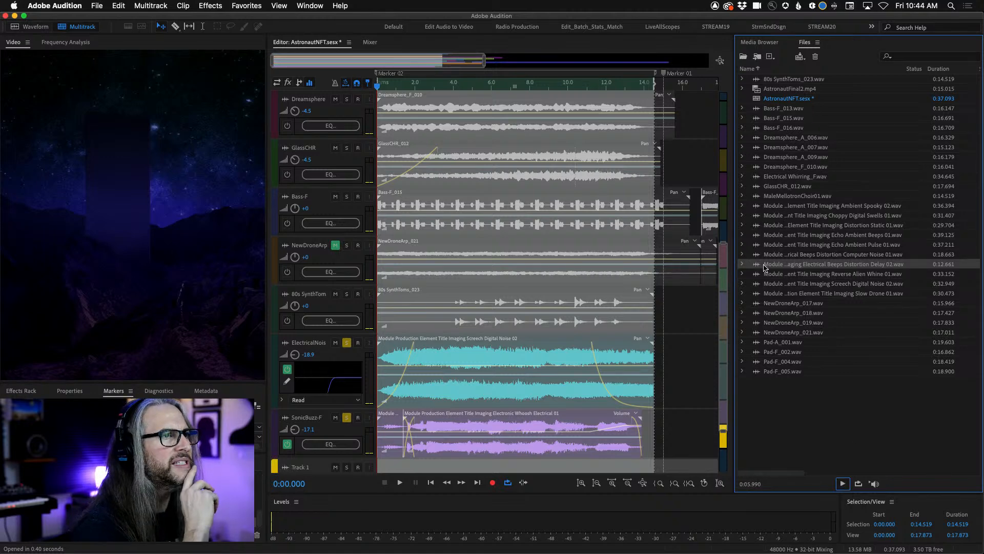
Place Electrical Beeps Distortion Delay 02 at the start of Track 1 and make that track taller.
drag(758, 266, 373, 465)
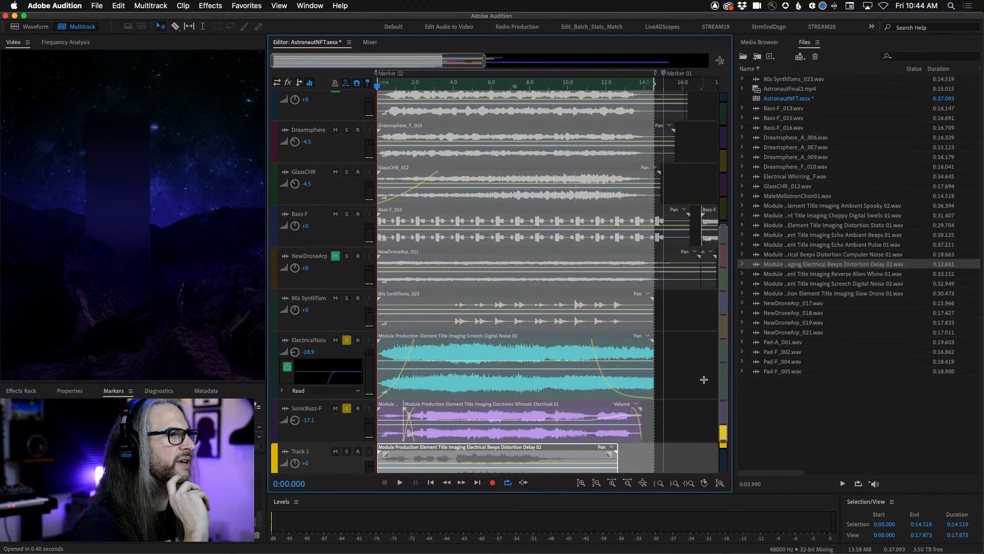
scroll(721, 446, down, 2)
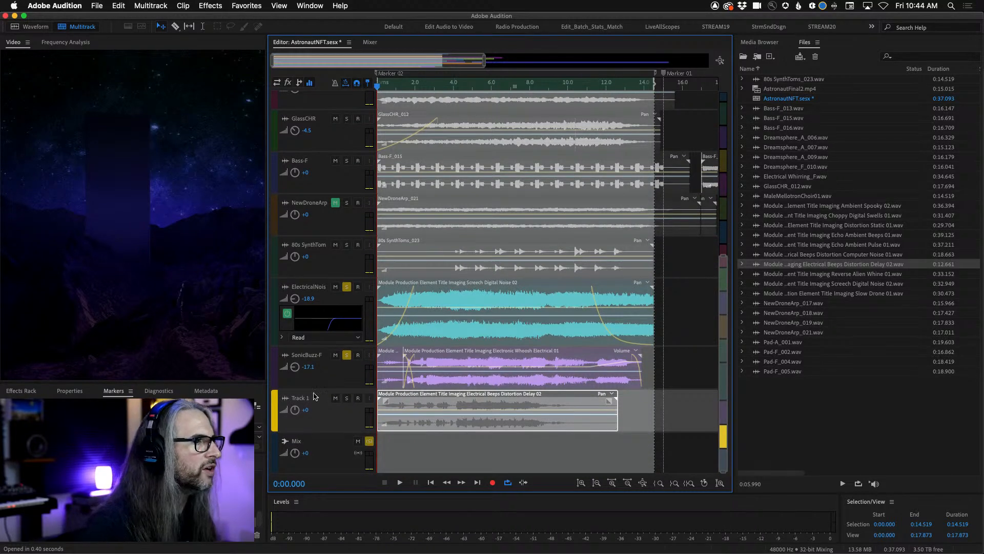
drag(336, 437, 335, 456)
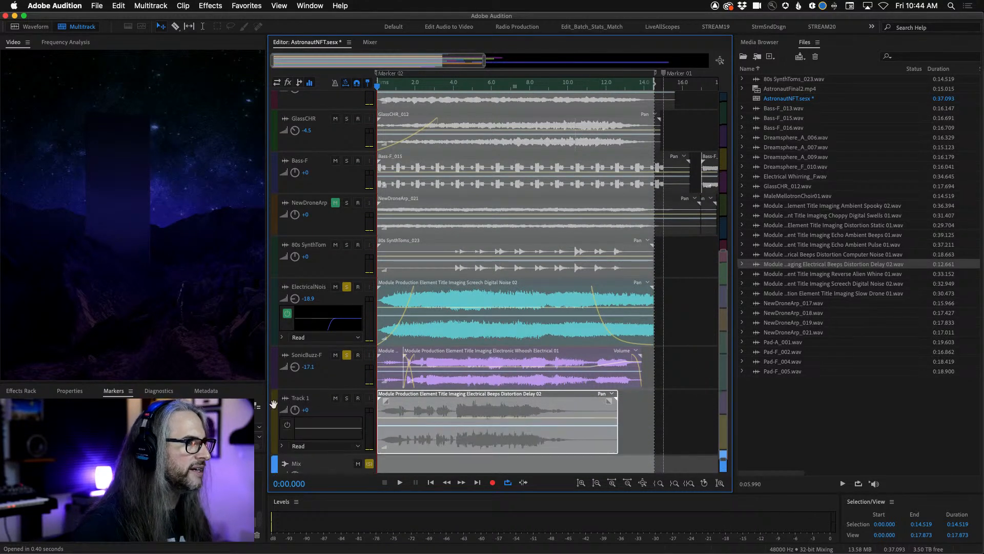
Rename Track 1 as Electrical Beep.
click(298, 398)
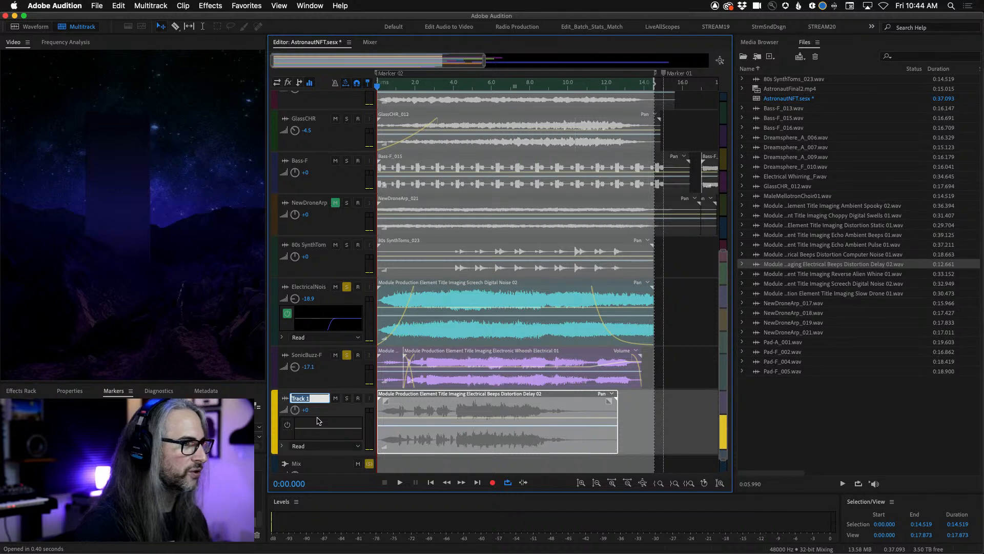
text(Electrical Be)
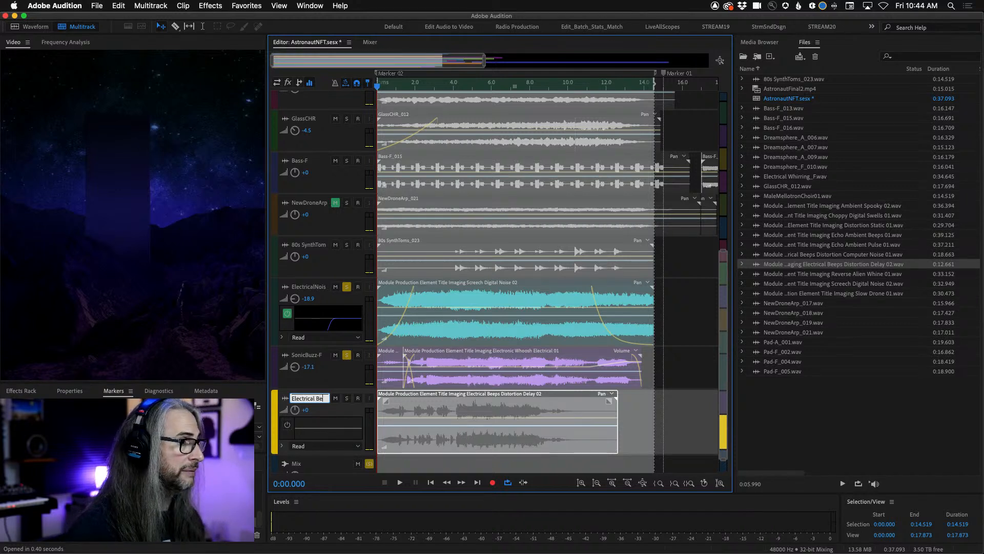
text(ep)
key(Return)
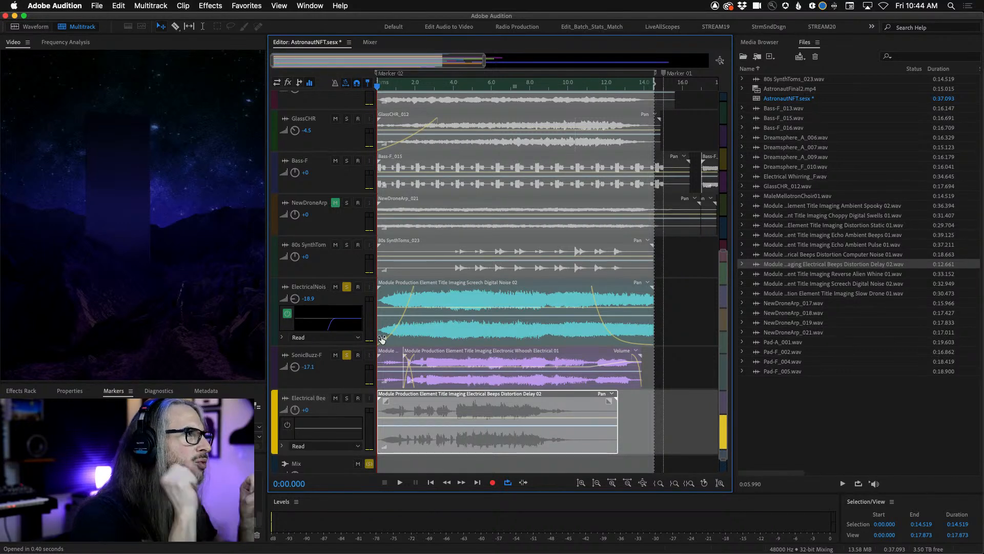
Solo the Electrical Beep track and take the SonicBuzz-F and ElectricalNoise tracks out of solo.
click(347, 398)
click(348, 353)
click(346, 286)
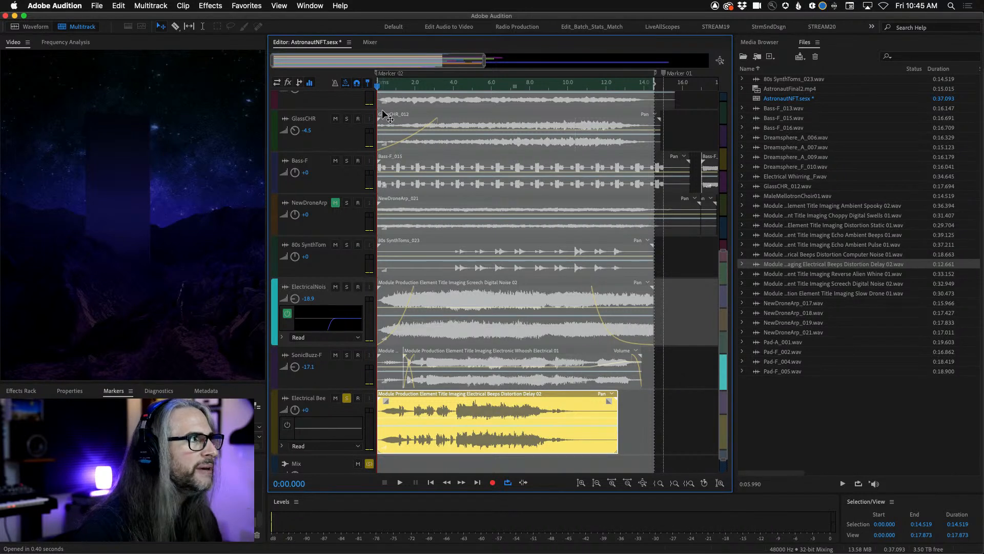
Audition the soloed beeps clip from the start, replaying its opening from about 0.5 seconds.
scroll(383, 114, down, 1)
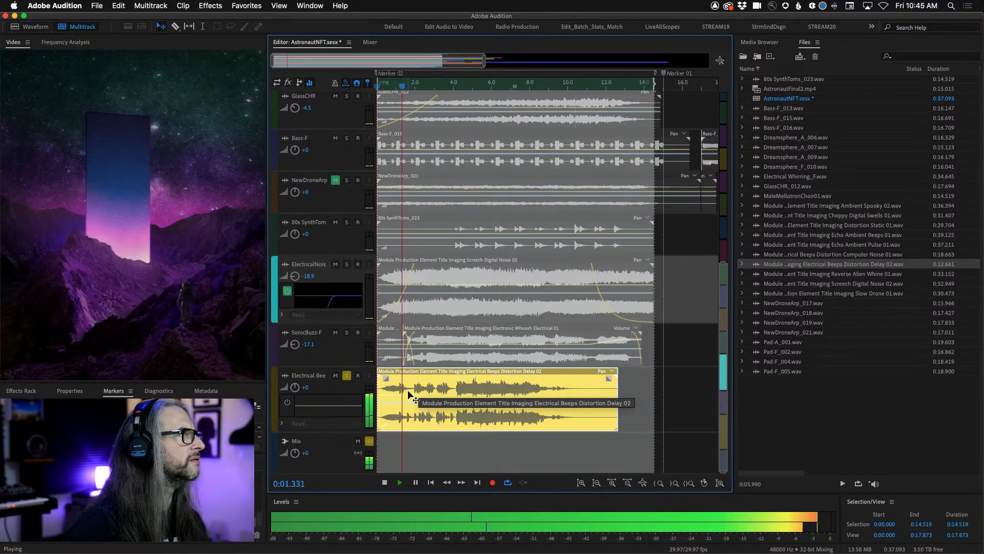
key(space)
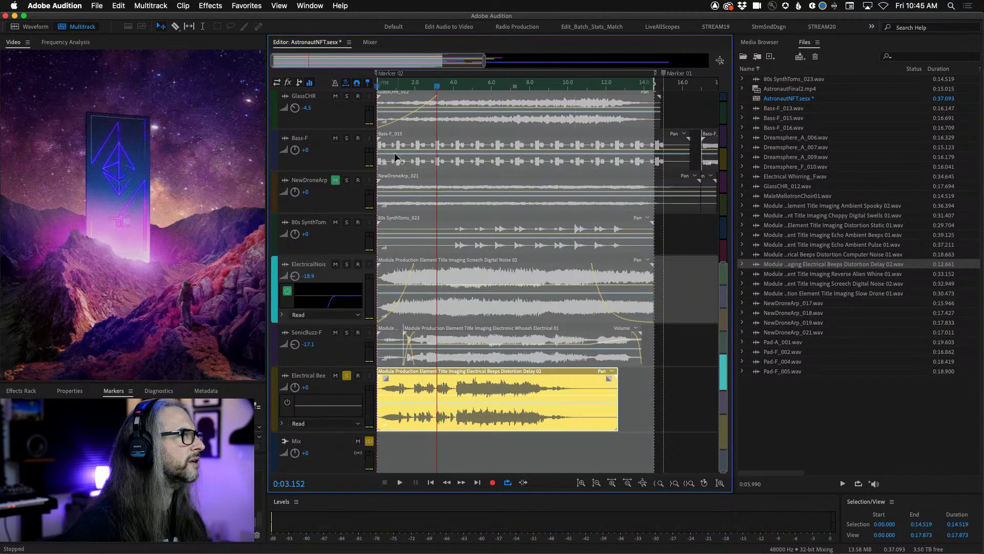
click(386, 85)
key(space)
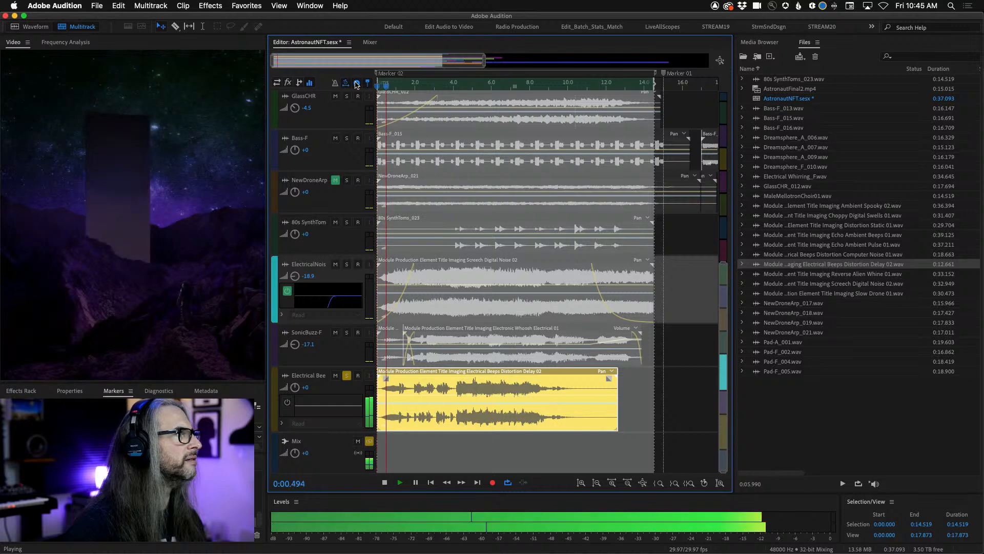
key(space)
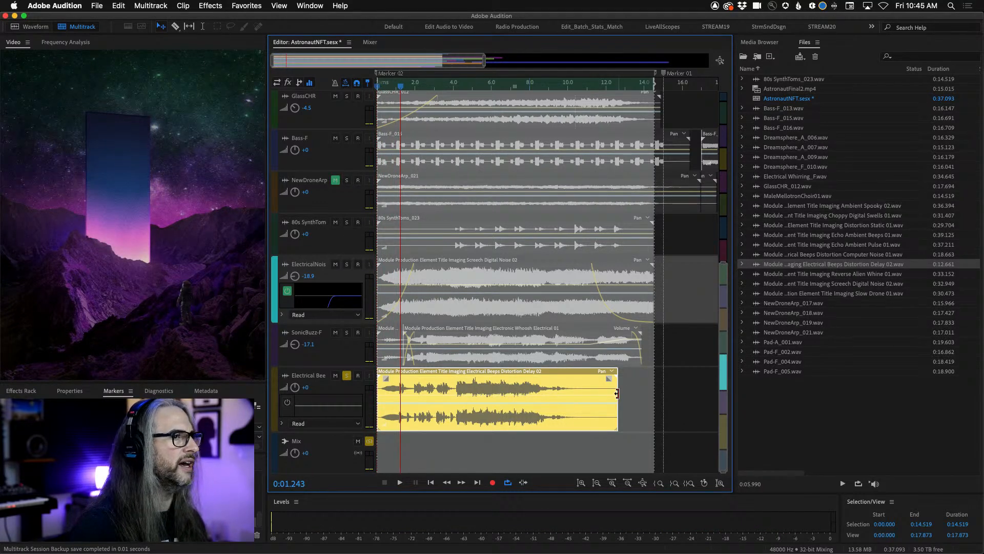
Move the playhead slightly earlier, to about 1.17 seconds in the beeps clip, and check that point by playback.
key(equal)
key(equal)
key(equal)
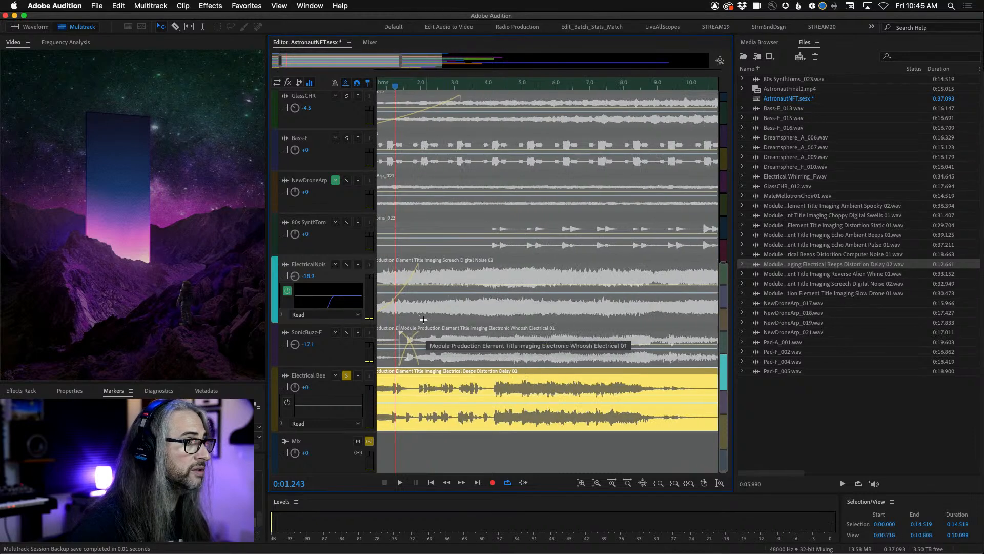
key(equal)
mouse_move(395, 87)
mouse_down()
mouse_move(377, 88)
mouse_move(391, 89)
mouse_up()
key(space)
key(space)
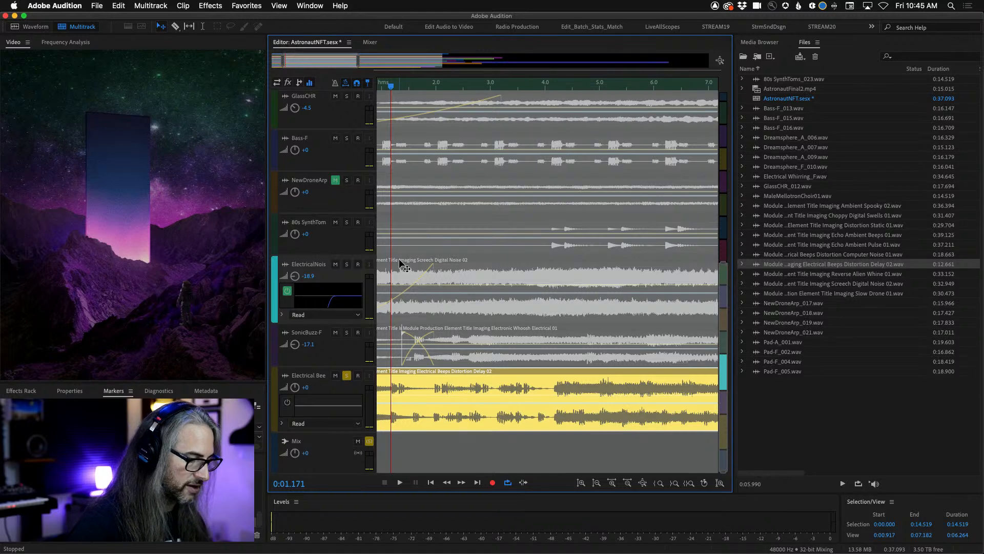
Split the Electrical Beeps Distortion Delay 02 clip with the Razor at the playhead, 1.171 seconds.
key(equal)
key(equal)
key(equal)
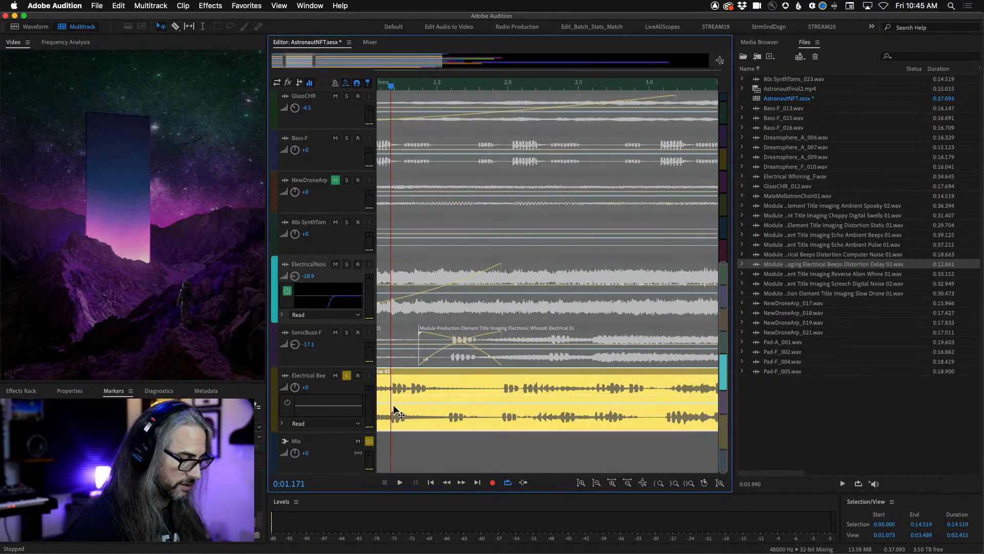
key(r)
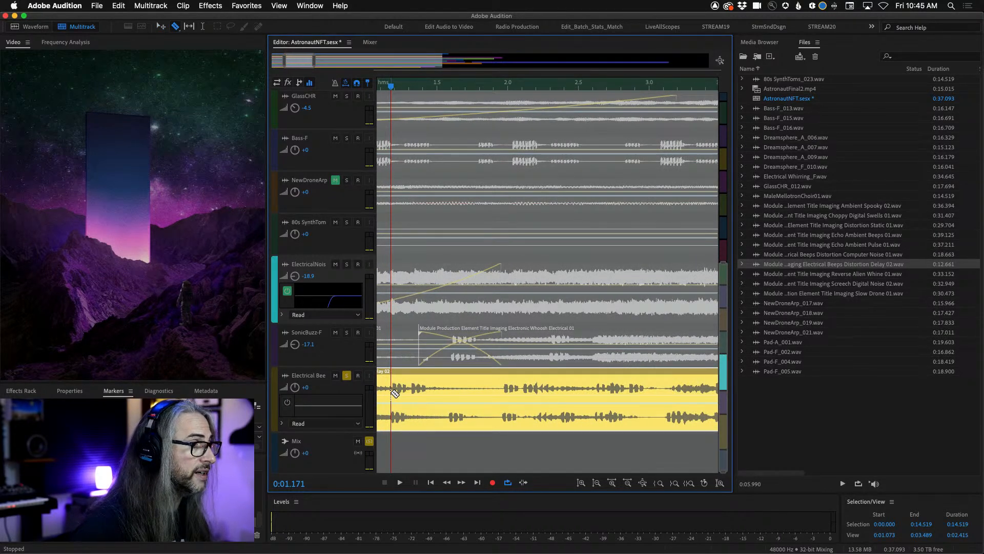
click(395, 393)
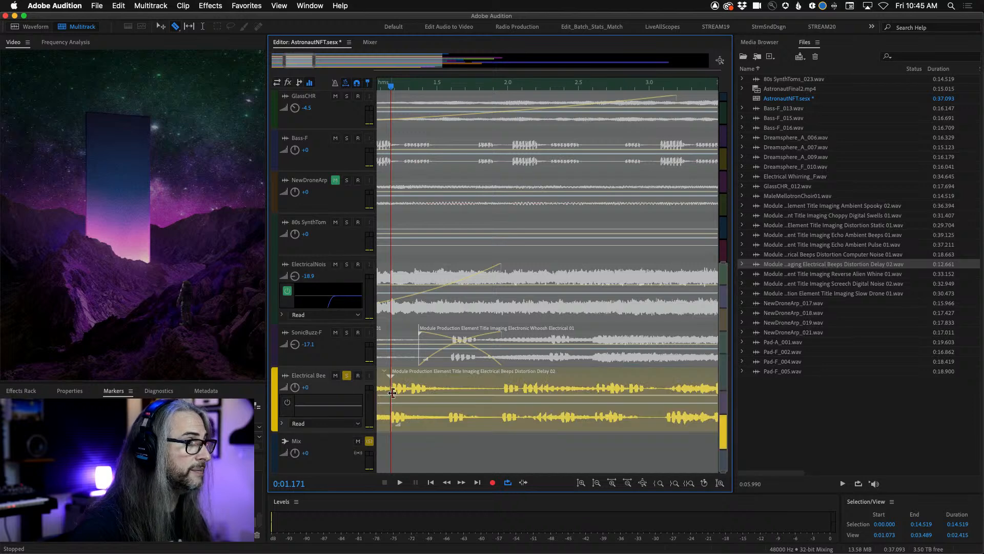
Move the longer second part of the split beeps clip along its track to begin at about 11.7 seconds.
key(minus)
key(minus)
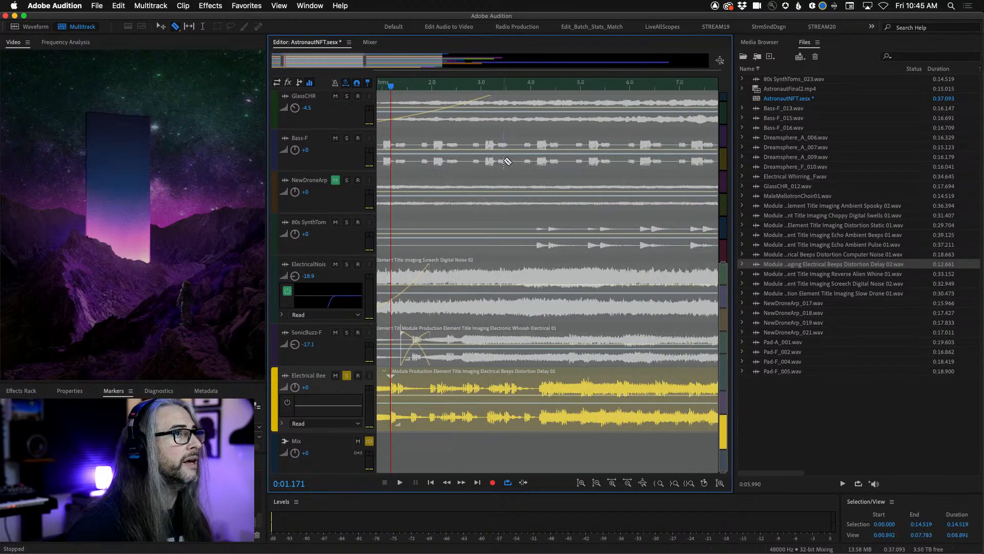
key(minus)
key(minus)
key(minus)
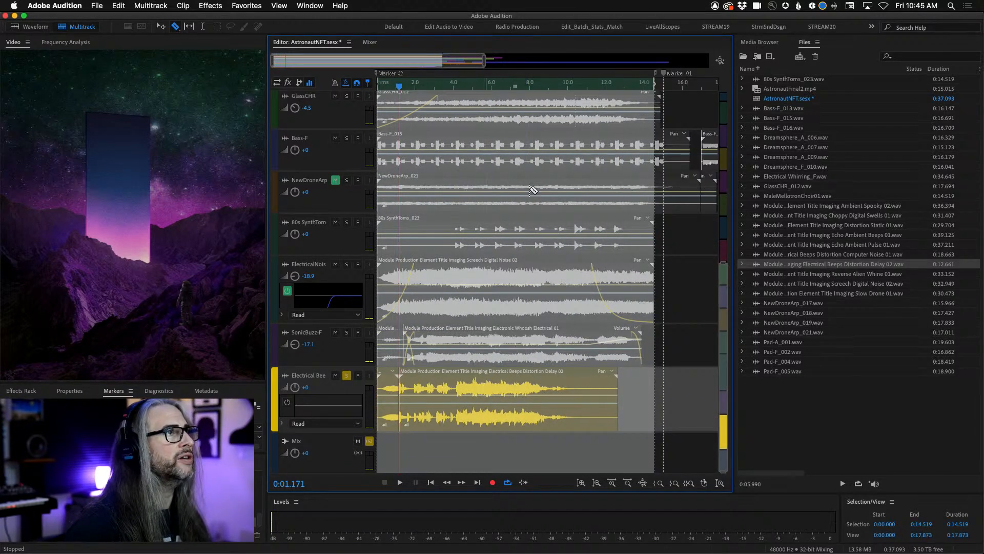
key(v)
drag(460, 384, 663, 391)
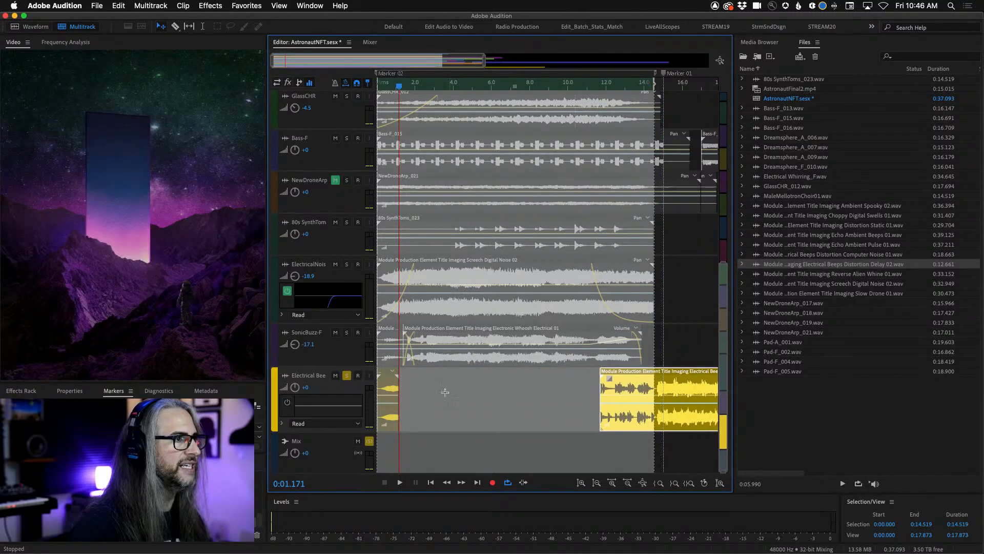
Audition the short opening beeps clip from about 0.7 seconds.
drag(399, 85, 390, 86)
key(space)
key(space)
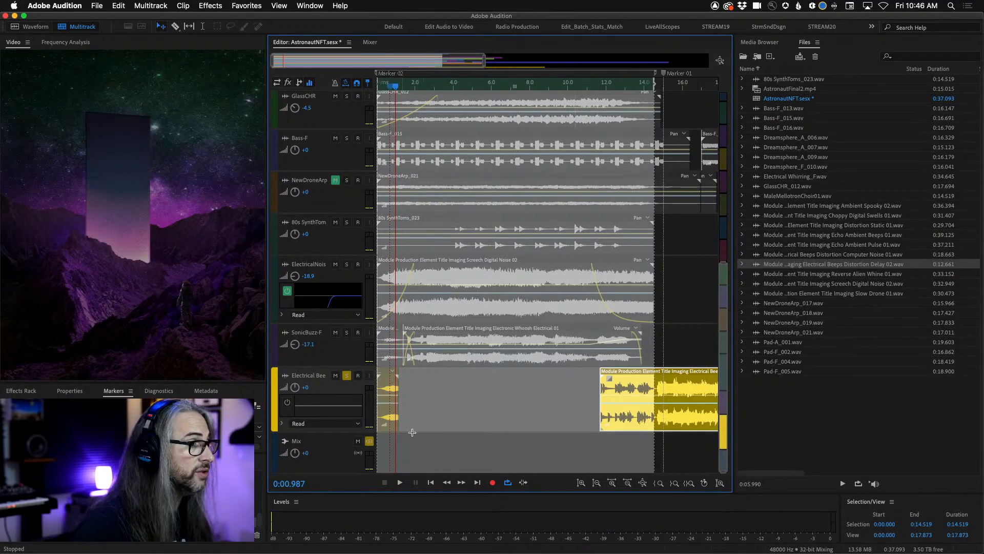
Select the 0.724 to 1.171 second portion of the opening beeps clip and split the clip there.
click(422, 406)
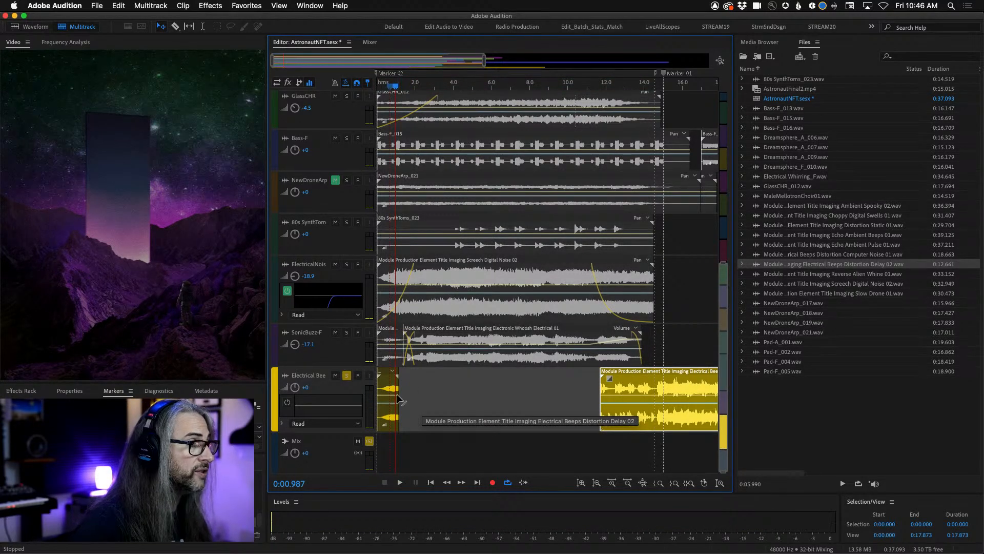
key(t)
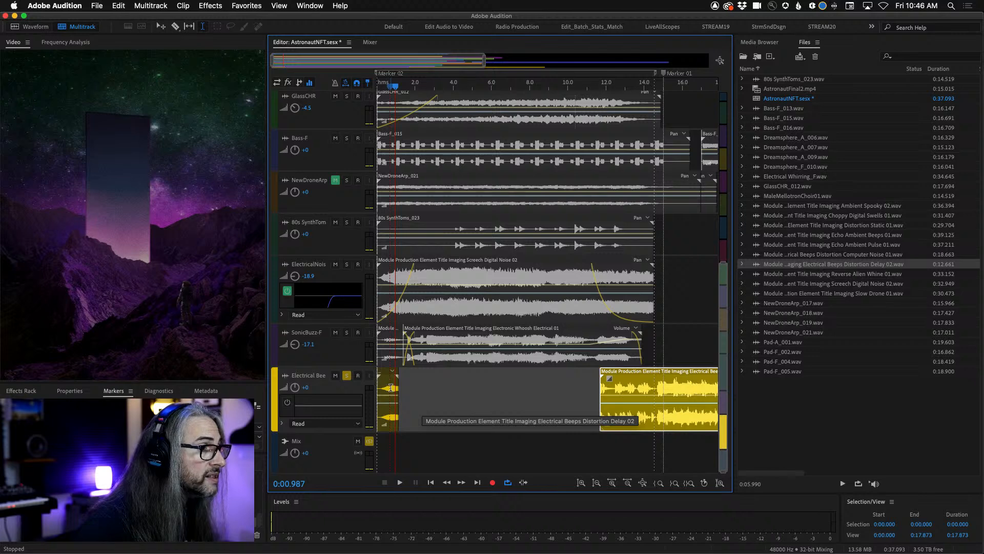
drag(391, 388, 400, 388)
right_click(395, 389)
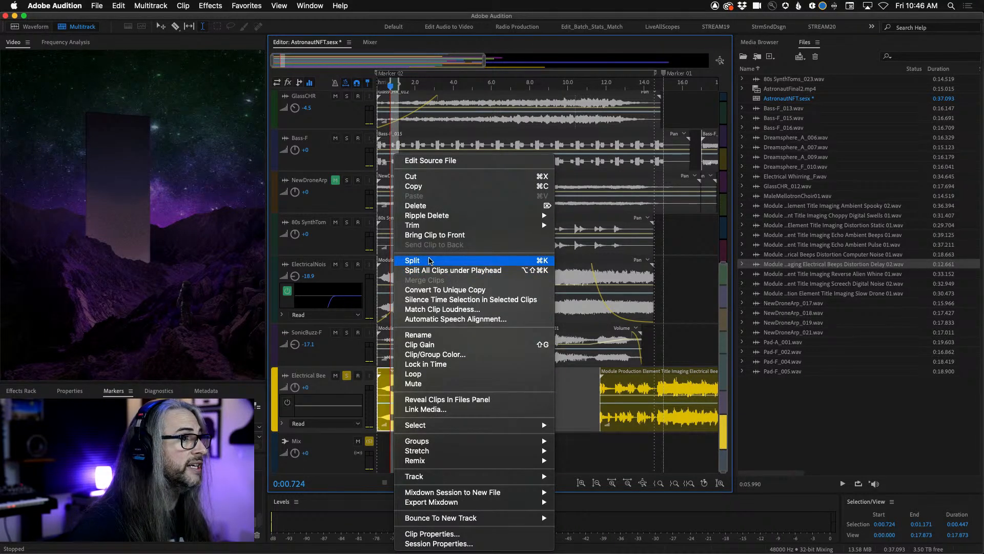
click(430, 260)
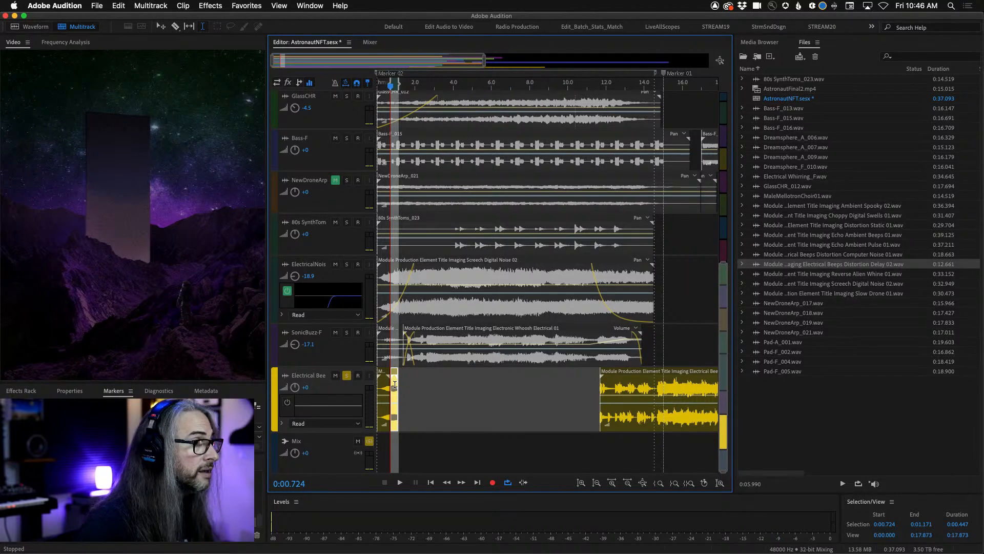
Place two copies of the split-off beeps segment along the same track, at about 1.5 and 2.4 seconds.
key(v)
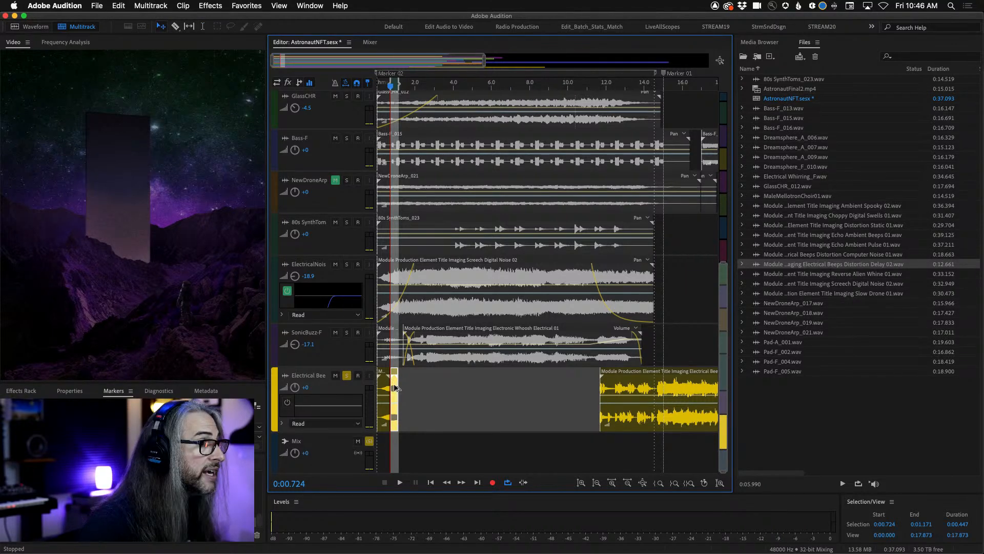
drag(395, 388, 407, 388)
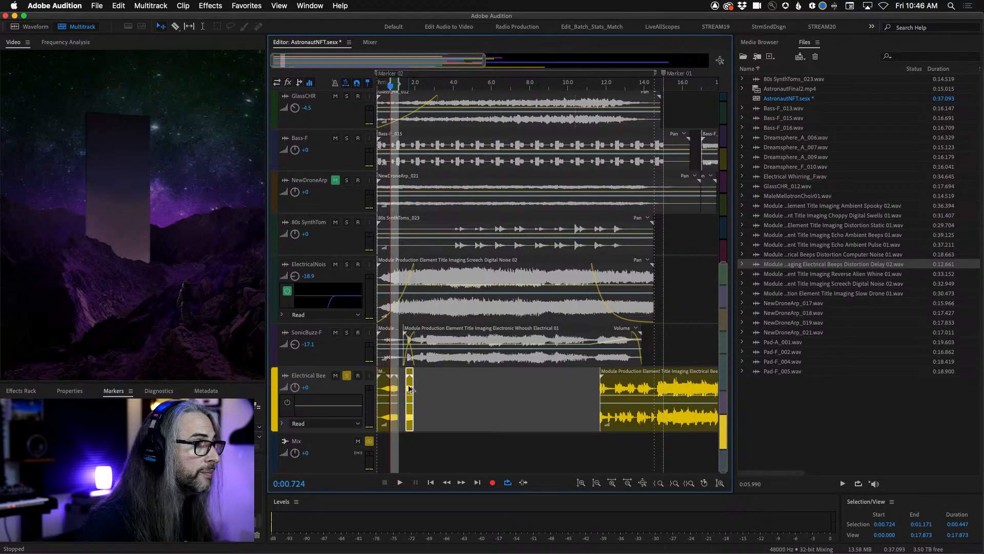
drag(410, 388, 426, 389)
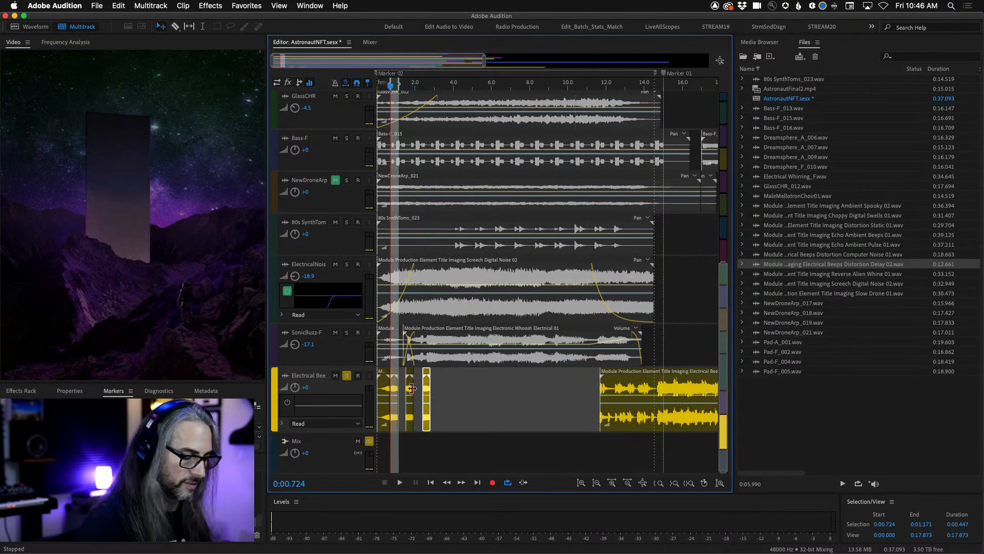
Move the first copied beeps segment earlier so it slightly overlaps the end of the original segment, at about 1.14 seconds.
click(383, 86)
drag(383, 93, 403, 94)
key(equal)
key(equal)
key(equal)
key(equal)
key(equal)
key(equal)
key(equal)
key(equal)
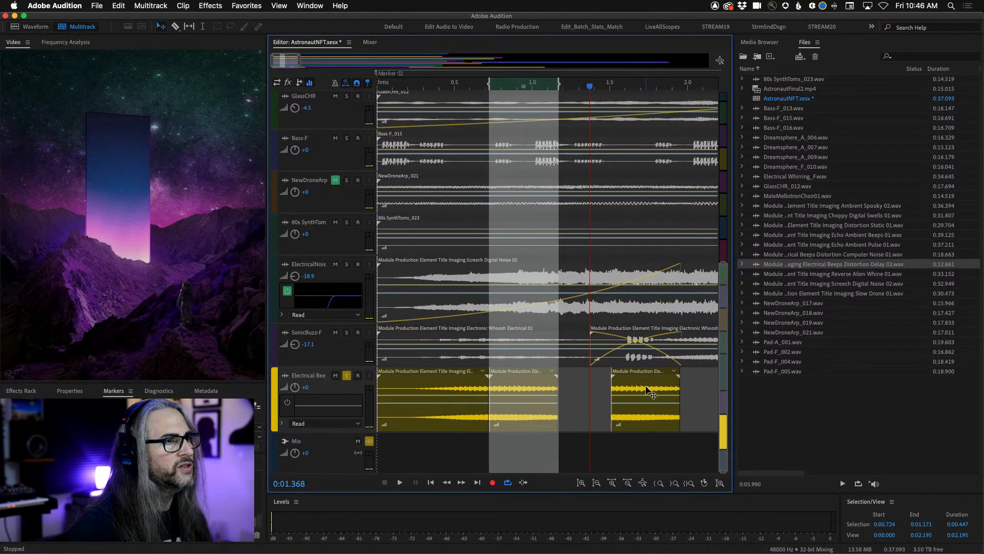
drag(649, 392, 584, 387)
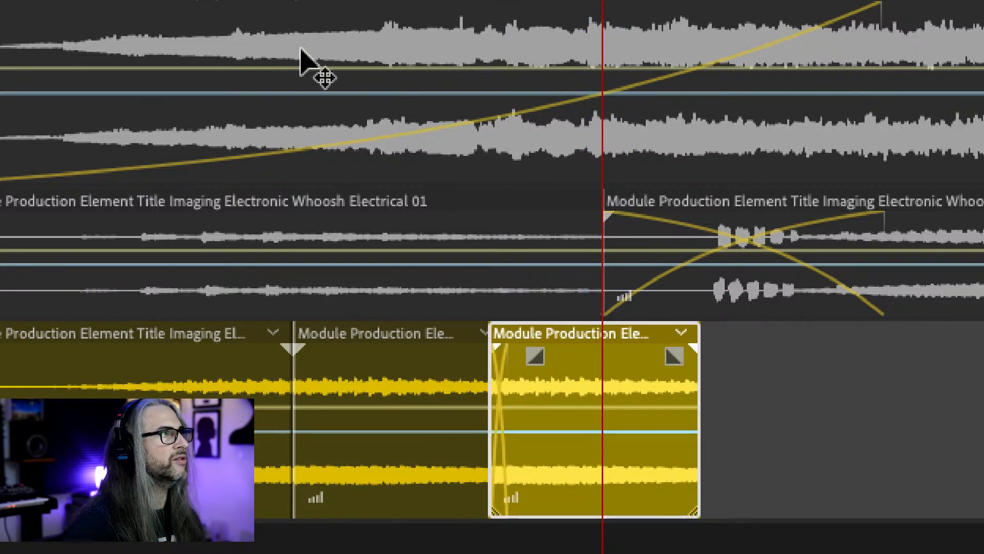
Play through the join, and shift the first copy earlier to about 1.08 seconds for a longer crossfade.
key(space)
key(k)
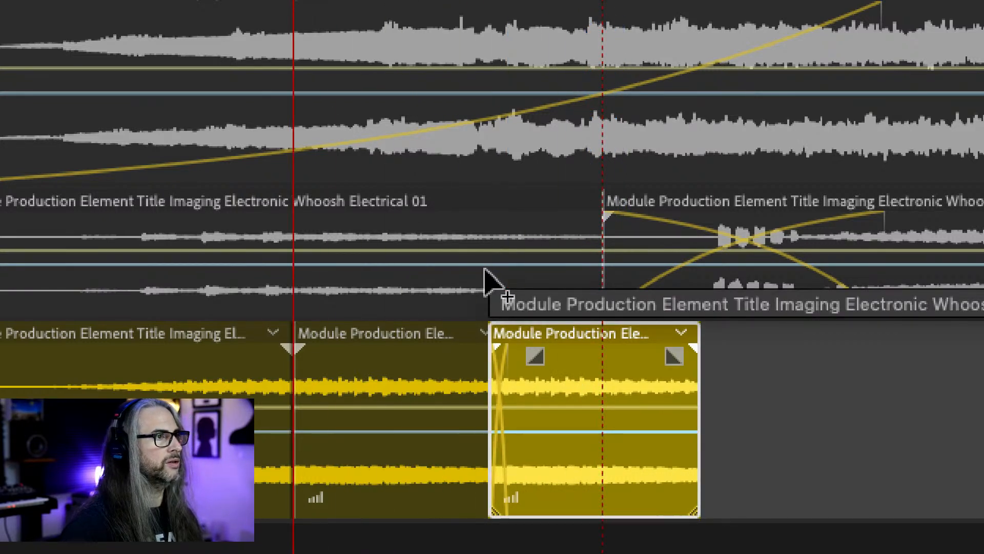
key(l)
key(j)
key(k)
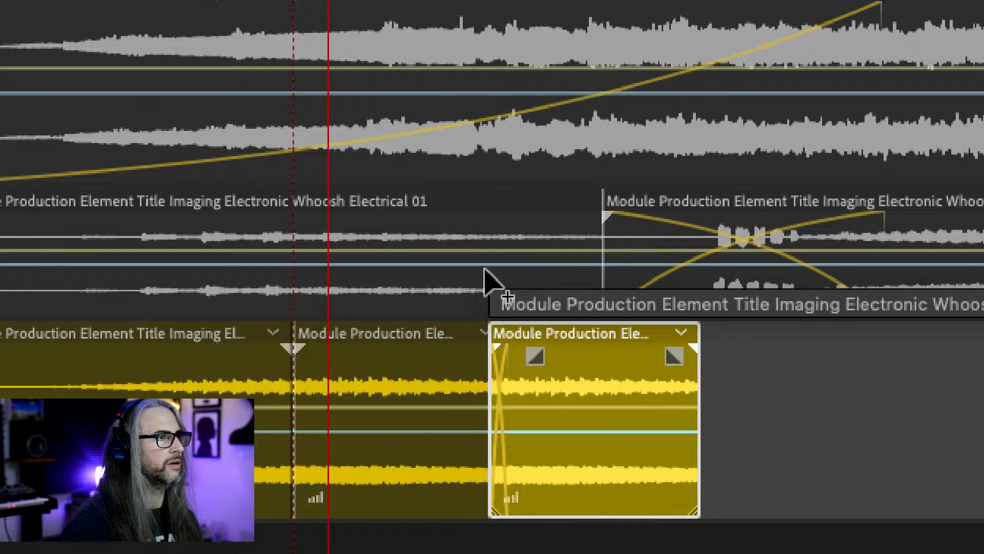
drag(537, 356, 524, 337)
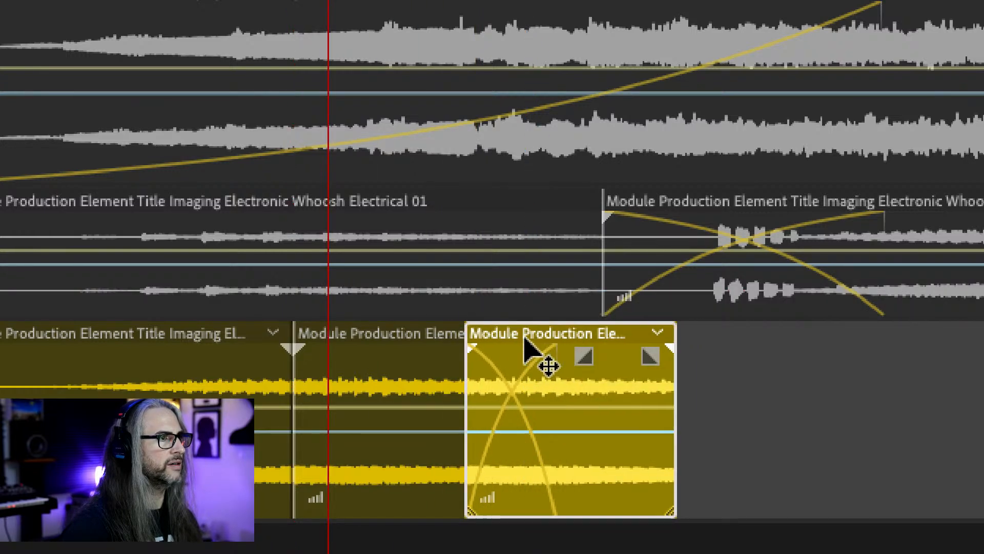
Audition the lengthened crossfade between the original beeps segment and its first copy.
key(l)
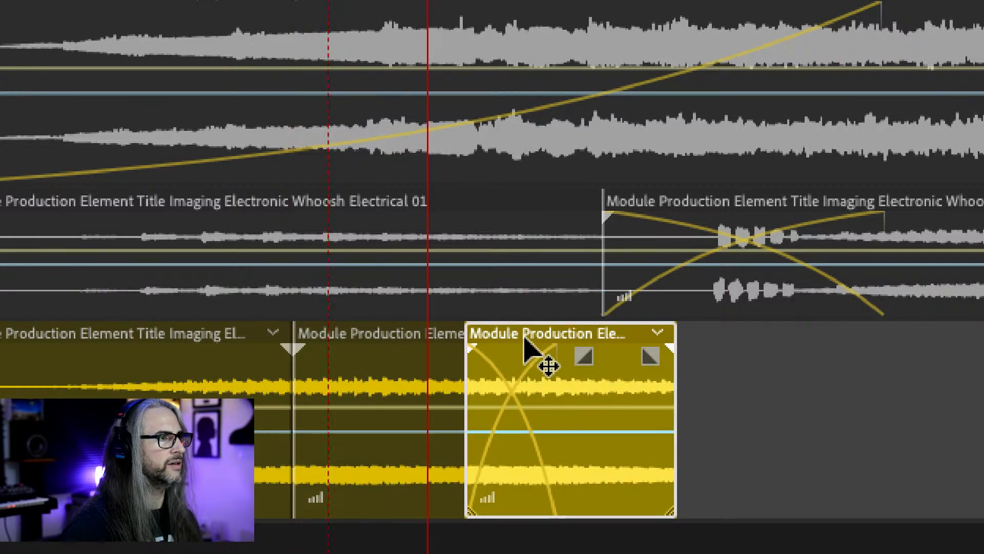
key(j)
key(l)
key(j)
key(k)
key(l)
Move the second copied beeps segment to about 1.5 seconds so it slightly overlaps the end of the first copy.
key(minus)
key(minus)
key(minus)
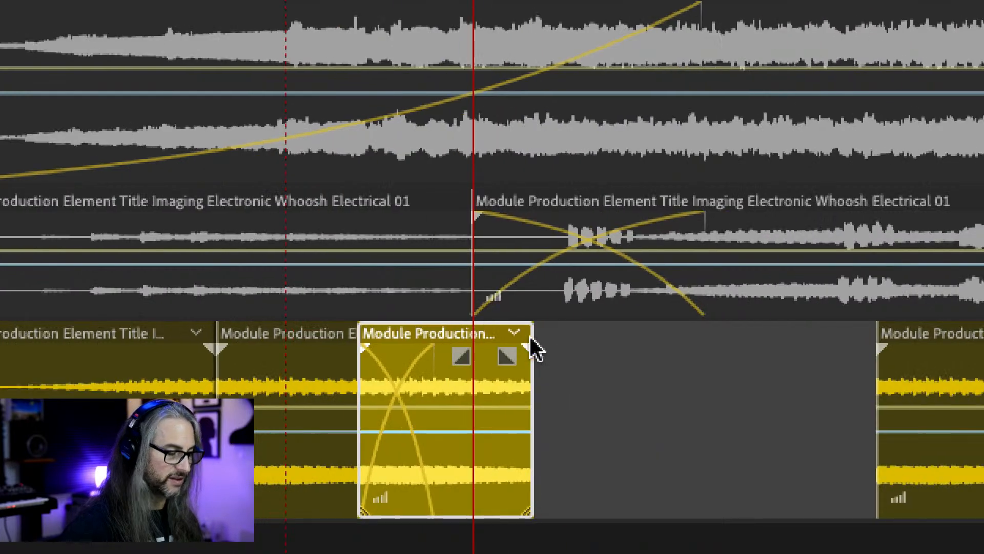
click(689, 379)
drag(693, 379, 430, 385)
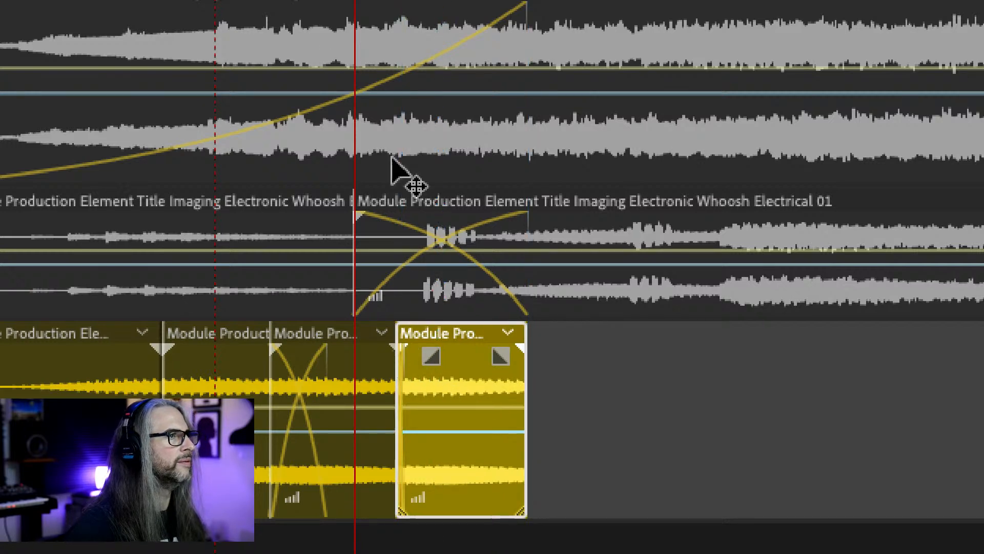
Check the extended beeps by playback and add a third copy of the segment overlapping the last one at about 1.9 seconds.
key(space)
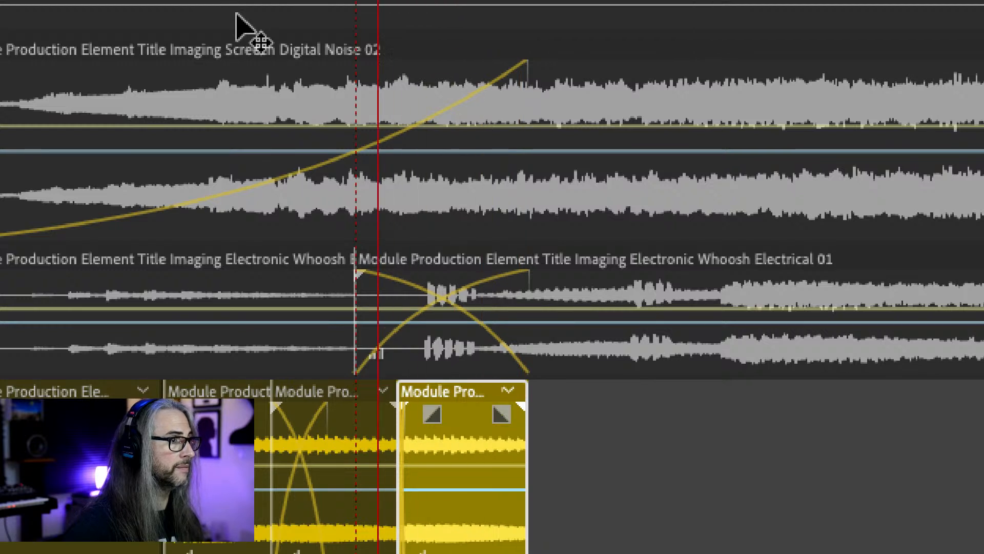
key(Left)
key(space)
key(space)
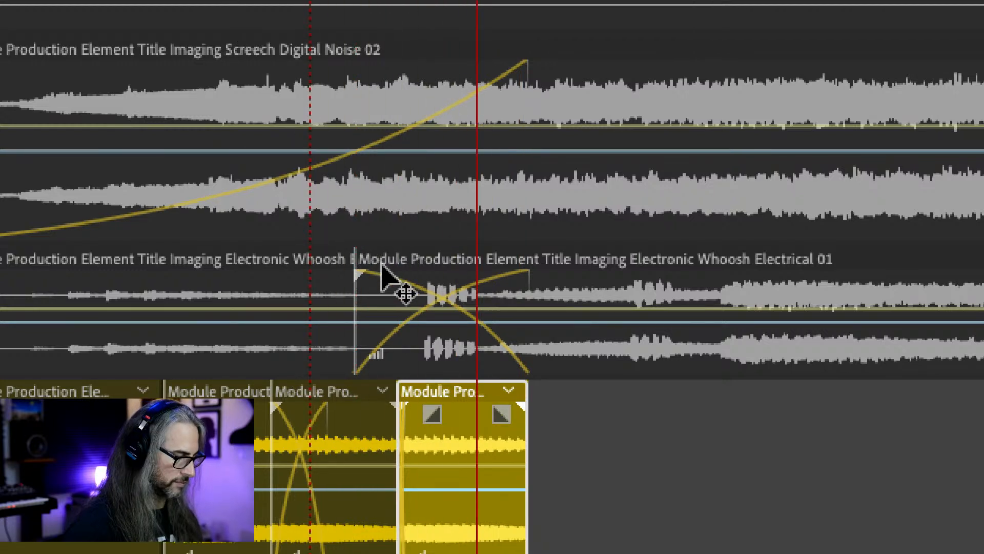
drag(455, 451, 563, 450)
scroll(558, 422, down, 4)
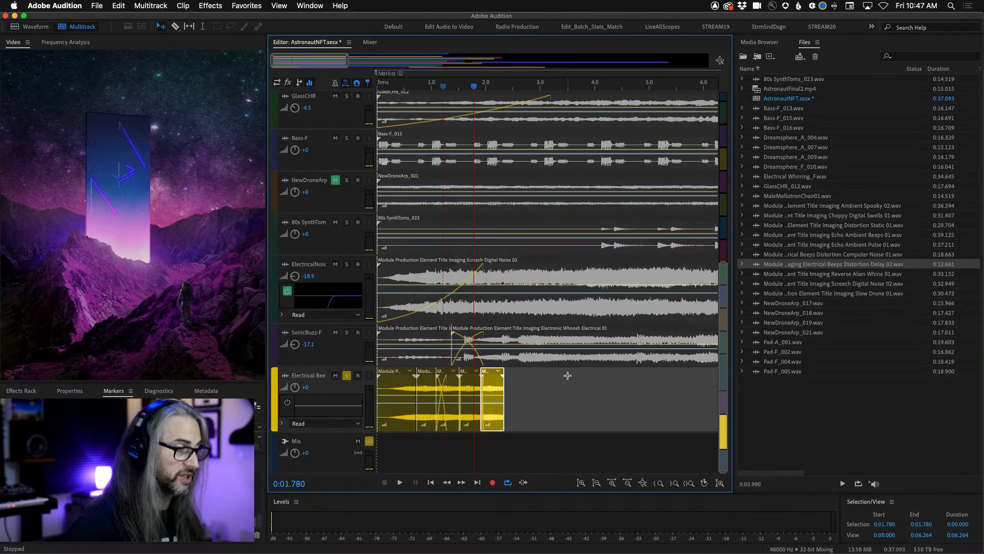
Lower the Electrical Beeps track volume to -6 dB.
drag(483, 96, 423, 97)
drag(295, 389, 294, 405)
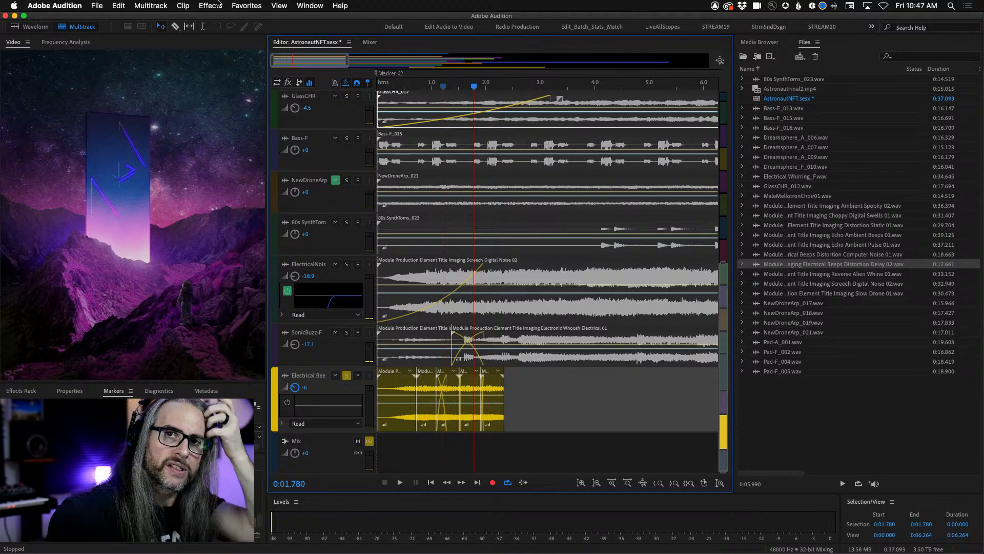
In the mixer, insert a Notch Filter in the Electrical Beeps track's first effect slot and inspect its channel routing.
click(370, 43)
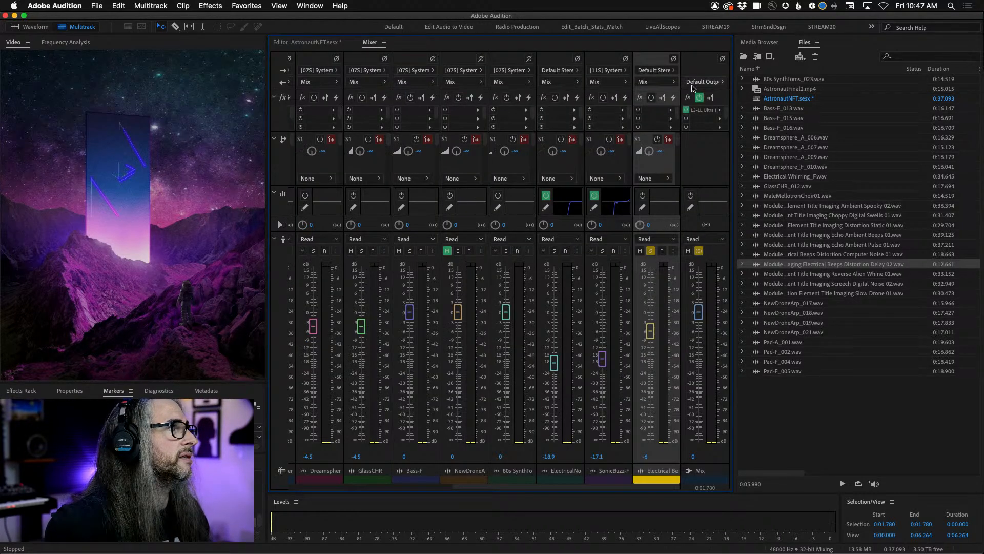
click(671, 111)
mouse_move(709, 167)
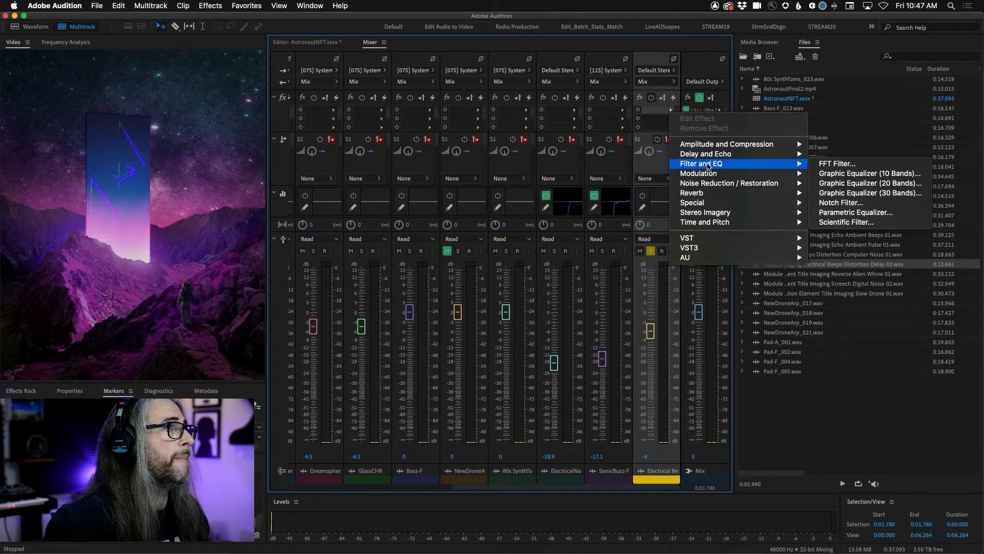
click(840, 202)
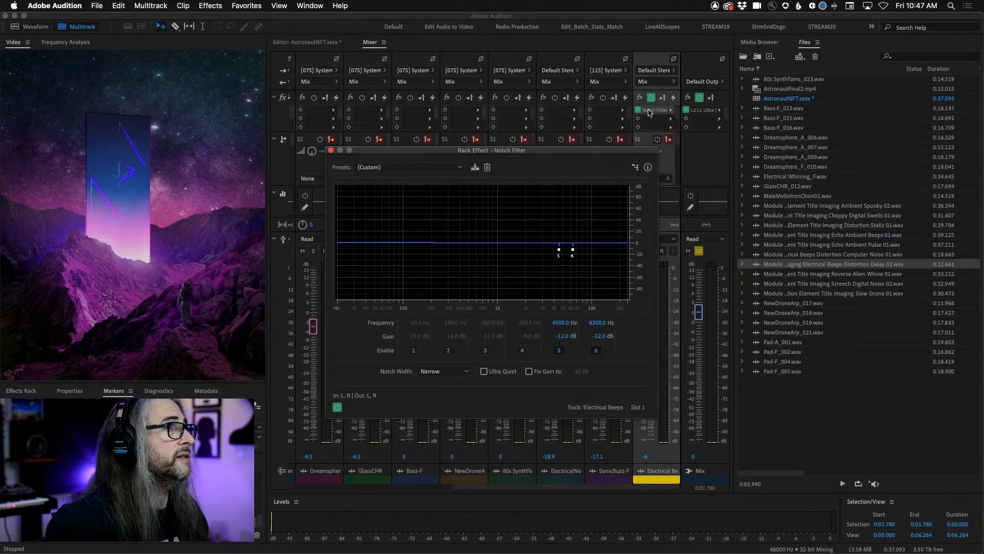
click(636, 167)
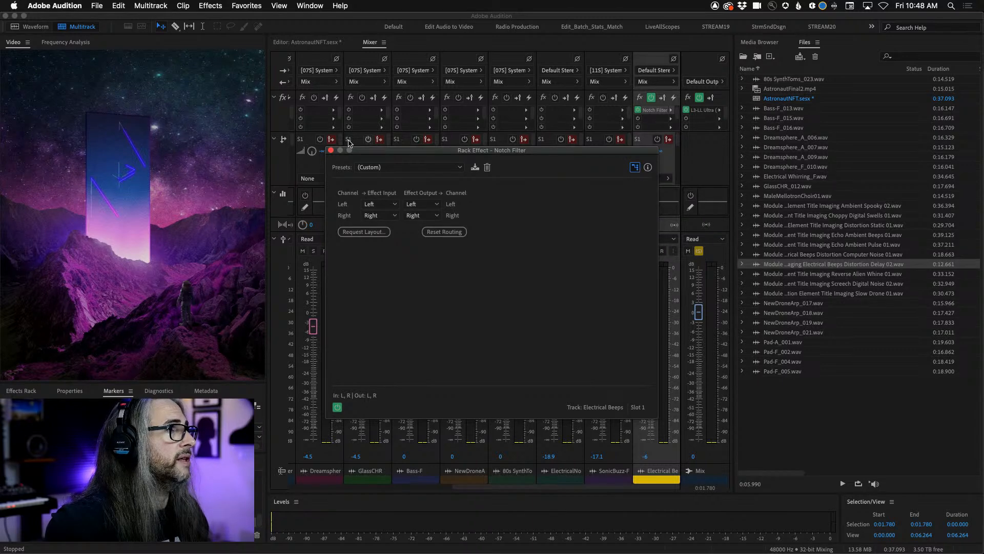
click(330, 151)
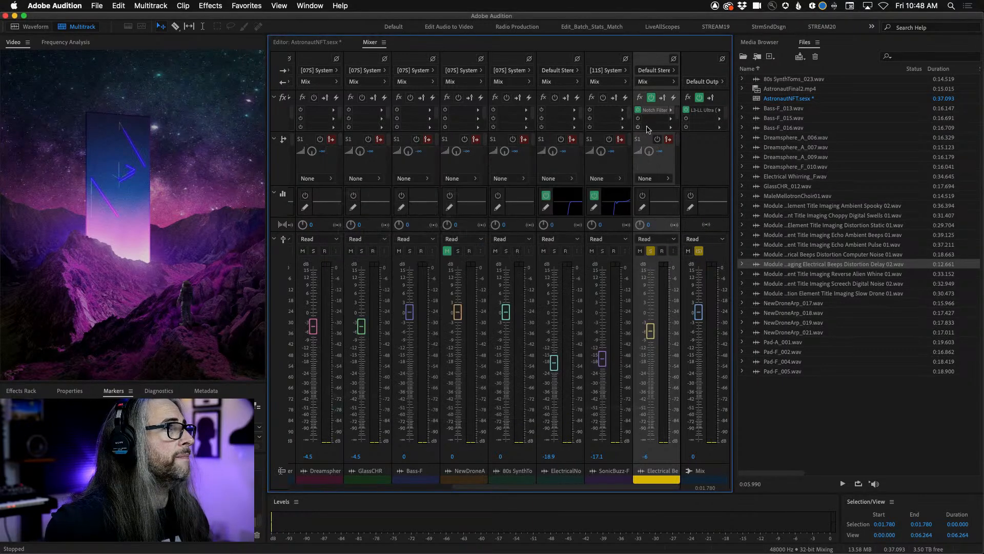
Replace the Notch Filter on the Electrical Beeps track with Dynamics Processing and look over its settings.
click(671, 112)
mouse_move(728, 144)
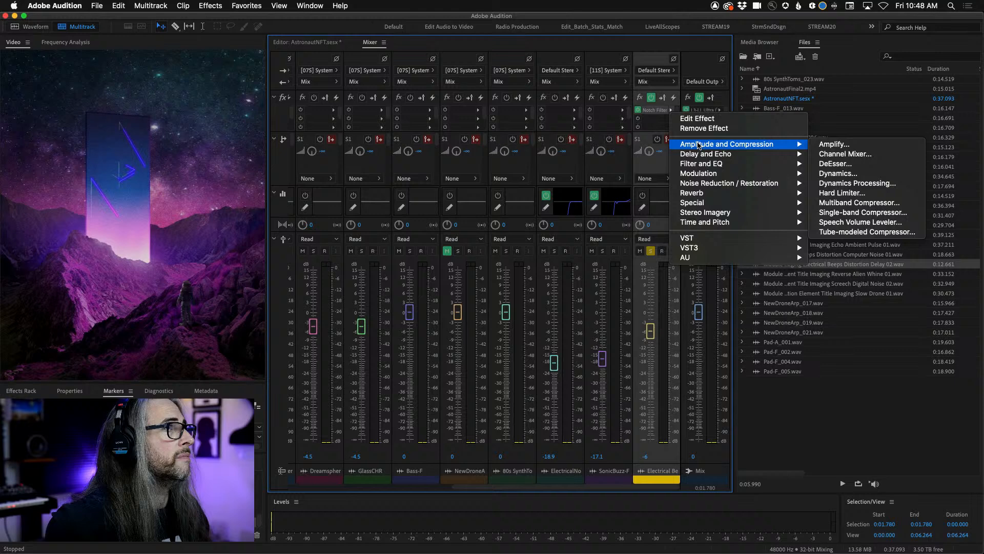
click(870, 183)
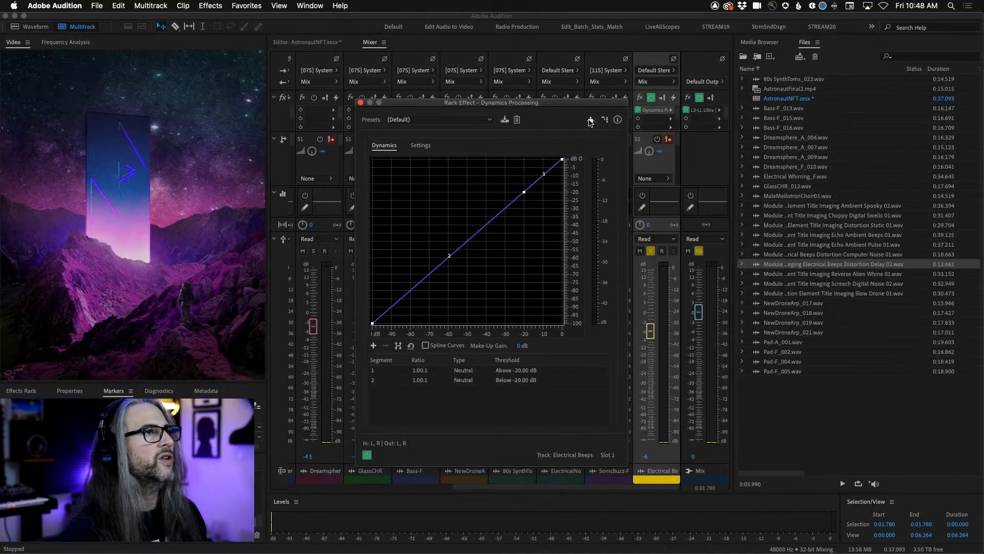
click(361, 103)
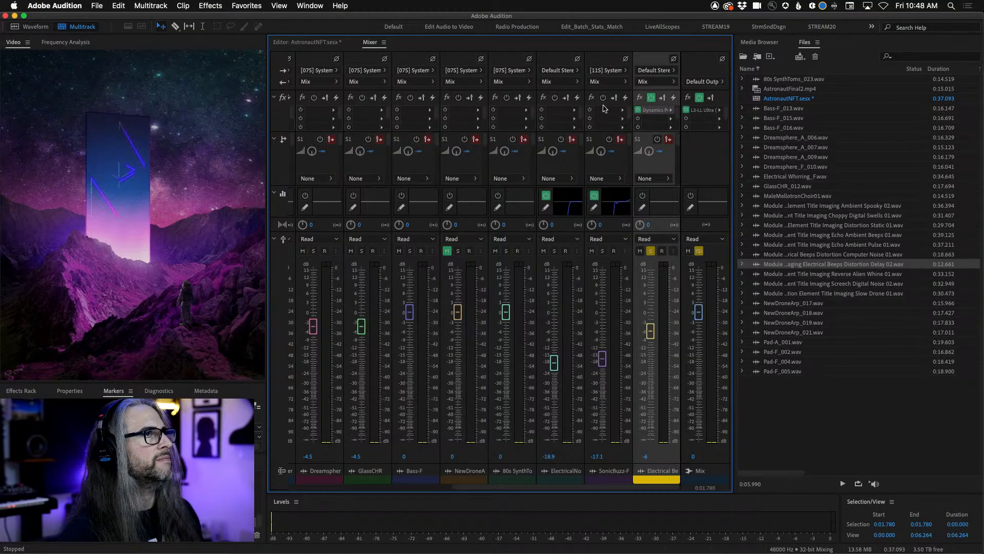
Swap Dynamics Processing on the Electrical Beeps track for a Parametric Equalizer and look over its settings.
click(670, 111)
mouse_move(732, 164)
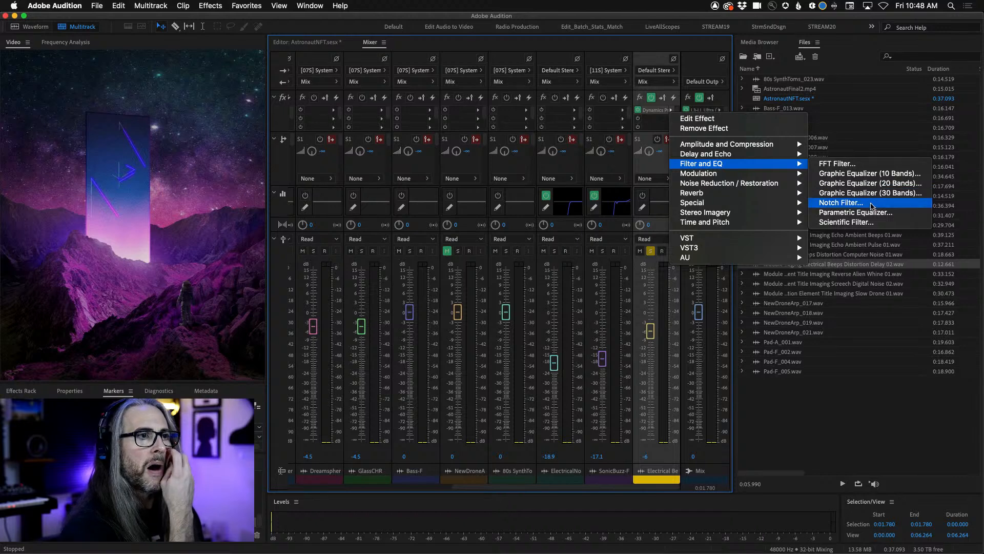
click(872, 212)
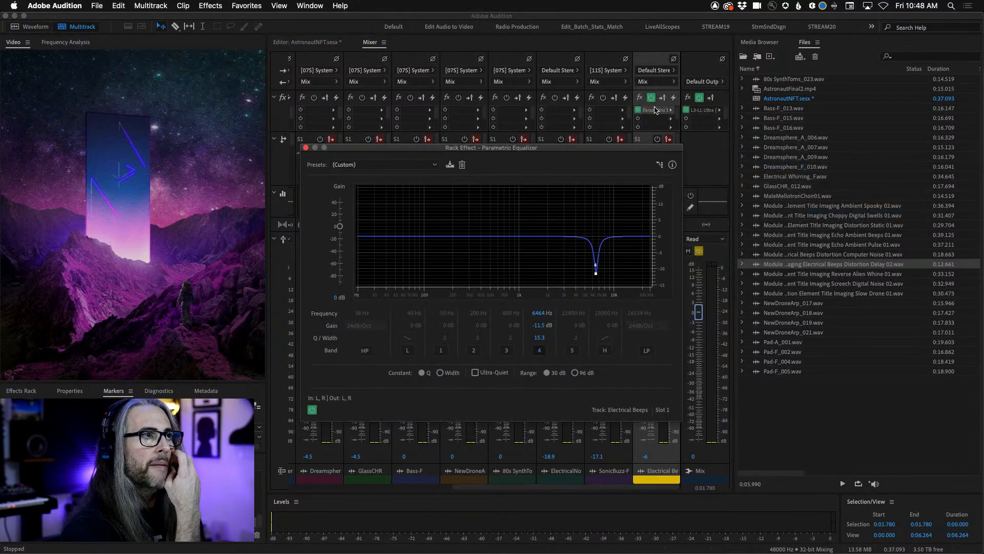
click(306, 148)
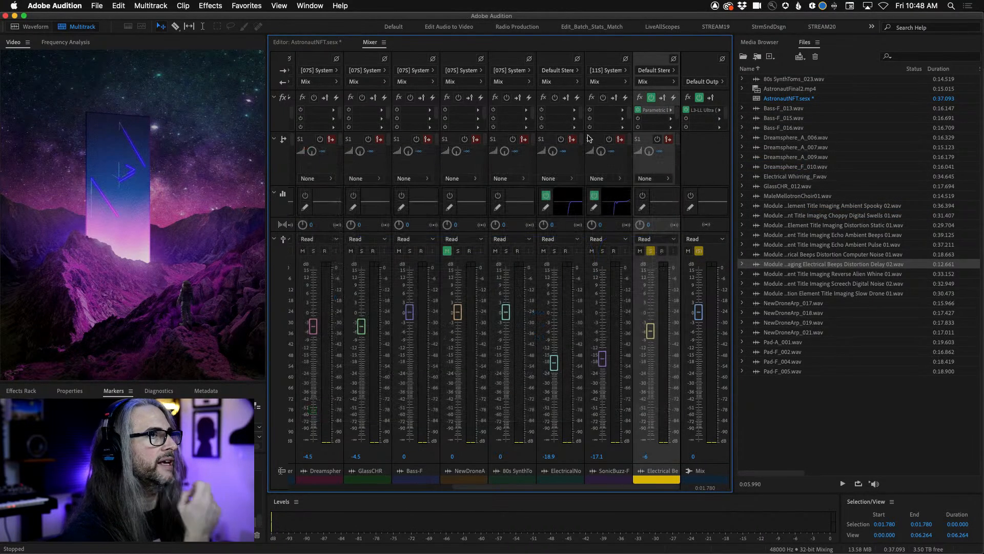
Swap the Parametric Equalizer on the Electrical Beeps track for the 10-band Graphic Equalizer and look over its settings.
click(670, 112)
mouse_move(745, 167)
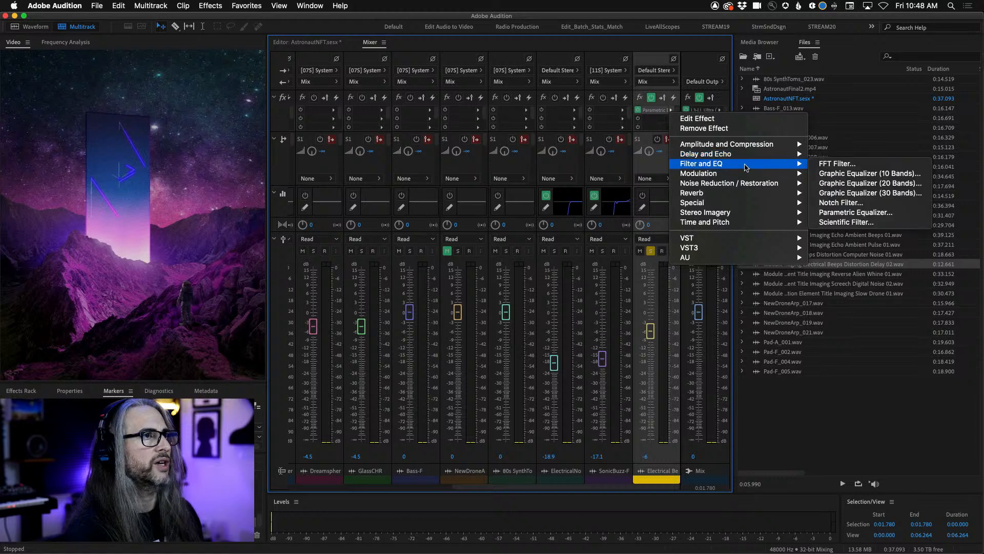
click(861, 176)
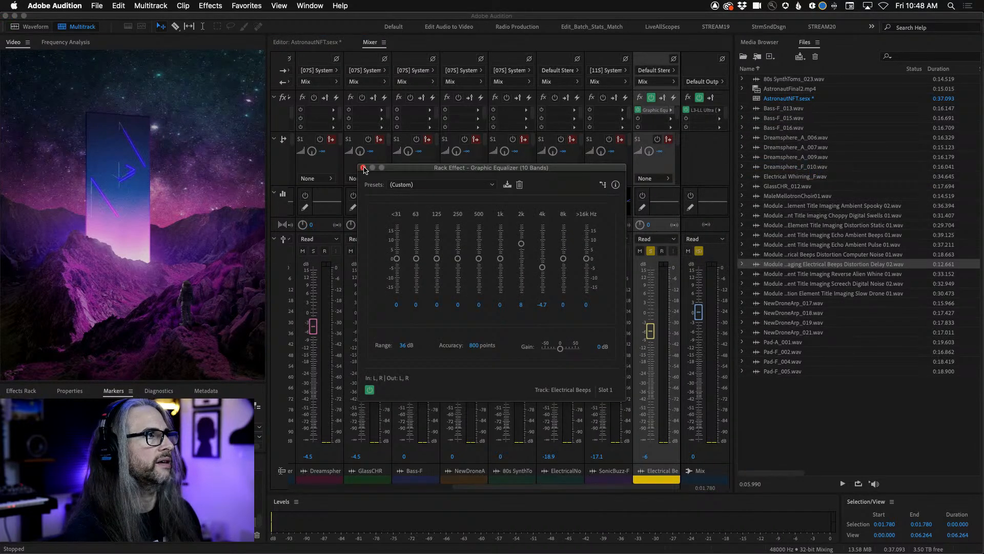
click(363, 167)
Replace the Graphic Equalizer in the Electrical Beeps track's first effect slot with the FFT Filter.
click(673, 112)
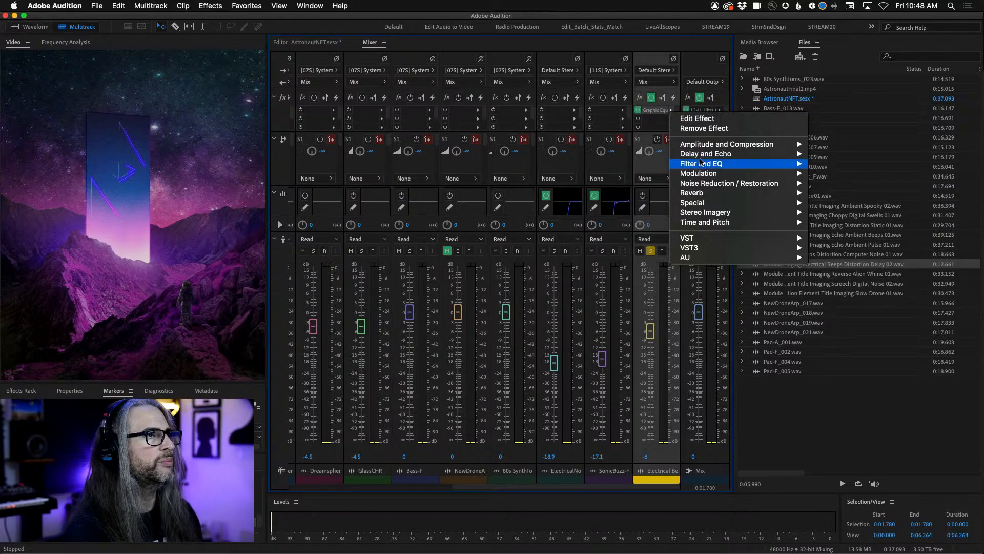
mouse_move(701, 163)
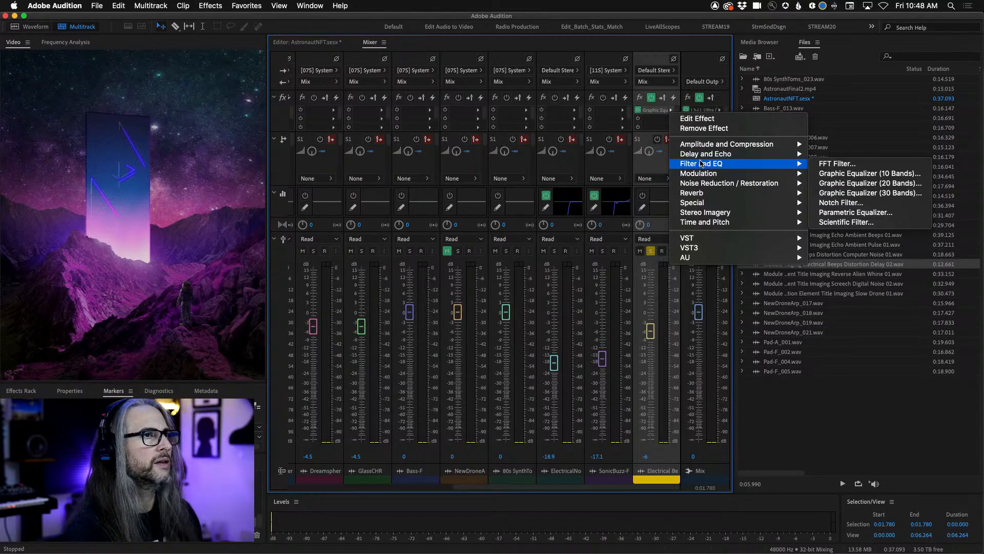
click(841, 164)
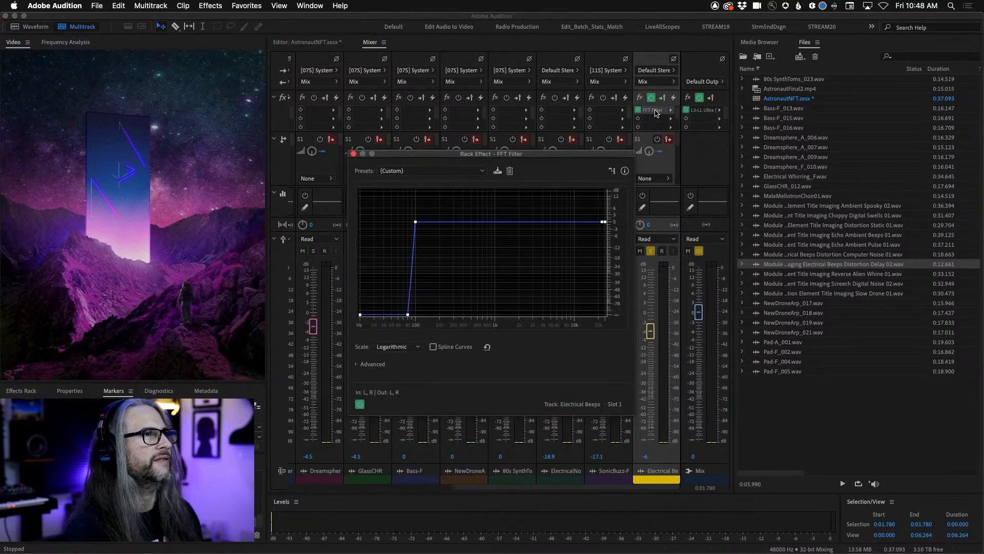
Replace the FFT Filter on the Electrical Beeps track with the stereo Waves MannyM EQ Audio Unit plug-in.
click(354, 153)
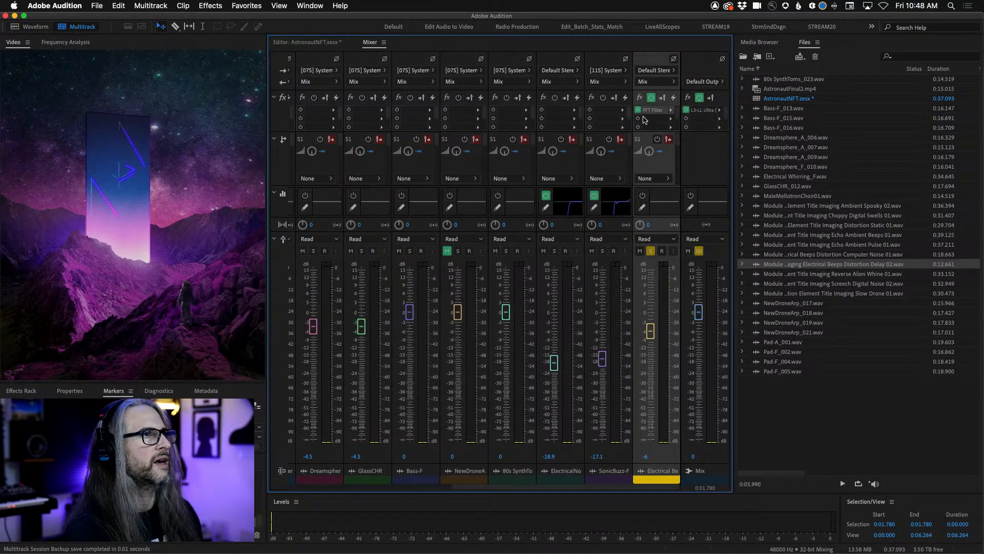
click(671, 111)
mouse_move(713, 262)
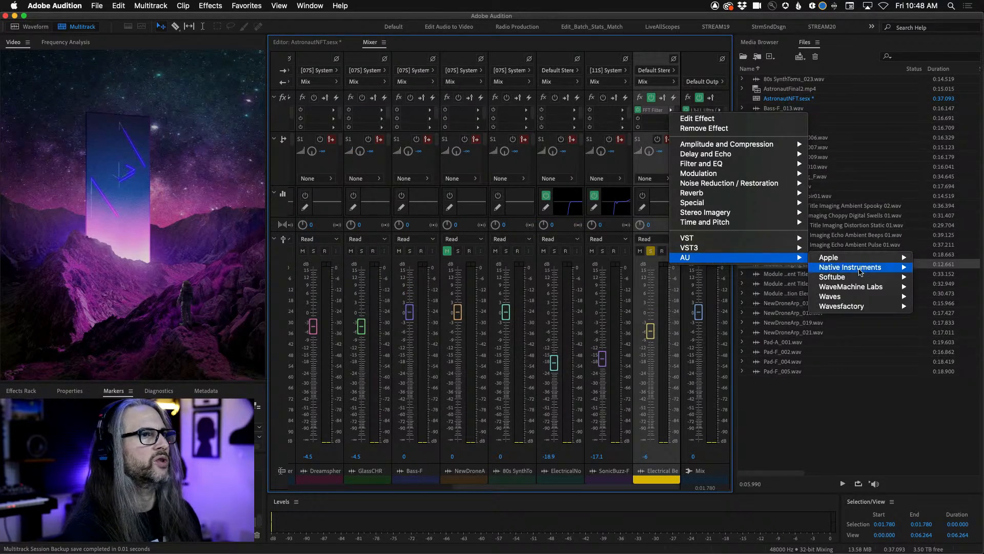
mouse_move(868, 300)
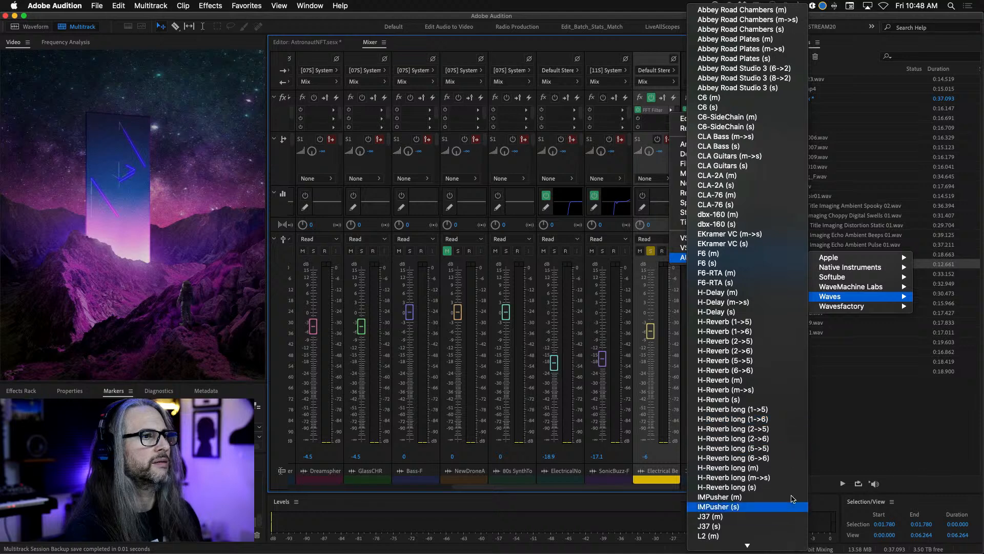
scroll(775, 385, down, 2)
scroll(775, 384, down, 10)
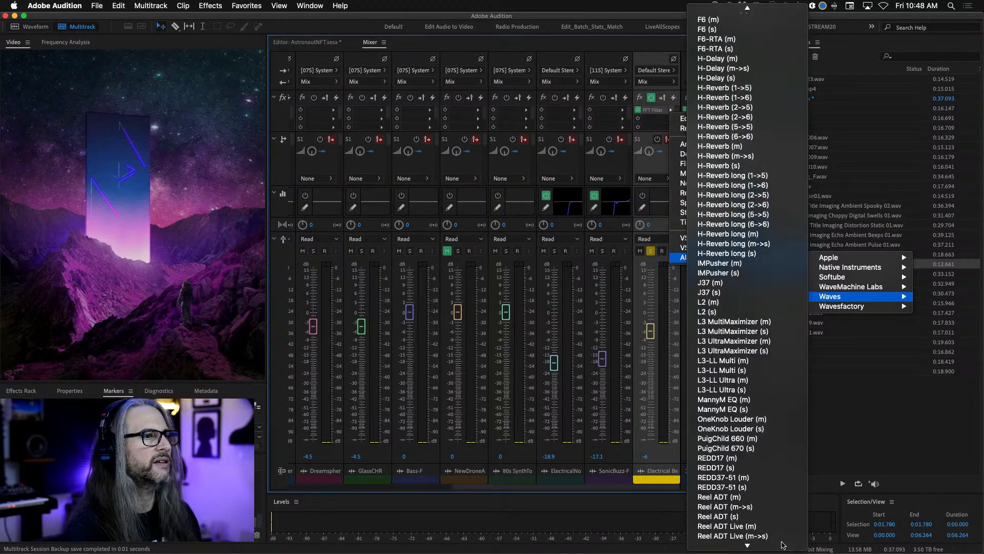
click(769, 398)
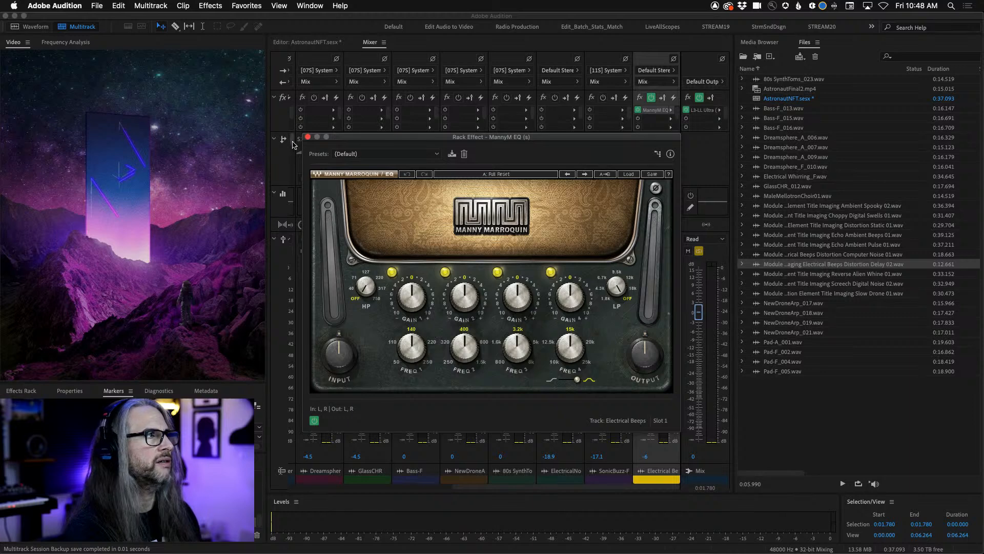
Close the MannyM EQ settings and remove the effect from the Electrical Beeps track's first slot.
click(308, 137)
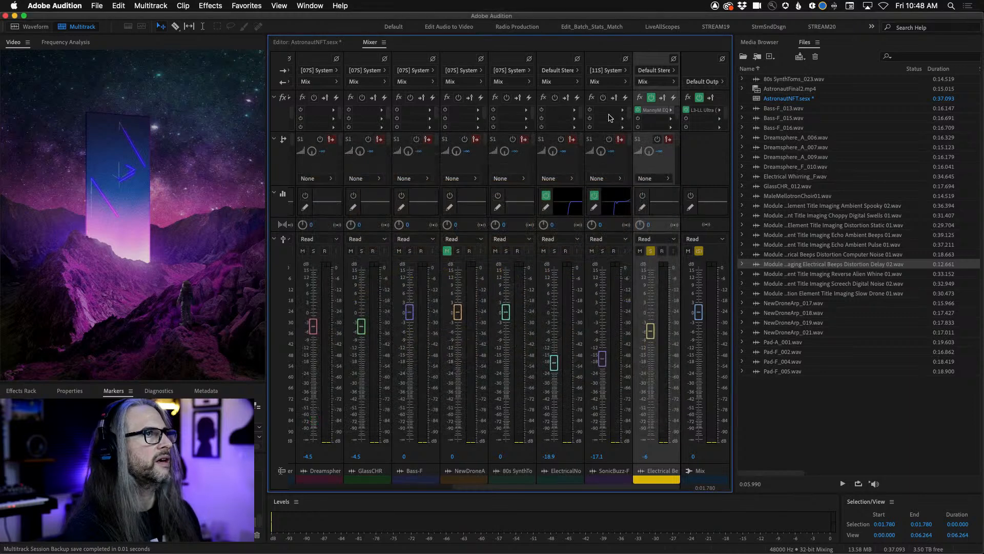
click(670, 114)
click(680, 131)
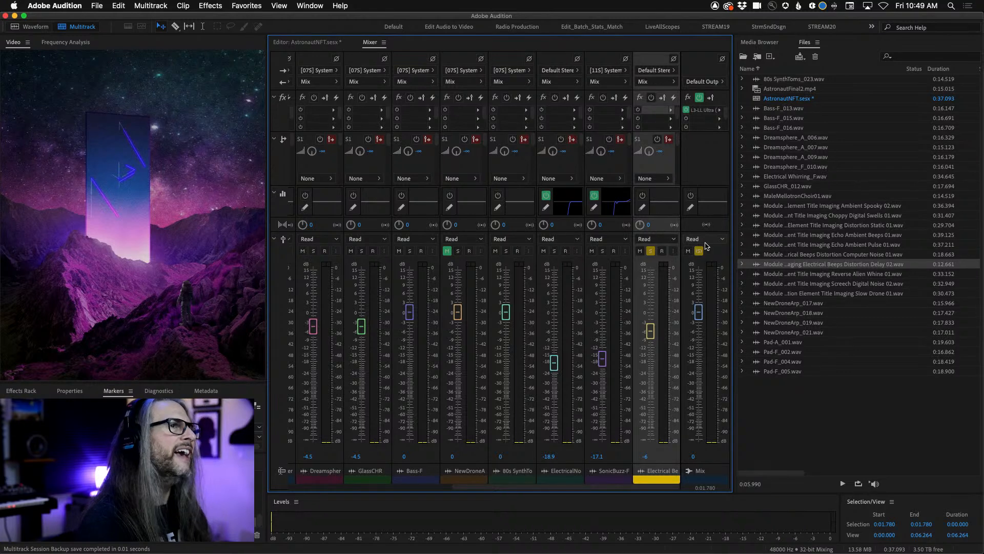
Return to the multitrack timeline and play the soloed Electrical Beeps track from the start of the session.
click(324, 43)
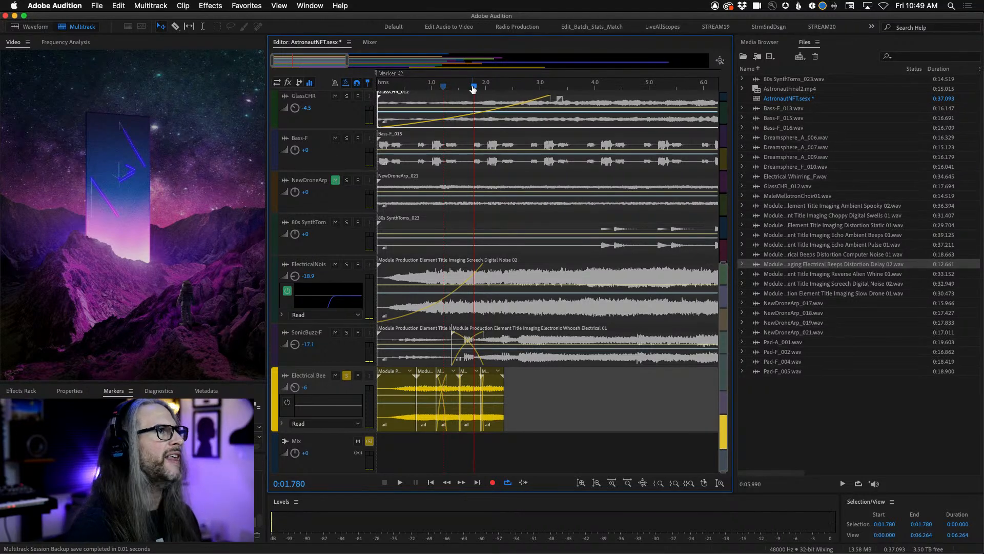
drag(473, 90, 340, 94)
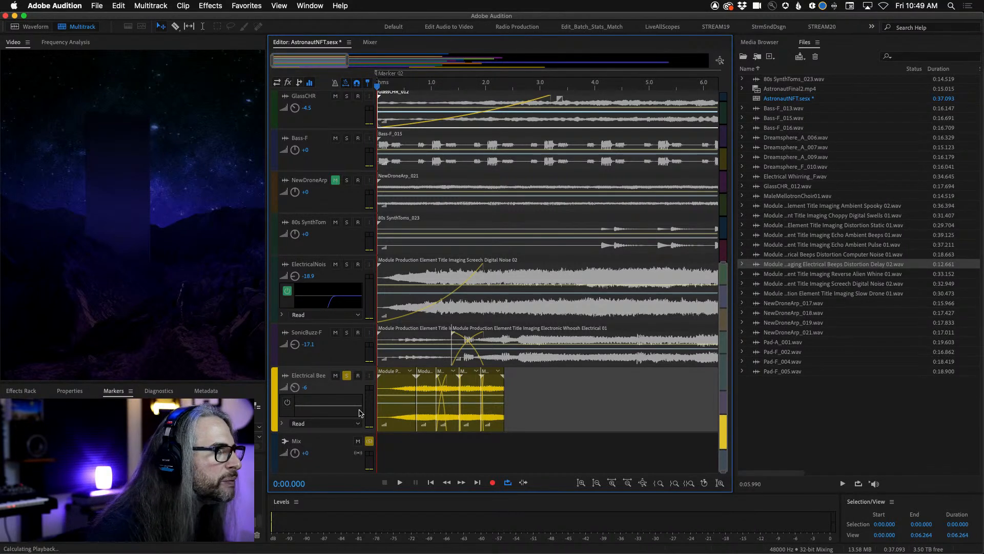
key(space)
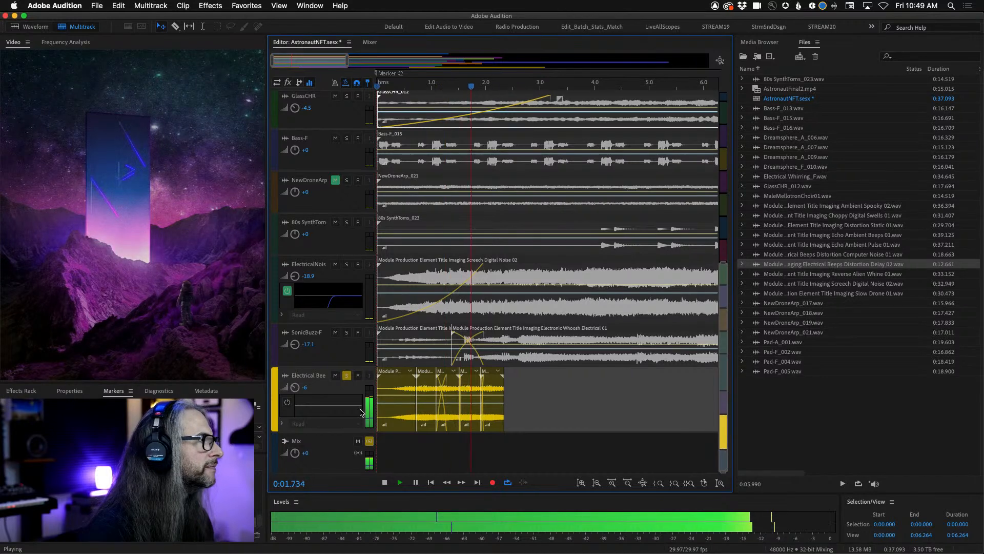
key(space)
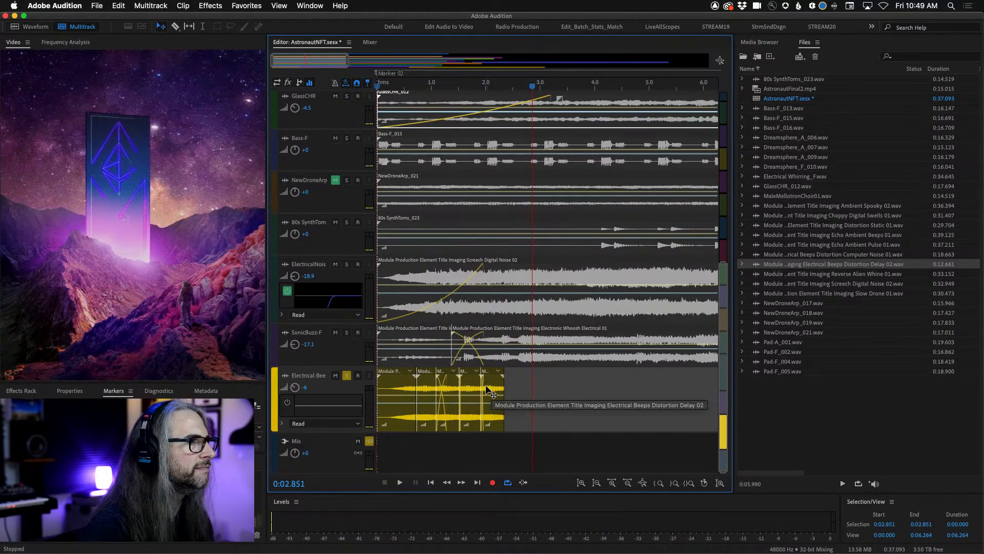
Play the later clip on the Electrical Beeps track from about 12 seconds.
scroll(540, 392, down, 6)
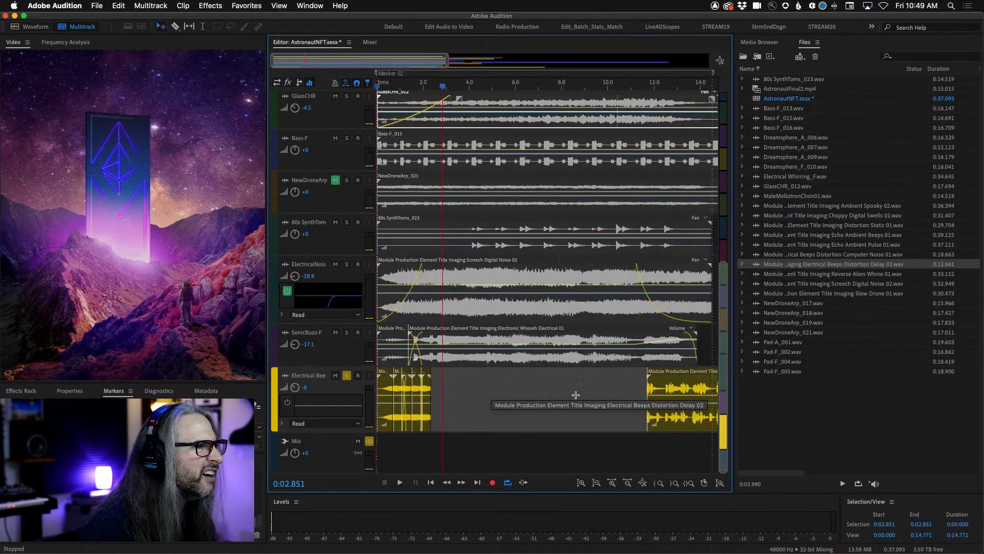
click(637, 100)
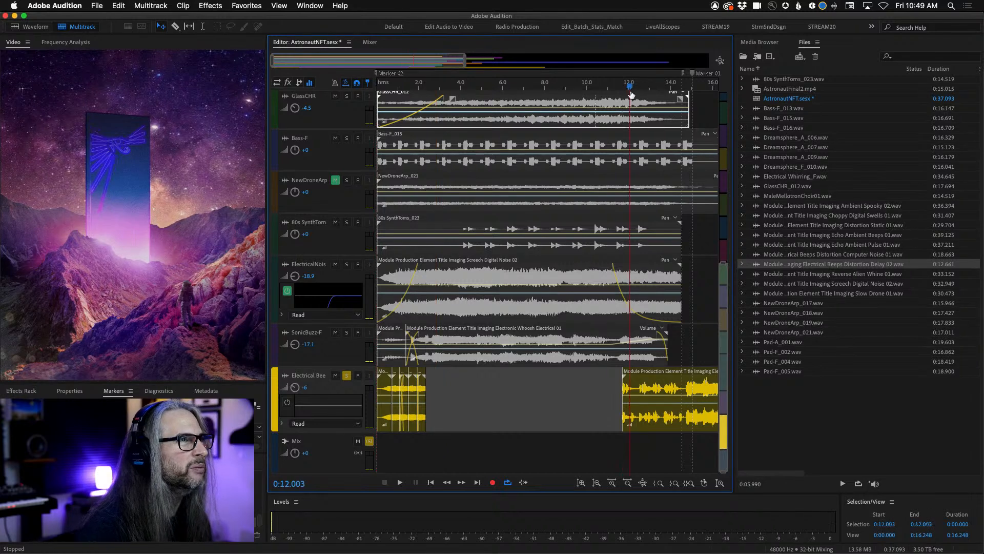
key(space)
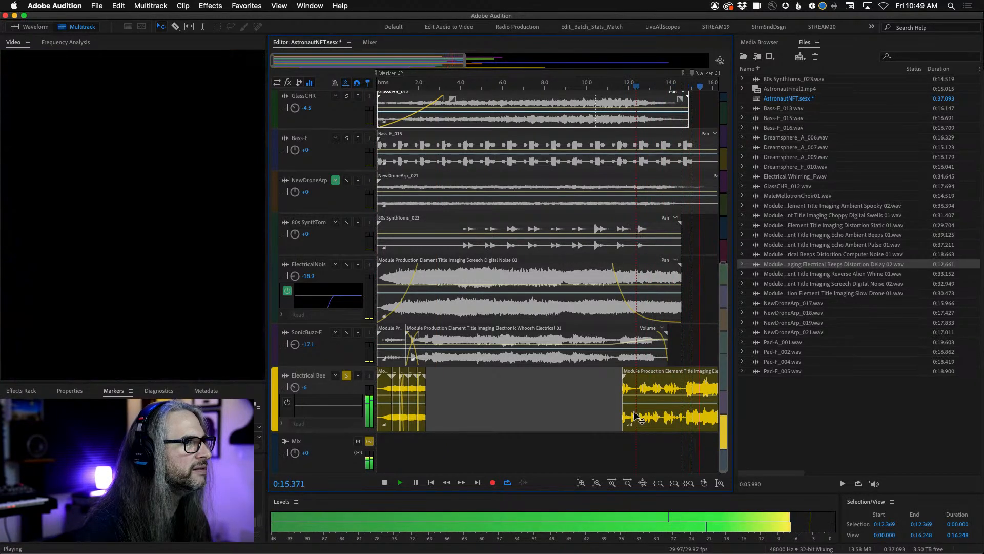
key(space)
Split the later Electrical Beeps clip just before its loud section and delete the trailing part.
key(r)
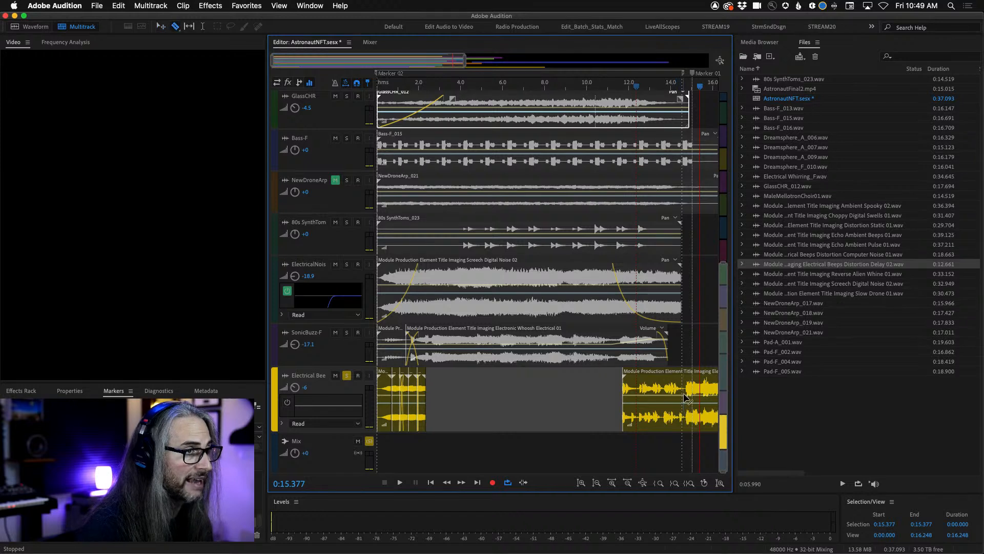
click(686, 388)
scroll(714, 389, right, 8)
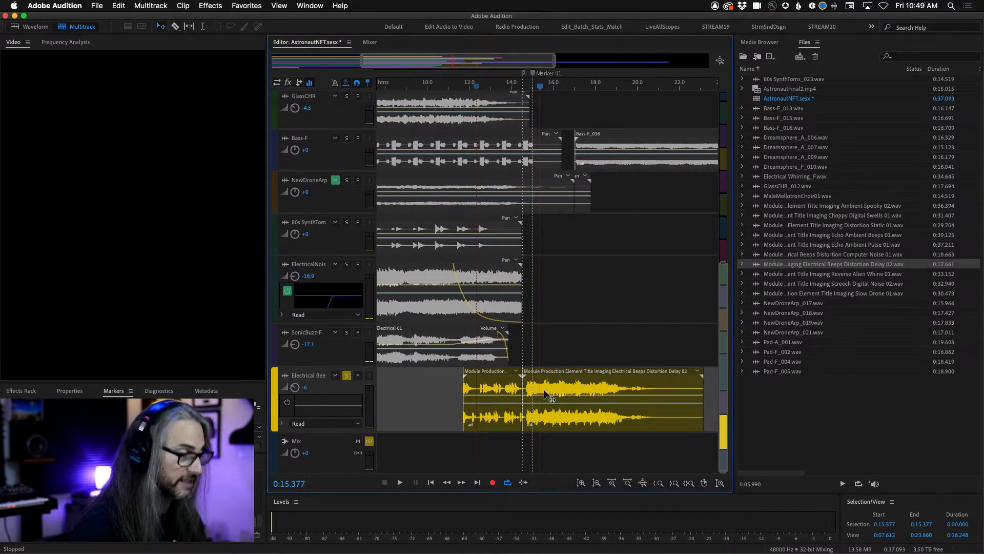
click(562, 390)
key(Delete)
Move the trimmed beeps clip against the end of the opening beeps at about 2.2 seconds and play the transition.
drag(472, 61, 381, 61)
drag(666, 391, 464, 387)
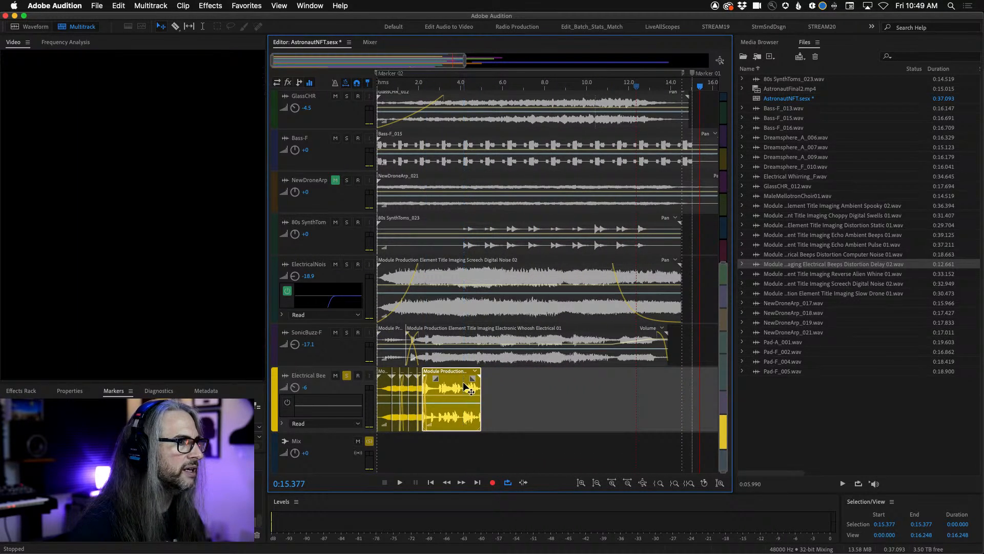
click(403, 77)
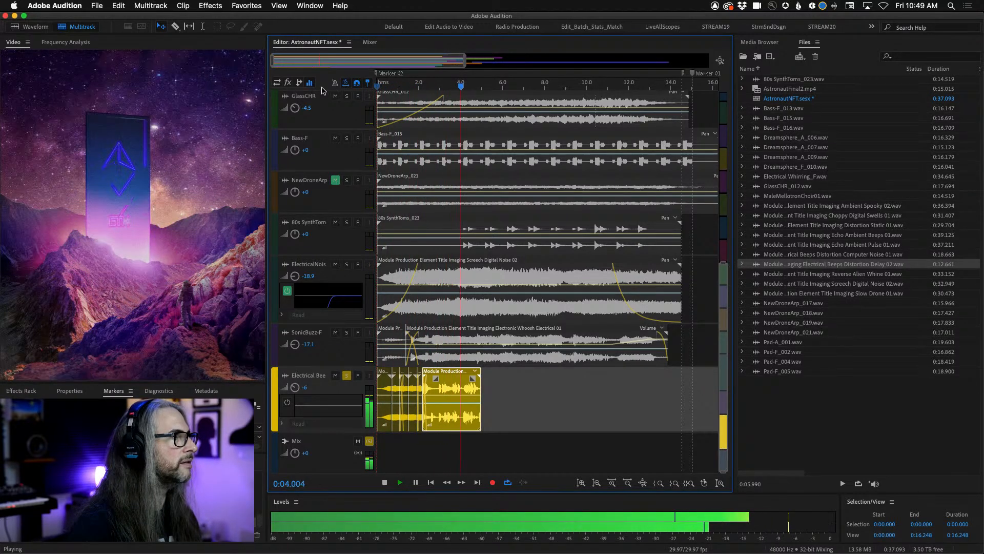
key(space)
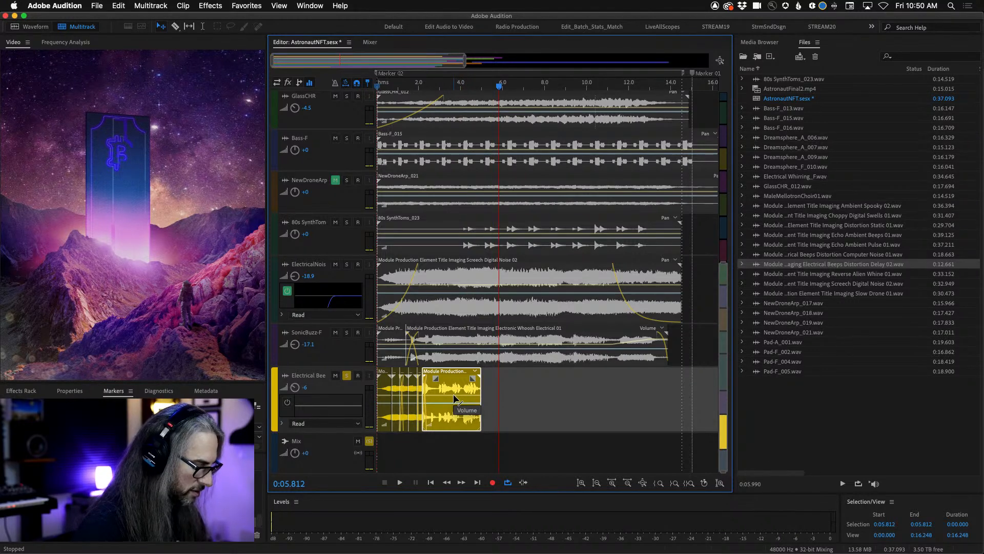
Add two overlapping copies of the trimmed beeps clip at about 4.6 and 6.5 seconds, auditioning the first one.
drag(450, 395, 501, 399)
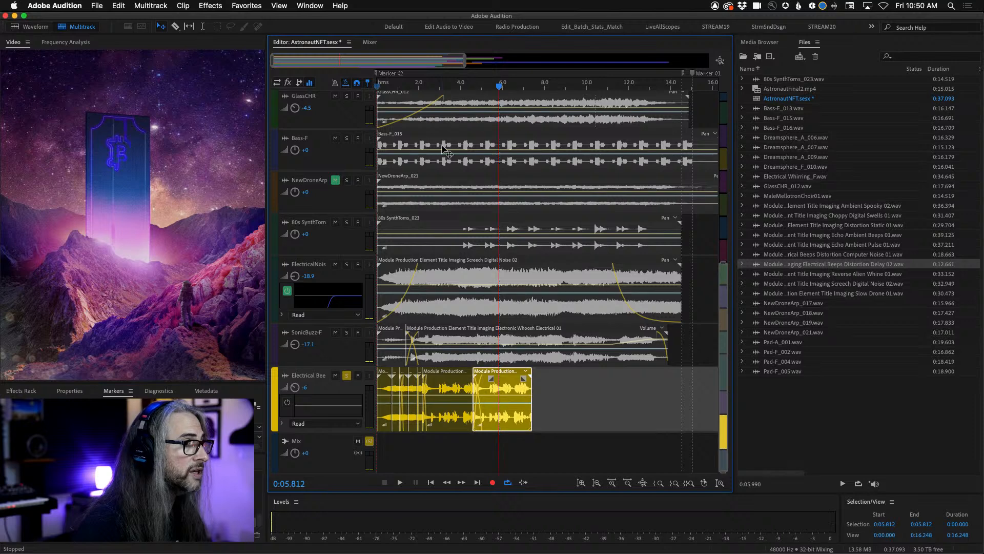
click(444, 87)
key(space)
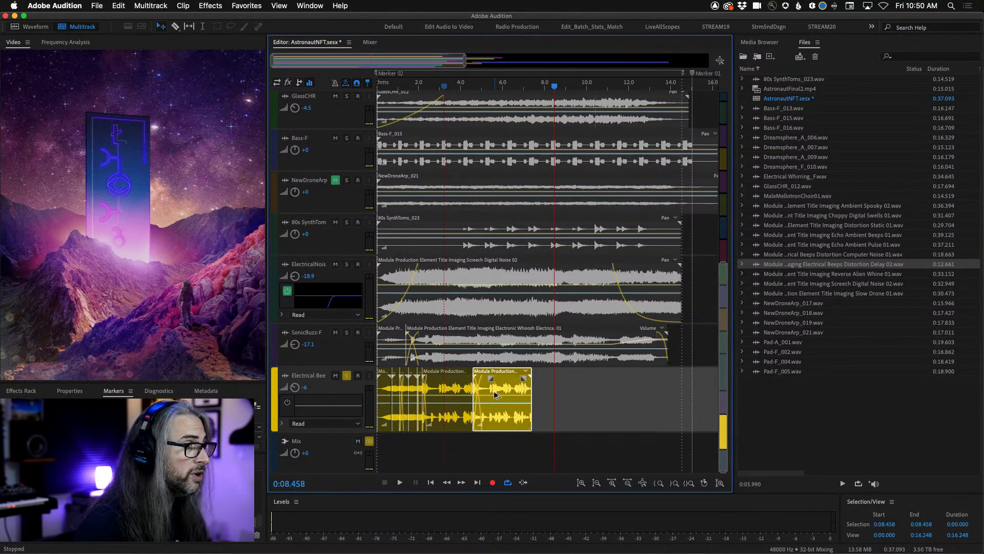
drag(496, 395, 547, 395)
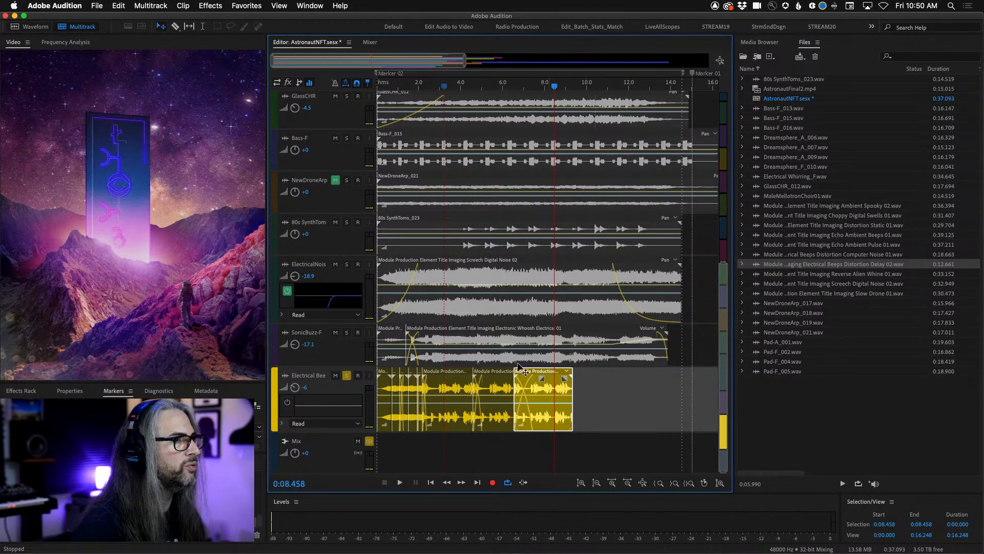
Dock the Properties panel directly above the Files panel.
click(75, 392)
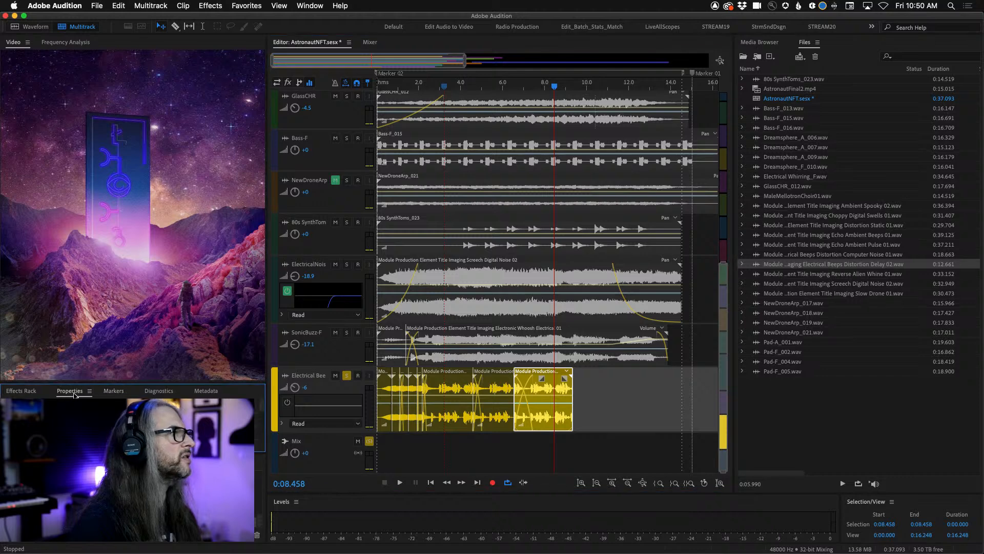
drag(67, 394, 896, 279)
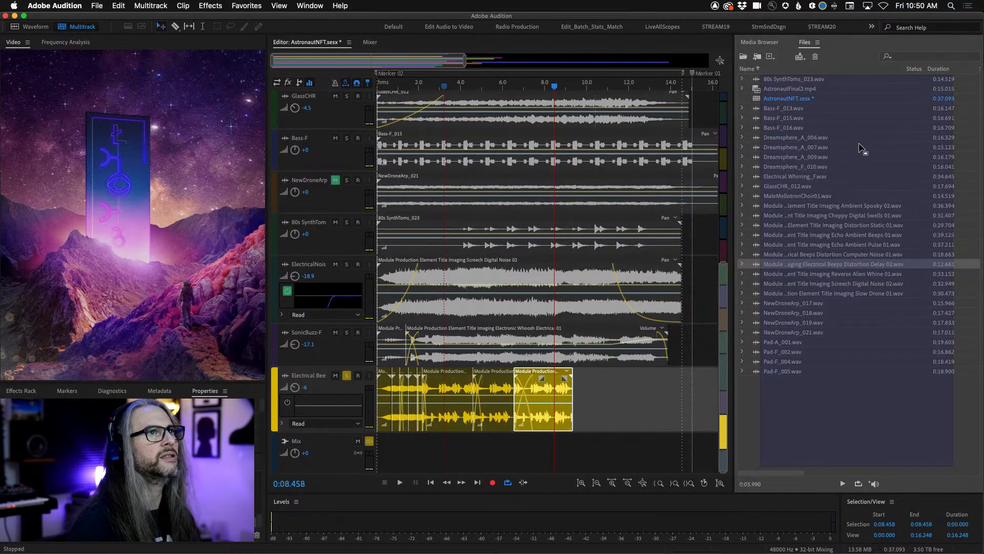
drag(863, 149, 854, 56)
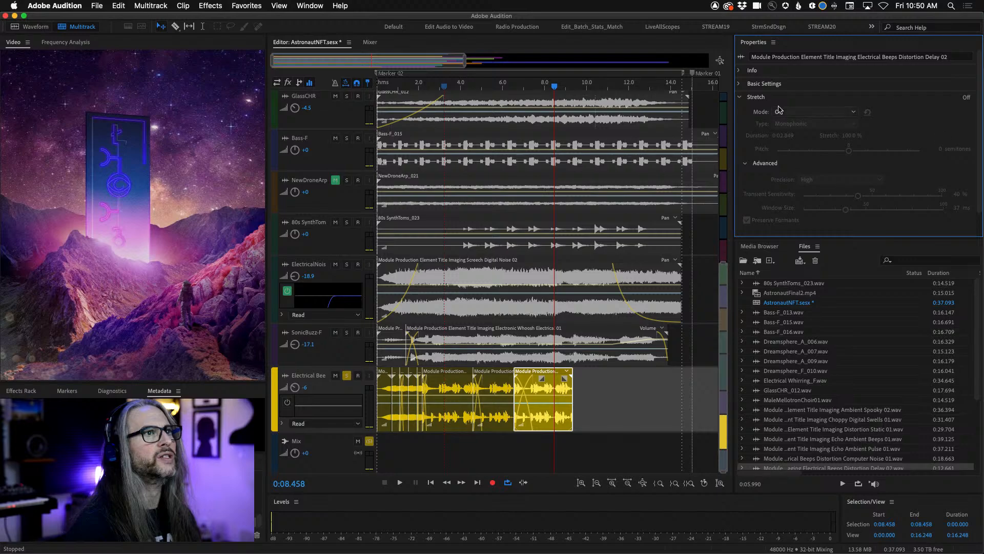
Set the last beeps copy's stretch mode to Realtime and type to Varispeed, raising its pitch by 1.82 semitones.
click(817, 112)
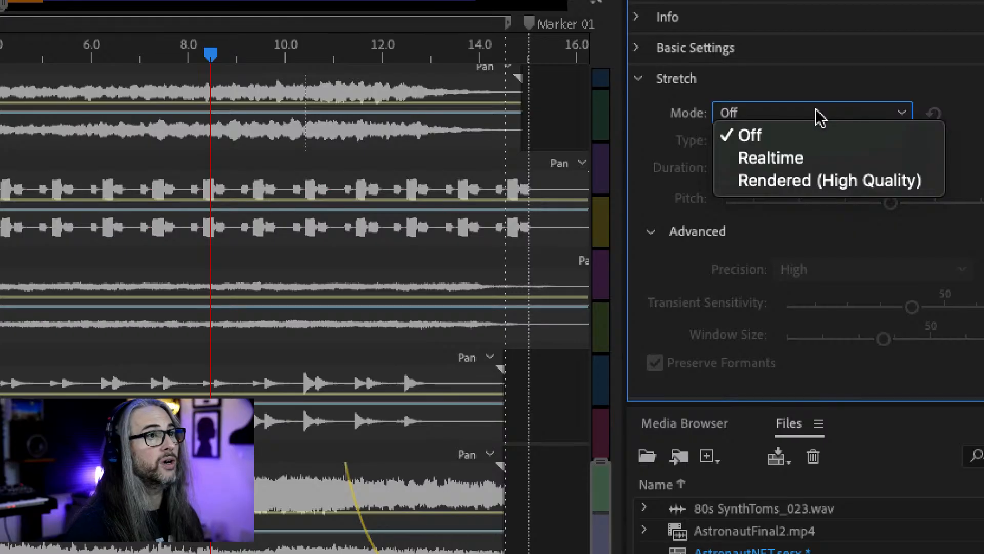
click(829, 157)
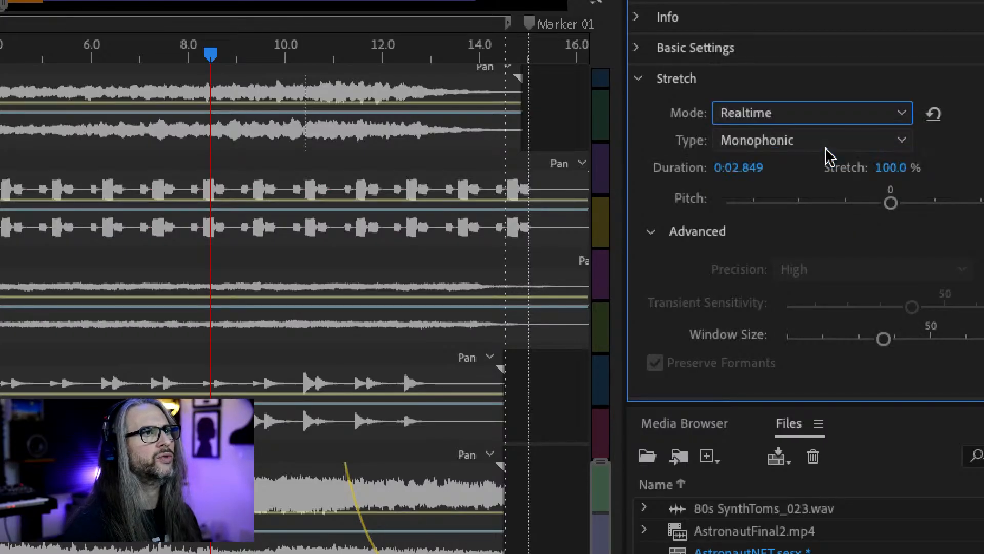
click(822, 148)
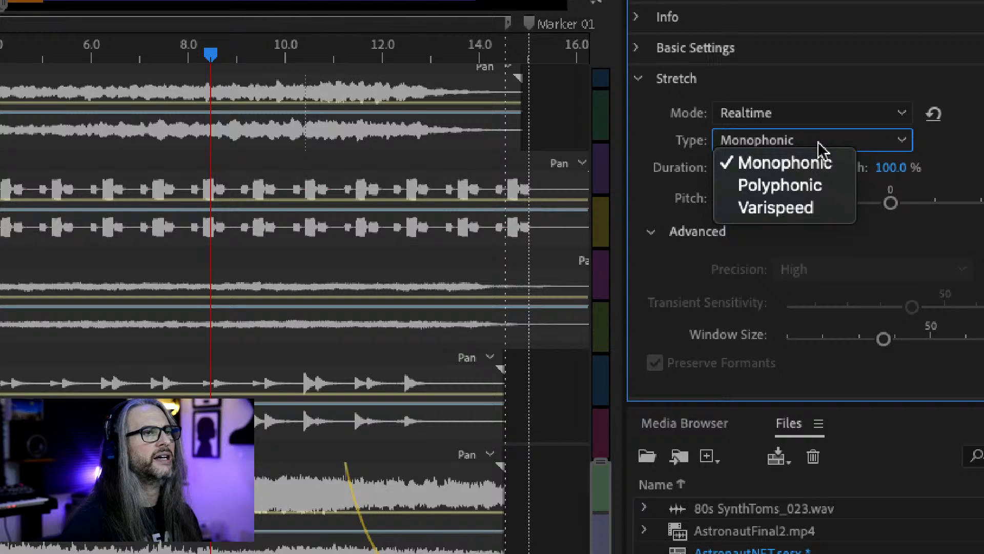
click(819, 208)
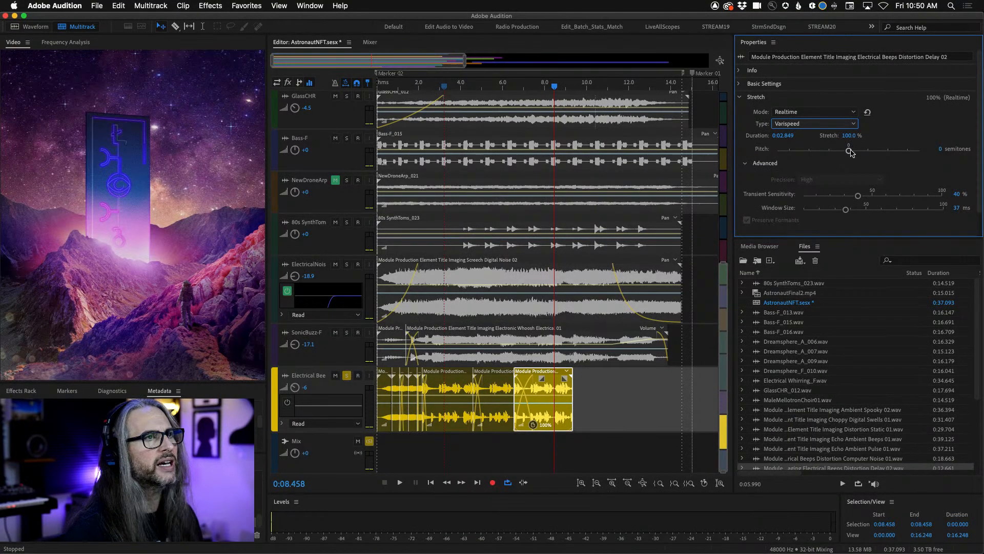
drag(855, 152, 853, 151)
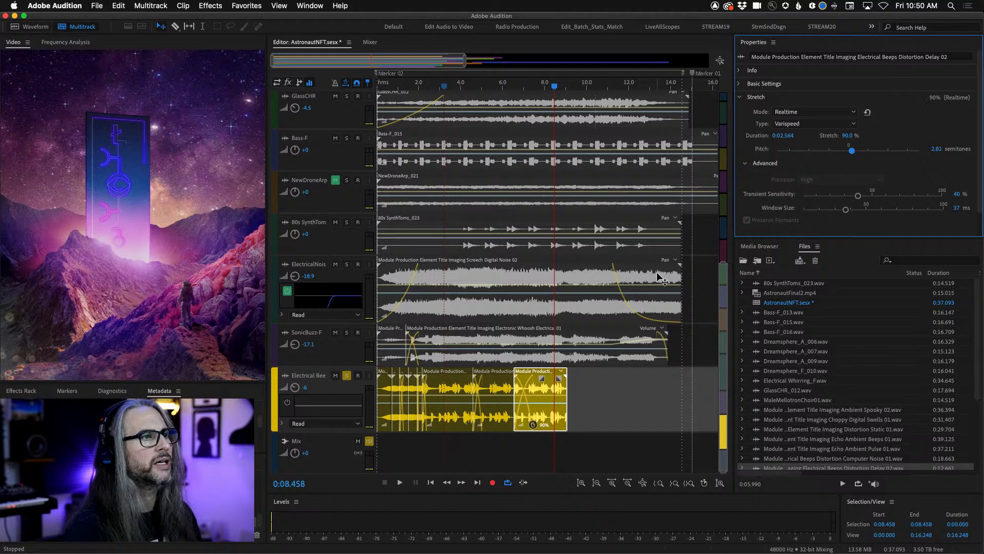
Play the pitched-up beeps clip in context and add a long fade-out across most of it.
drag(558, 88, 505, 89)
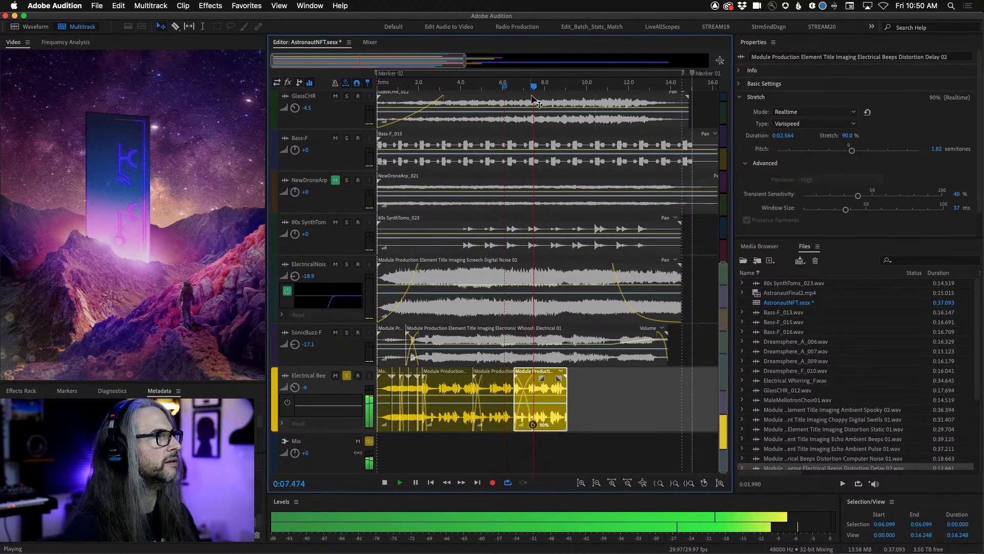
click(491, 87)
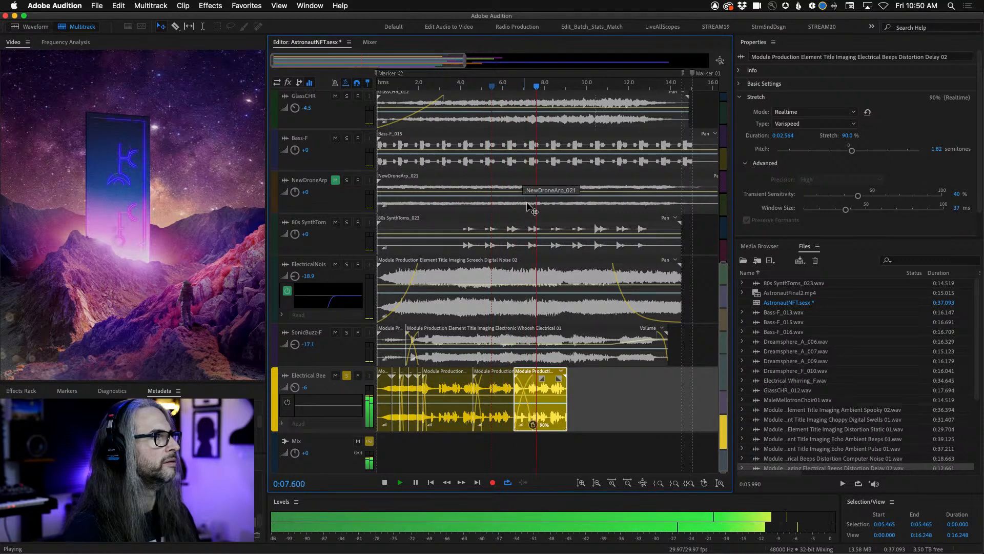
key(space)
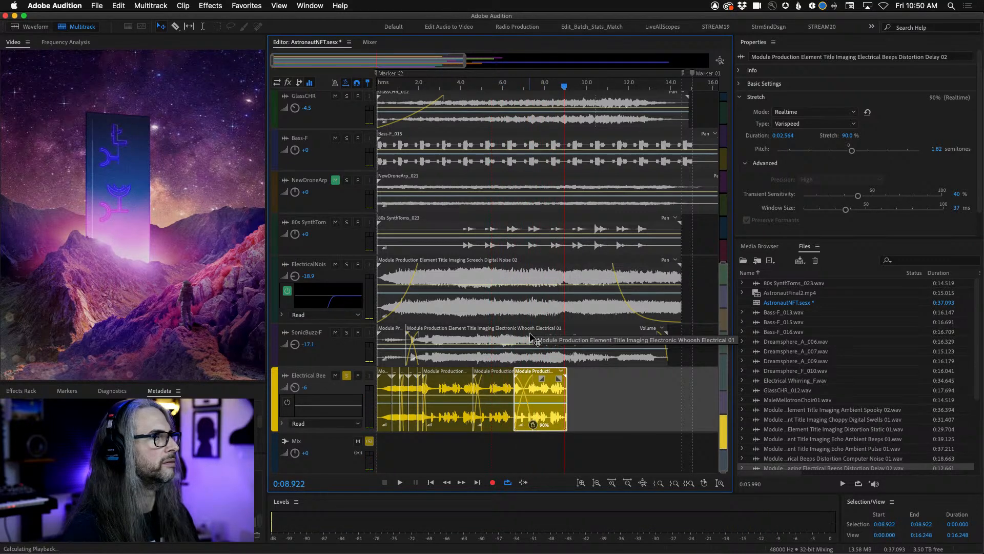
key(space)
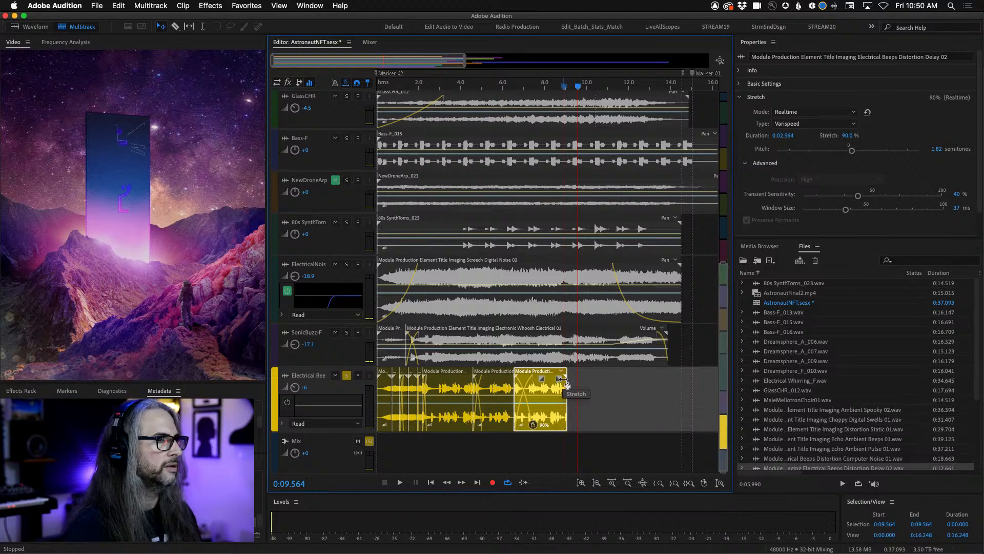
drag(559, 379, 526, 396)
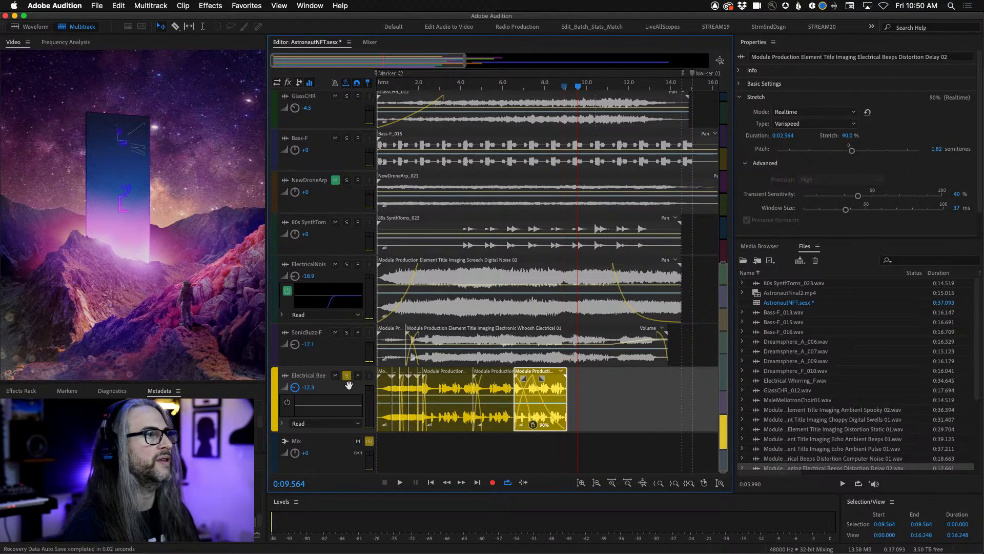
Take the Electrical Beeps track out of solo, briefly play the mix, and select the marker range from 0:00.000 to 0:14.519.
click(369, 441)
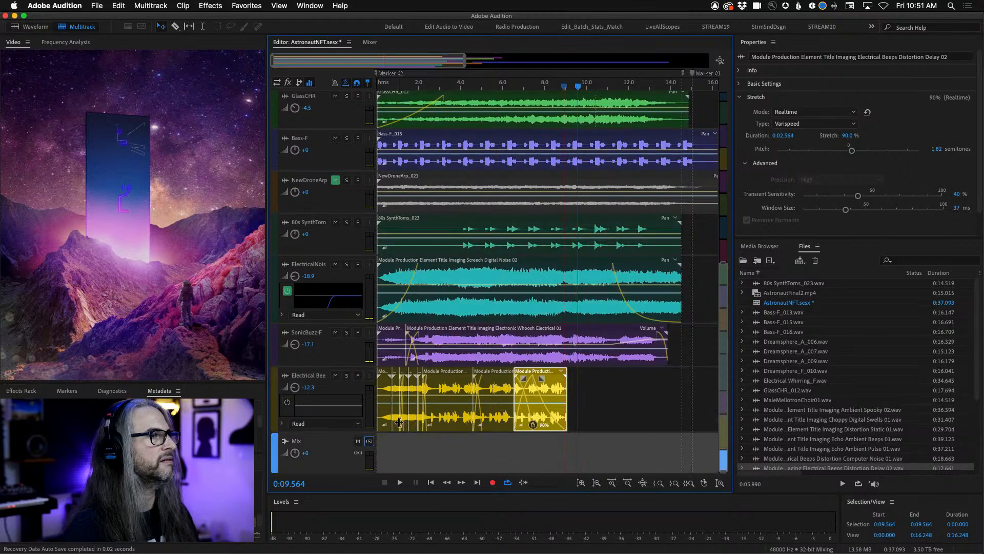
drag(579, 89, 347, 96)
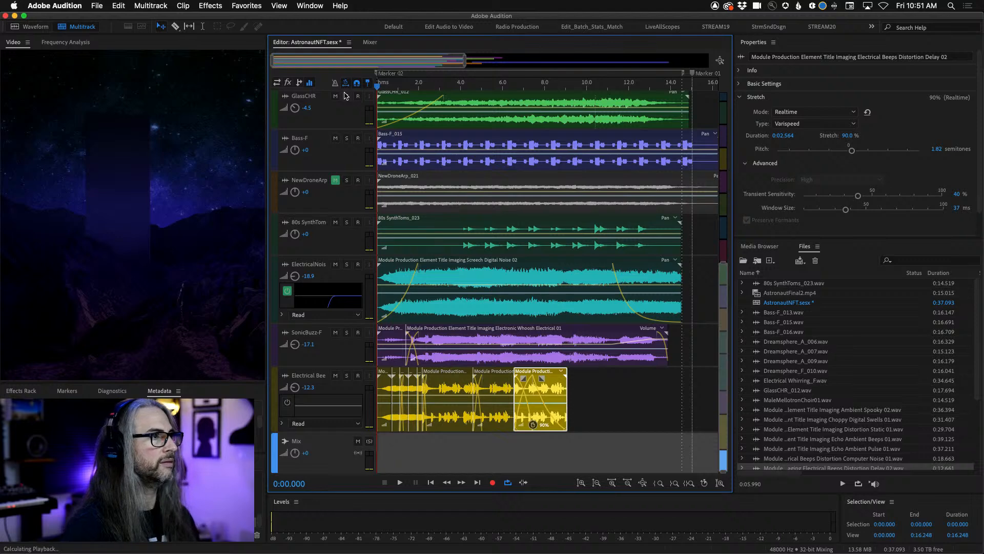
key(space)
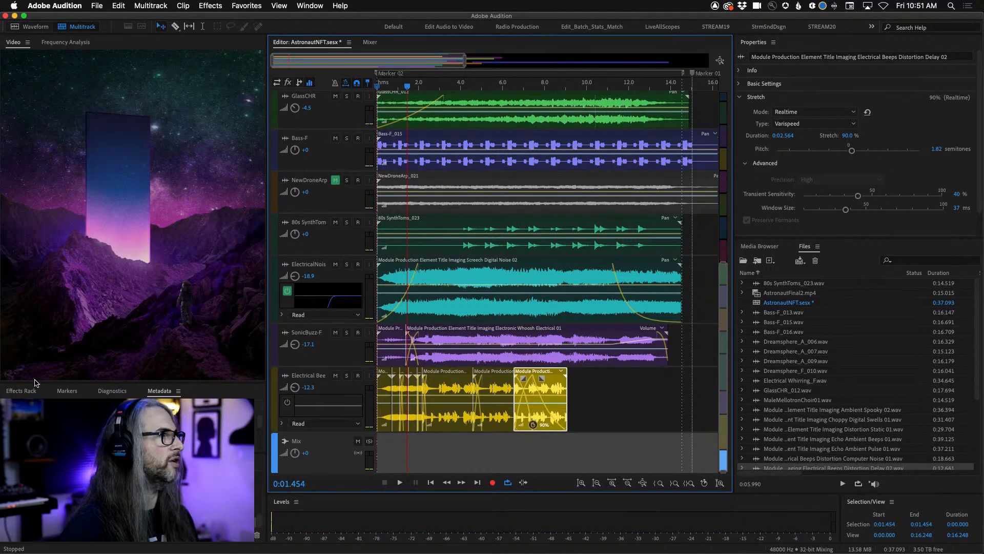
click(65, 392)
double_click(46, 426)
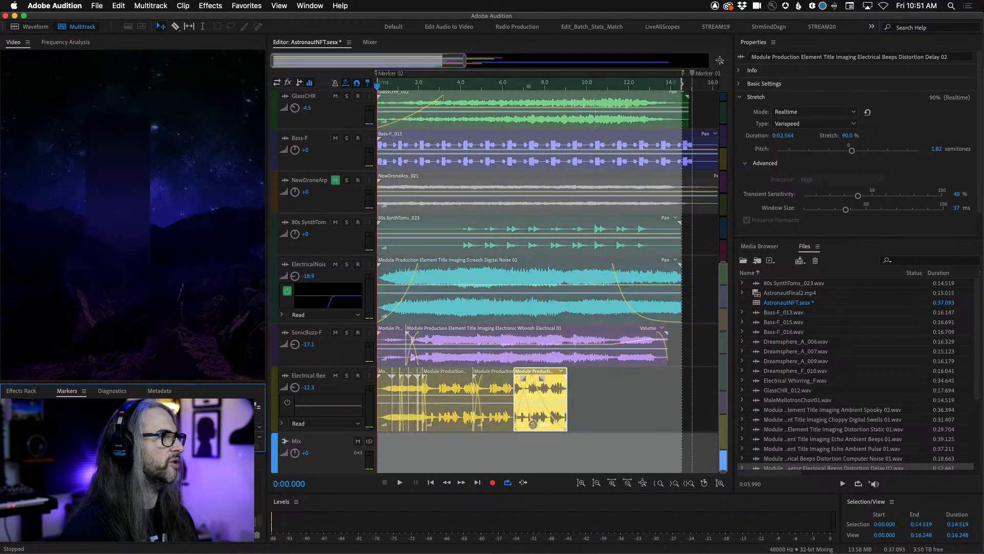
Play the full mix from the start of the marker range, then replay it to judge the layers together.
key(space)
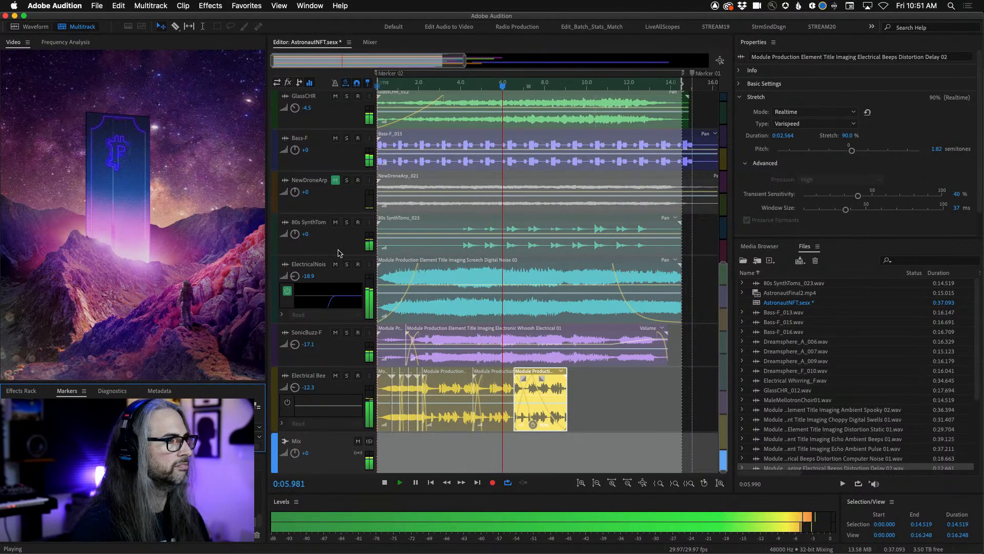
key(space)
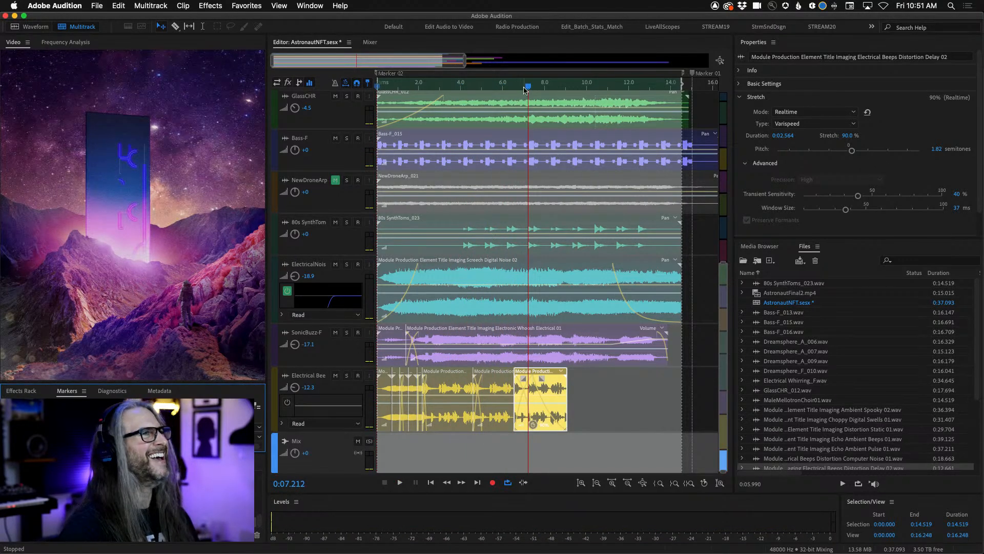
drag(525, 89, 364, 99)
key(space)
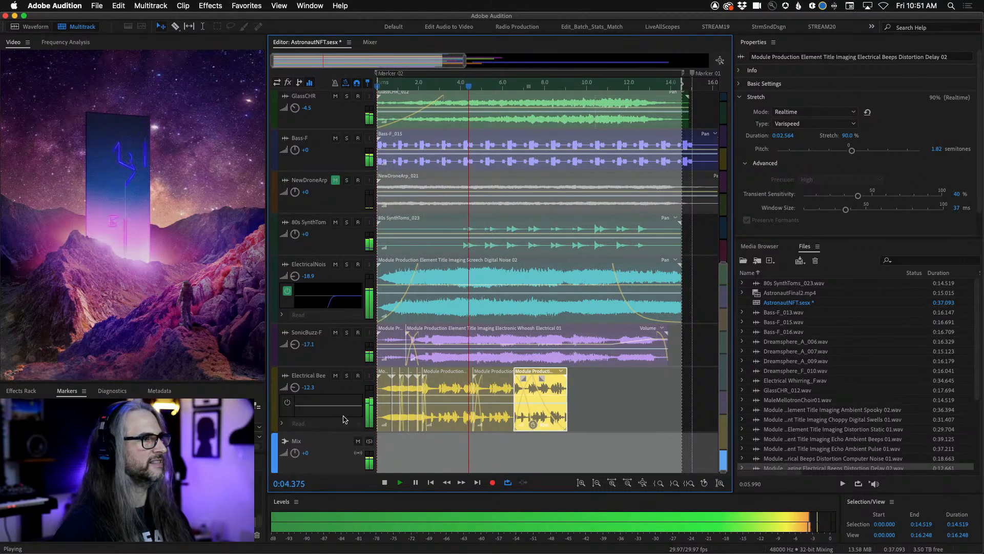
key(space)
Show the Electrical Beeps track's automation lanes, mute the SonicBuzz-F and ElectricalNois tracks, and replay the mix from the start.
click(281, 423)
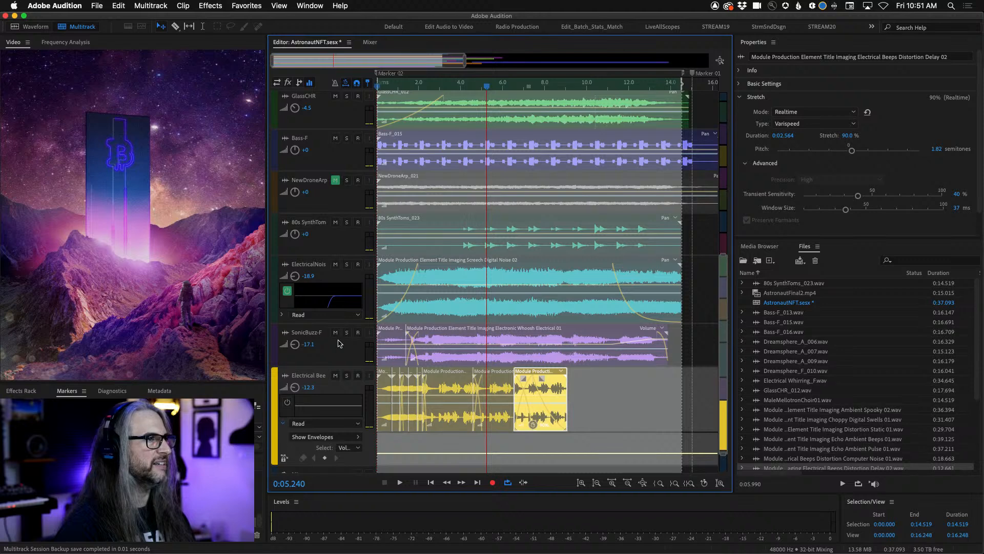
click(335, 332)
click(335, 264)
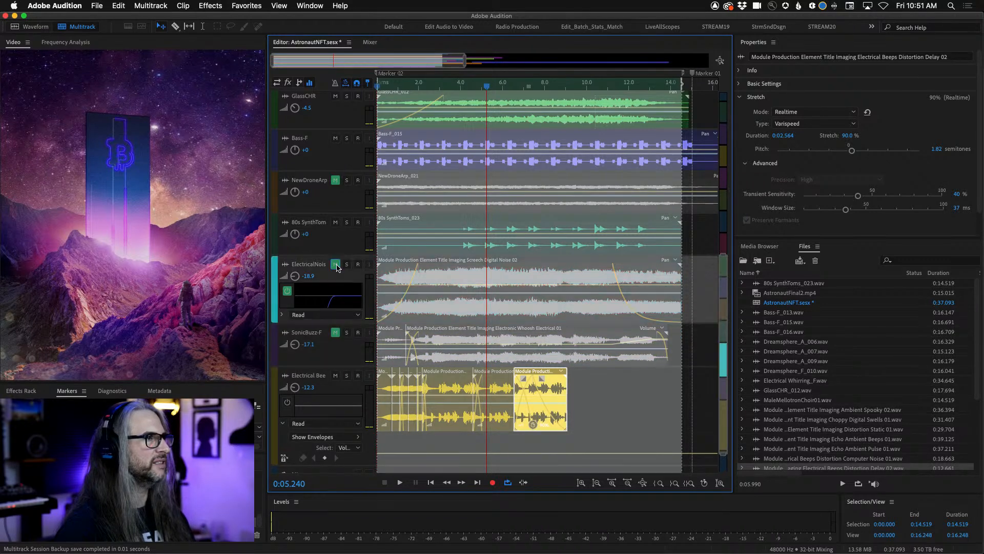
key(Home)
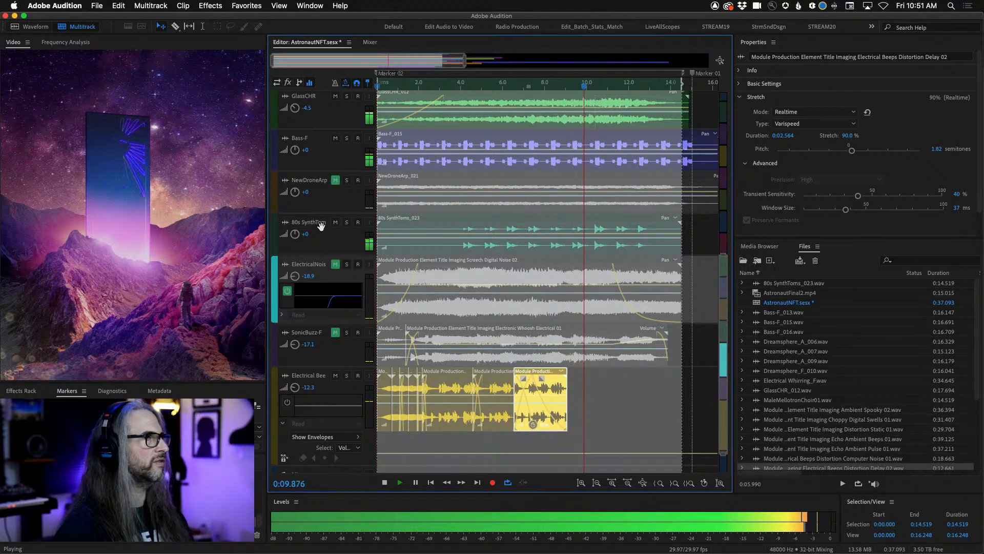
key(space)
Unmute the SonicBuzz-F track, replay the mix from the start, and move the playhead to about 7.3 seconds.
click(335, 333)
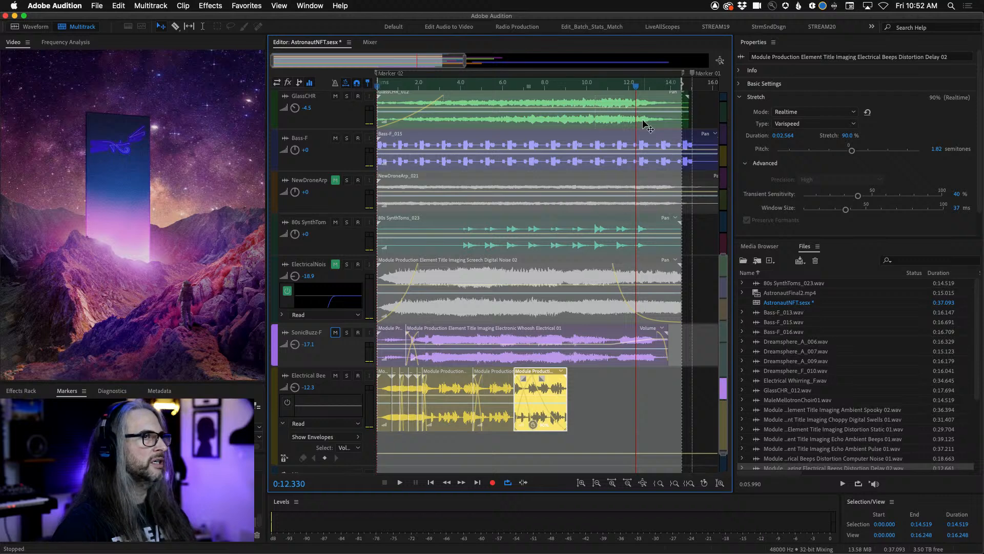
key(Home)
key(space)
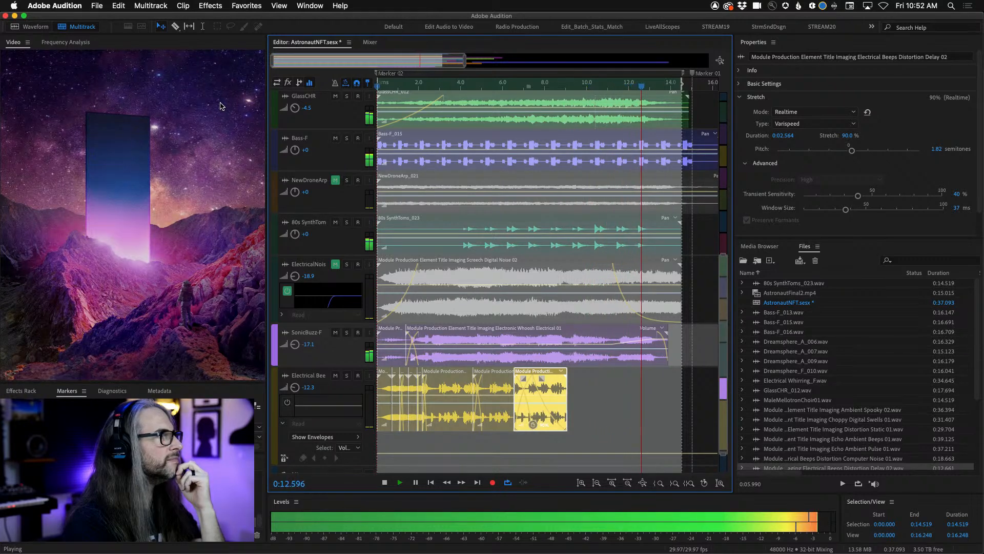
key(space)
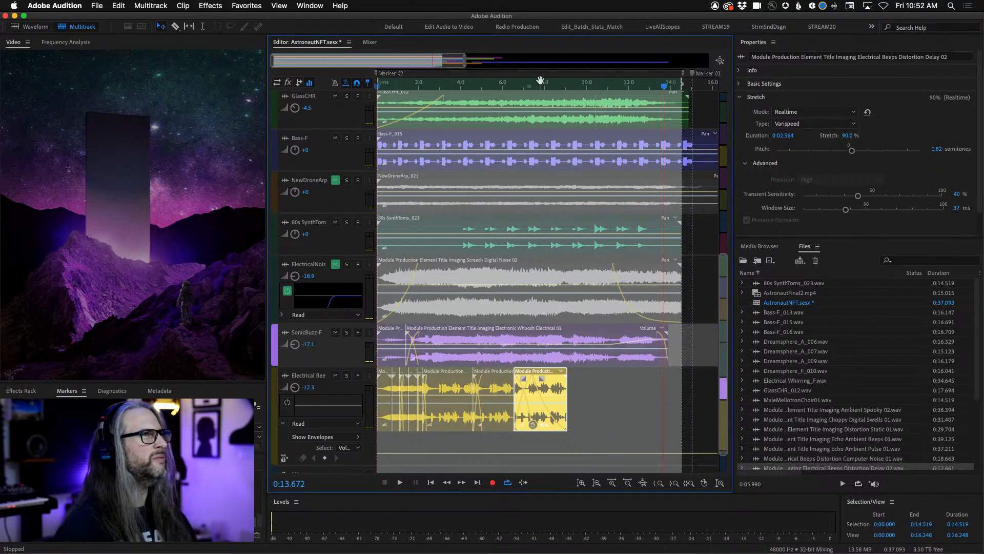
drag(540, 80, 392, 83)
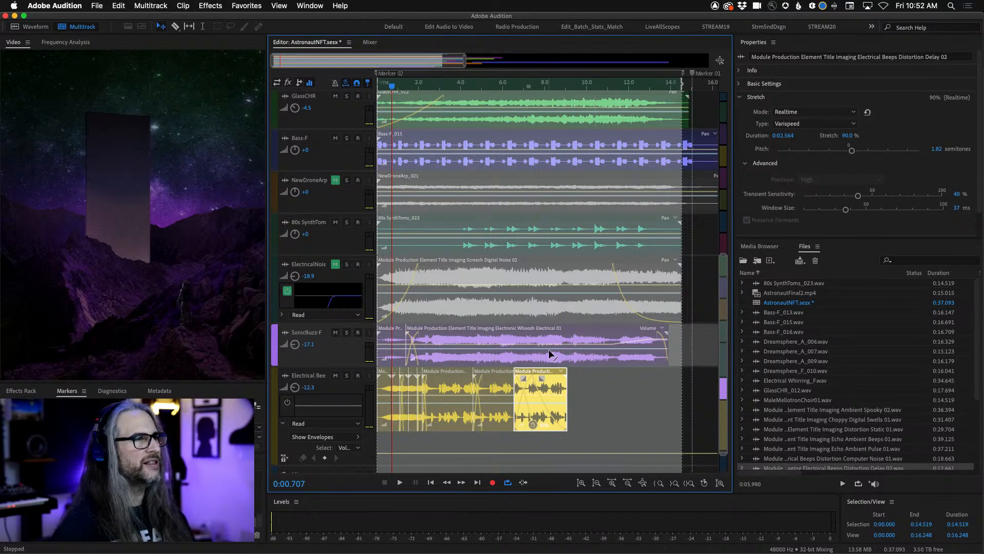
drag(501, 91, 531, 91)
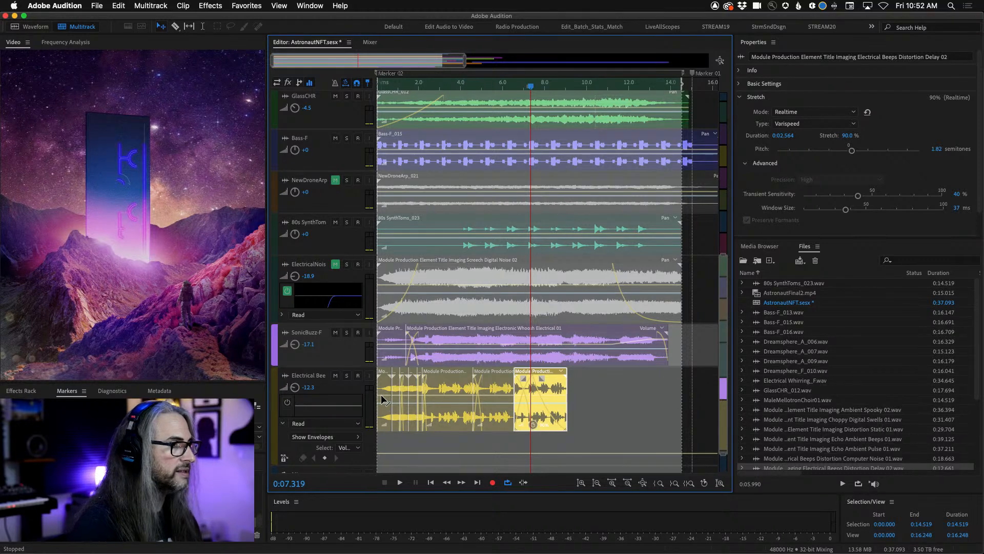
Try a copy of the opening beeps clip at about 10.4 seconds and play it within the mix.
click(436, 415)
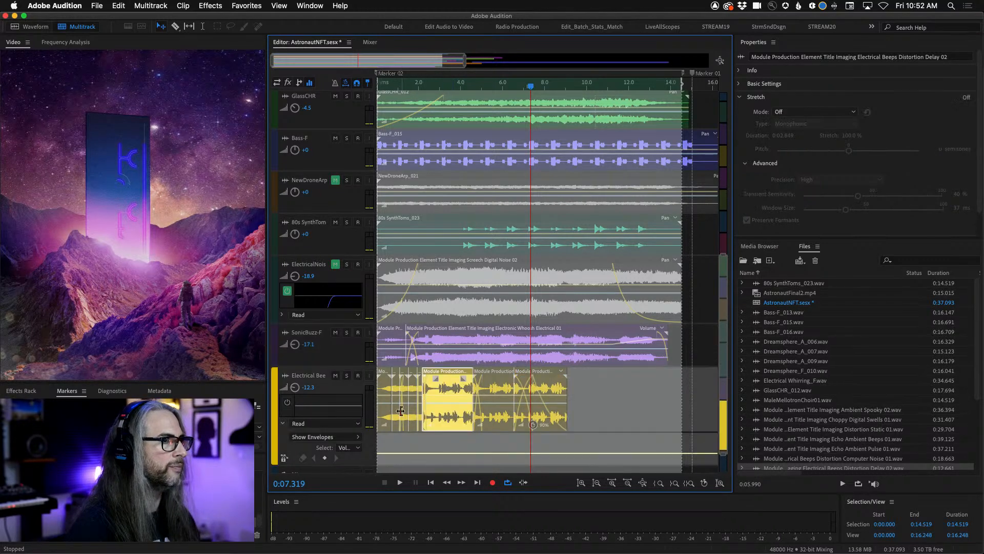
click(385, 391)
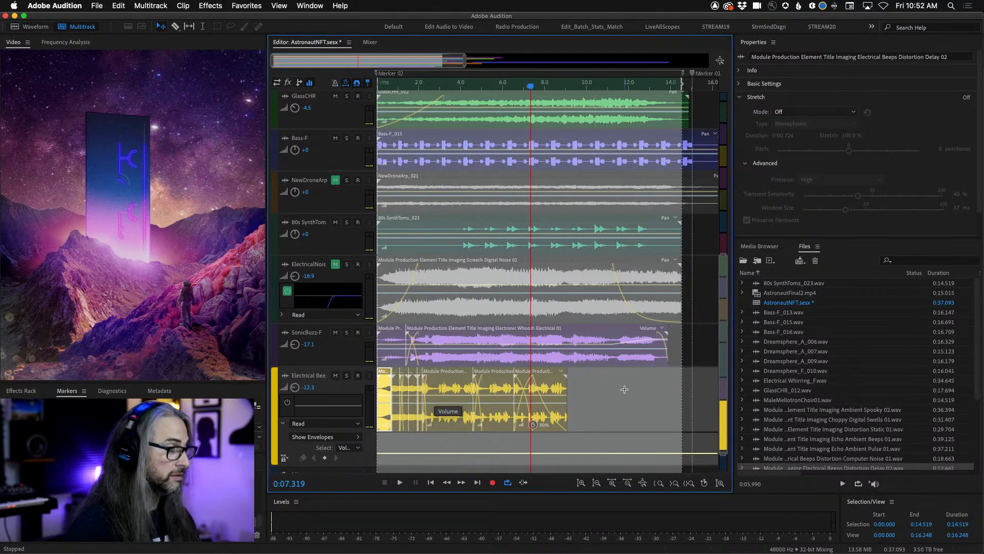
drag(384, 395, 601, 394)
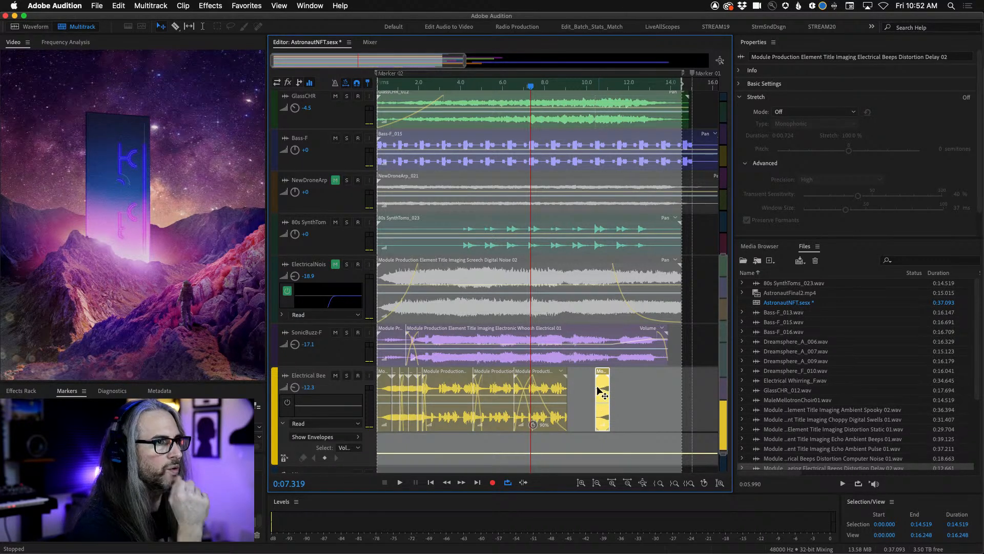
click(593, 87)
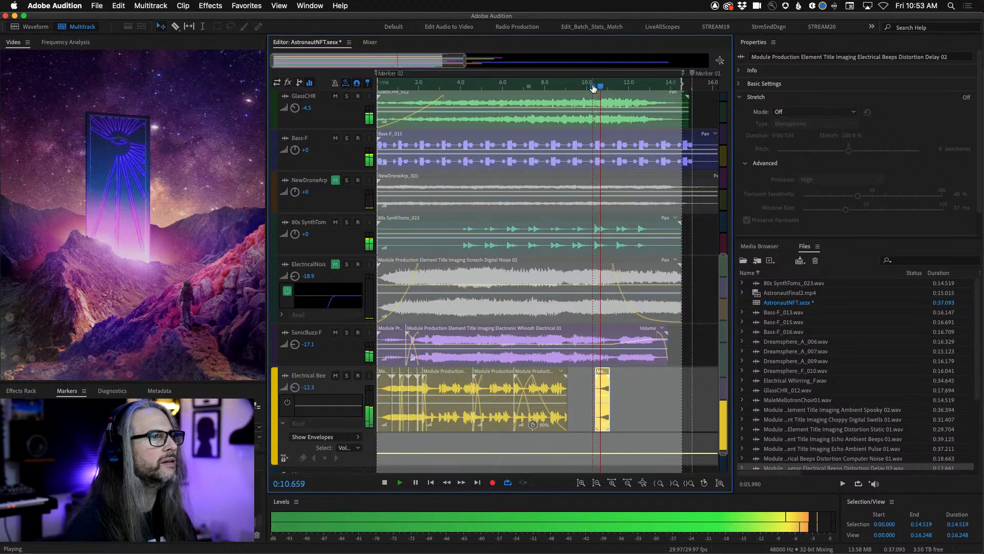
key(space)
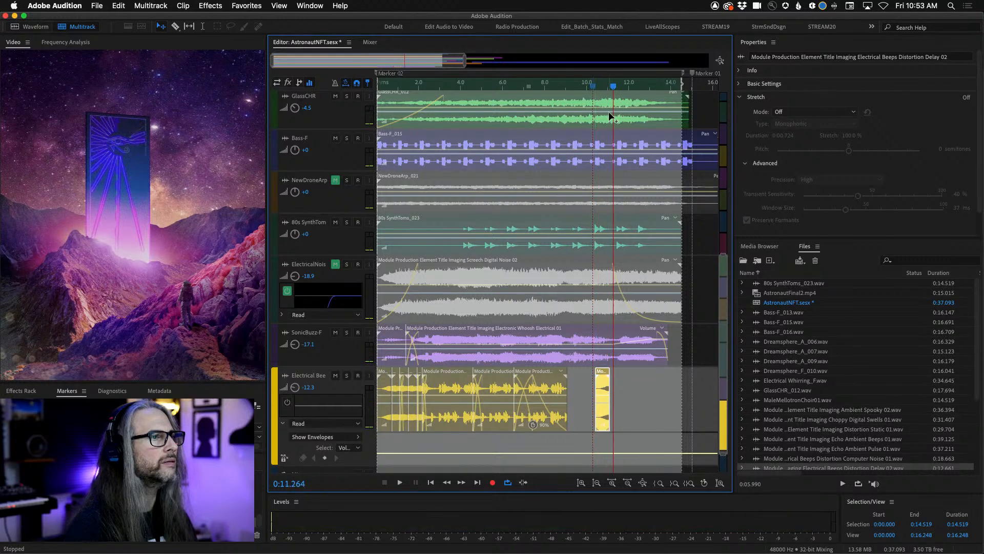
Audition the copied beeps clip with its track soloed, delete the clip, and take the track out of solo.
click(346, 375)
click(590, 88)
key(space)
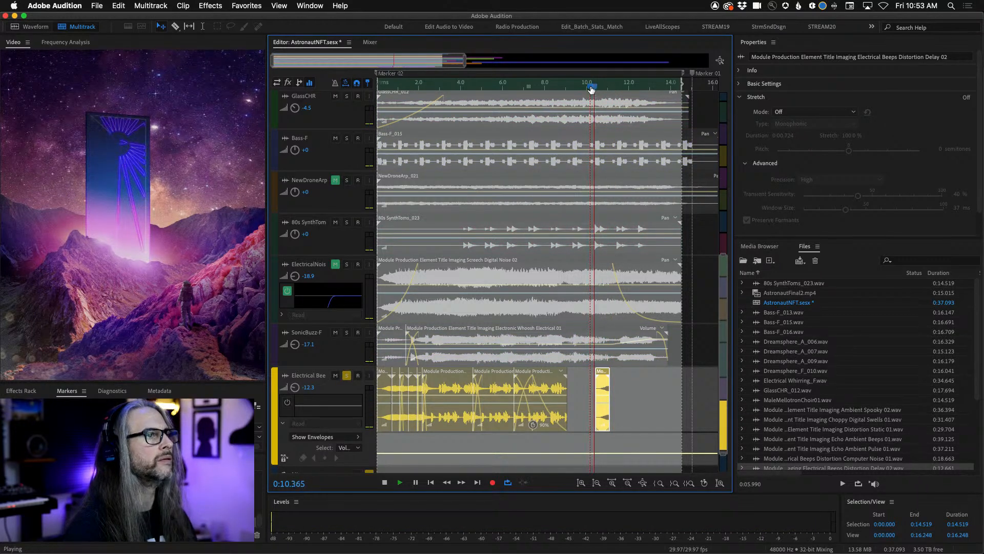
key(space)
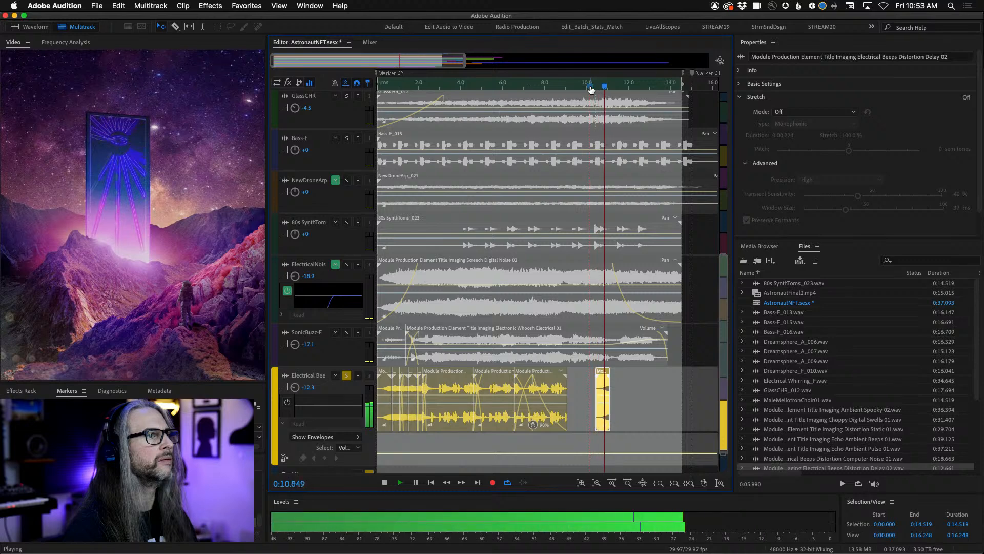
key(space)
key(Delete)
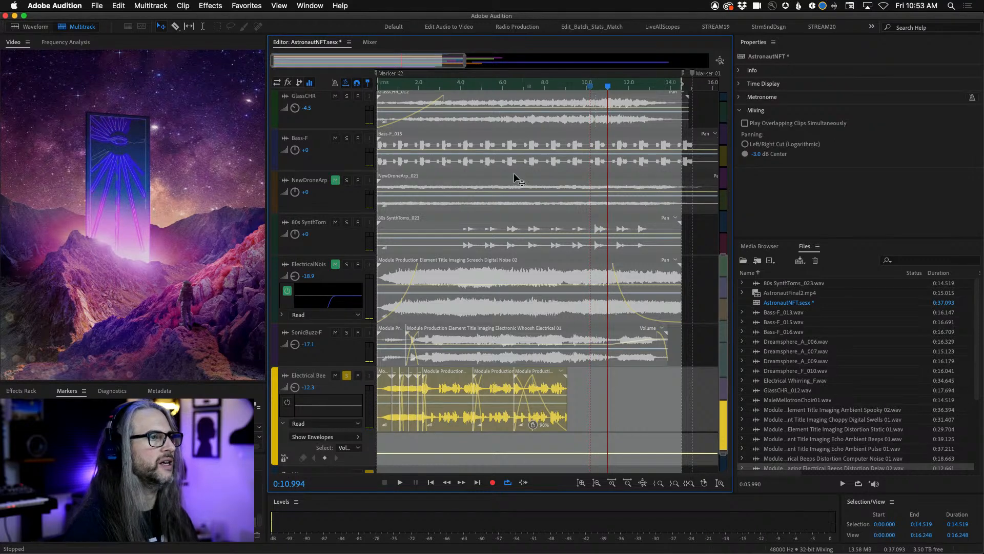
click(347, 376)
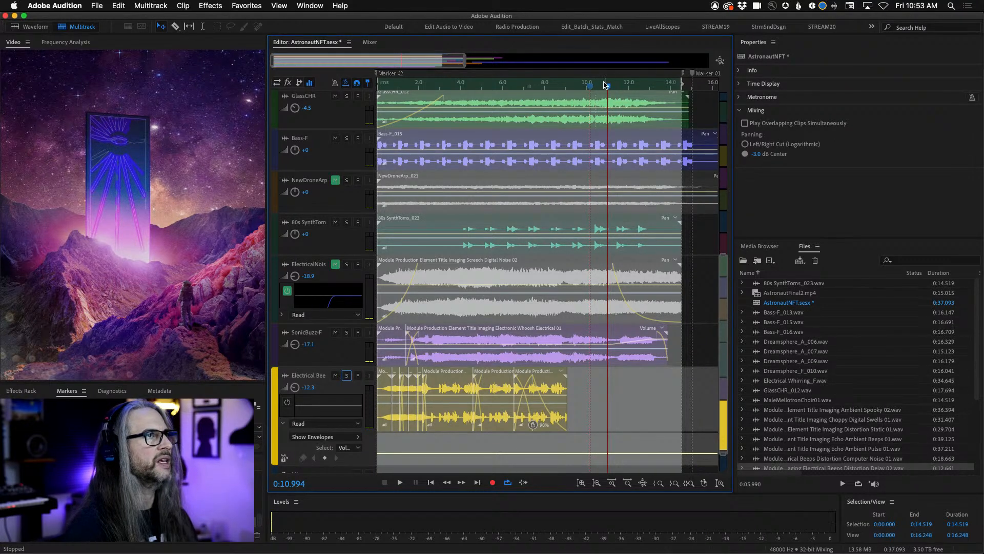
Play the opening of the mix from the start without the extra beeps copy.
key(Home)
key(space)
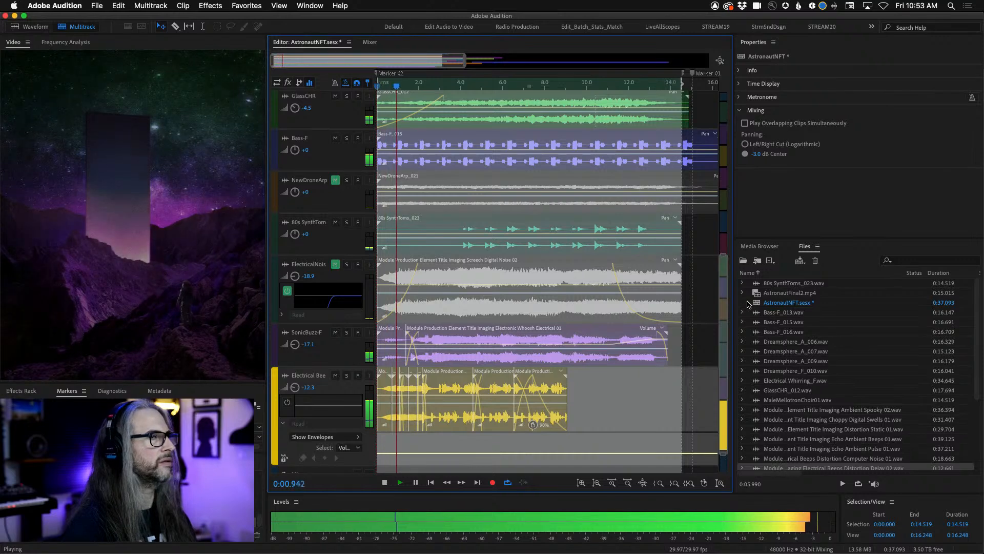
key(space)
Add a new stereo audio track below the Electrical Beeps track.
drag(725, 301, 740, 188)
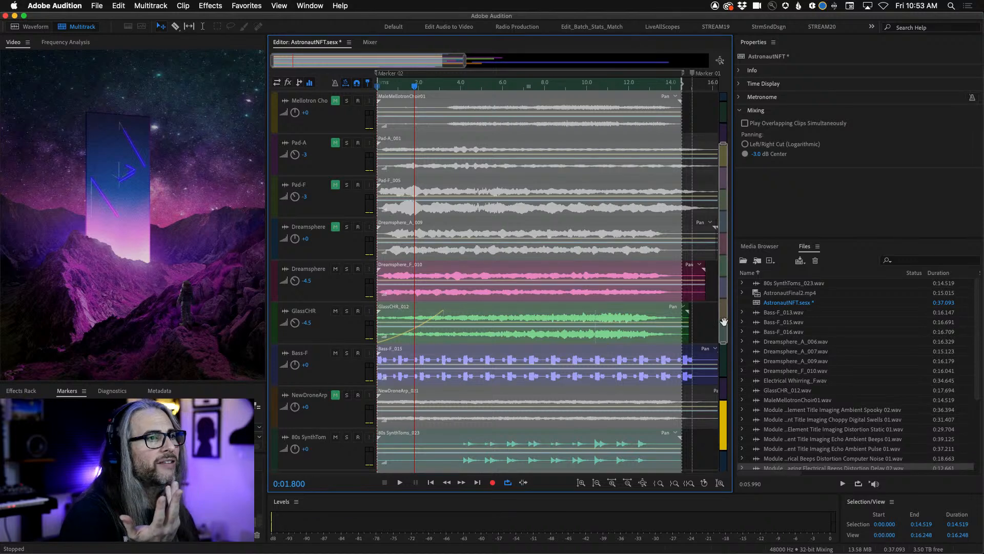
drag(722, 243, 723, 370)
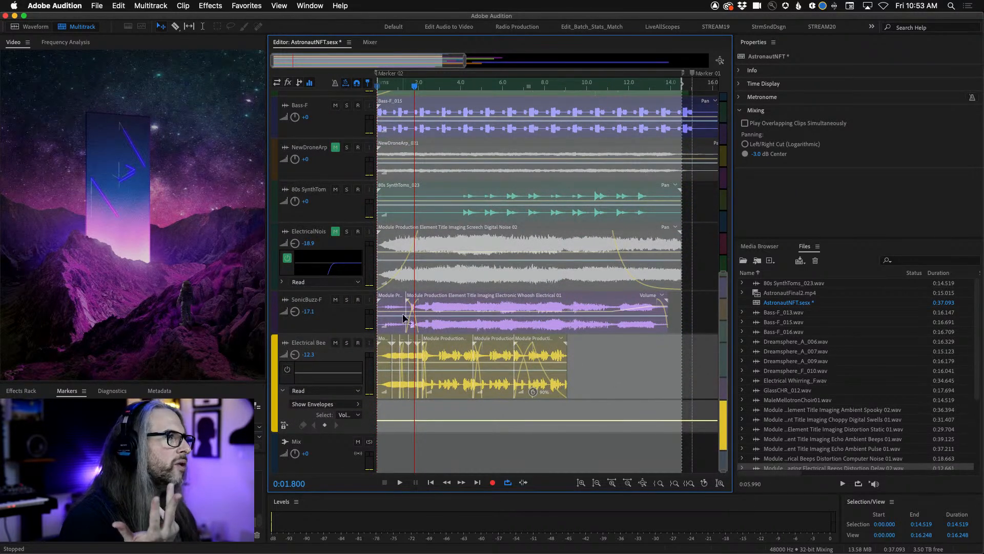
right_click(699, 350)
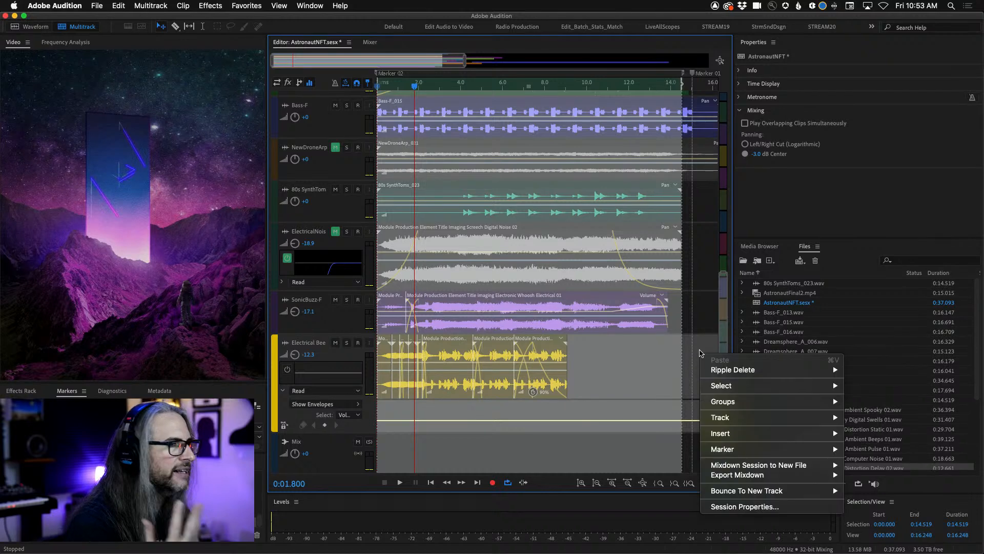
mouse_move(711, 416)
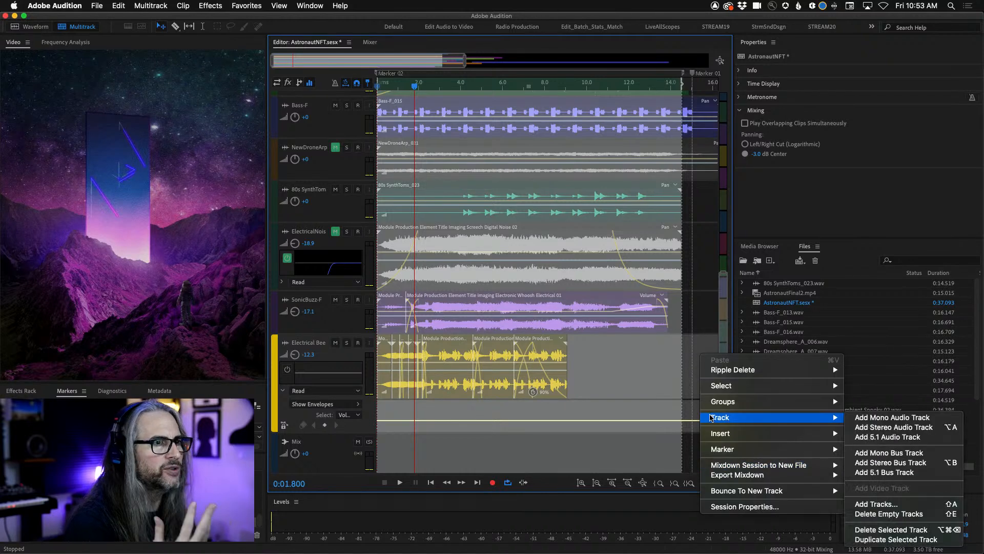
click(894, 427)
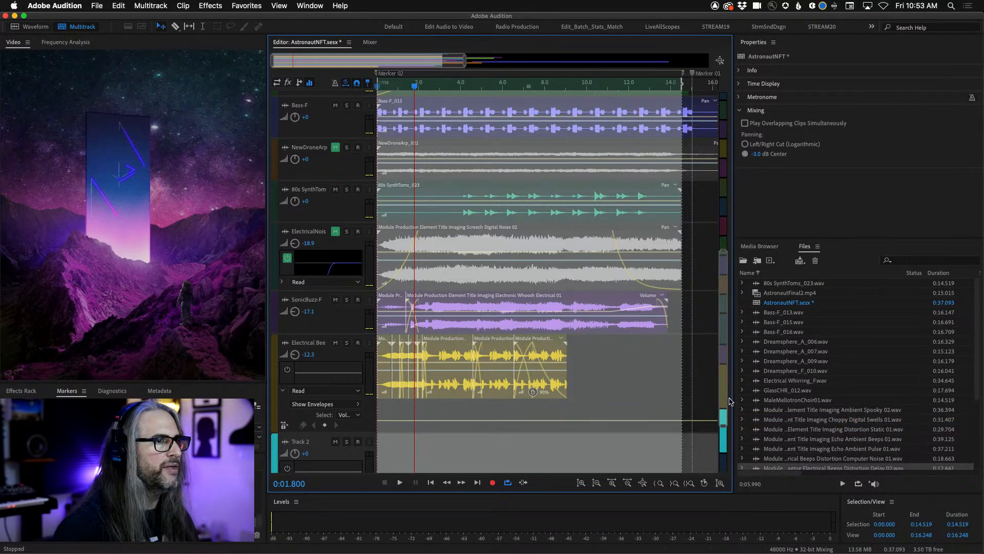
Move the MoogBass track between the two Dreamsphere tracks and set its stereo input to [07S] System Default - Focusrite Thunderbolt: Input 7.
drag(723, 418, 723, 210)
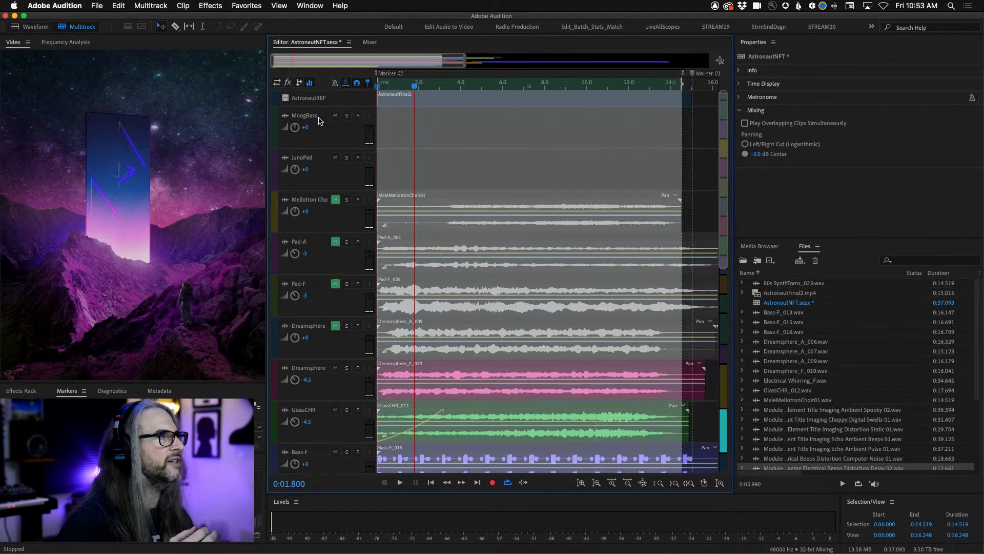
drag(278, 120, 334, 398)
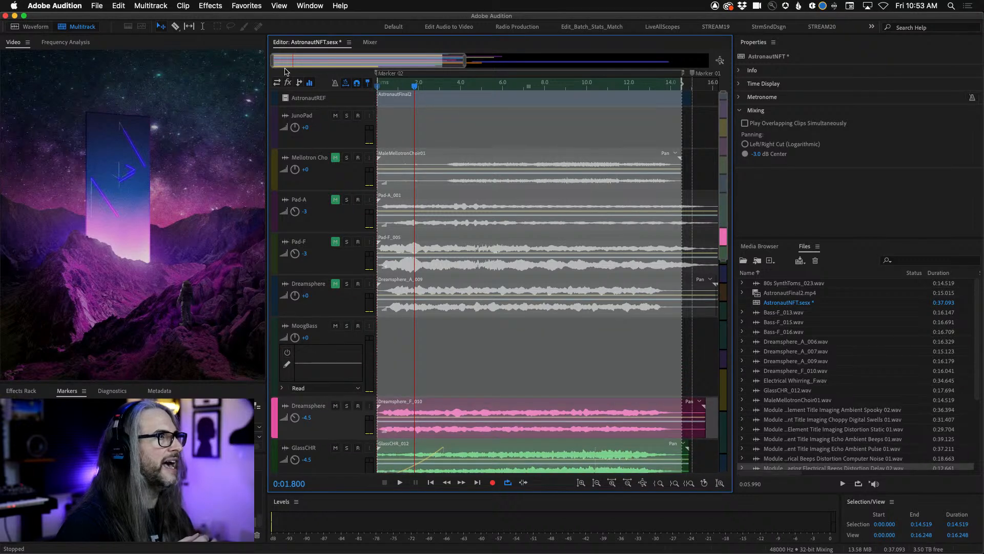
click(278, 83)
click(338, 348)
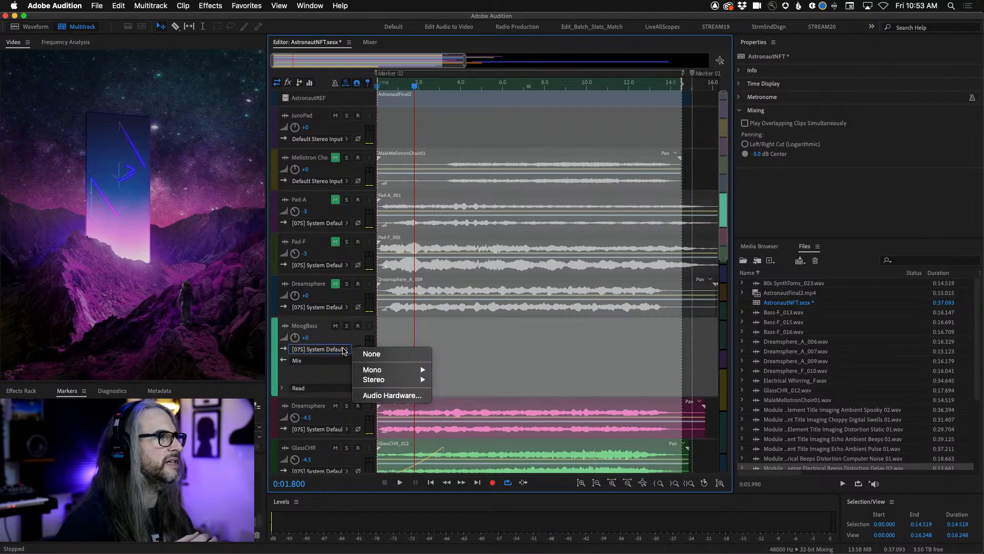
mouse_move(381, 384)
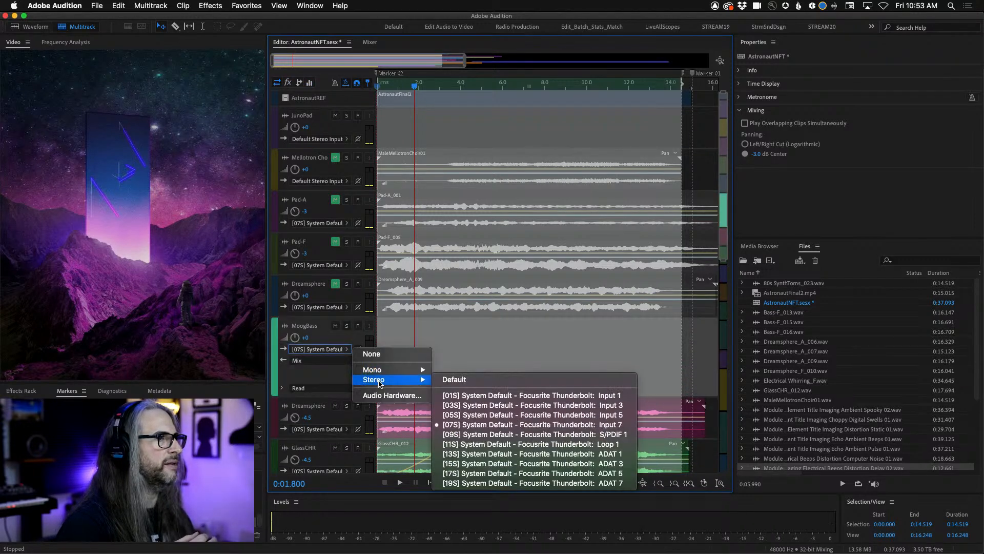
click(501, 425)
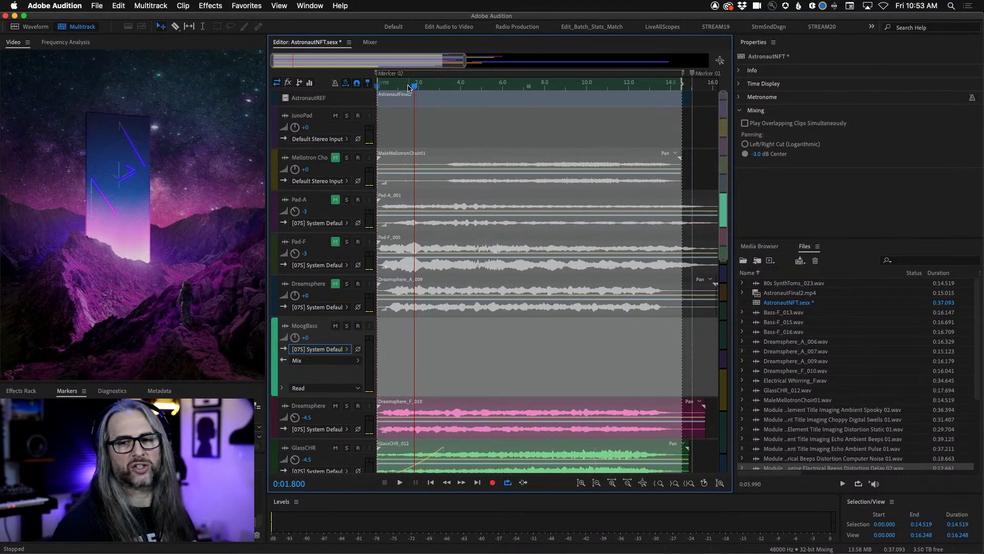
Return the playhead to the start of the session and arm the MoogBass track for recording.
drag(417, 87, 355, 88)
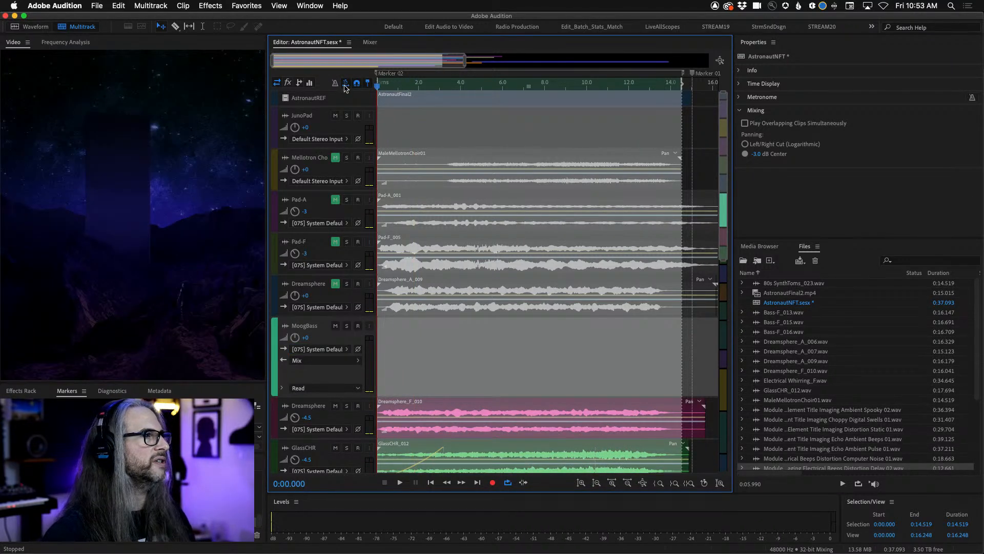
scroll(358, 326, right, 1)
click(358, 326)
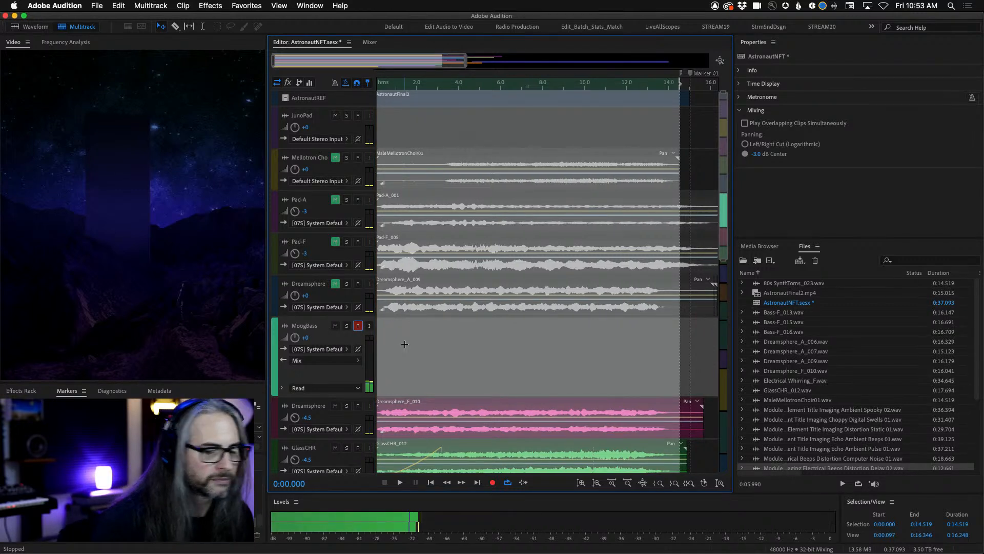
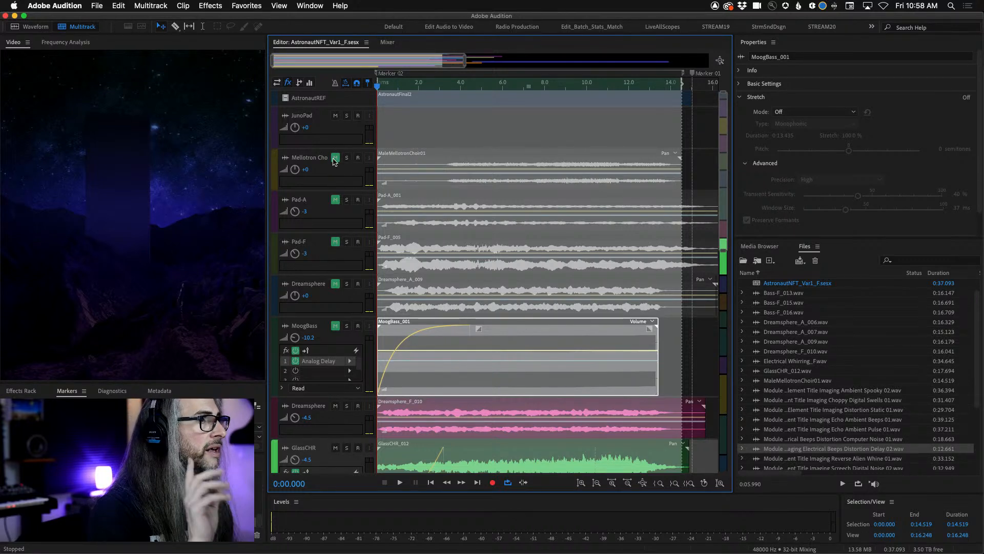
Unmute the Mellotron choir track and make it taller so its waveform and effect slots are shown.
click(337, 159)
drag(368, 190, 368, 246)
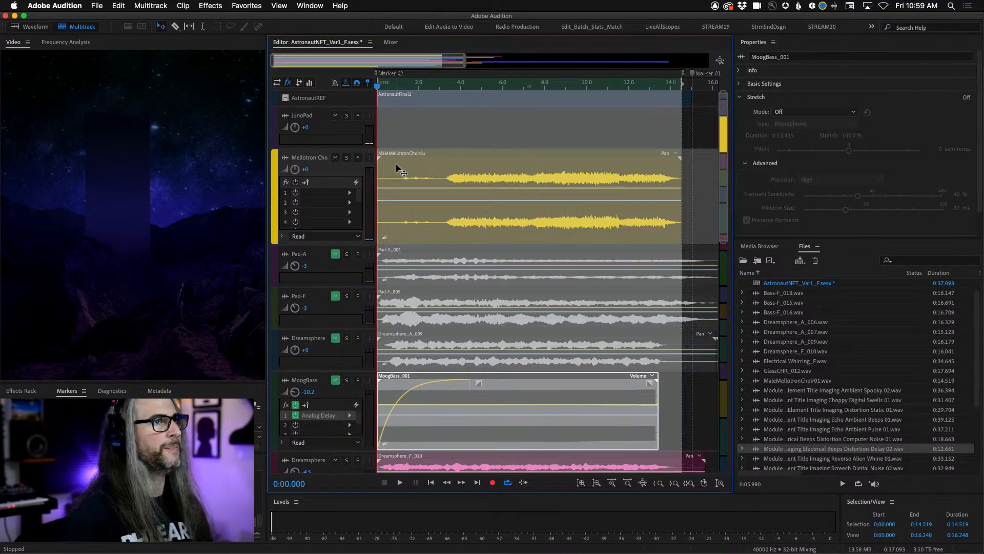
Place the playhead at about 0:01.268, review the lower tracks, and maximize the video preview to fill the workspace.
click(405, 88)
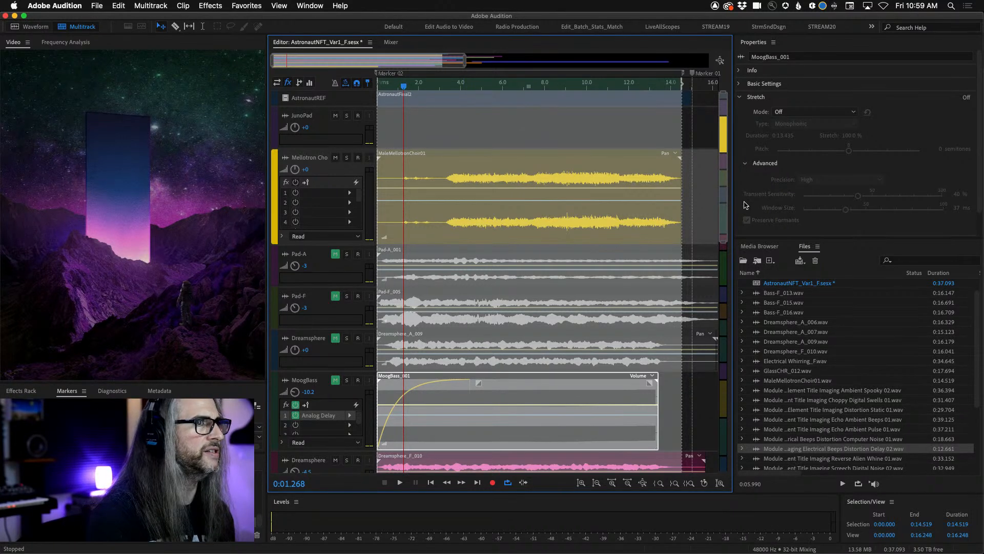
drag(723, 191, 721, 343)
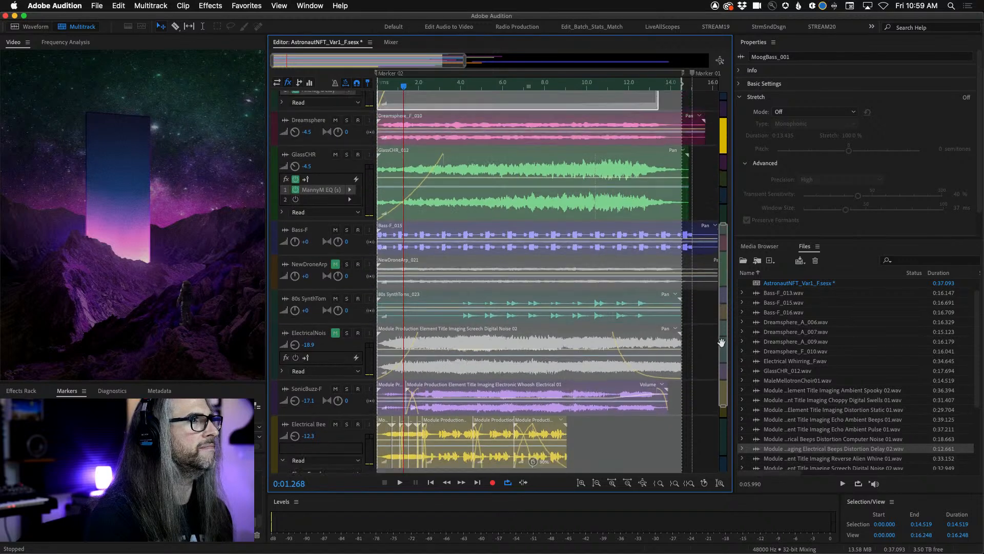
scroll(722, 343, down, 2)
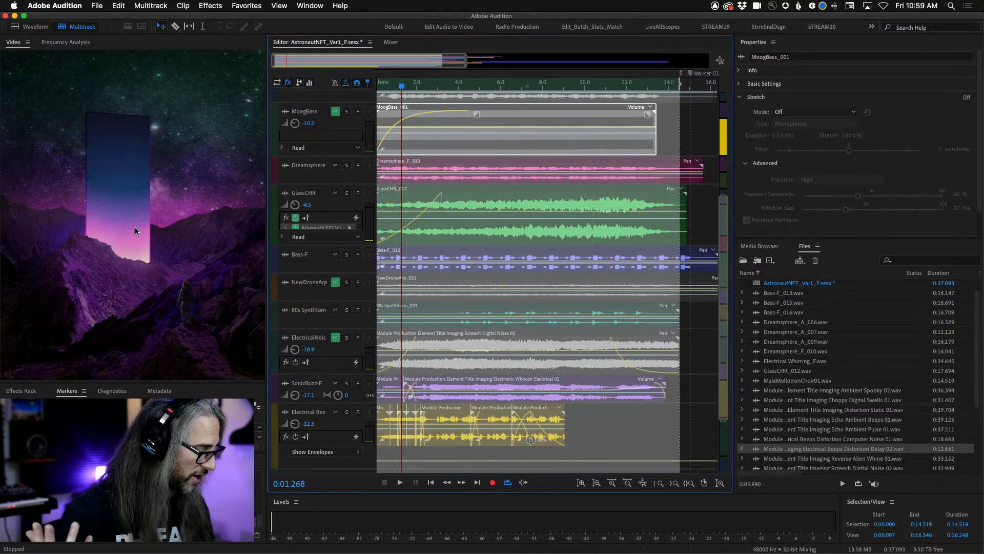
key(grave)
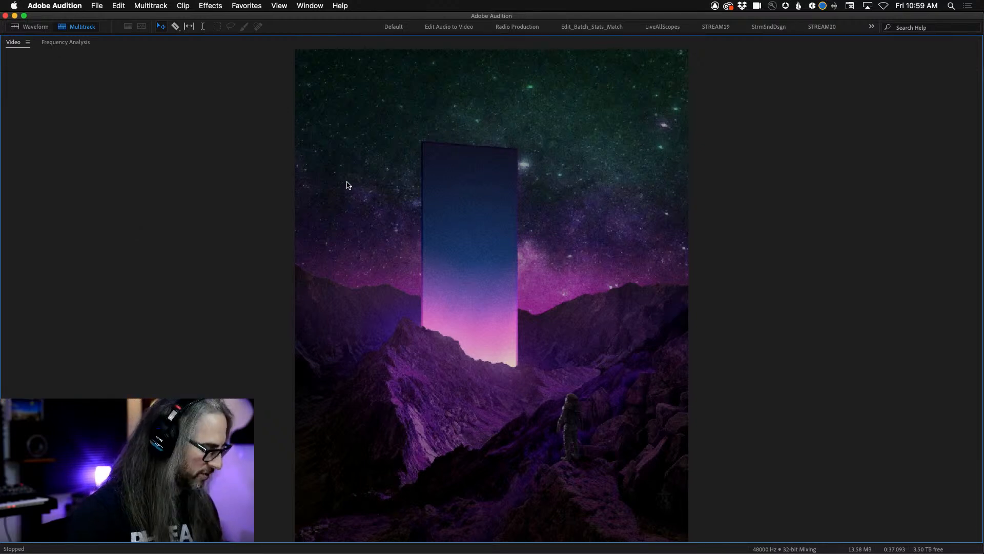
Play the session from its start and watch the video preview enlarged to the full window.
key(grave)
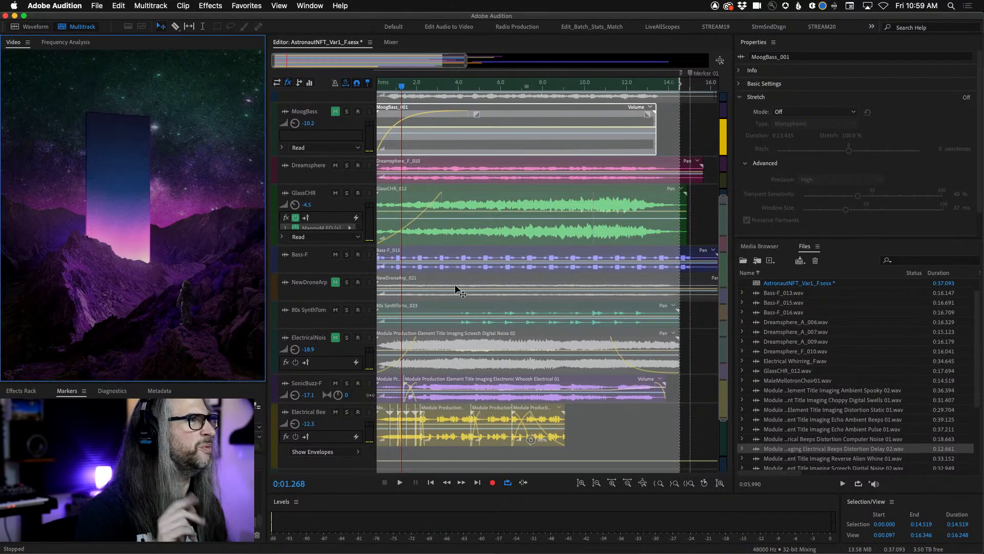
drag(402, 89, 368, 90)
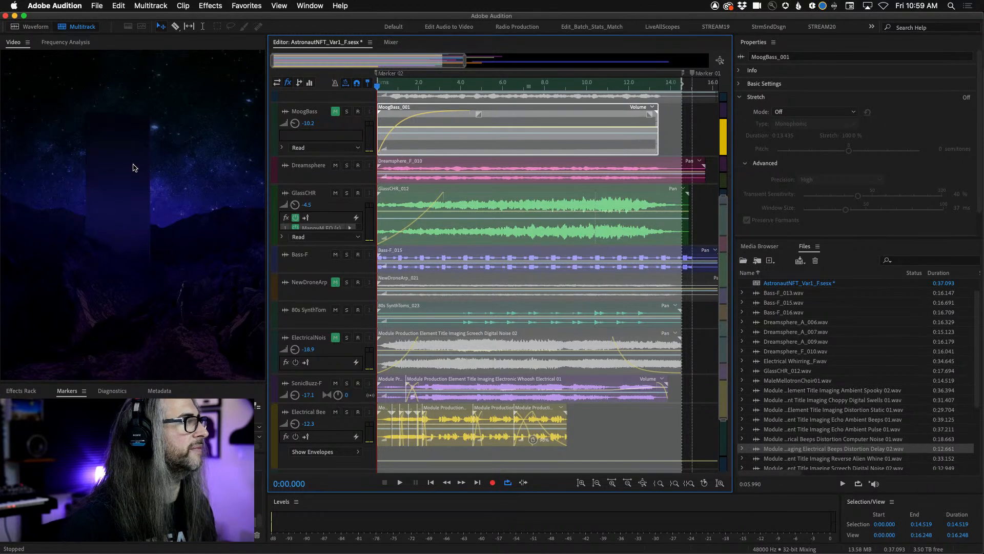
key(space)
key(grave)
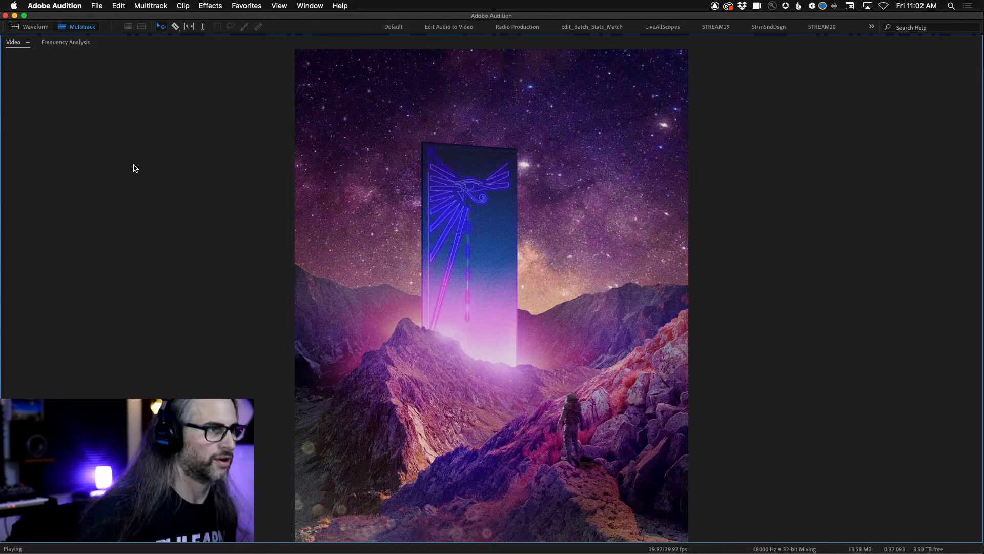
key(grave)
key(space)
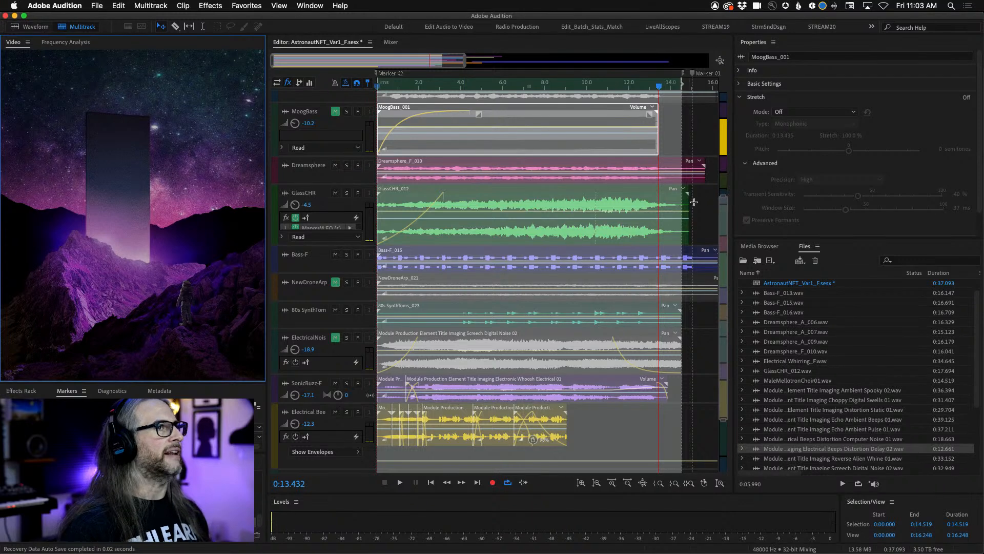
Play the mix from about 3.4 s, where the MaleMellotronChoir01 clip swells.
scroll(551, 150, up, 5)
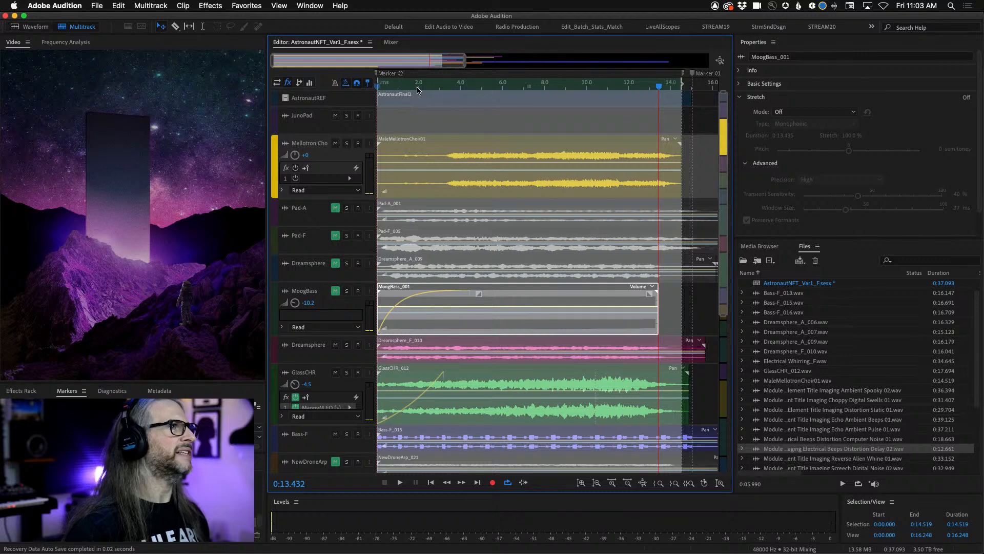
click(448, 88)
key(space)
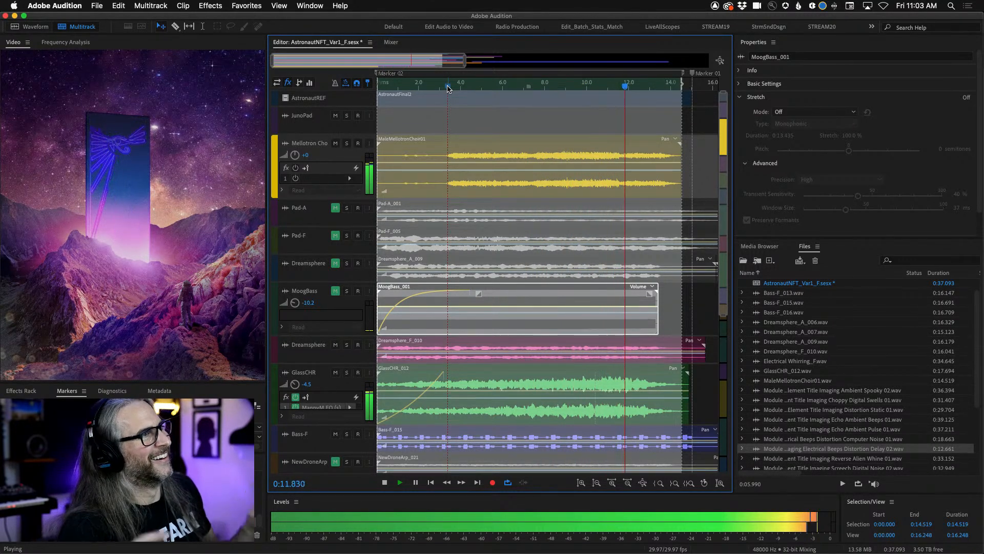
key(space)
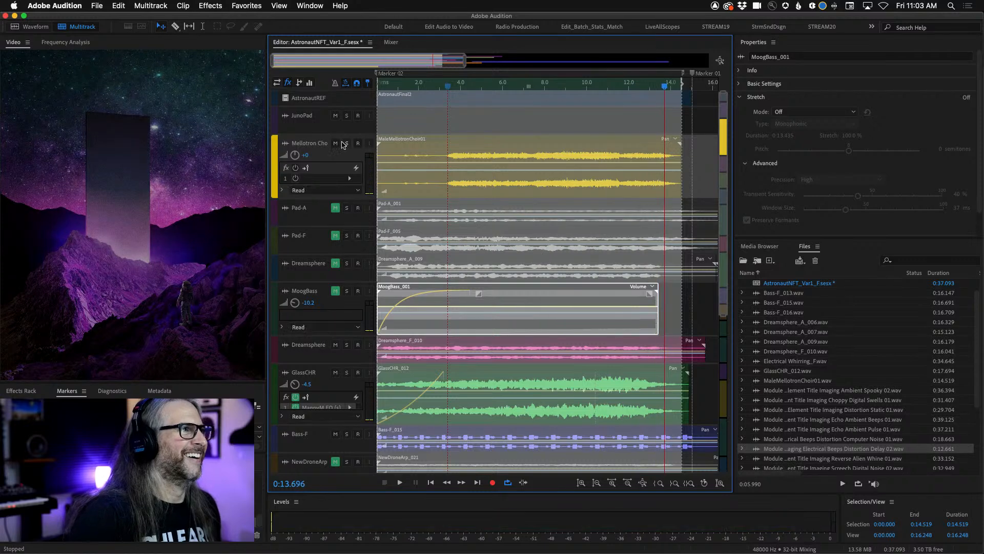
Toggle solo on the Mellotron Choir track on and off, and play the full mix from the session start through the choir's entry.
click(347, 143)
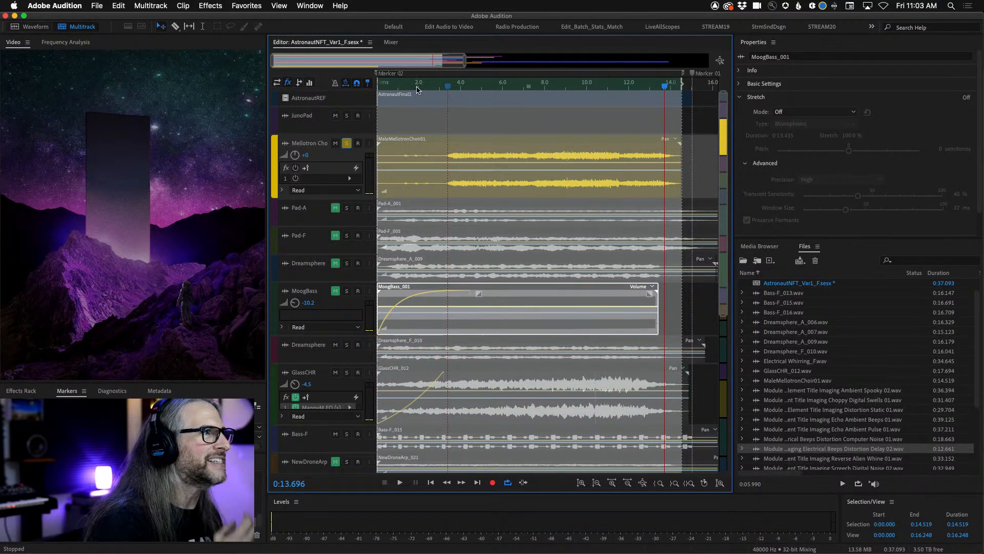
key(Home)
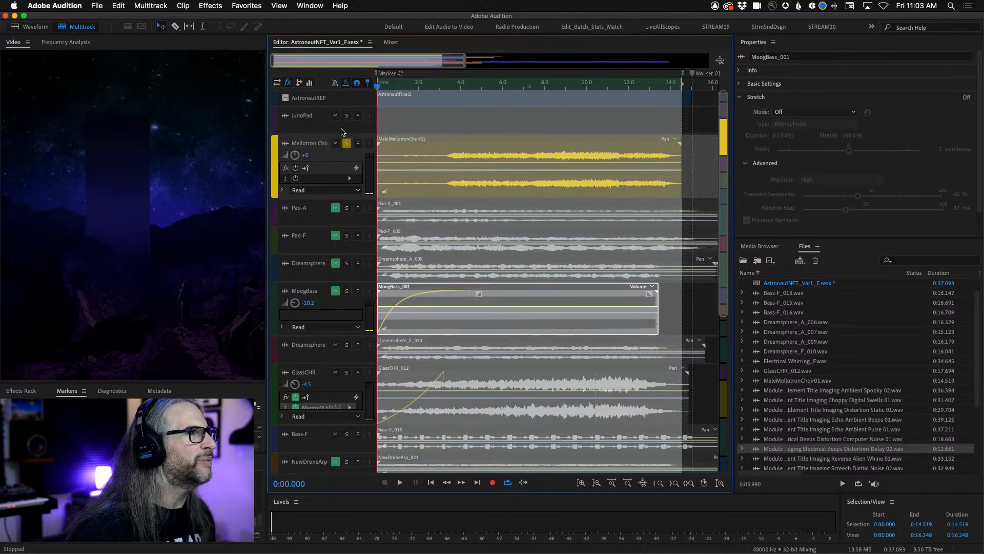
click(347, 144)
key(space)
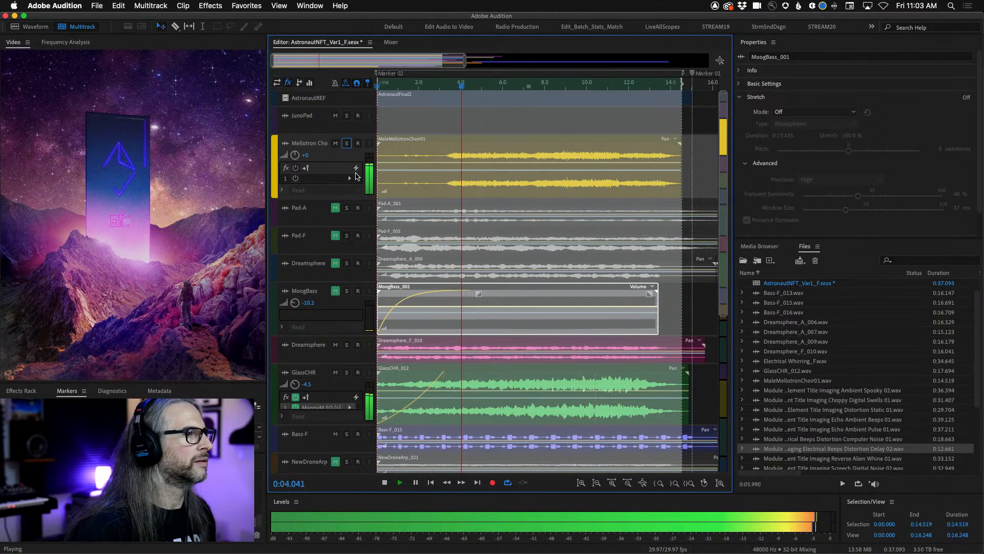
key(space)
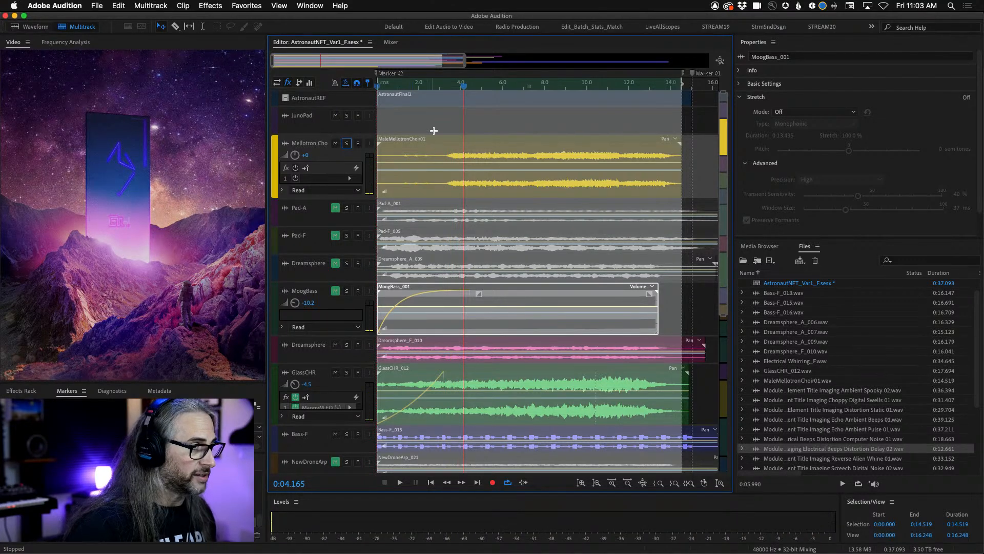
Shift the MaleMellotronChoir01 clip later so its swell lines up with the playhead at 0:04.074.
drag(463, 88, 463, 88)
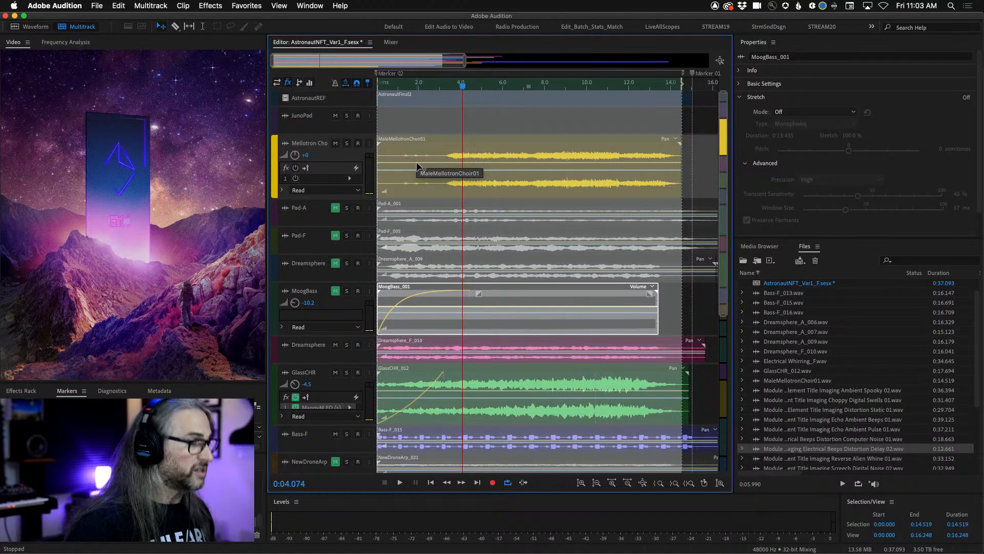
drag(415, 150, 428, 149)
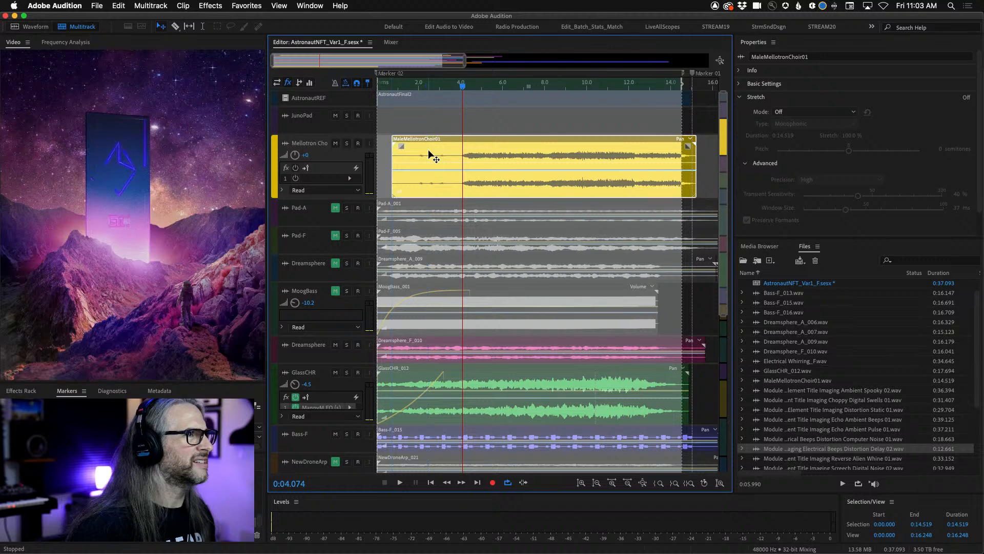
Listen to Mellotron Choir and Bass-F soloed together from 0:02.049, and clear both solos during playback to hear the full mix.
drag(463, 88, 424, 88)
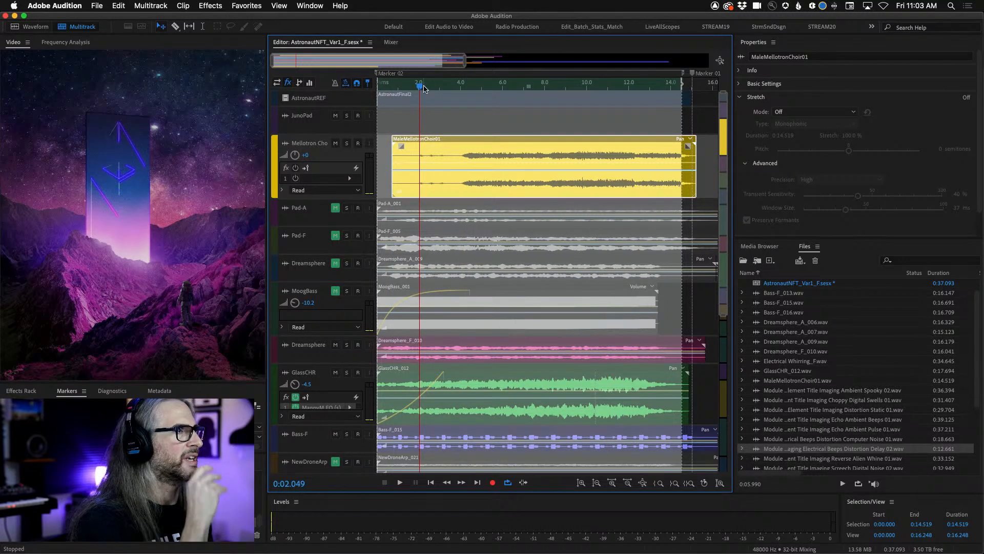
click(348, 144)
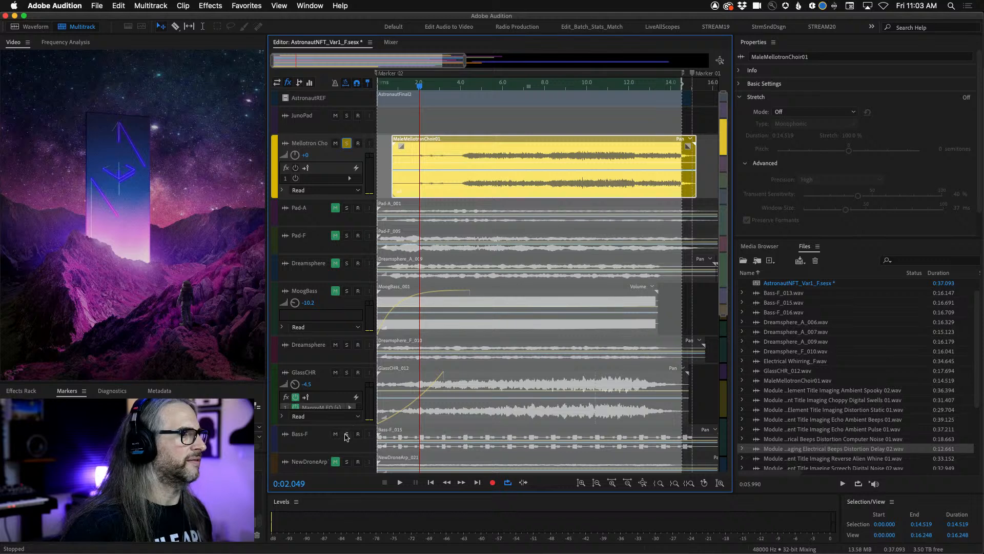
click(347, 437)
key(space)
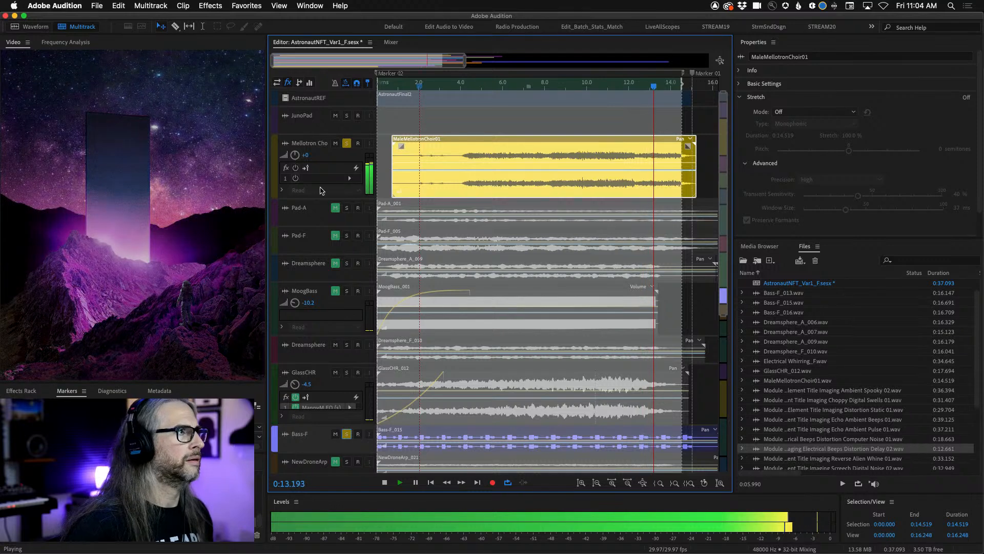
click(347, 144)
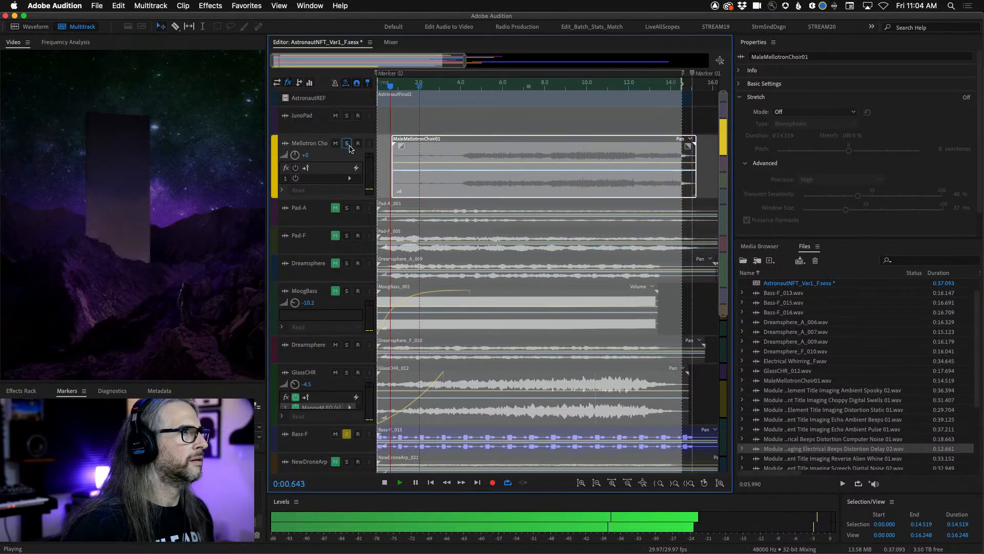
click(347, 434)
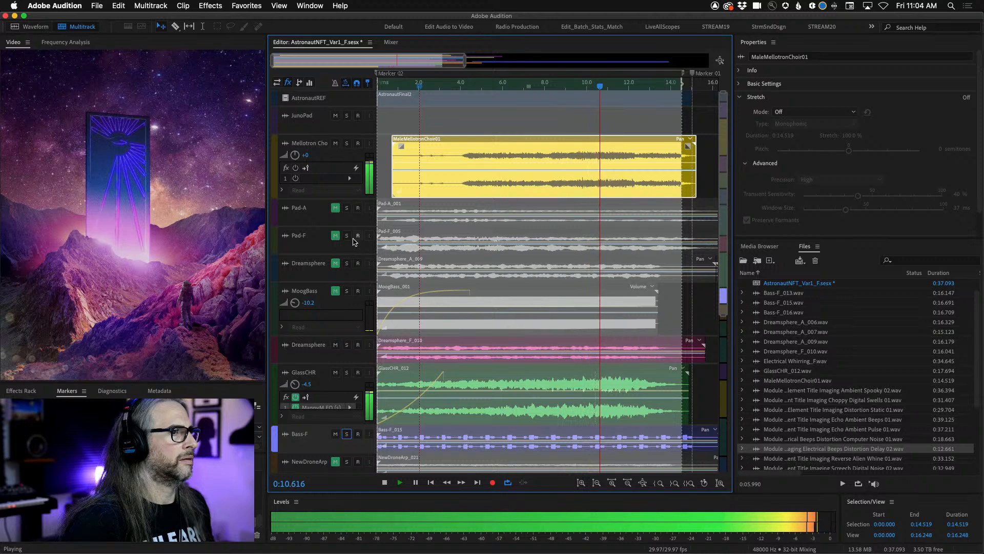
key(space)
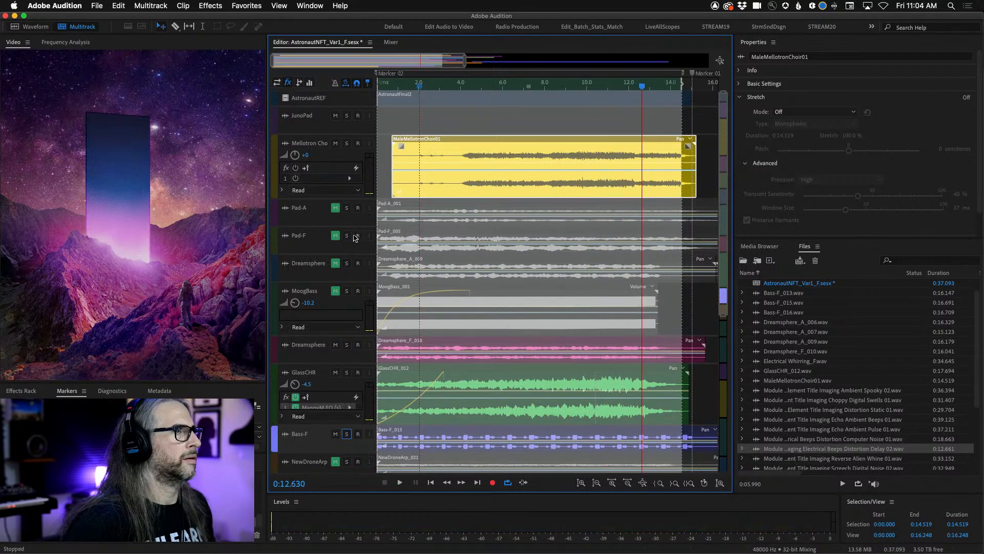
Trim the quiet opening of the MaleMellotronChoir01 clip to a length of about 13.16 s, align it to the session start and play the result.
click(419, 89)
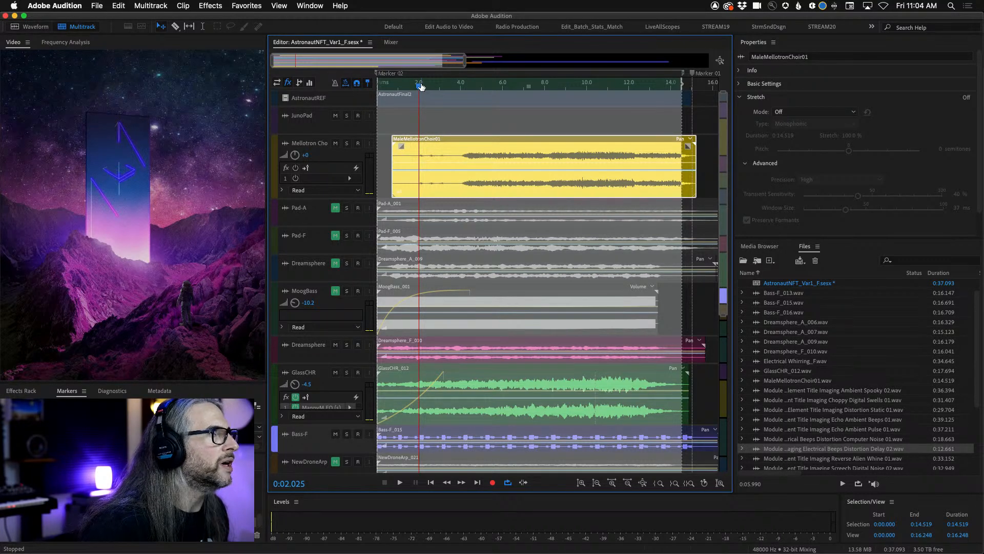
drag(420, 86, 378, 86)
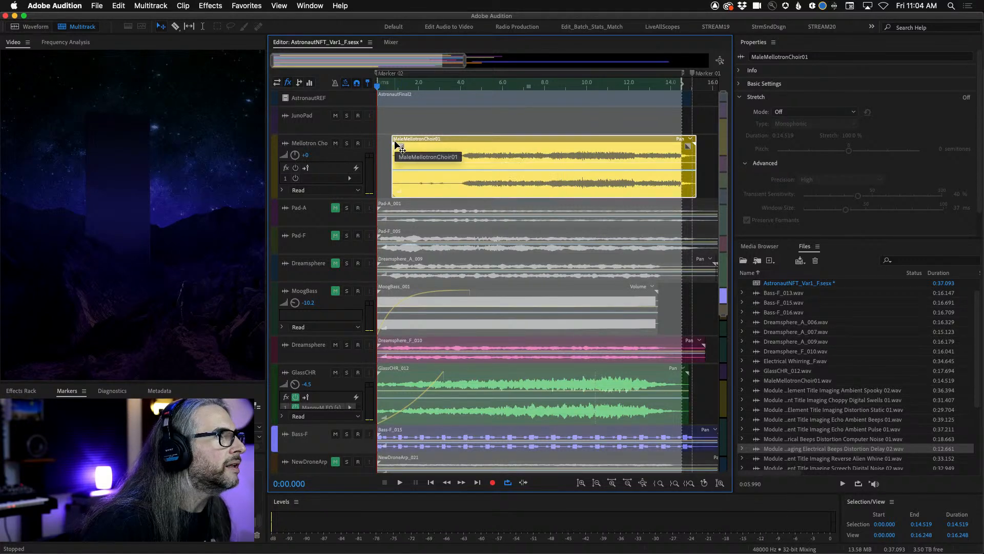
drag(394, 154, 407, 154)
drag(481, 149, 451, 150)
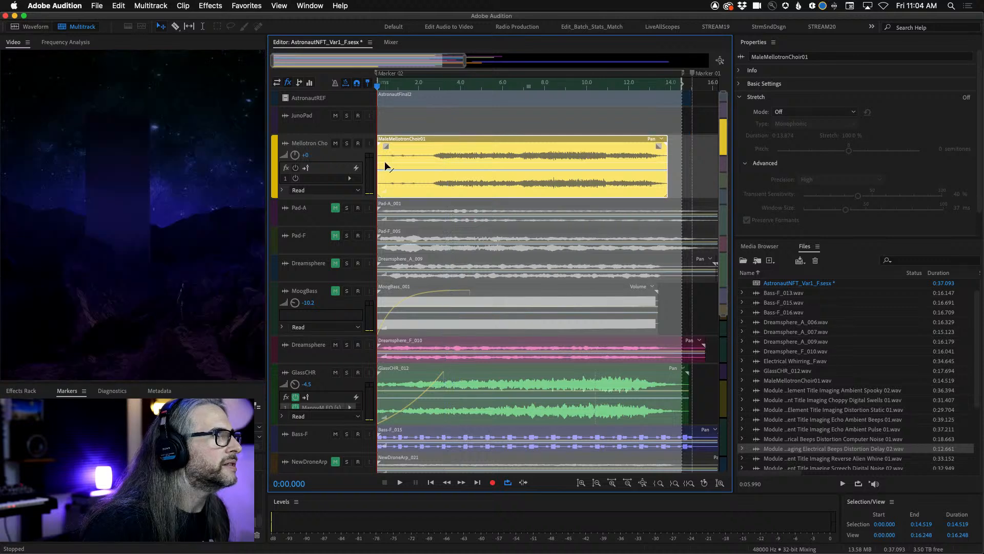
drag(379, 161, 388, 161)
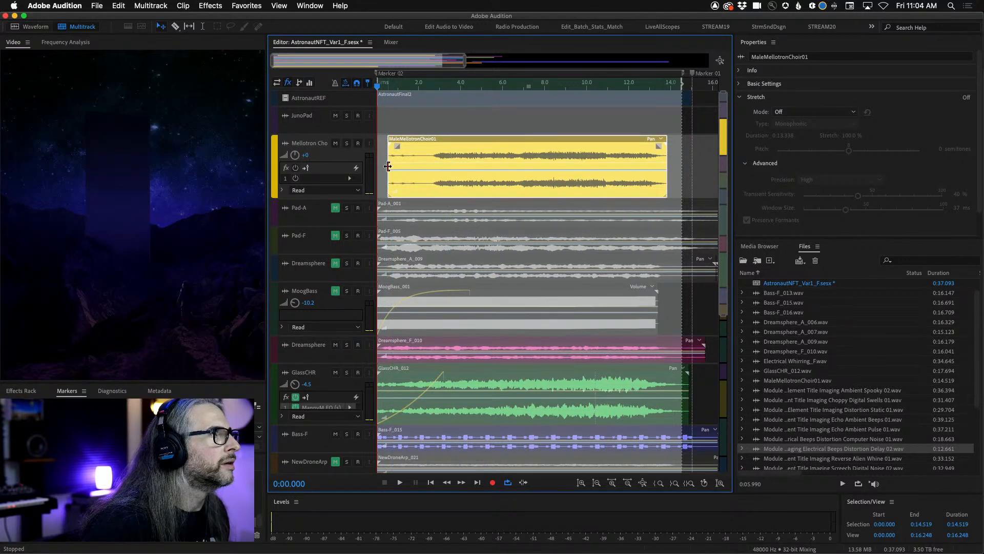
drag(444, 149, 434, 149)
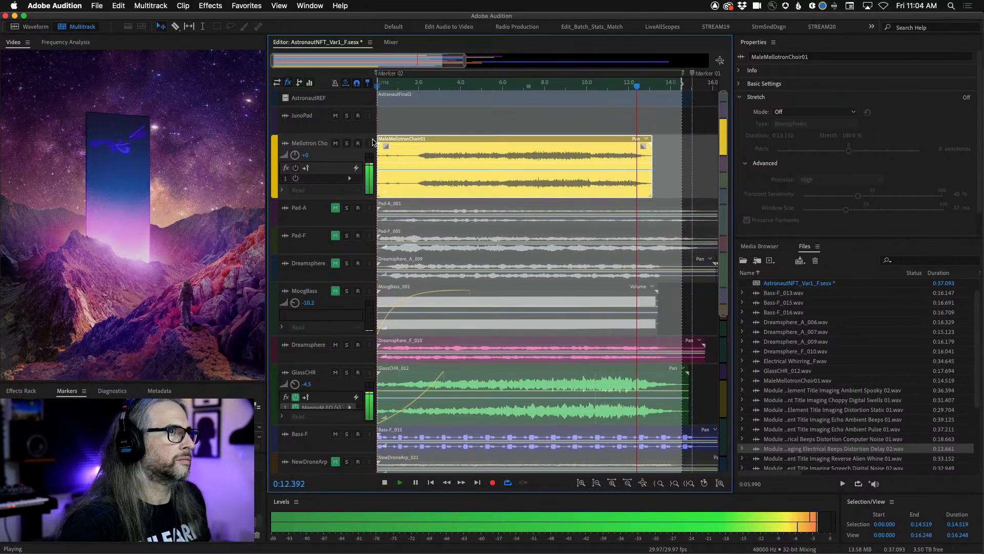
key(space)
Solo the Mellotron Choir track and play it from about 1.7 s.
click(347, 144)
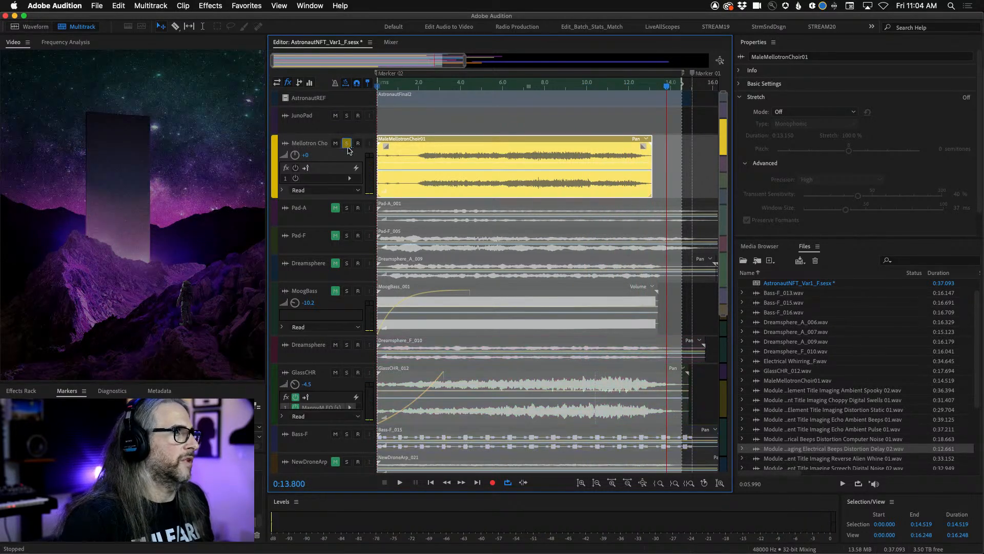
click(412, 99)
key(space)
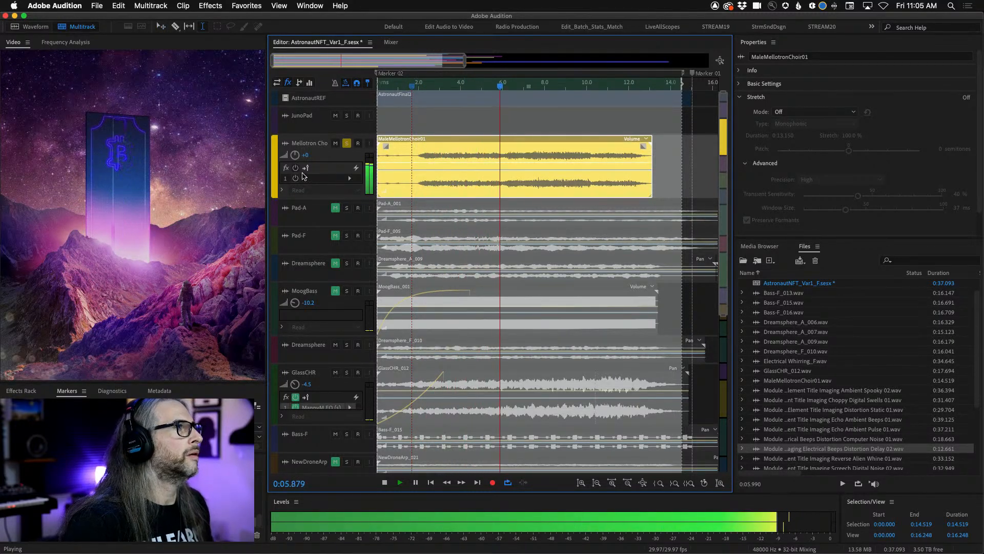
Add a Flanger to the first effect slot of the Mellotron Choir track, move its window clear of the track controls and make the track taller.
click(350, 179)
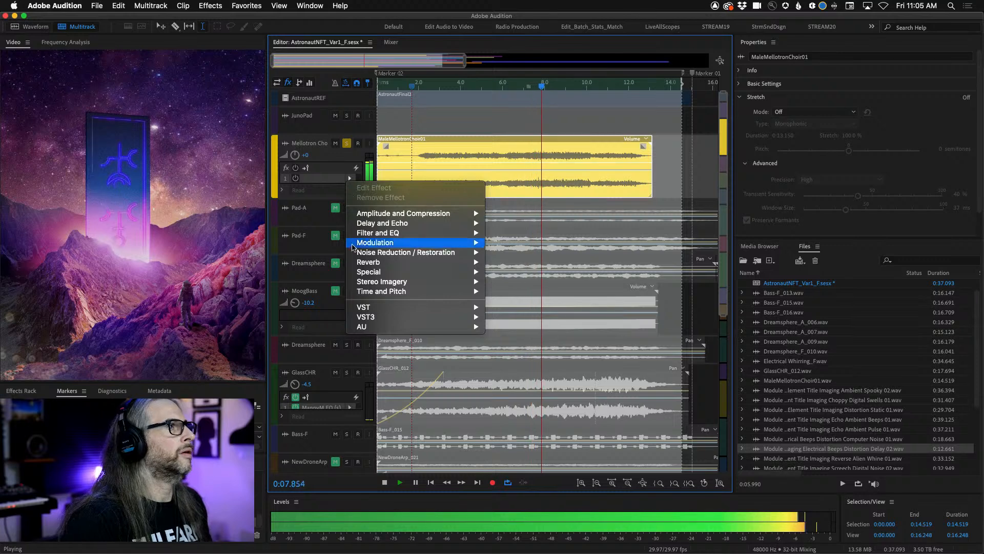
mouse_move(409, 265)
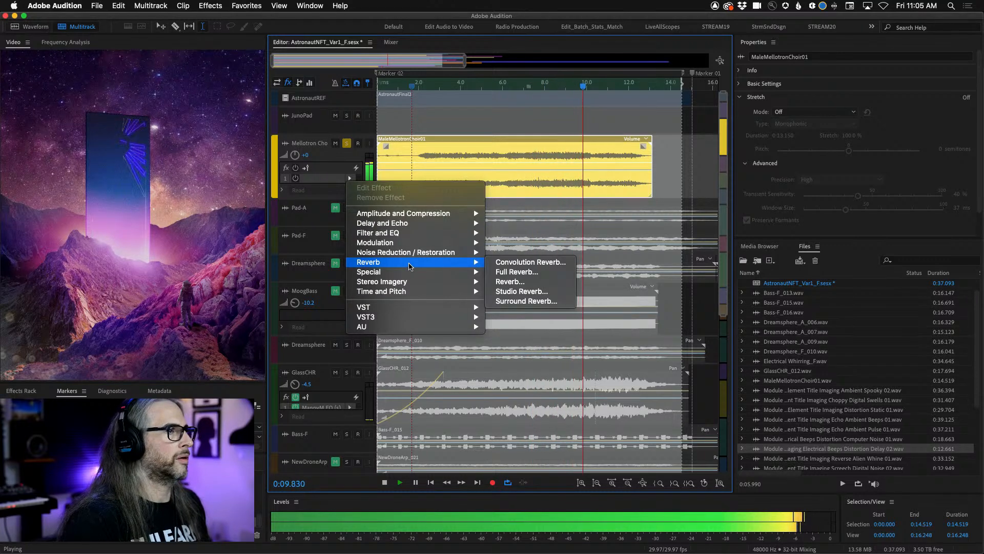
mouse_move(413, 242)
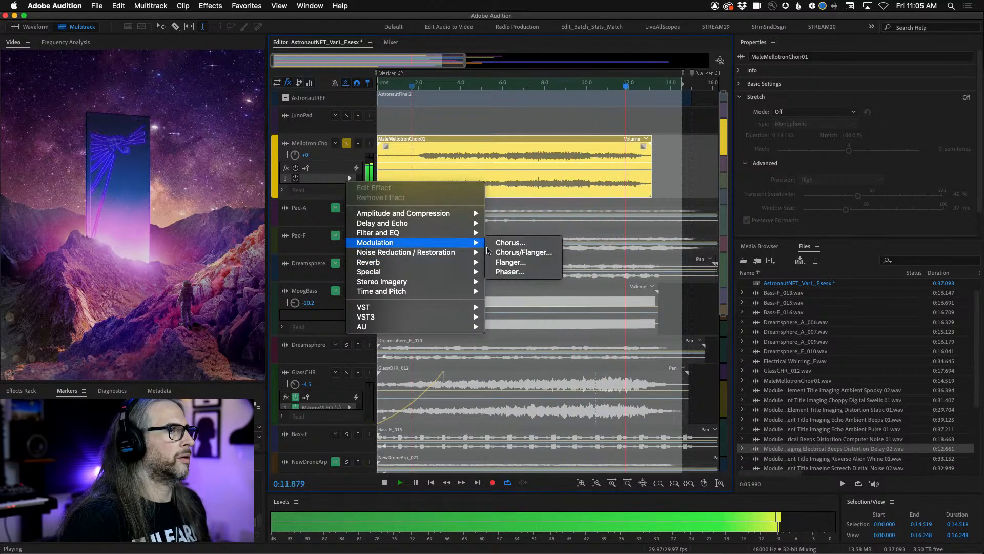
click(523, 263)
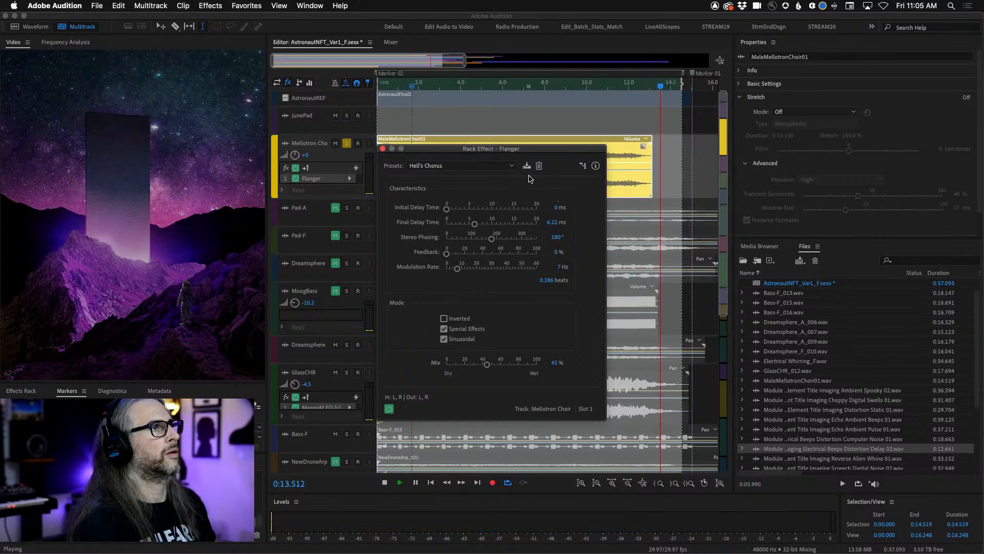
drag(486, 154, 569, 184)
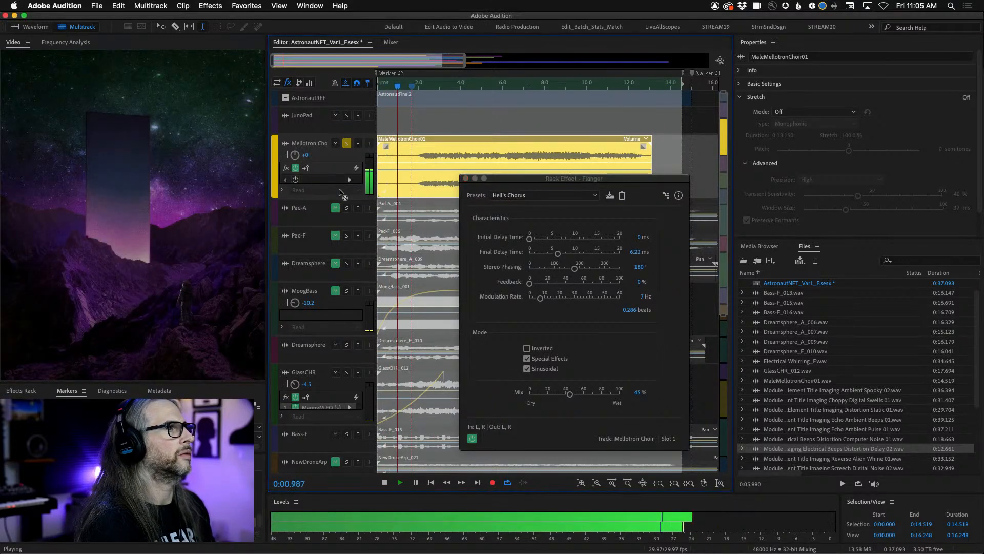
drag(353, 199, 353, 254)
Audition the Flanger presets FlangeVerb, Jimmy and Too Many Pills on the Mellotron Choir track during playback.
click(544, 195)
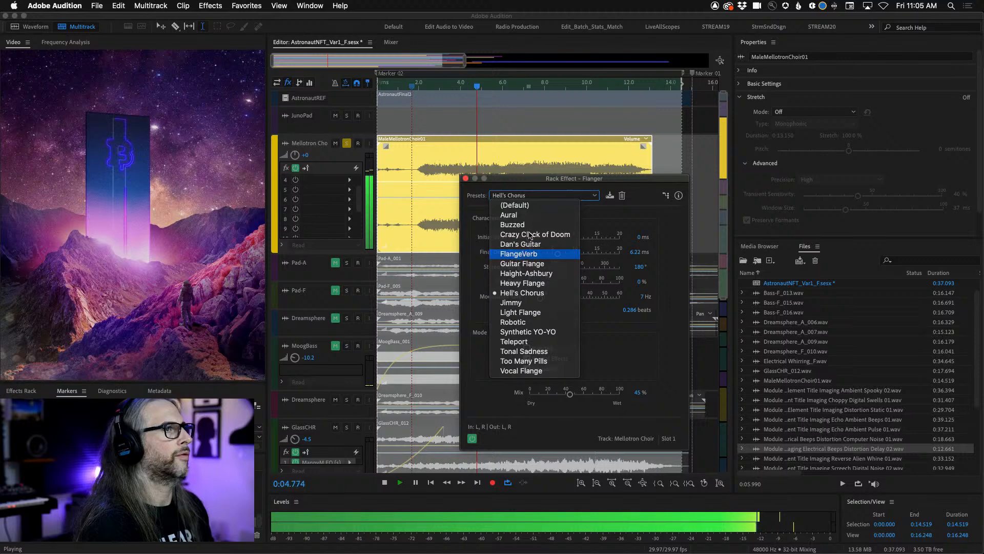
click(523, 254)
click(544, 195)
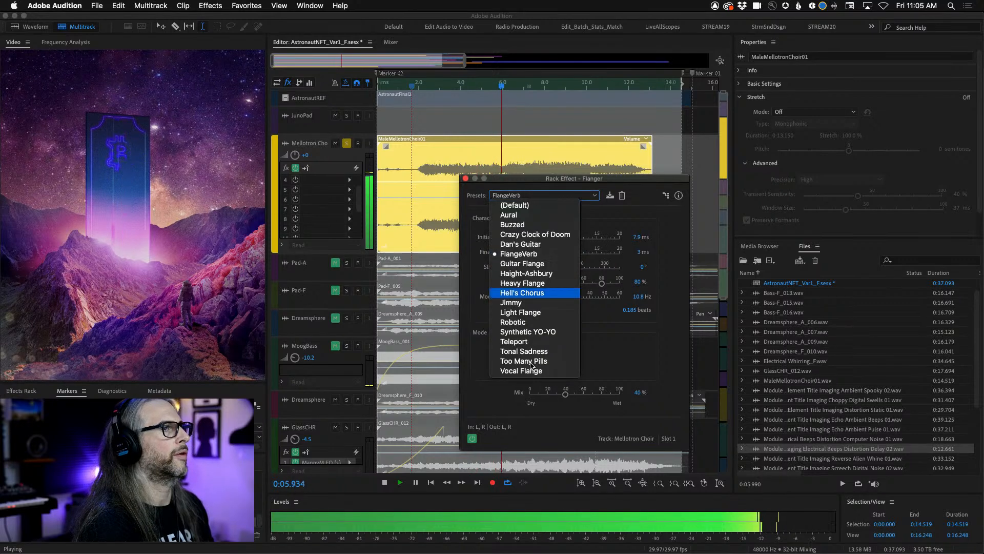
click(547, 302)
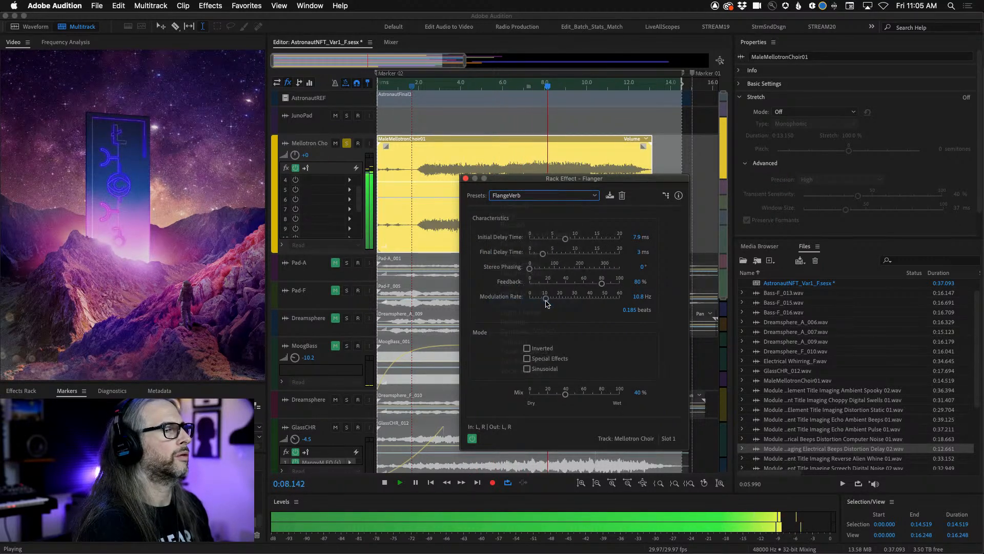
click(544, 197)
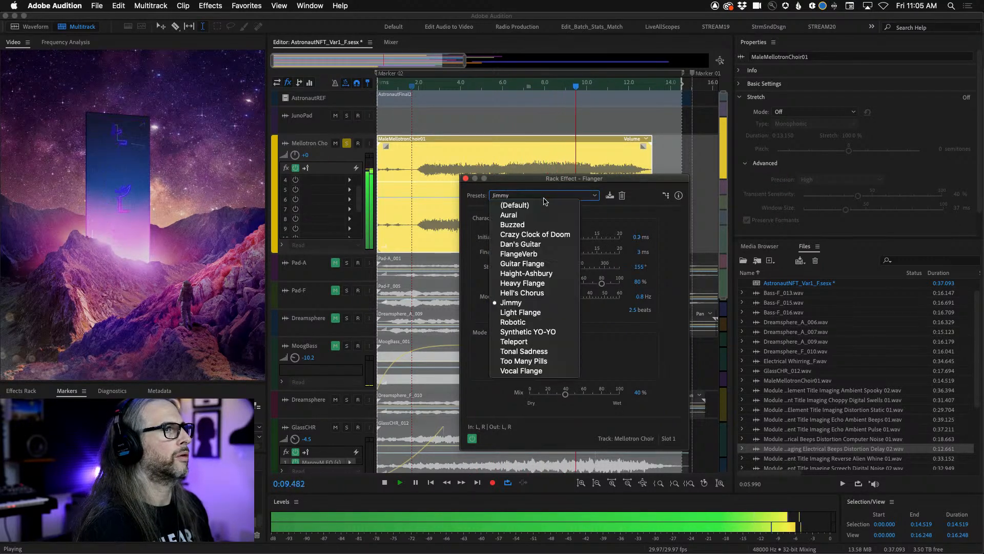
click(558, 361)
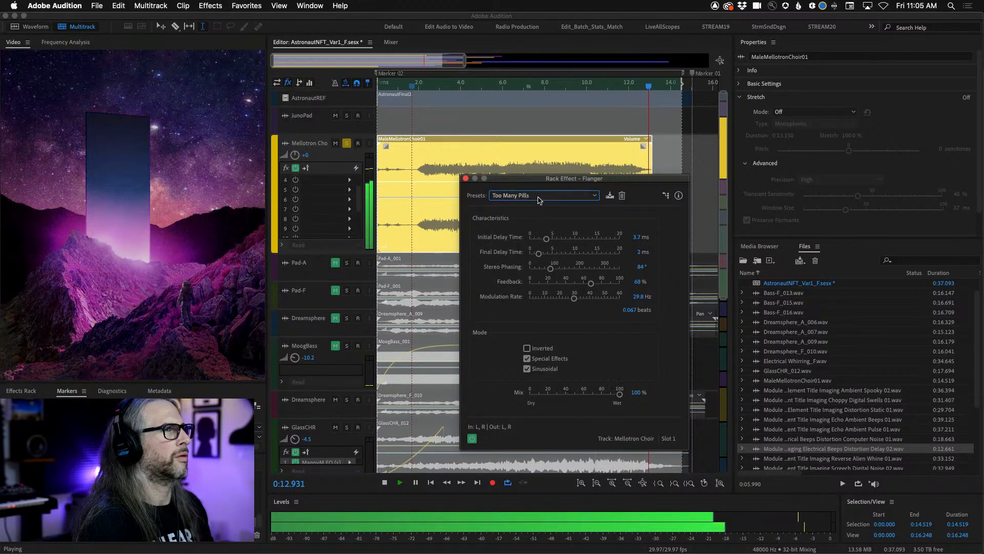
Apply the Vocal Flange preset to the Mellotron Choir's Flanger and set its Mix to 10.3%.
click(544, 195)
click(546, 371)
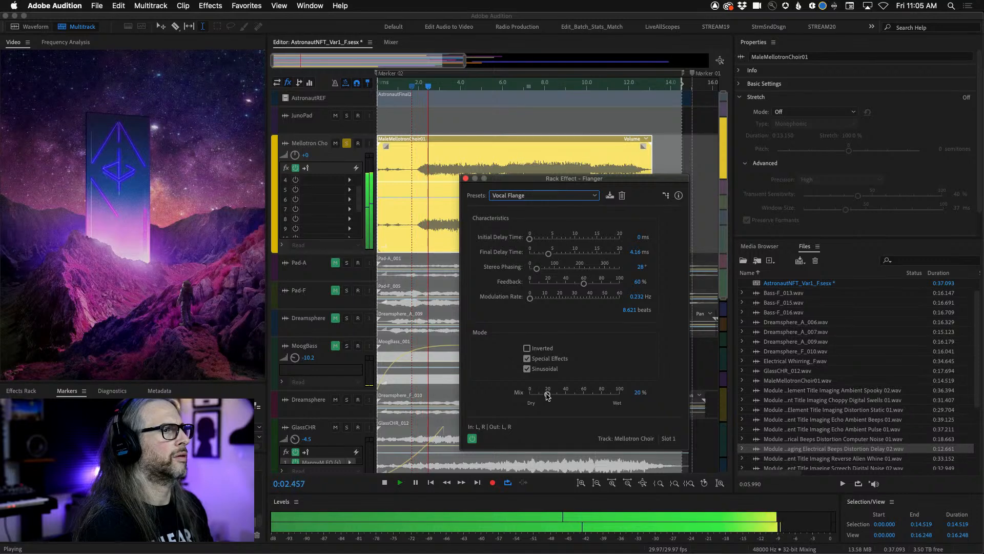
drag(547, 394, 568, 396)
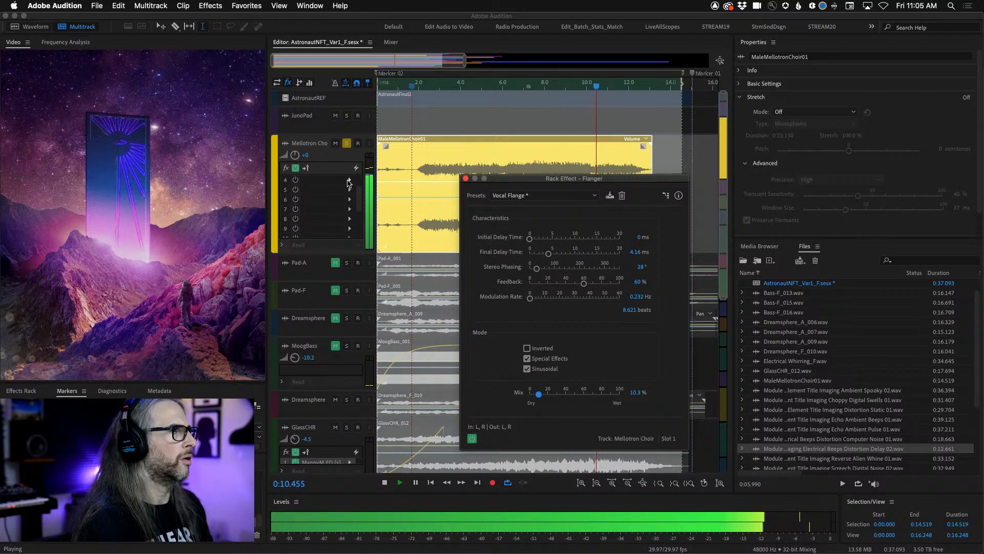
Move the Flanger from the first to the second effect slot of the Mellotron Choir track.
scroll(353, 201, up, 2)
click(338, 188)
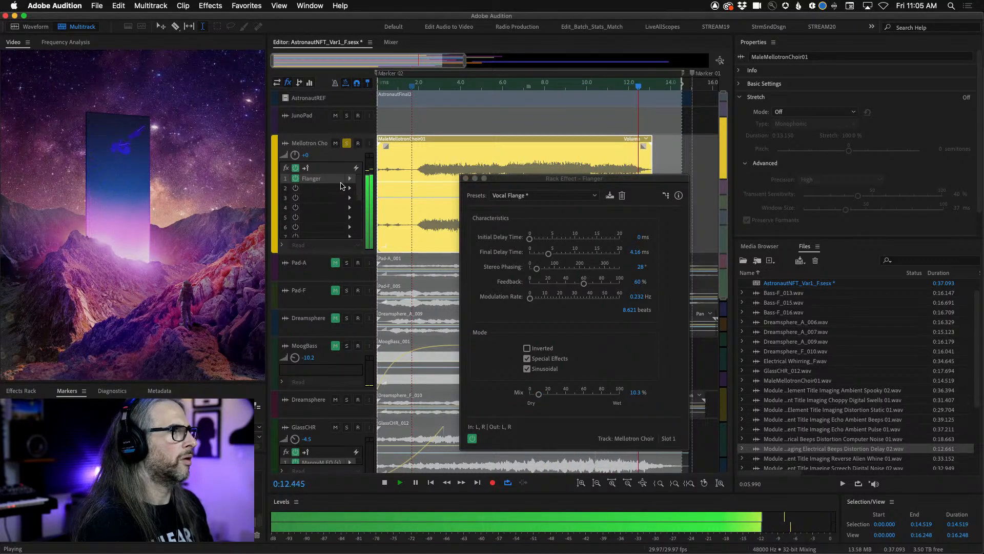
drag(338, 188, 338, 188)
Add an Analog Delay to the Mellotron Choir's first effect slot and set its delay to 485 ms.
click(349, 178)
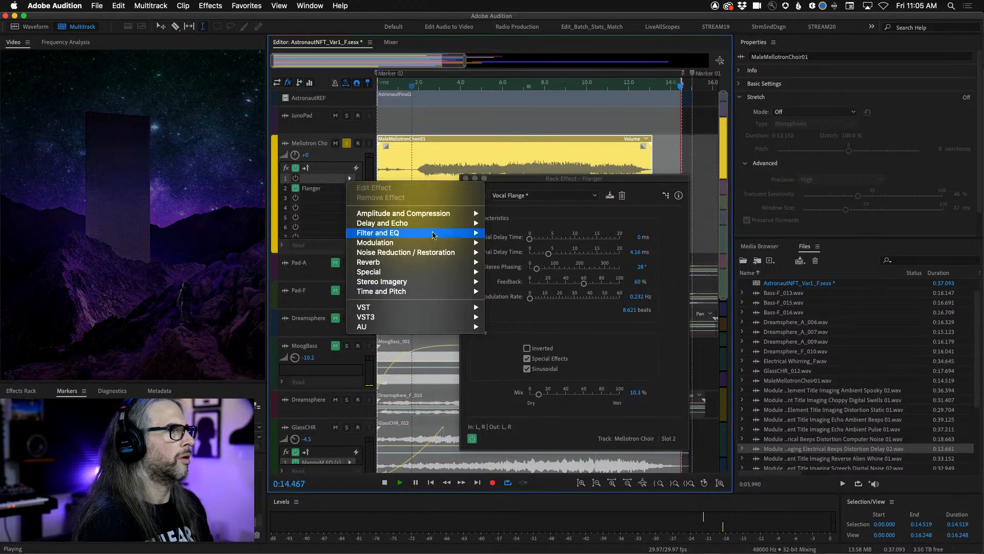
mouse_move(421, 222)
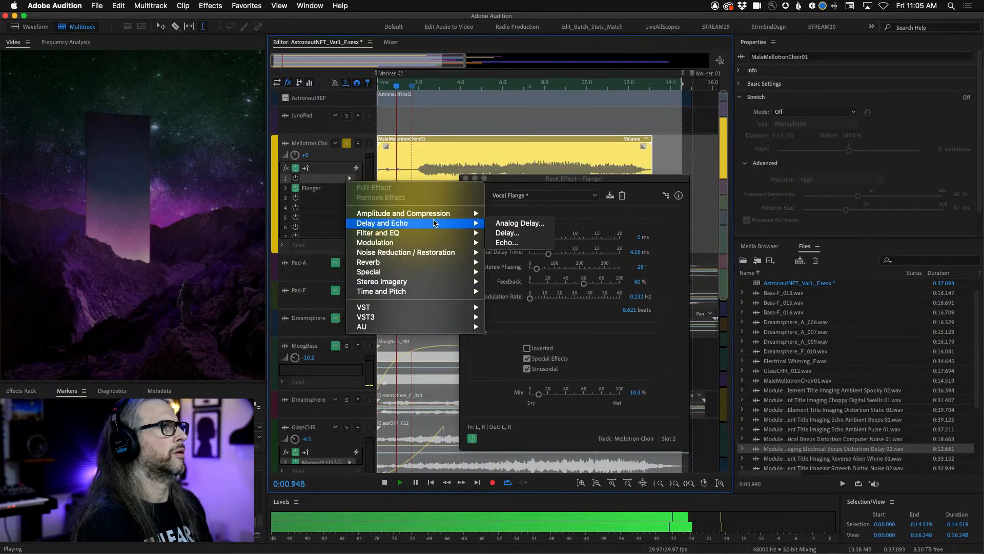
click(504, 224)
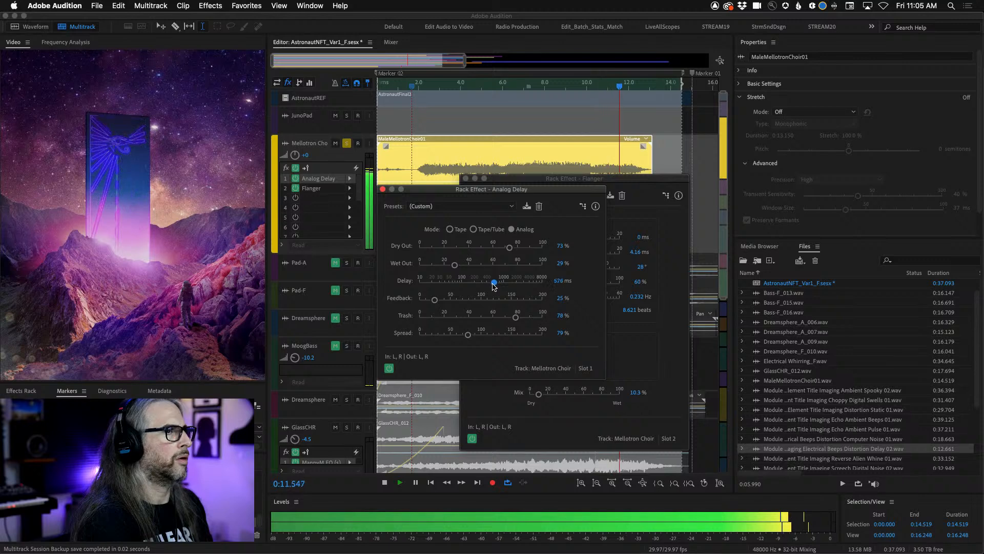
drag(494, 286, 490, 286)
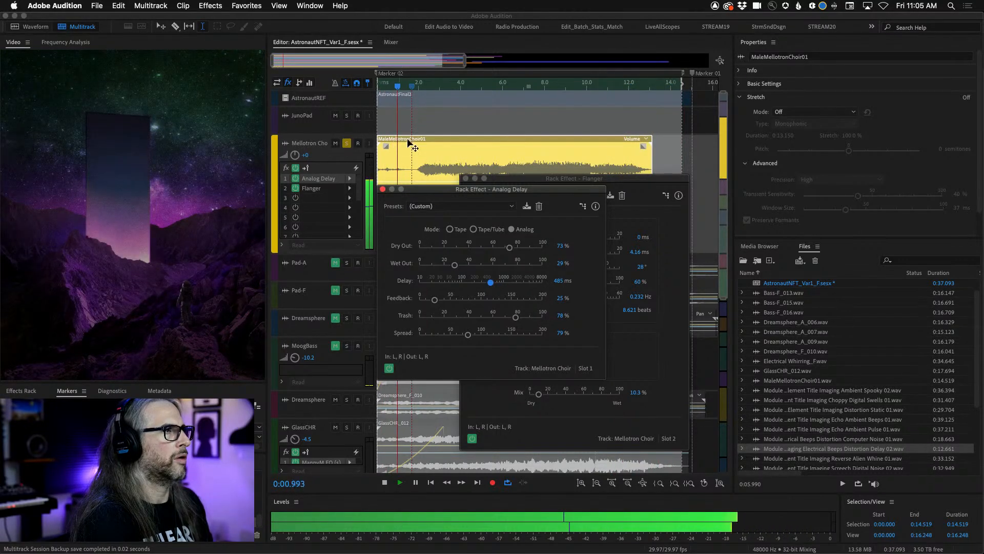
Fade in the MaleMellotronChoir01 clip over about 2.3 s, then boost track EQ band 4 by 3.2 dB and lower its frequency.
drag(386, 146, 428, 230)
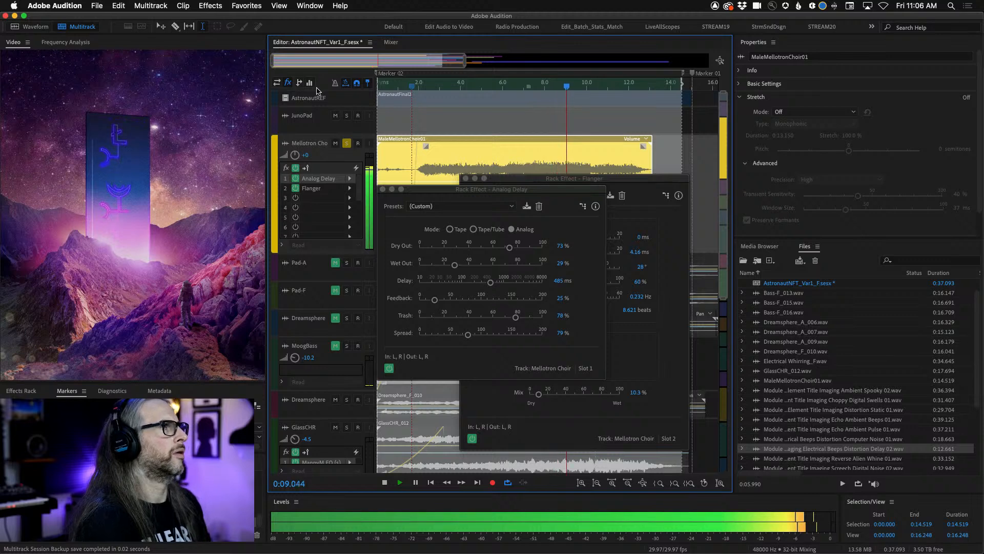
click(309, 83)
double_click(328, 193)
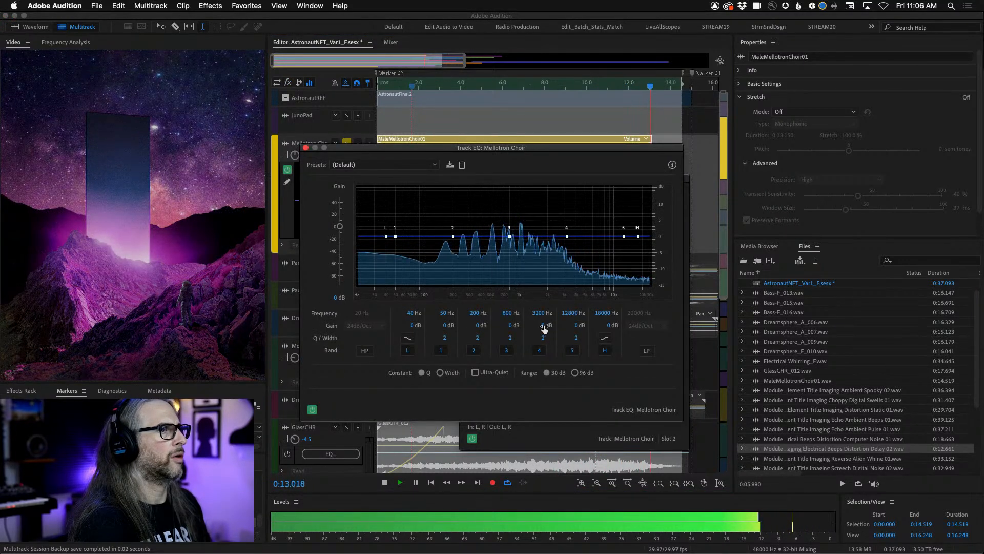
mouse_move(545, 329)
mouse_down()
mouse_move(565, 328)
mouse_move(524, 314)
mouse_move(534, 314)
mouse_up()
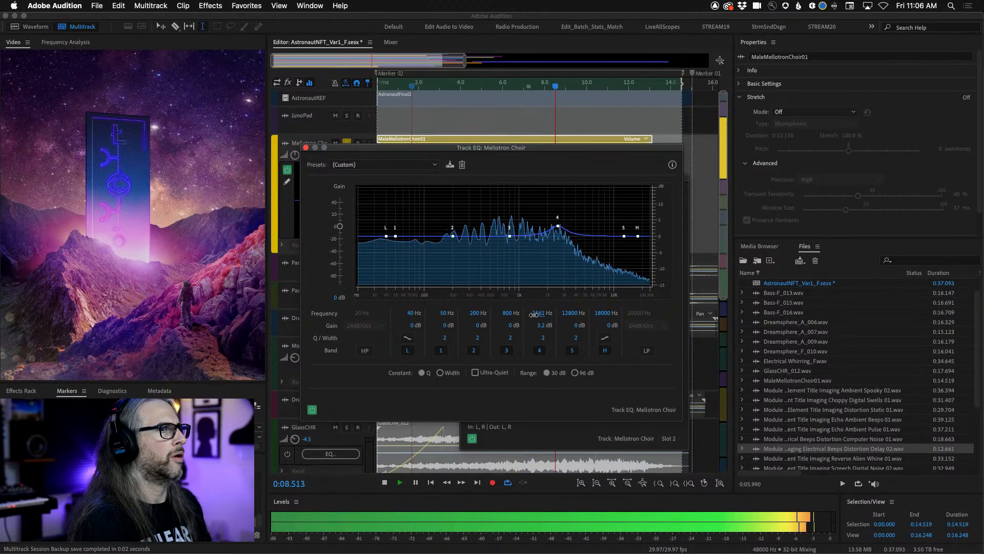
click(306, 148)
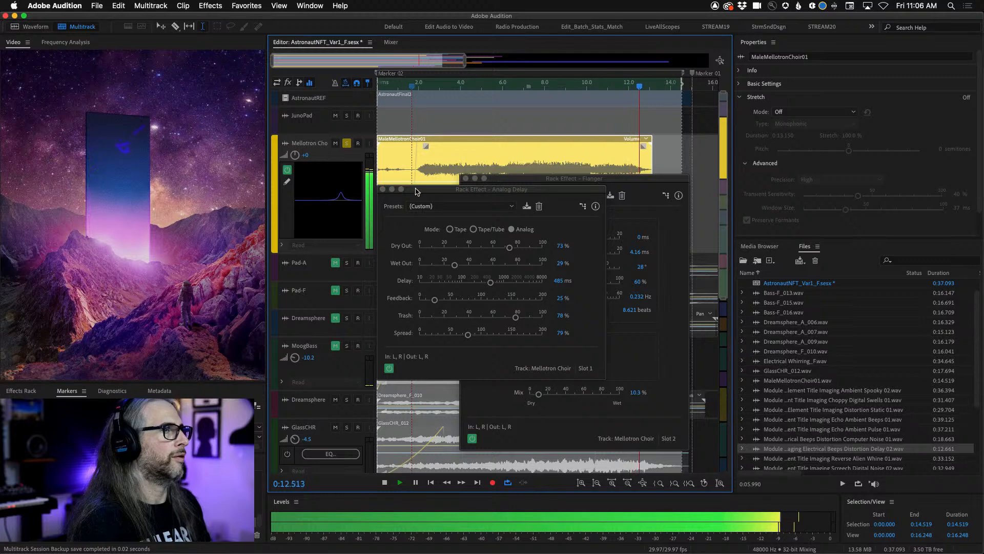
Set the Analog Delay to 85% Dry Out and 15% Wet Out, reduce the Flanger Mix to 6.9% and close both effects.
drag(454, 265, 440, 267)
drag(510, 247, 519, 249)
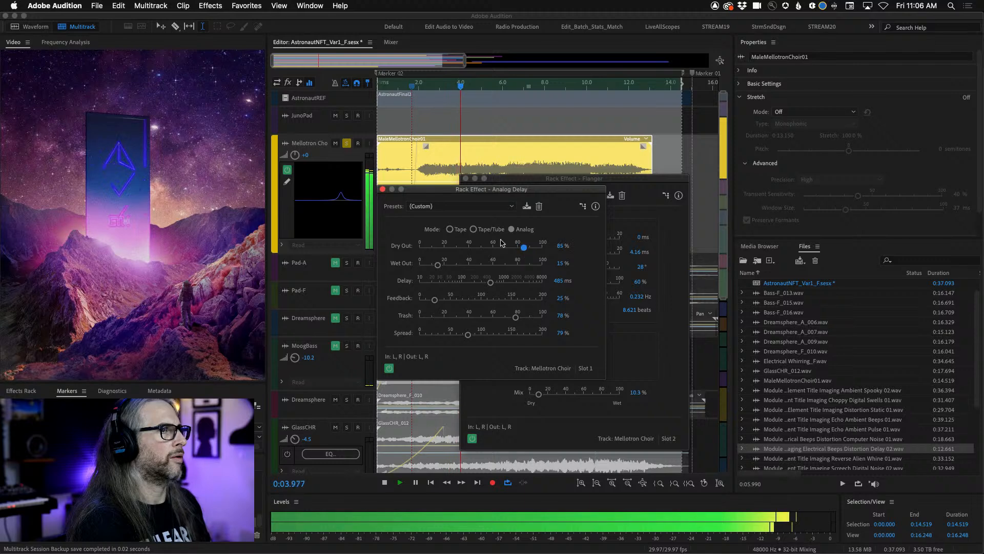
key(super+w)
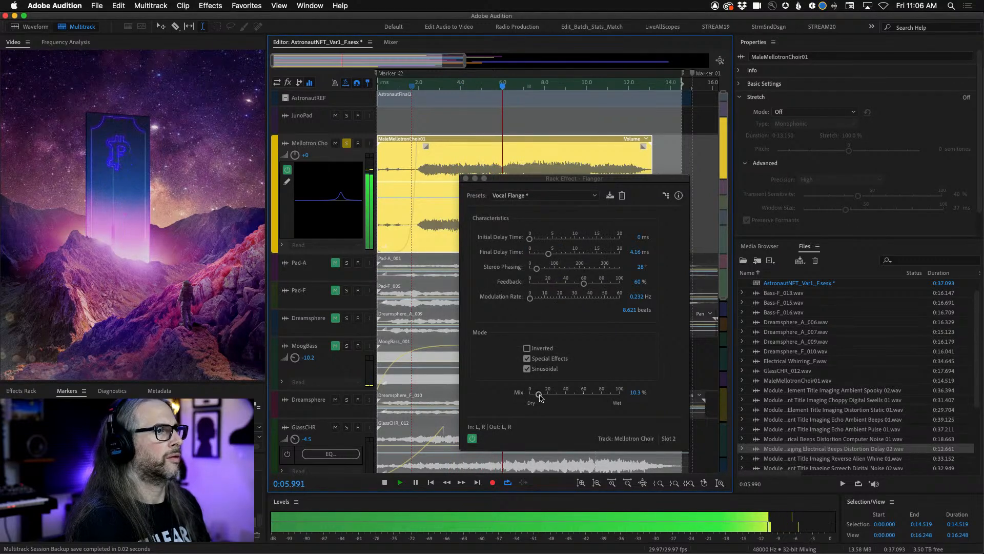
drag(540, 394, 539, 397)
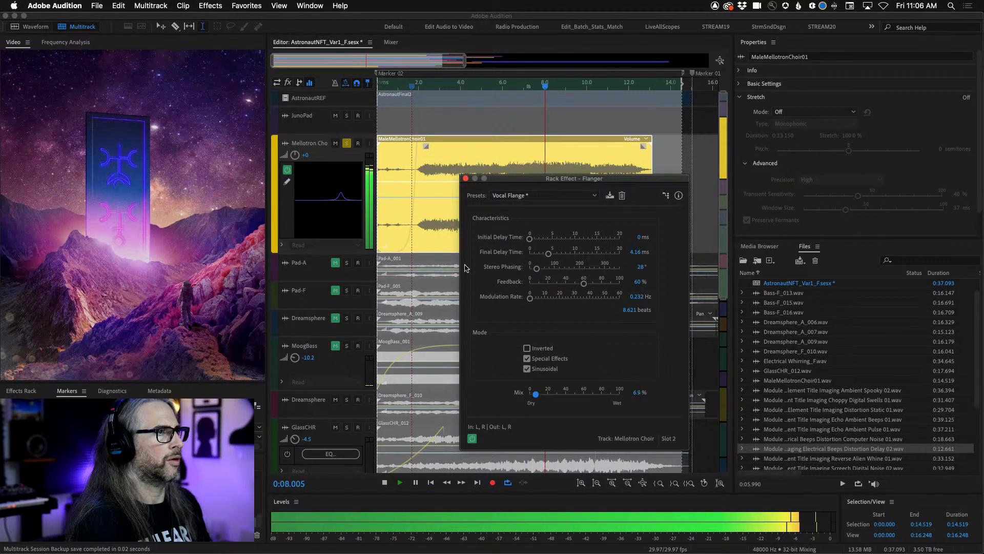
click(466, 178)
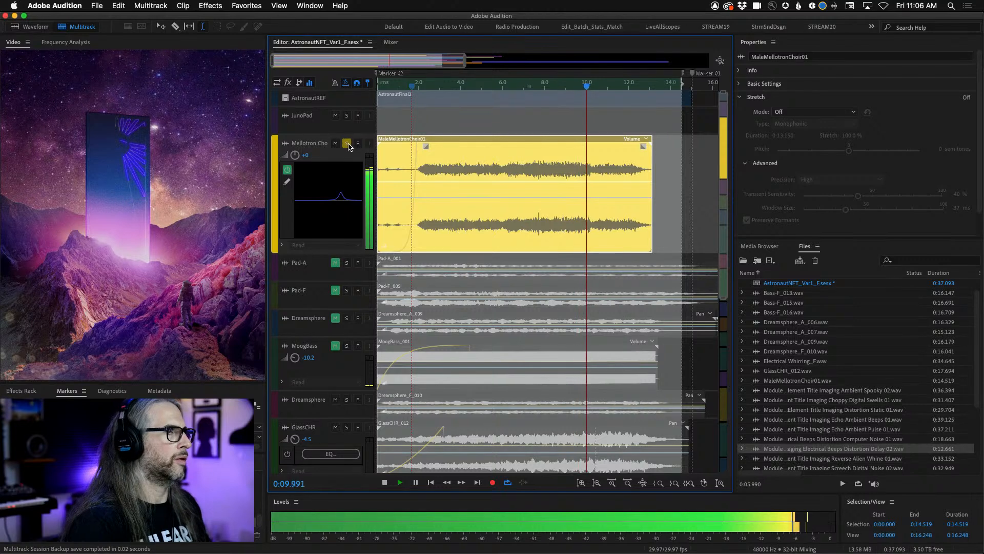
Clear the Mellotron Choir solo during playback to hear the full mix, stopping at about 14 s.
click(347, 143)
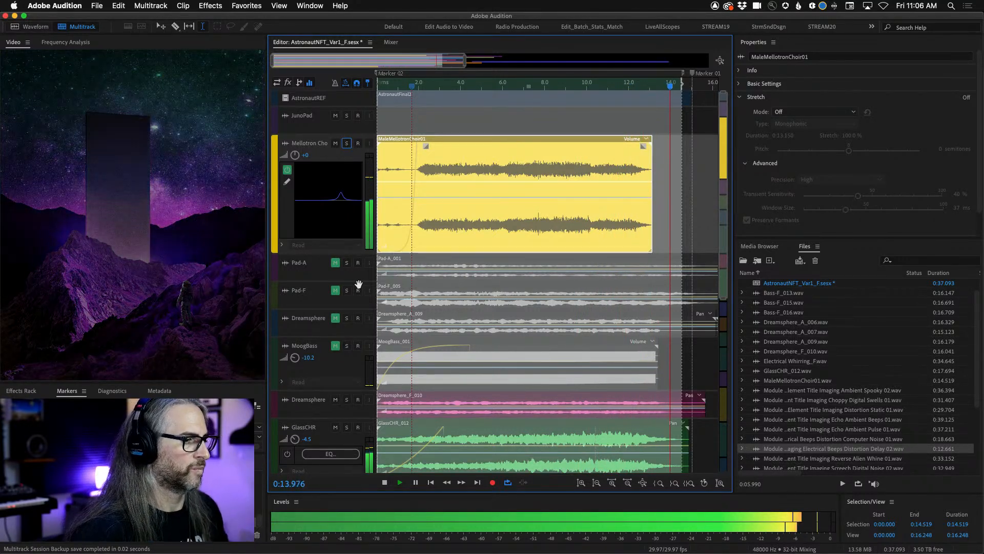
key(space)
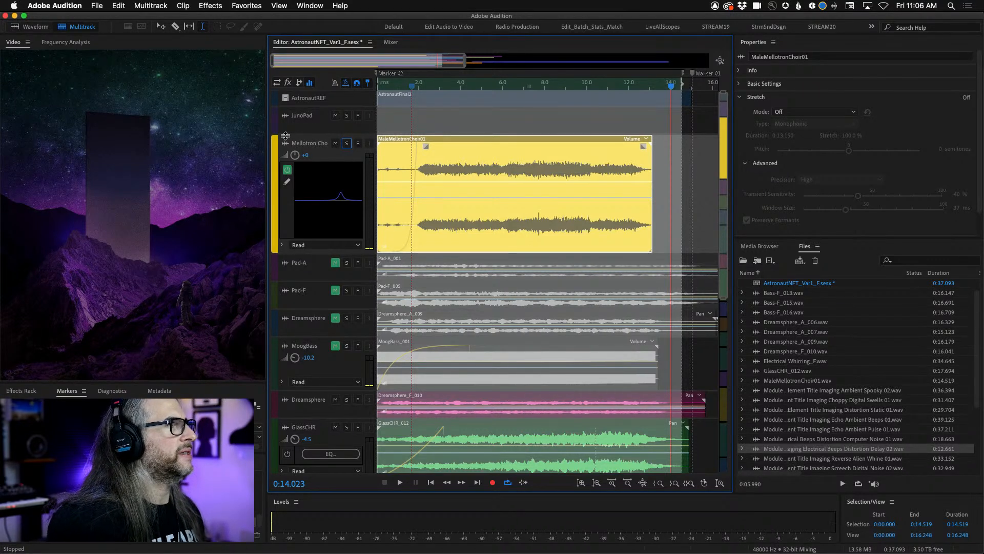
Show the track effects, reopen the Mellotron Choir's Analog Delay clear of the track controls and switch off the Flanger.
click(287, 84)
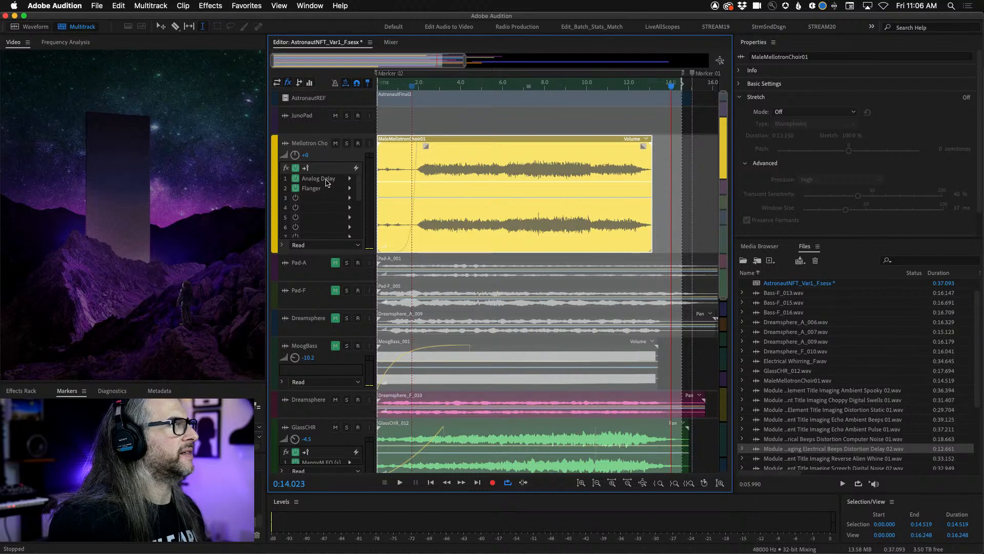
double_click(326, 180)
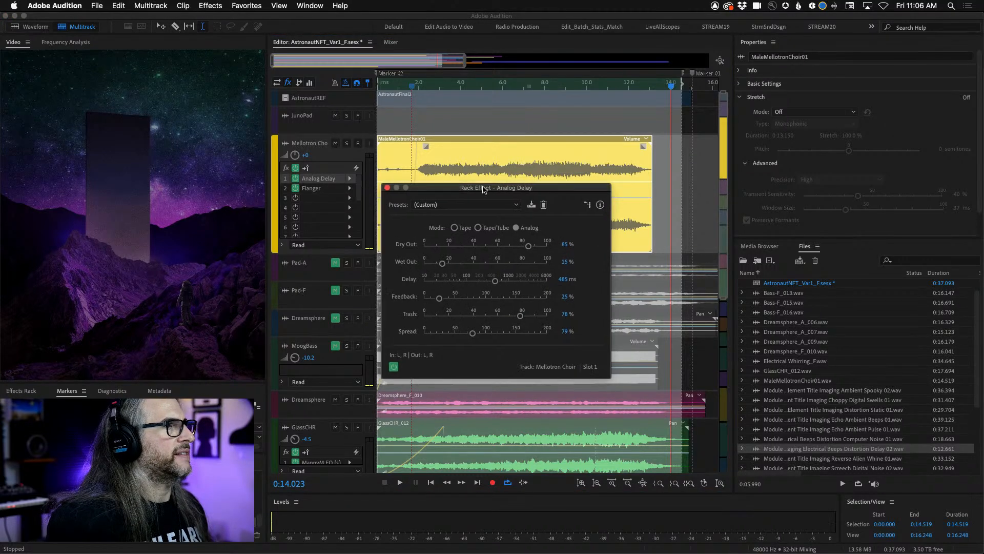
drag(467, 187, 564, 145)
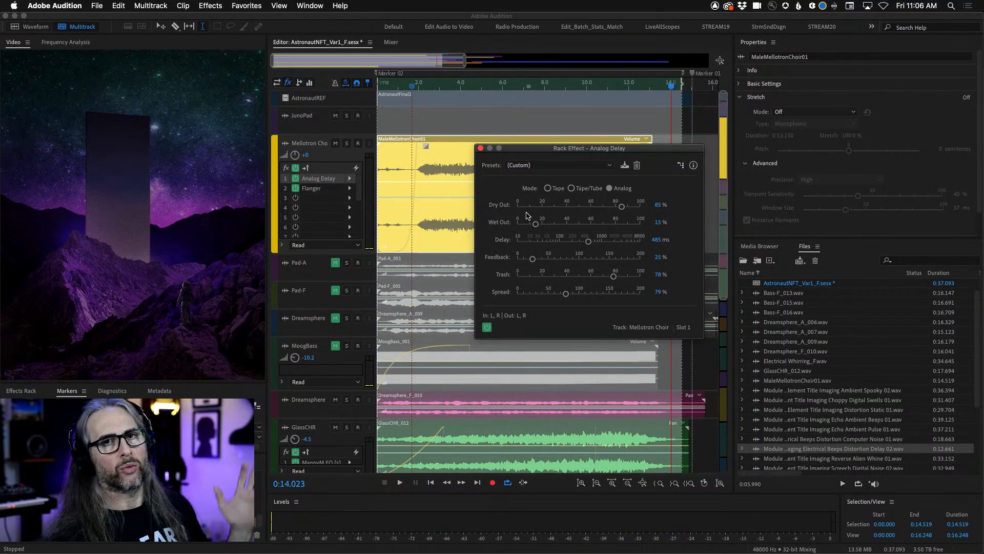
click(296, 188)
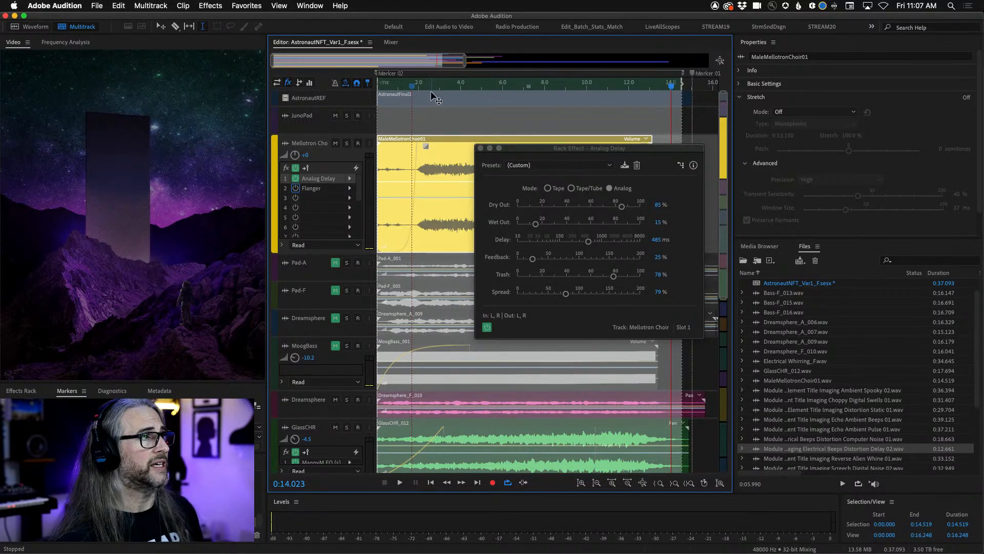
Play the soloed Mellotron Choir from about 1.85 s while raising the Analog Delay's Wet Out to 92%.
click(416, 88)
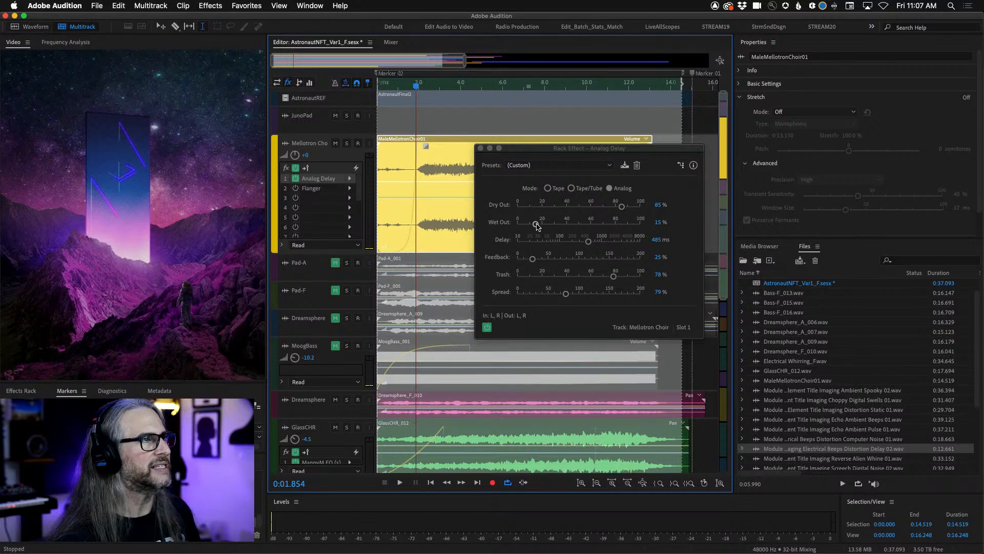
key(space)
drag(537, 226, 629, 228)
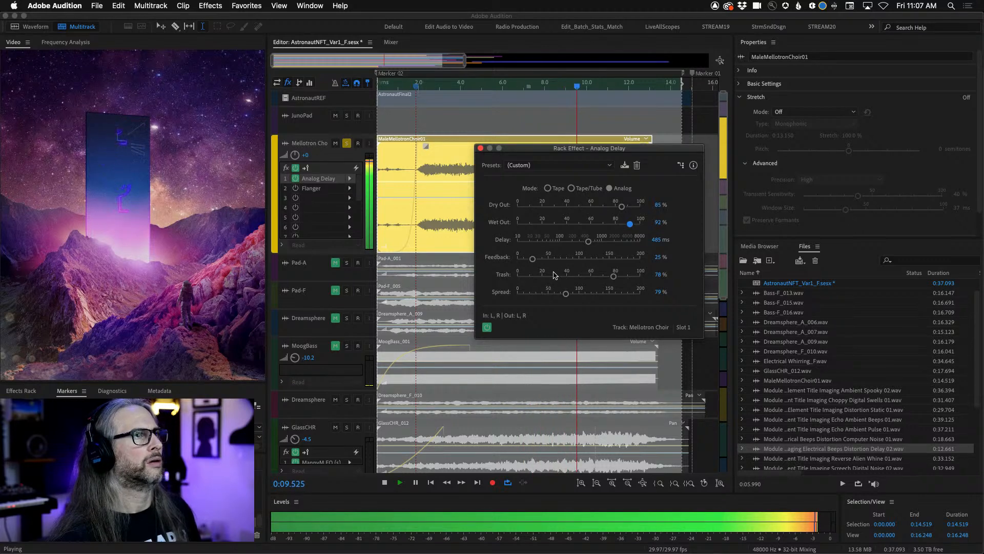
drag(562, 149, 369, 137)
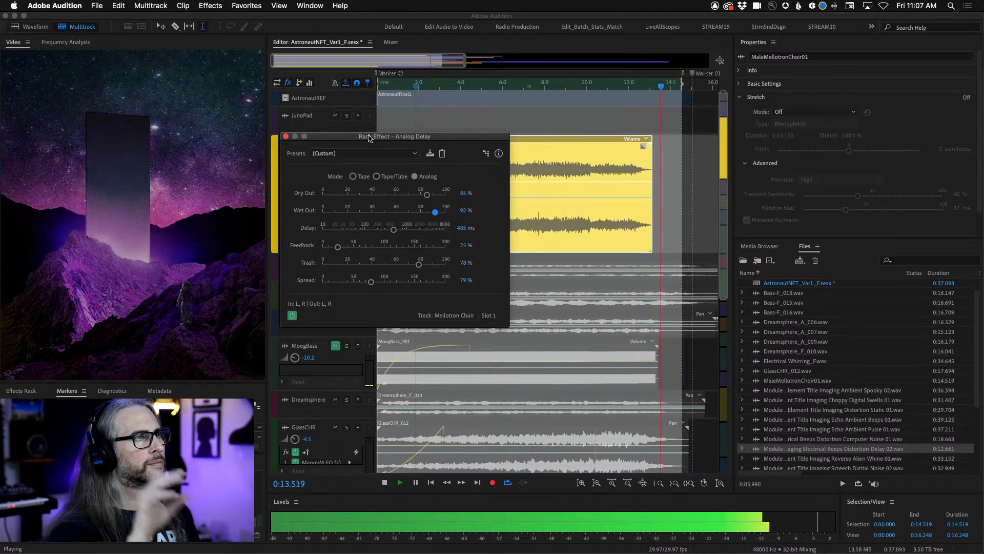
key(space)
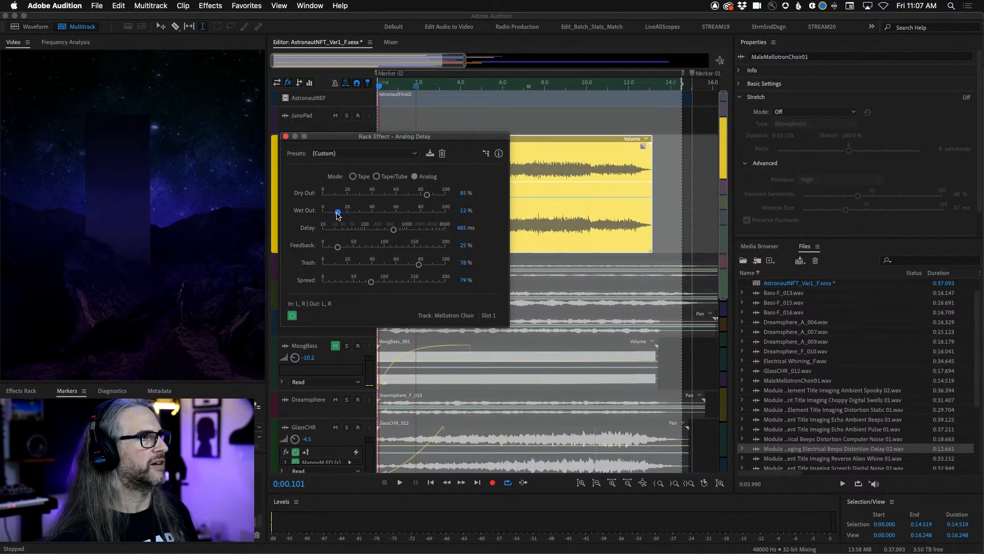
Play the choir's ending from about 7.9 s with the Analog Delay's Wet Out at 12%.
click(543, 85)
key(space)
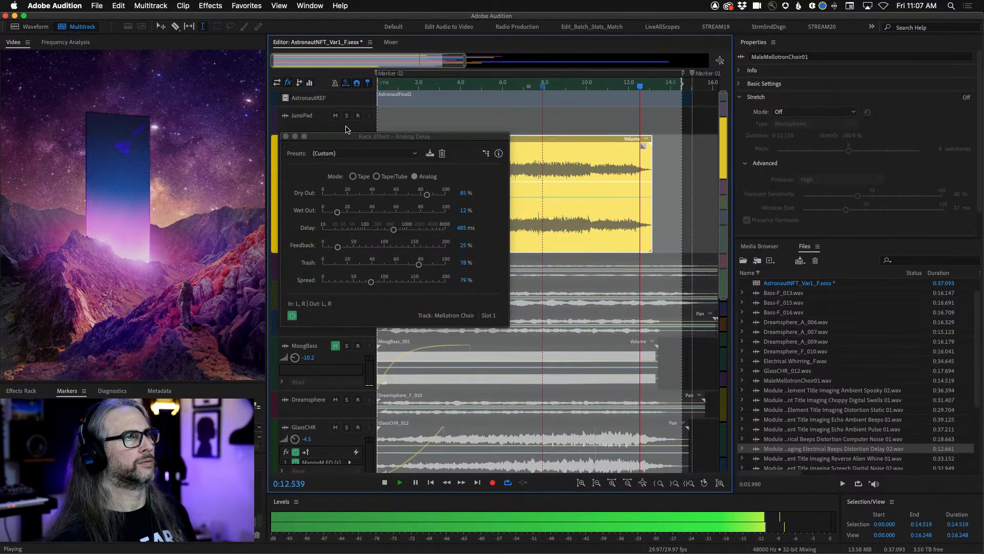
key(space)
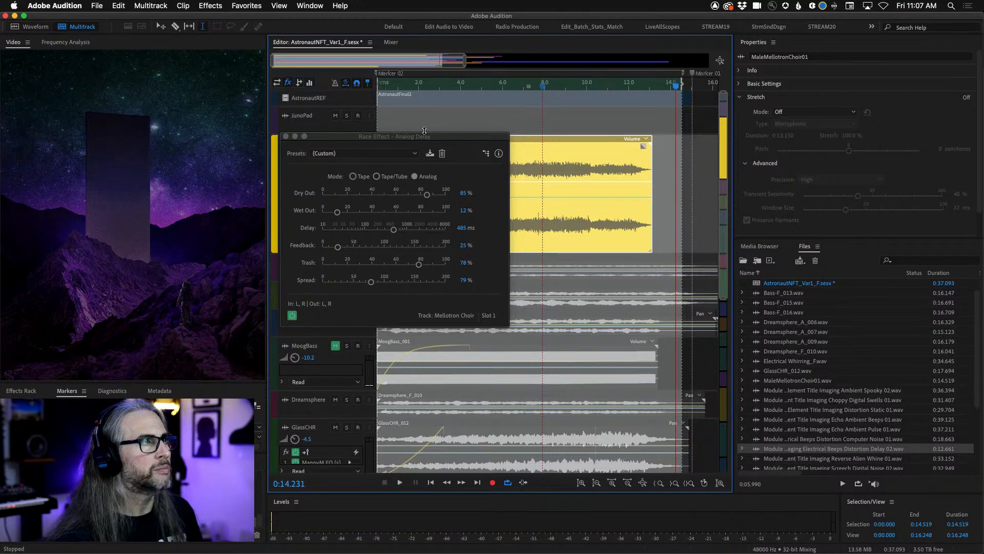
Play the choir's ending from about 9.4 s at 100% Wet Out, then set Wet Out to 75% and Feedback to 104%.
drag(338, 210, 405, 211)
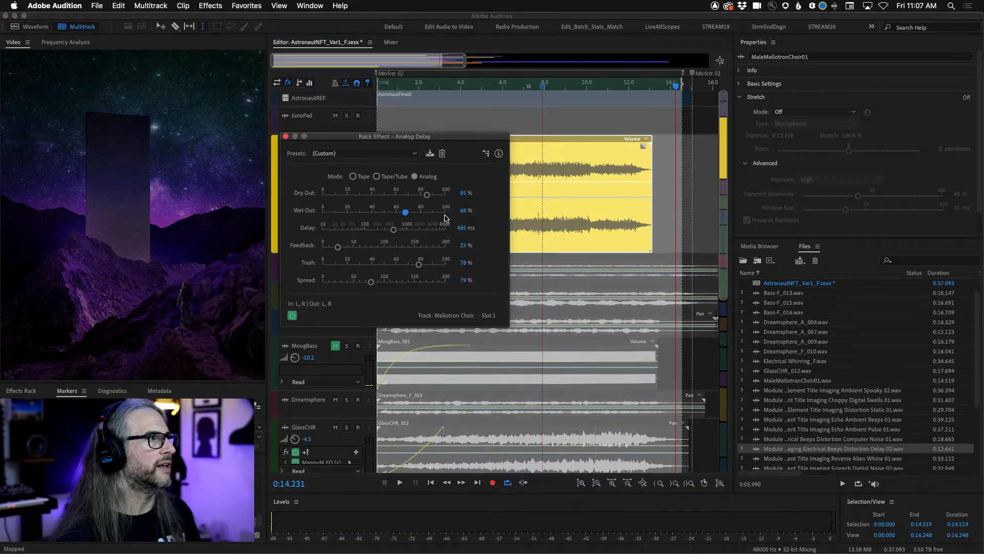
click(575, 86)
key(space)
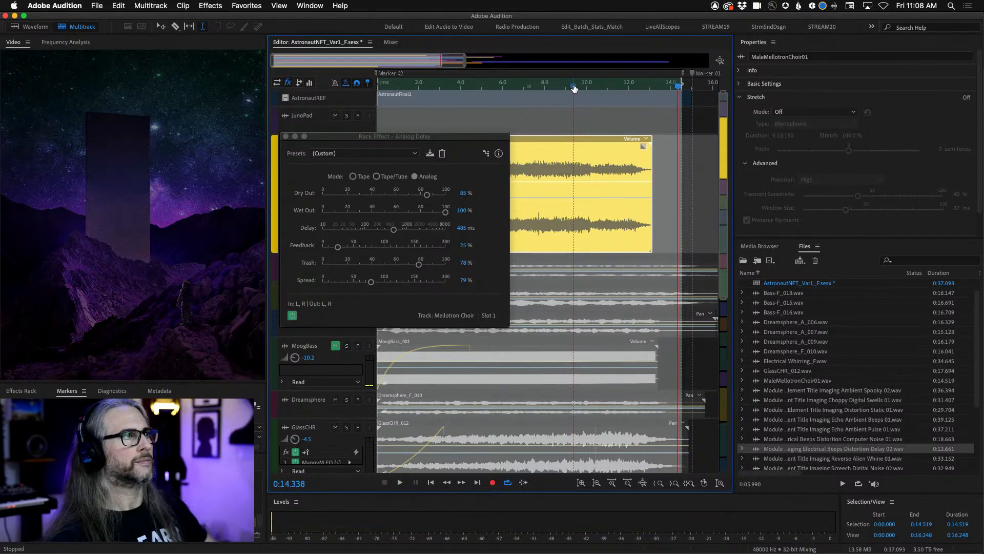
drag(446, 213, 387, 212)
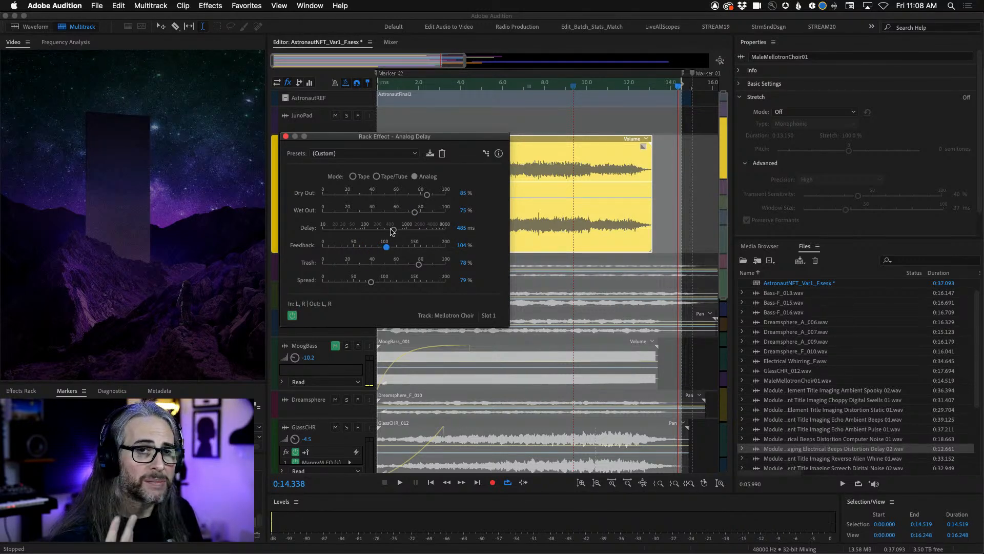
Play the soloed choir from about 8 s while setting the Analog Delay's Feedback to 28% and Wet Out to 51%, and close the effect.
click(547, 92)
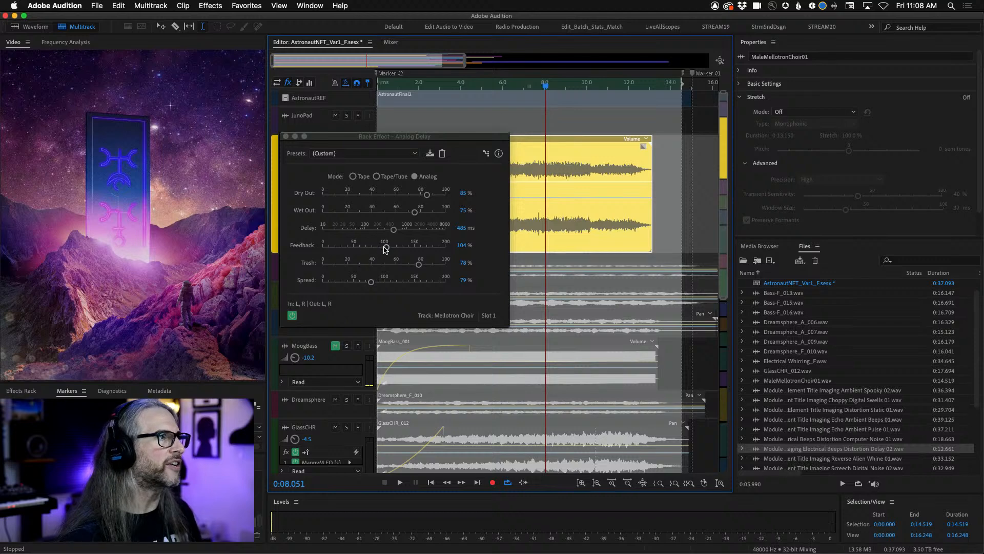
drag(386, 248, 372, 249)
key(space)
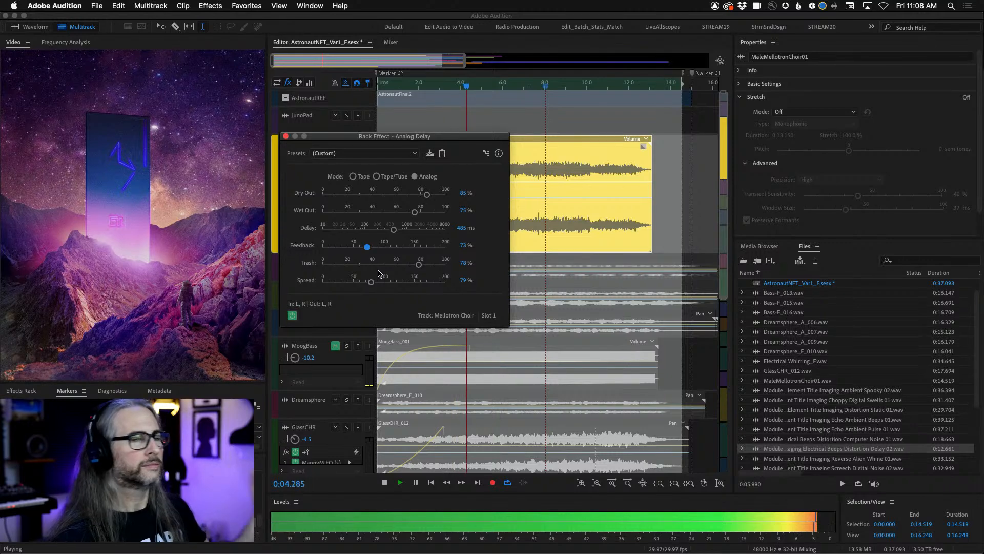
drag(367, 247, 339, 245)
drag(415, 211, 389, 210)
key(space)
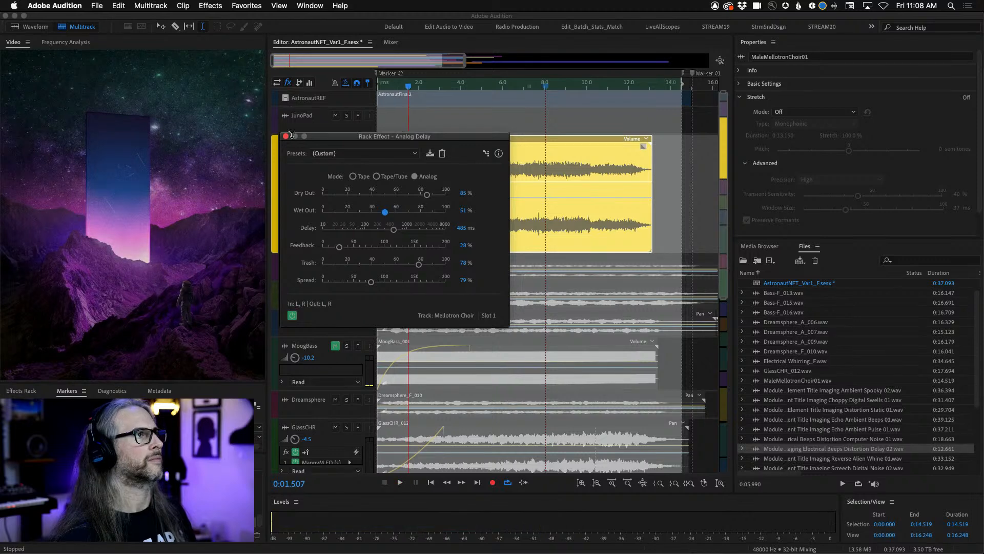
click(286, 136)
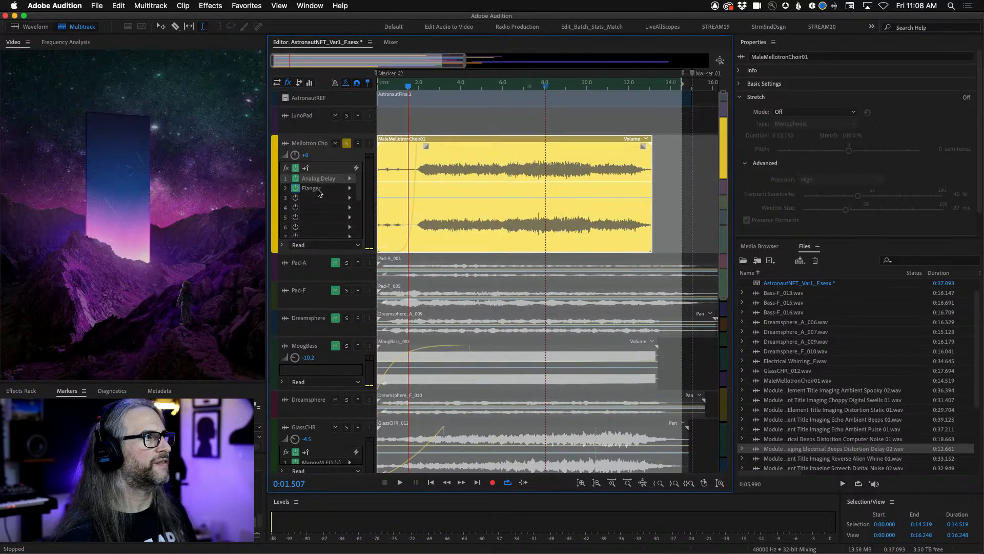
Review the Mellotron Choir's Flanger settings, close the effect and take the track out of solo.
double_click(318, 190)
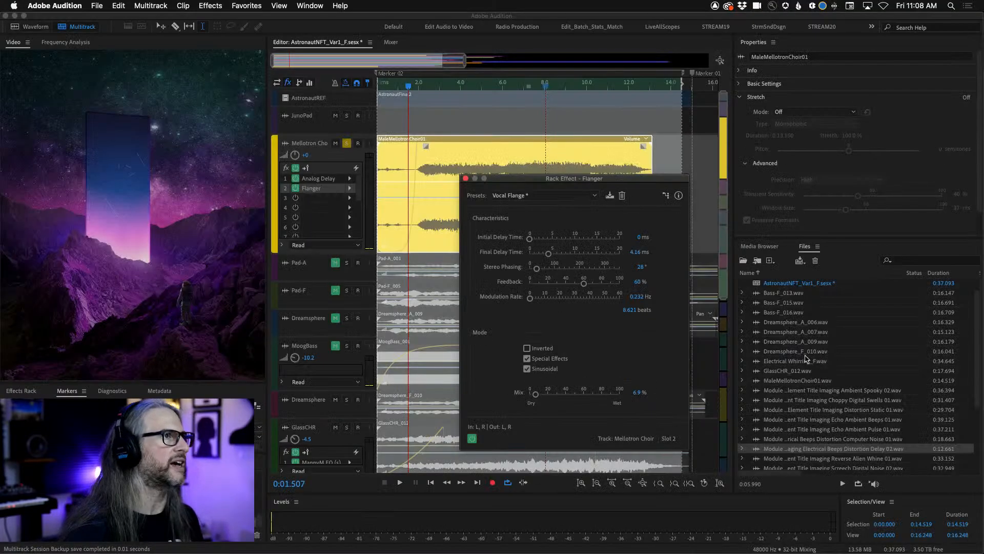
click(465, 178)
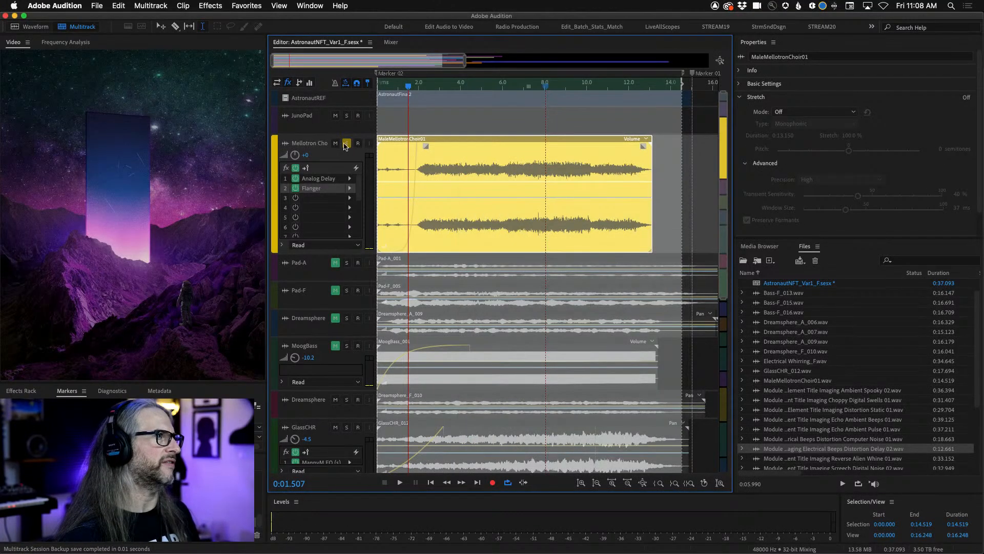
click(347, 143)
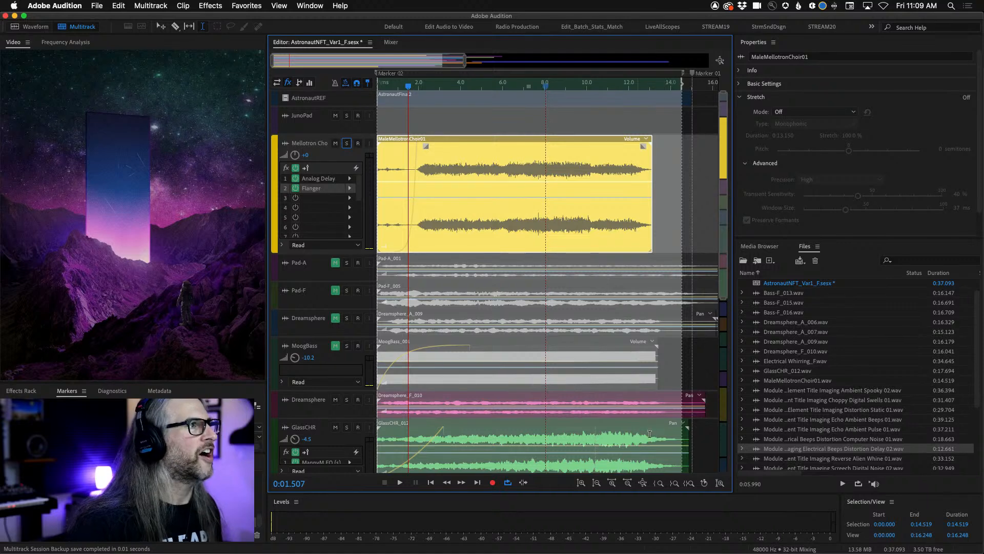
Play the session from the start and solo the Bass-F track together with the Dreamsphere track that holds Dreamsphere_F_010.
click(723, 315)
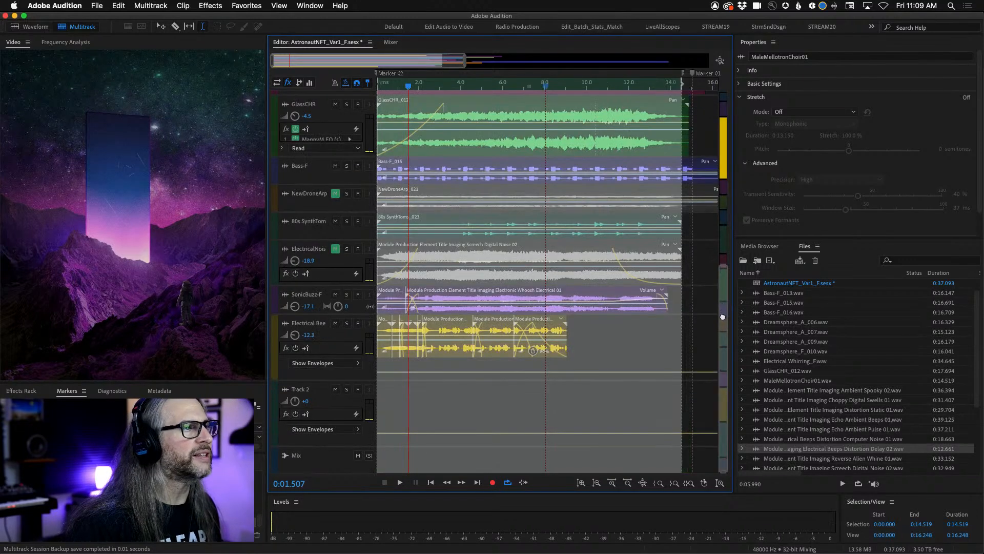
drag(723, 265, 730, 75)
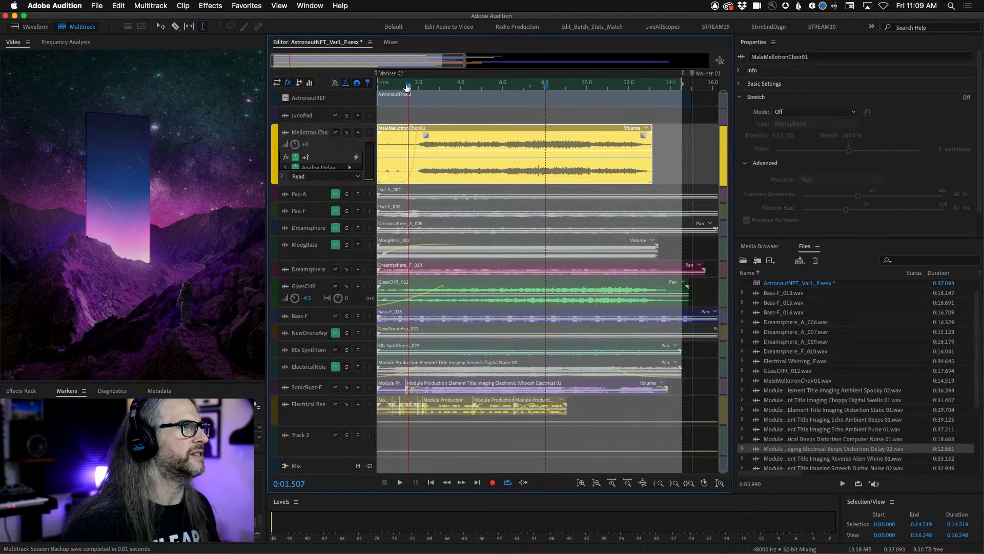
drag(407, 86, 361, 91)
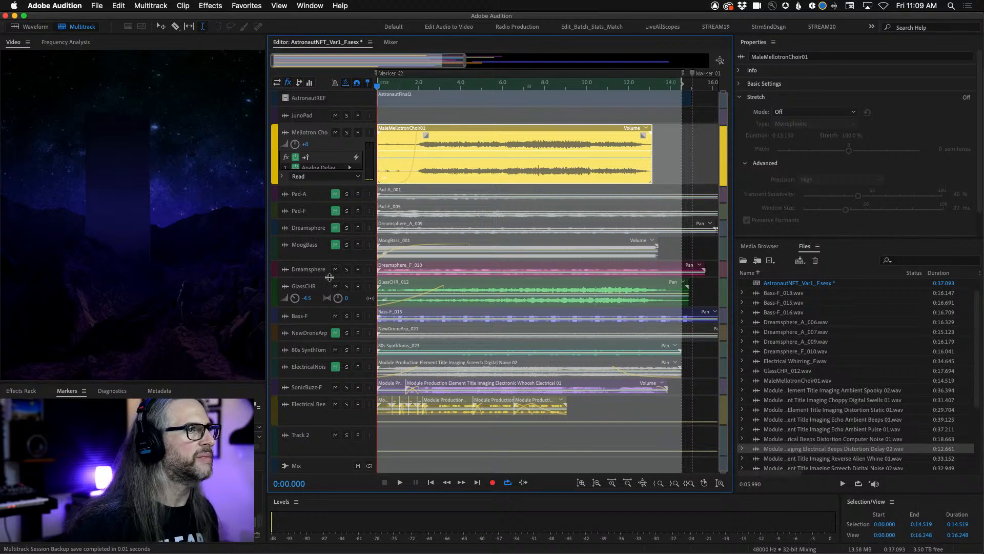
click(346, 316)
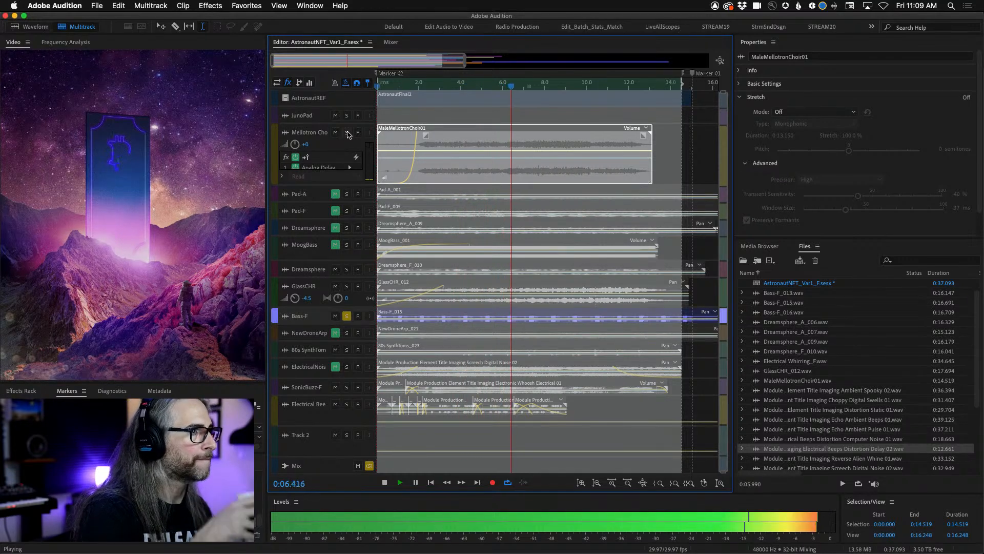
click(347, 270)
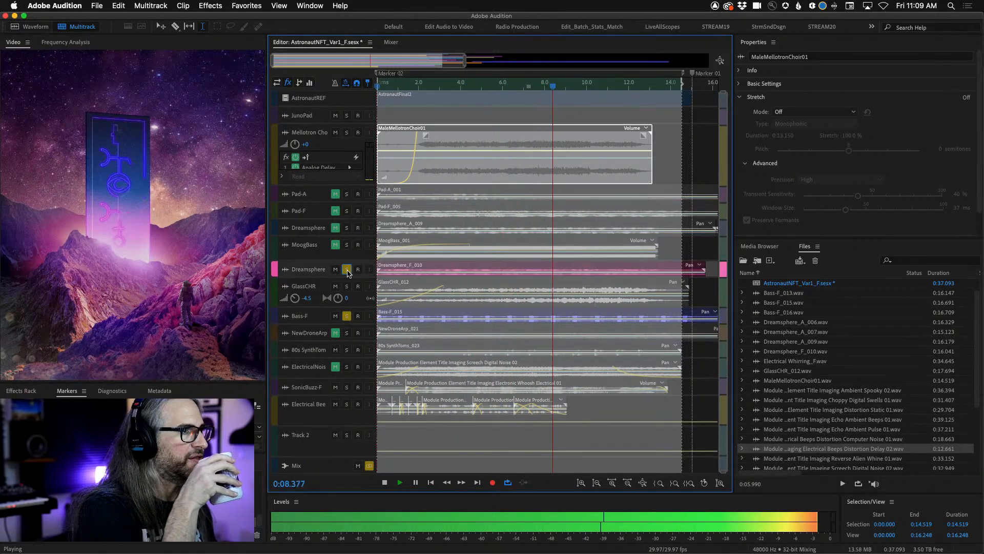
Enlarge the soloed Dreamsphere track and set its volume to -6 dB.
drag(325, 277, 325, 309)
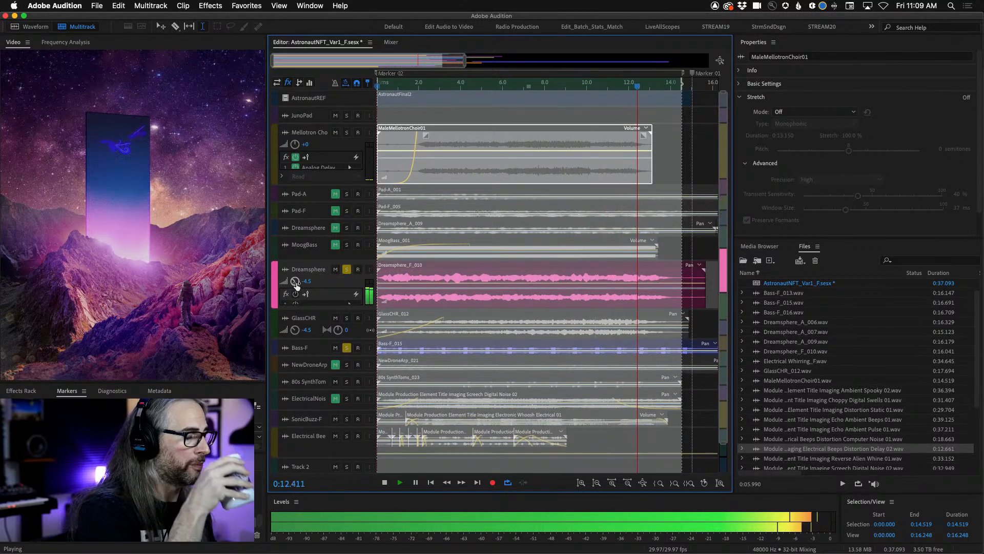
mouse_move(297, 286)
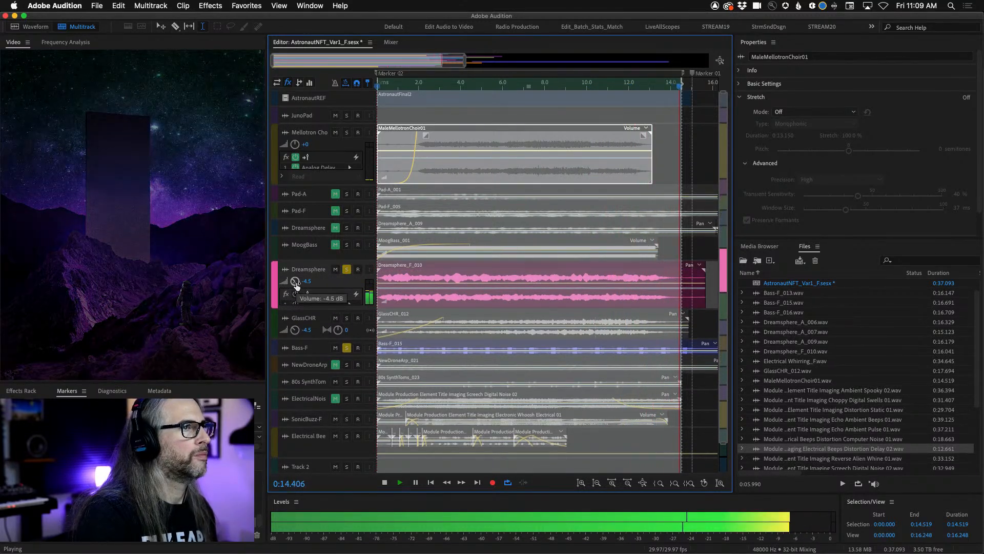
drag(297, 283, 297, 287)
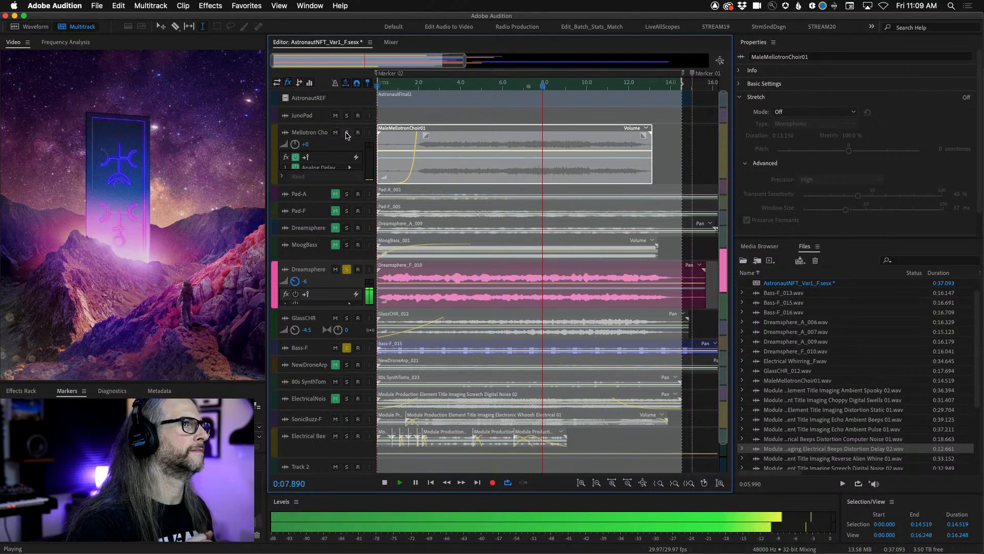
Add the Mellotron Choir to the solo at -1.5 dB and show the inputs and outputs in the track controls.
click(346, 133)
drag(293, 148, 293, 152)
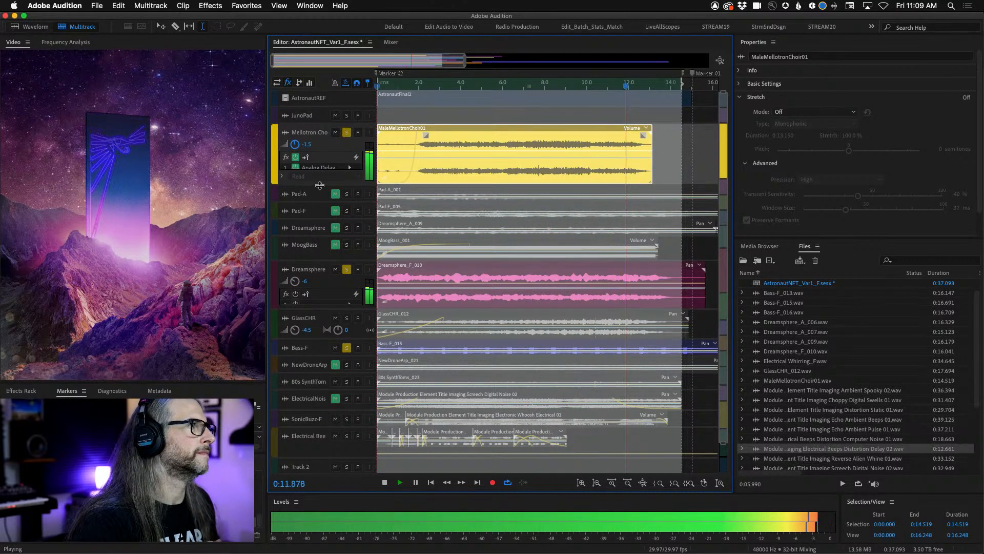
drag(320, 186, 322, 216)
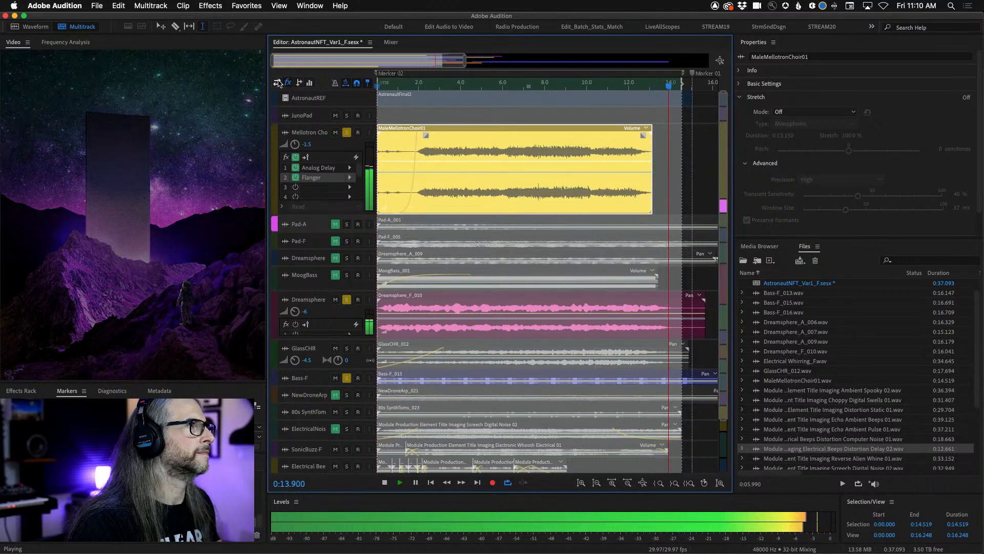
click(277, 83)
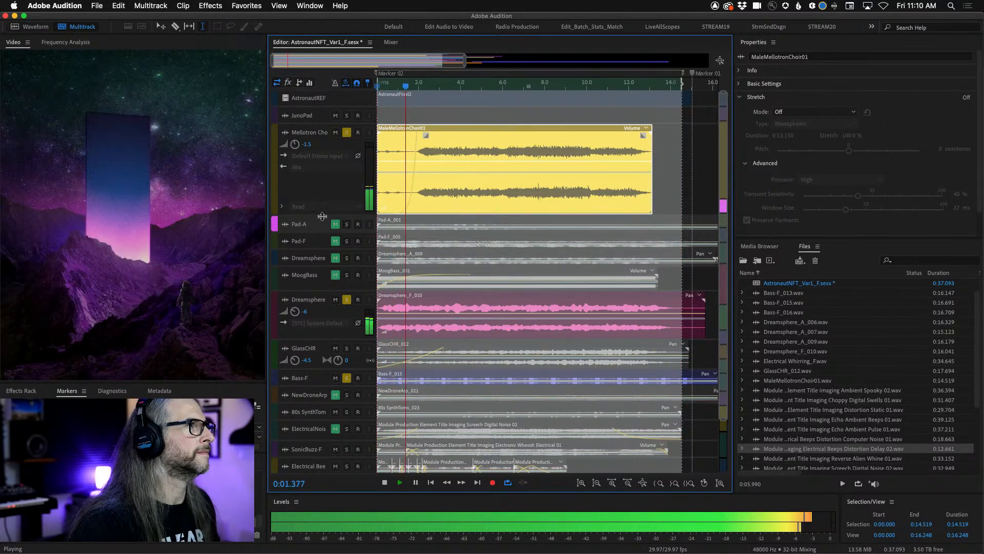
mouse_move(322, 218)
mouse_down()
mouse_move(321, 268)
mouse_move(325, 200)
mouse_up()
Pan the Mellotron Choir to R45 in the mixer during playback and return to the multitrack editor.
click(391, 42)
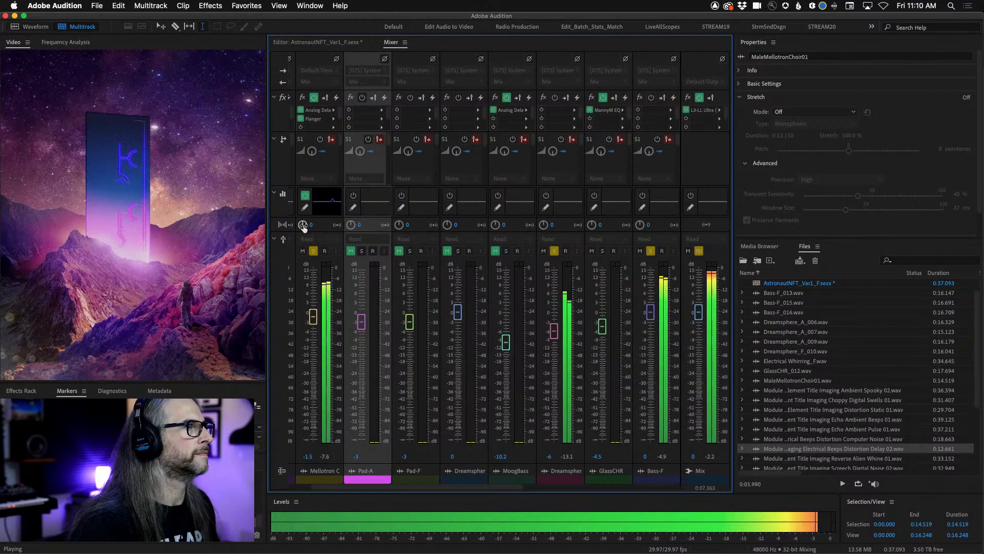
drag(302, 226, 305, 225)
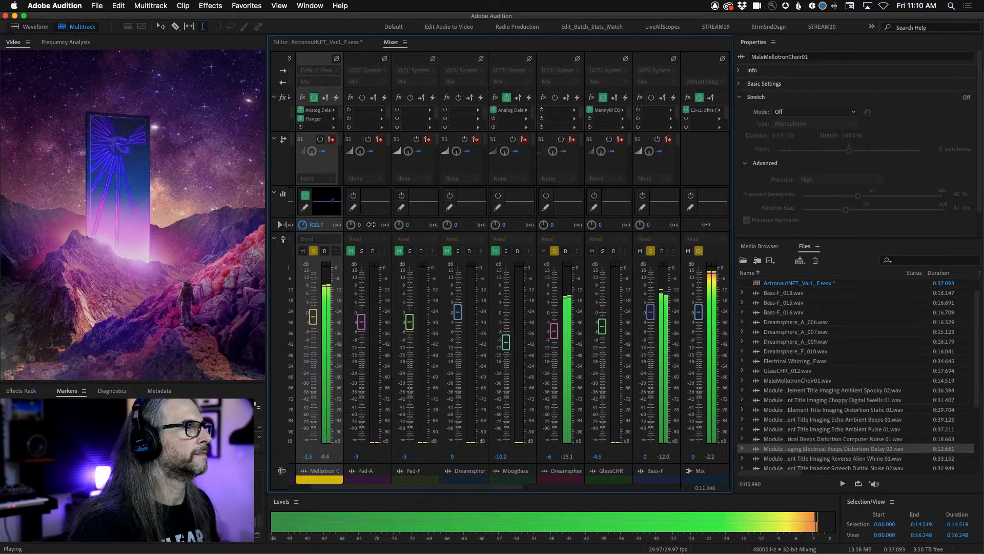
drag(371, 224, 420, 226)
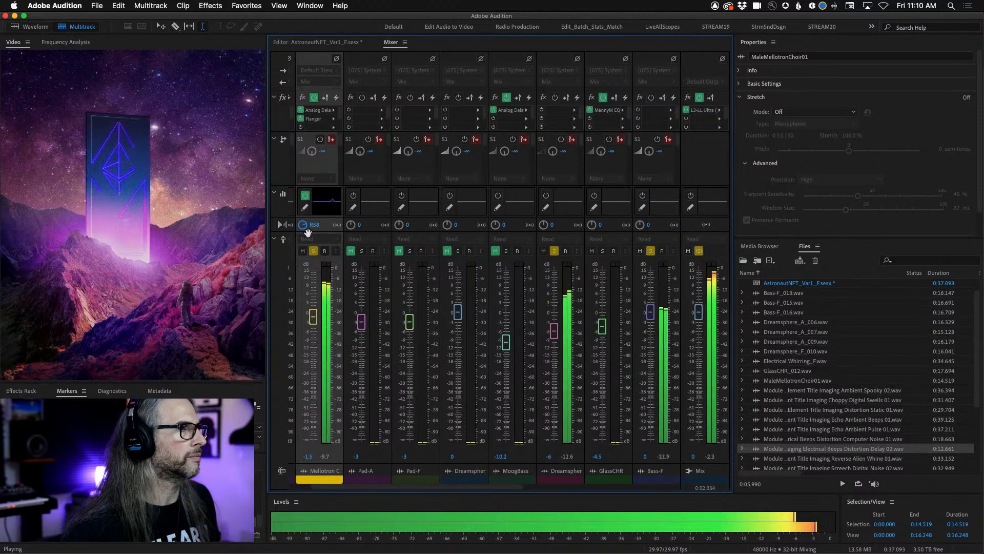
drag(303, 229, 298, 233)
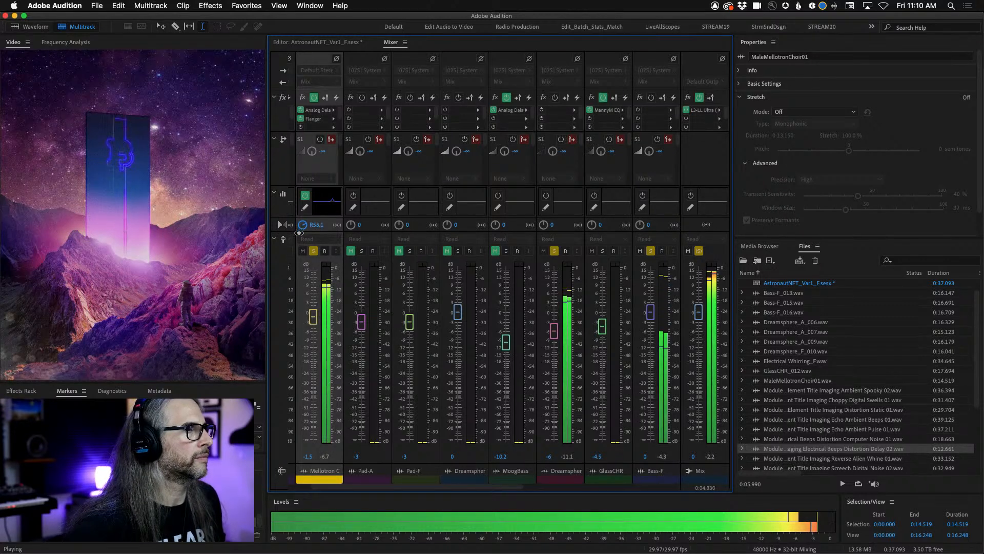
click(325, 44)
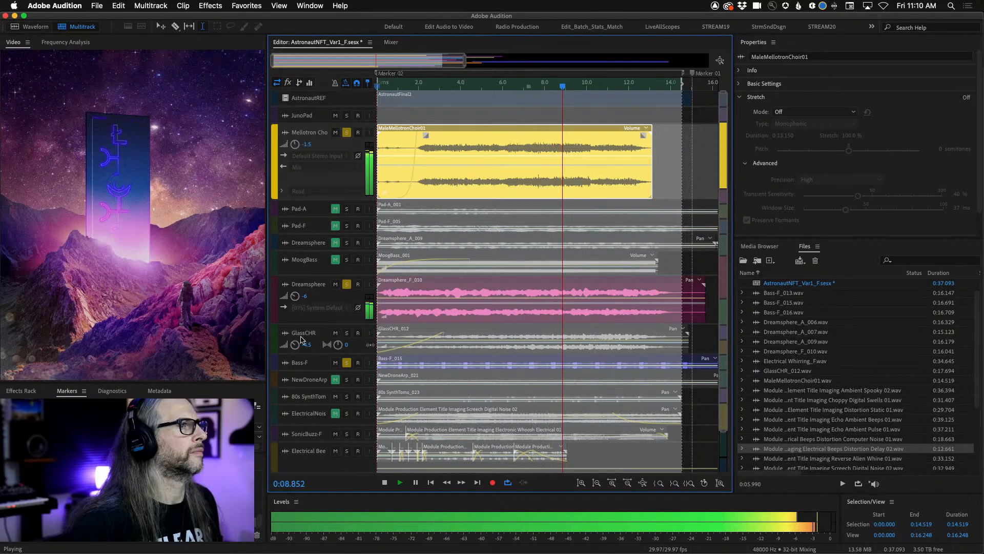
Solo the GlassCHR track, pan it to L37.4 in the mixer during playback and return to the multitrack editor.
click(347, 333)
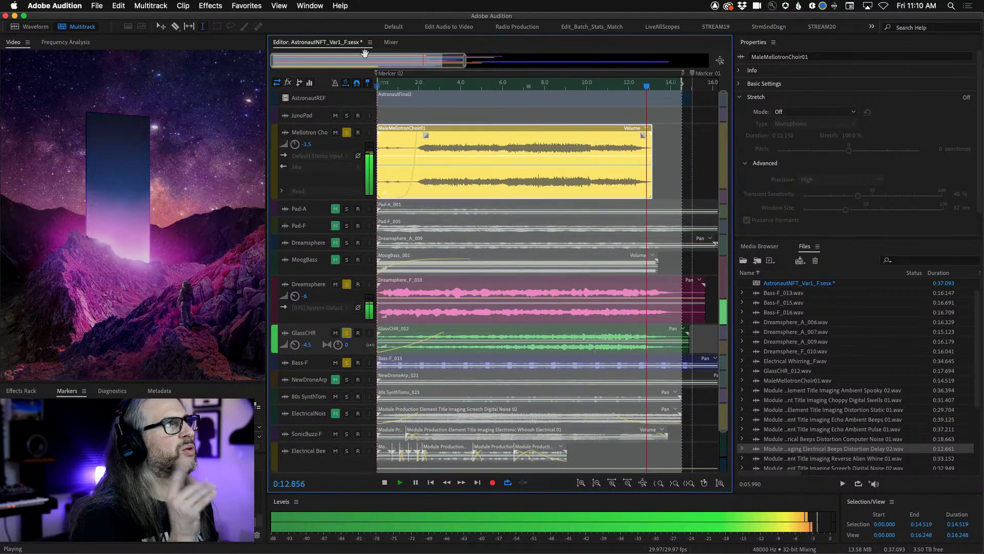
key(space)
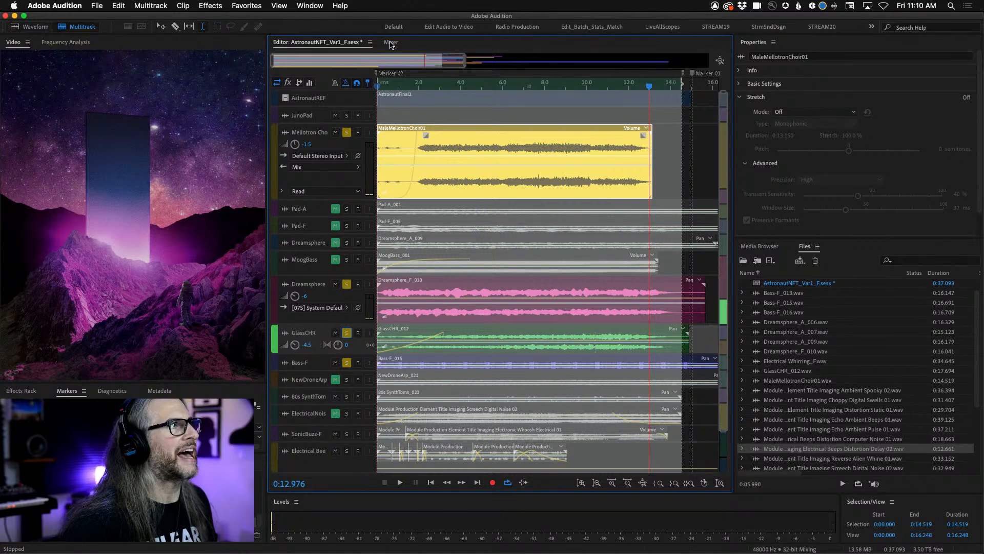
click(391, 43)
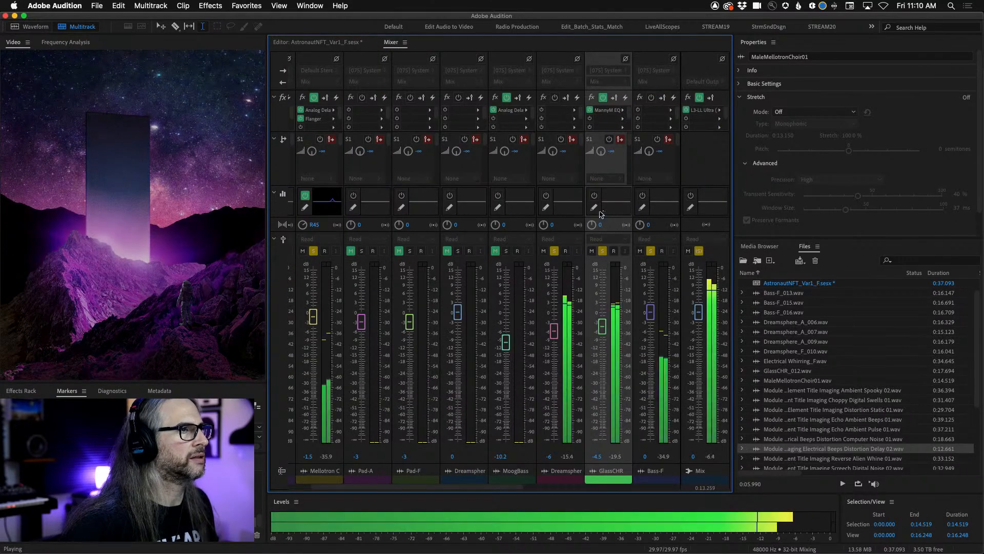
drag(589, 225, 584, 281)
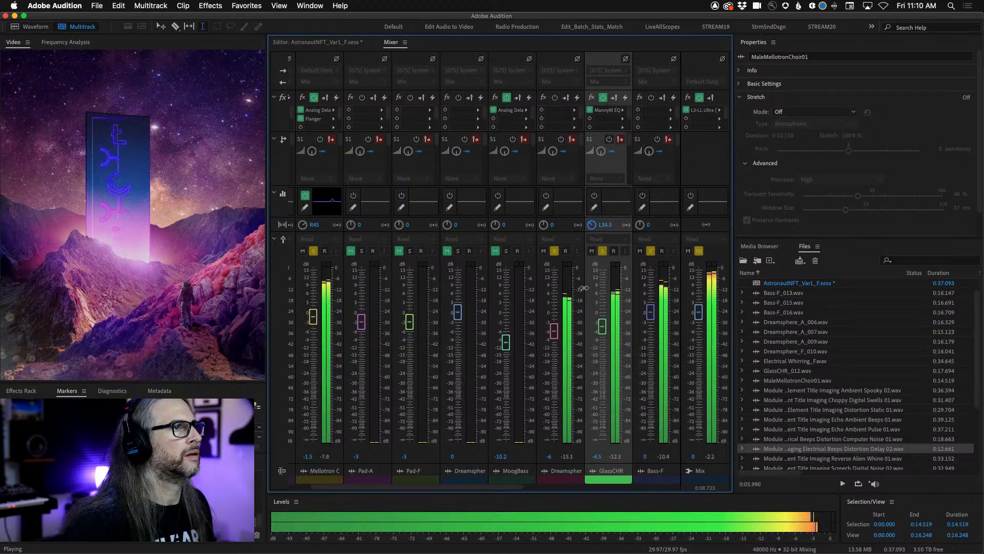
drag(584, 290, 586, 296)
click(302, 43)
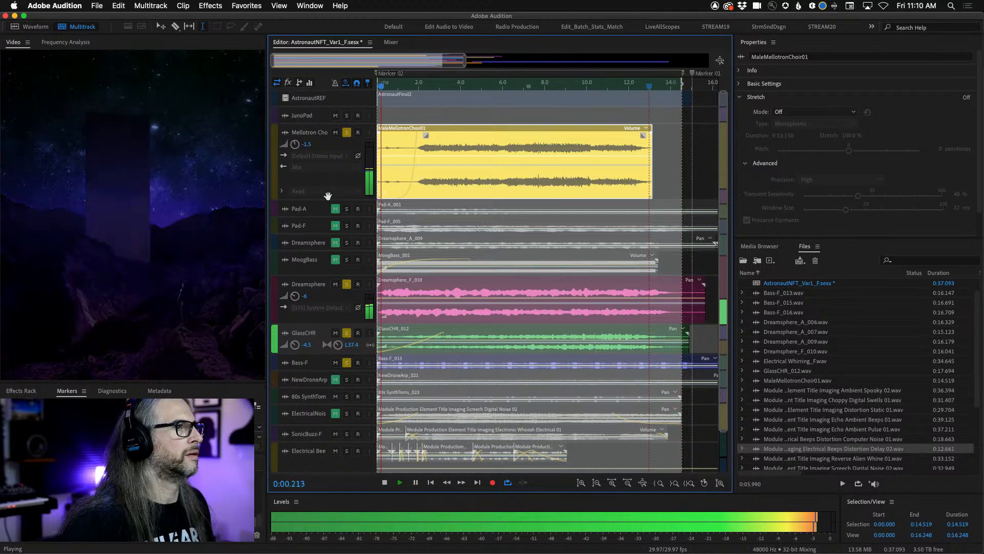
Add the SonicBuzz-F and electrical beeps tracks to the solo and briefly audition the 80s SynthTom track with them.
click(347, 436)
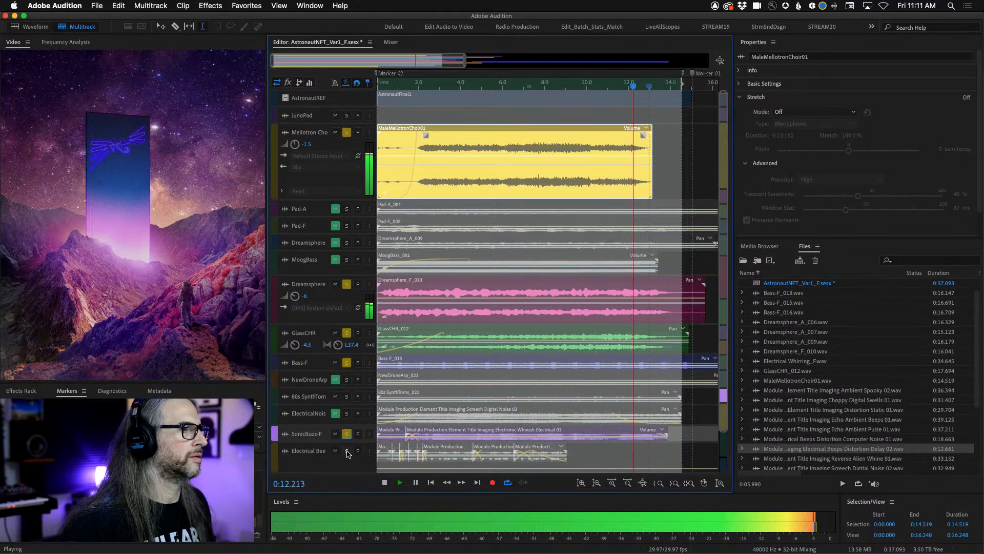
click(348, 451)
click(347, 397)
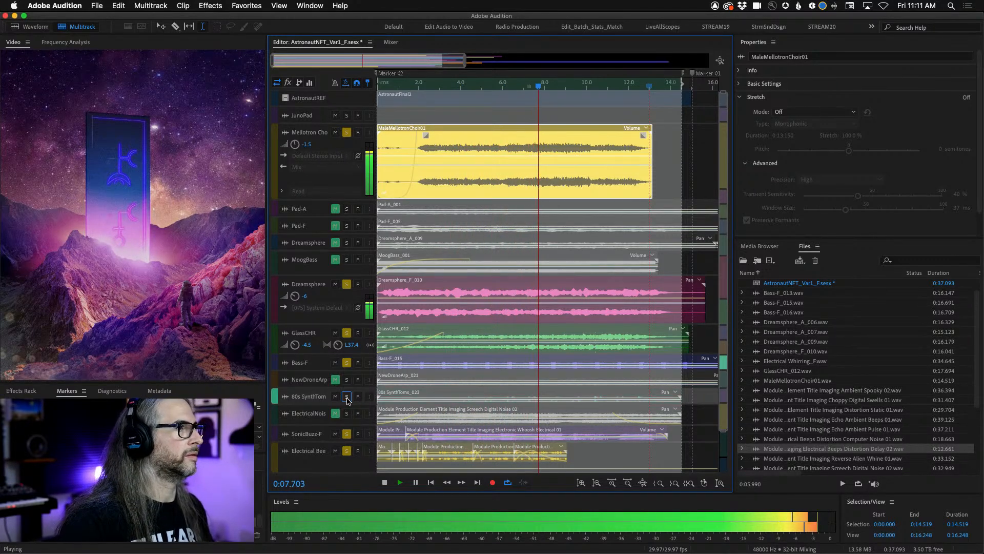
click(347, 397)
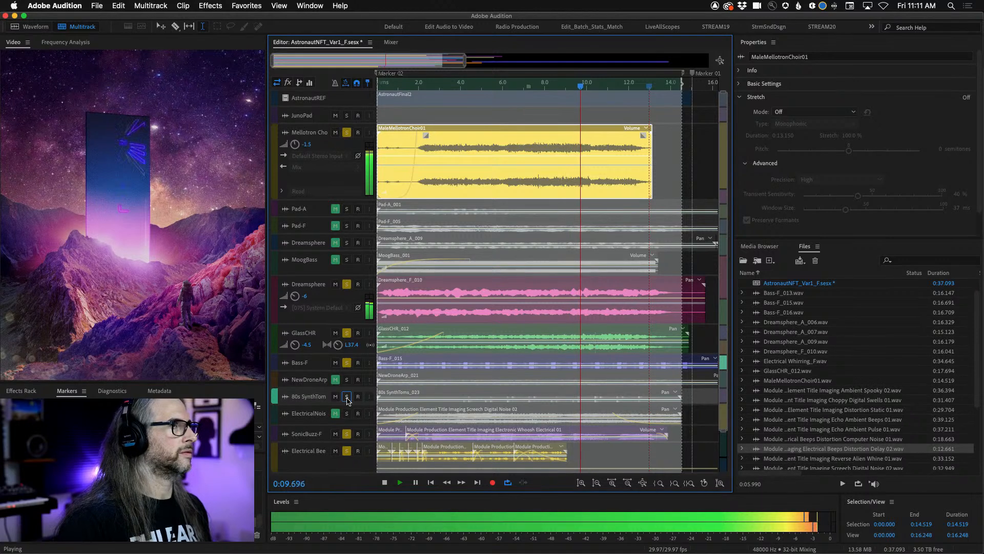
Reduce the Mellotron Choir track's height, stop playback and save the session.
drag(333, 201, 333, 166)
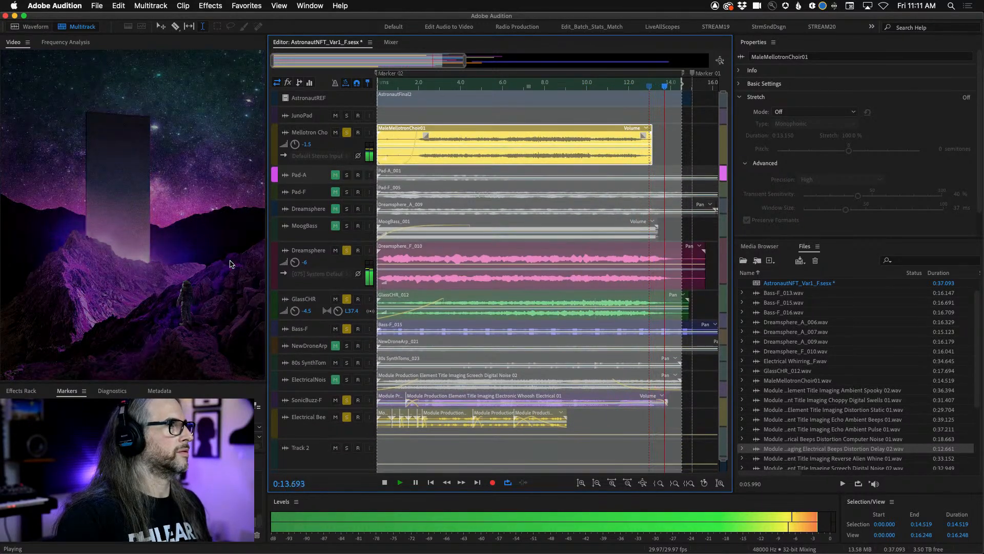
key(space)
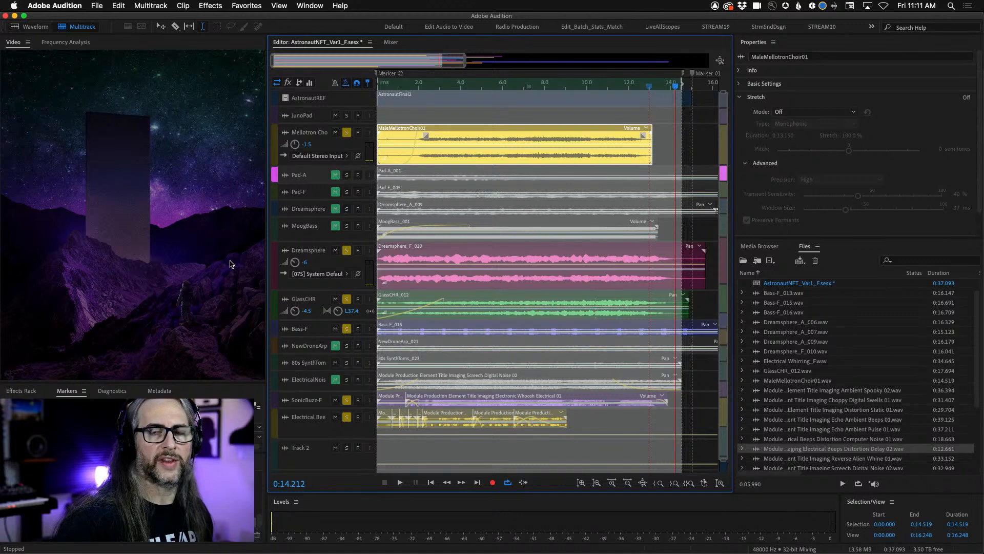
key(super+s)
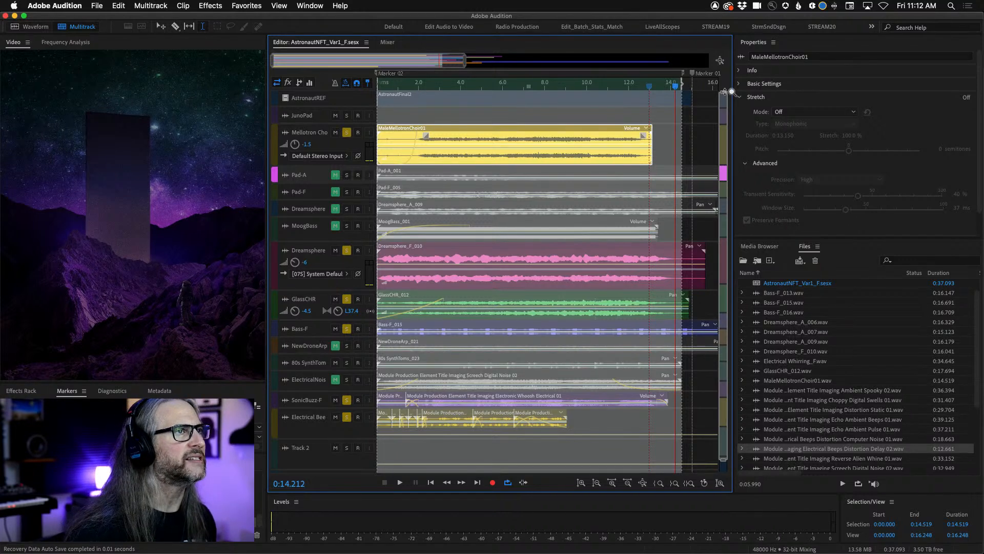
drag(725, 92, 729, 71)
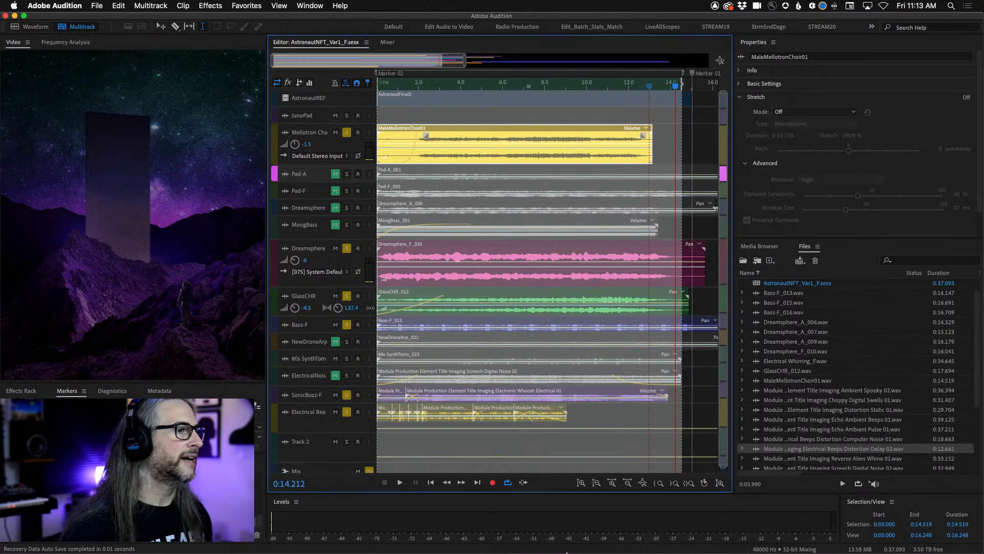
Play the soloed mix from the start, and listen again with the GlassCHR track taken out of the solo.
mouse_move(567, 552)
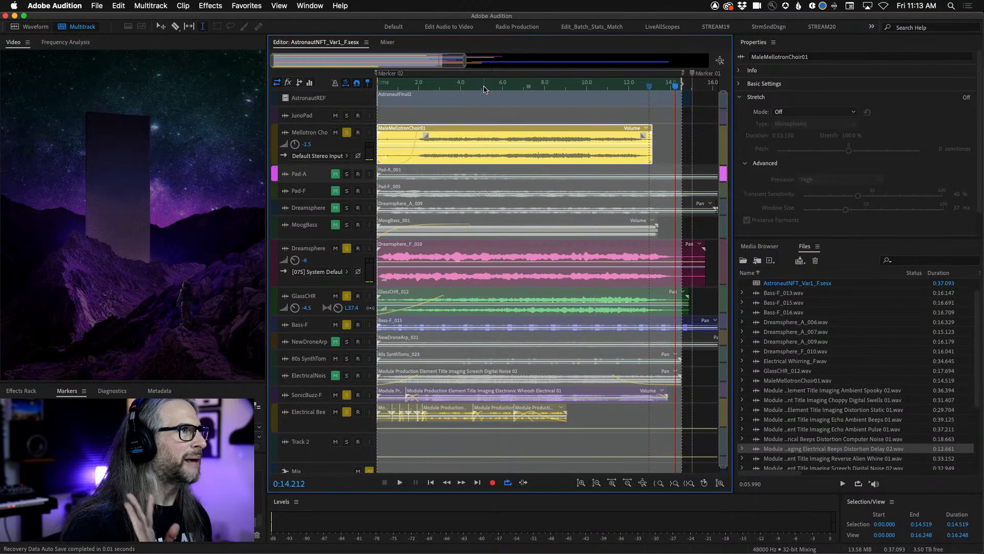
drag(483, 85, 362, 91)
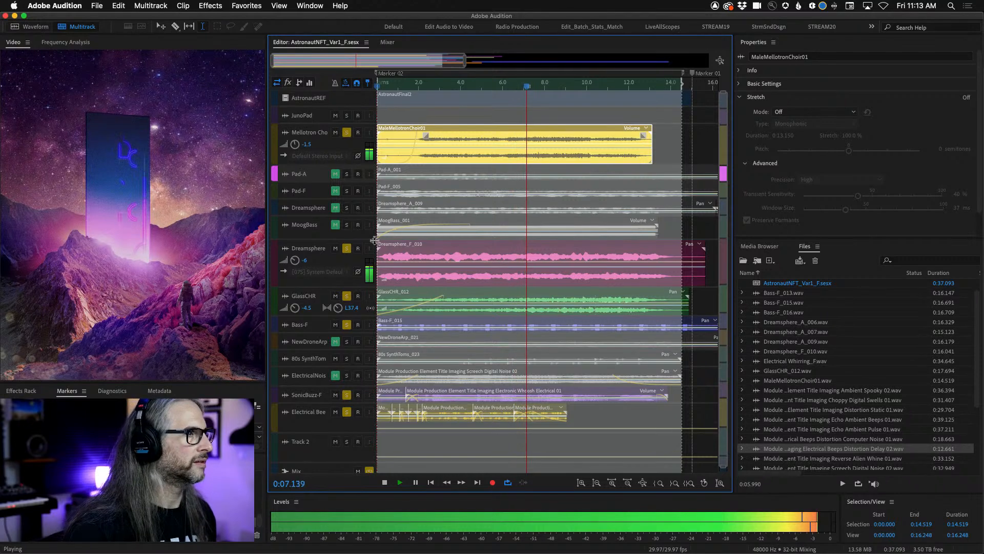
key(space)
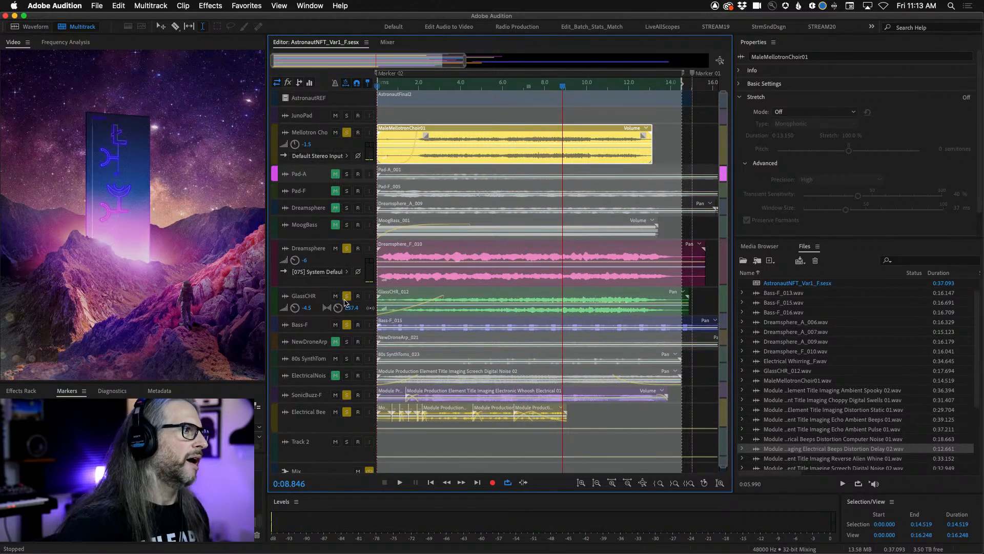
click(347, 298)
key(space)
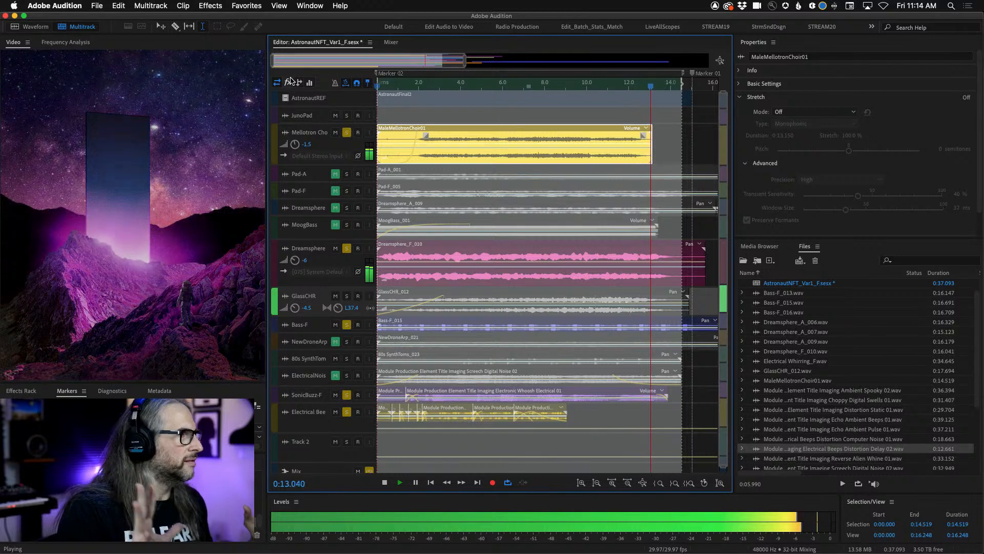
key(space)
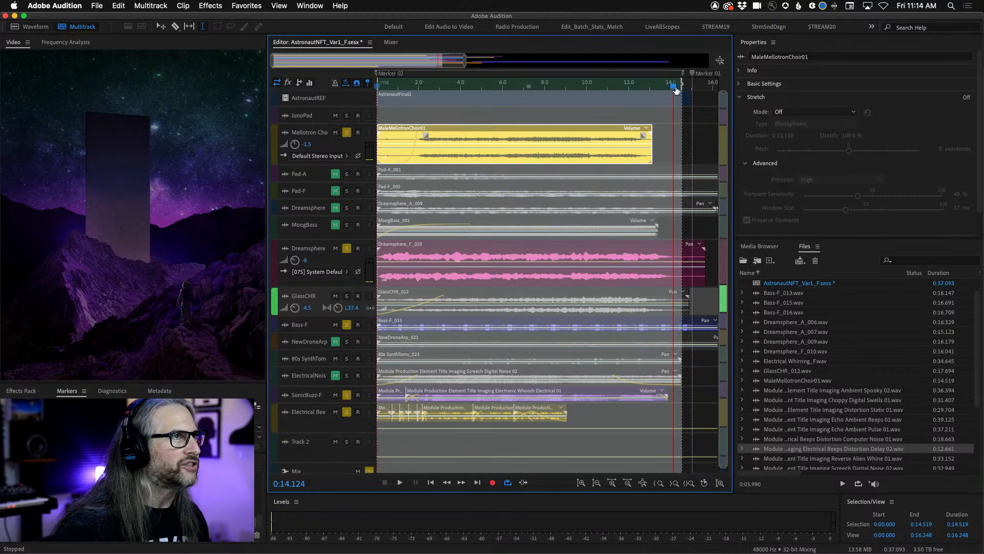
Open the electronic whoosh clip on the SonicBuzz-F track in the waveform editor and undo its Pitch Shifter effect.
drag(676, 91, 616, 352)
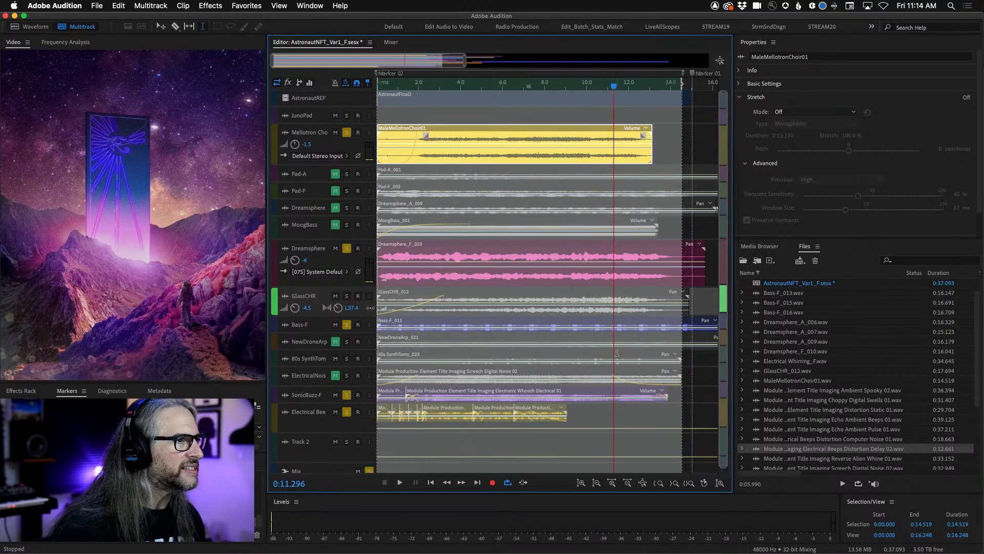
double_click(617, 394)
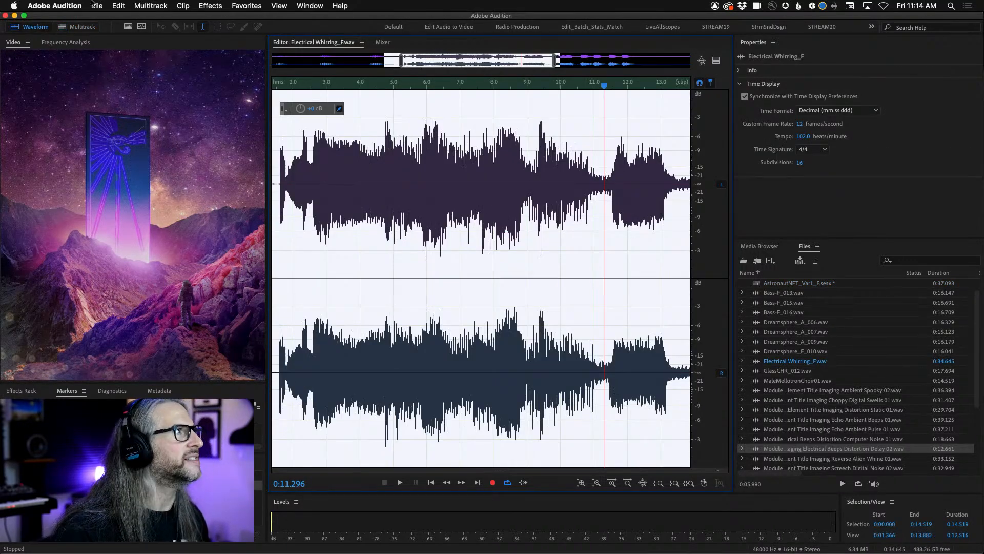
click(118, 5)
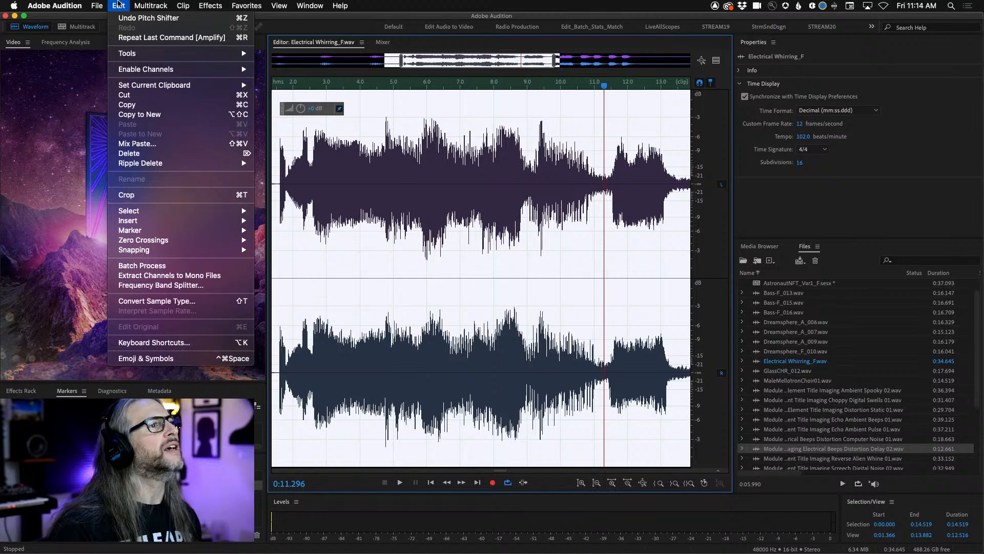
click(119, 5)
click(445, 197)
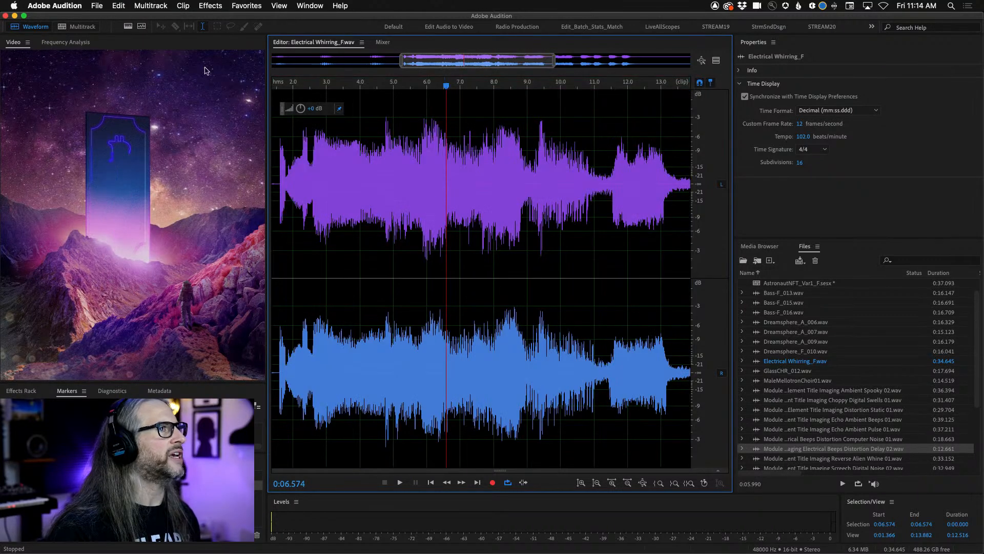
click(118, 6)
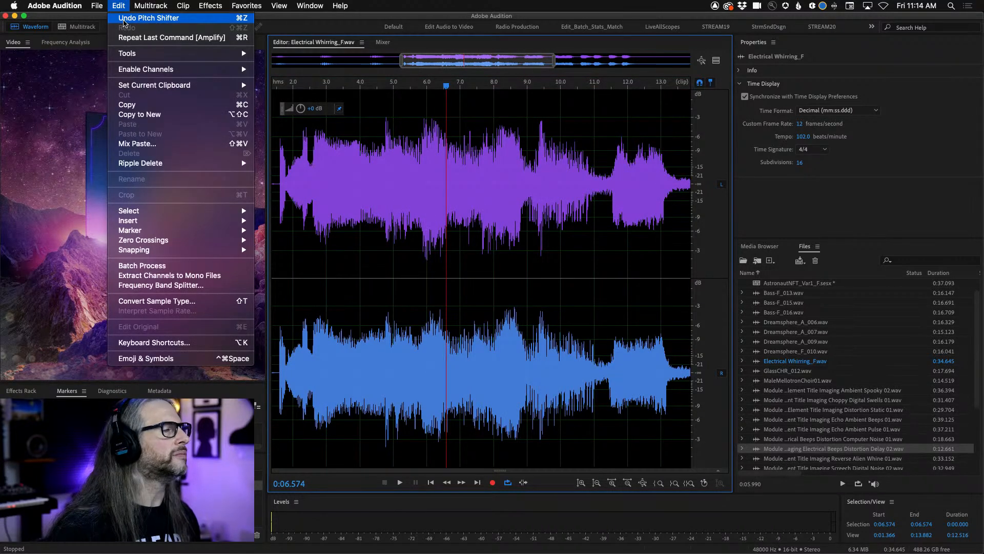
click(123, 23)
scroll(557, 241, right, 5)
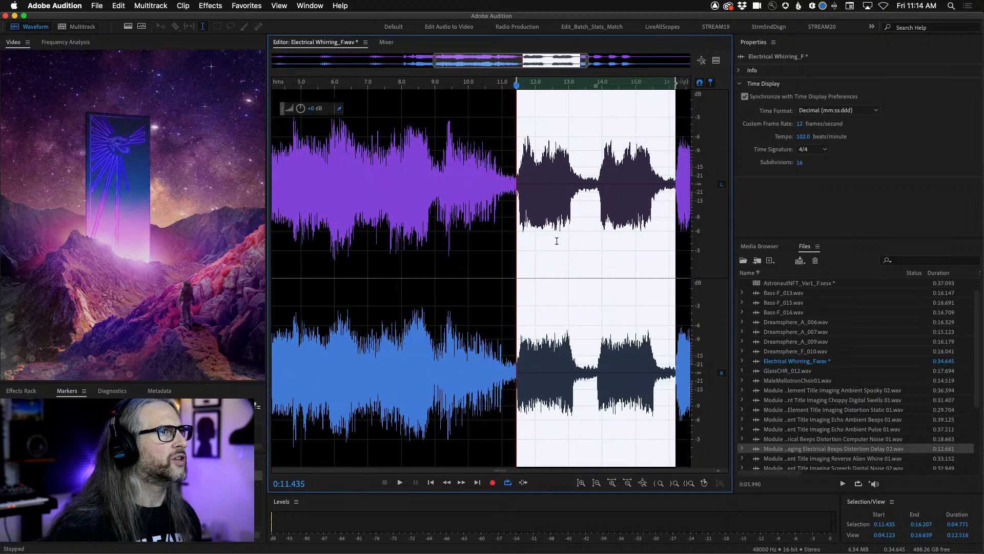
Audition the Electrical Whirring_F.wav audio without the pitch shift from about 9.1 seconds.
click(502, 155)
key(space)
click(445, 135)
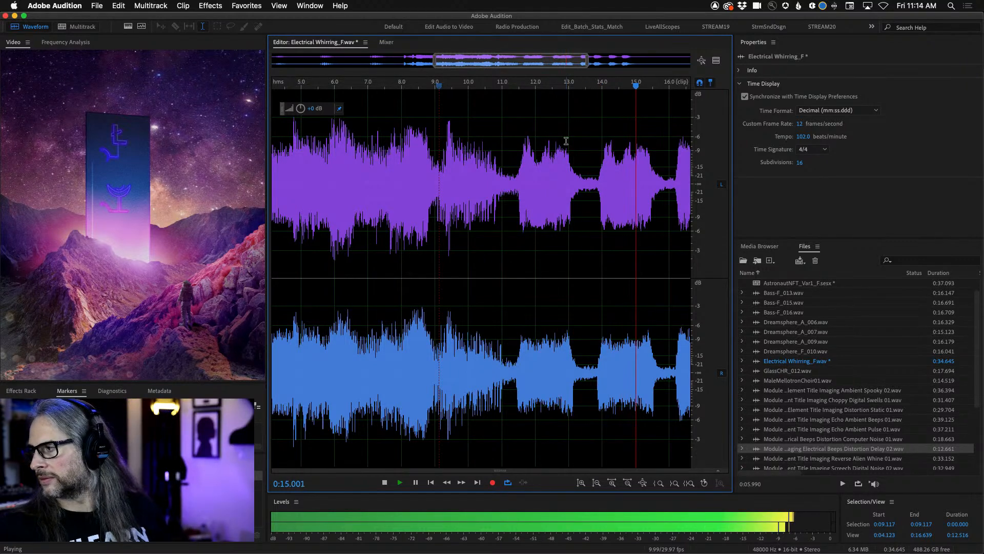
key(space)
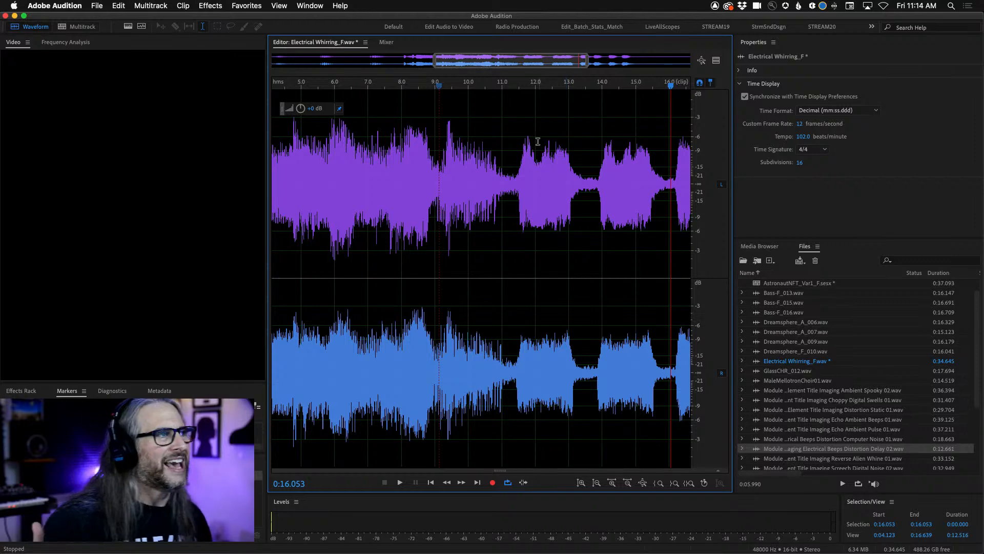
Redo the Pitch Shifter on Electrical Whirring_F.wav, then undo and redo it once more to compare the waveforms.
click(516, 136)
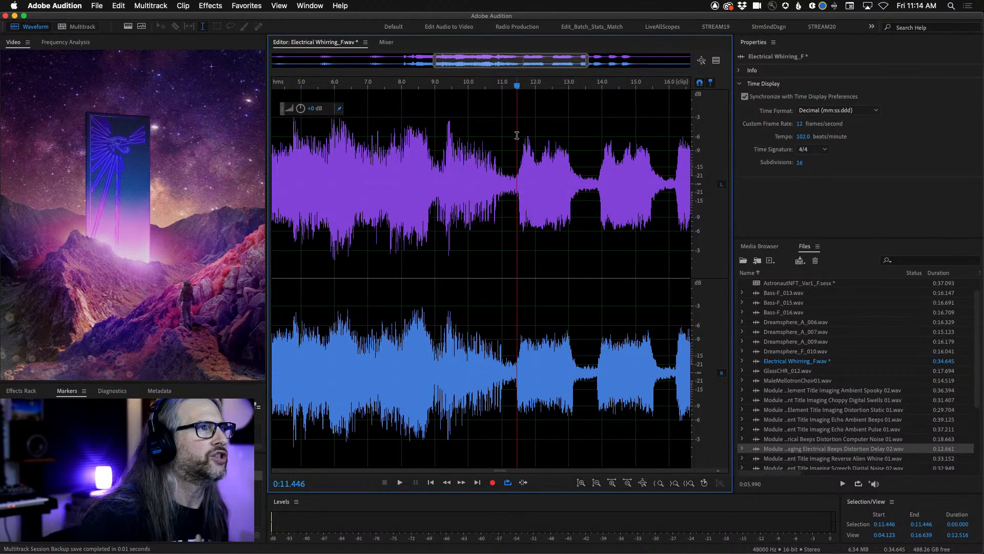
click(125, 5)
click(125, 29)
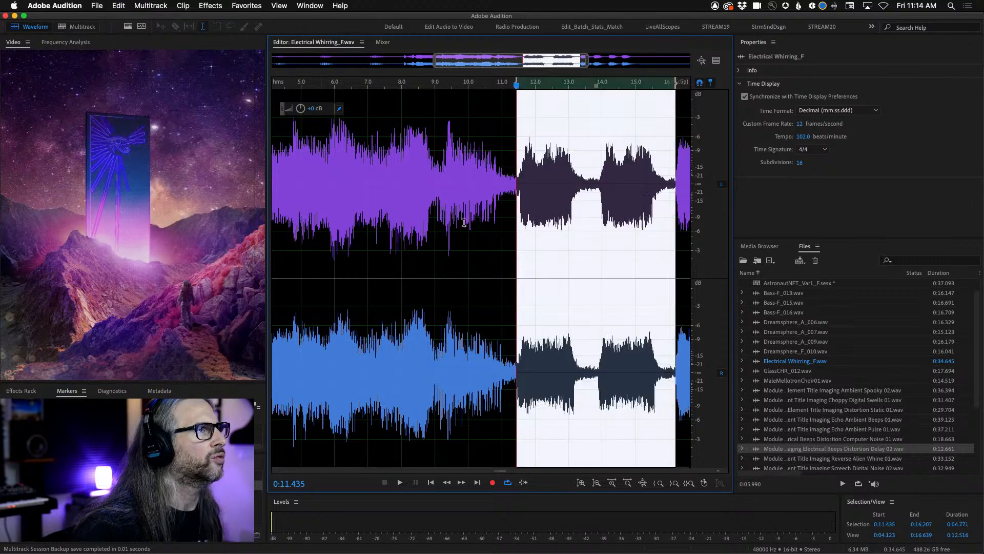
click(125, 5)
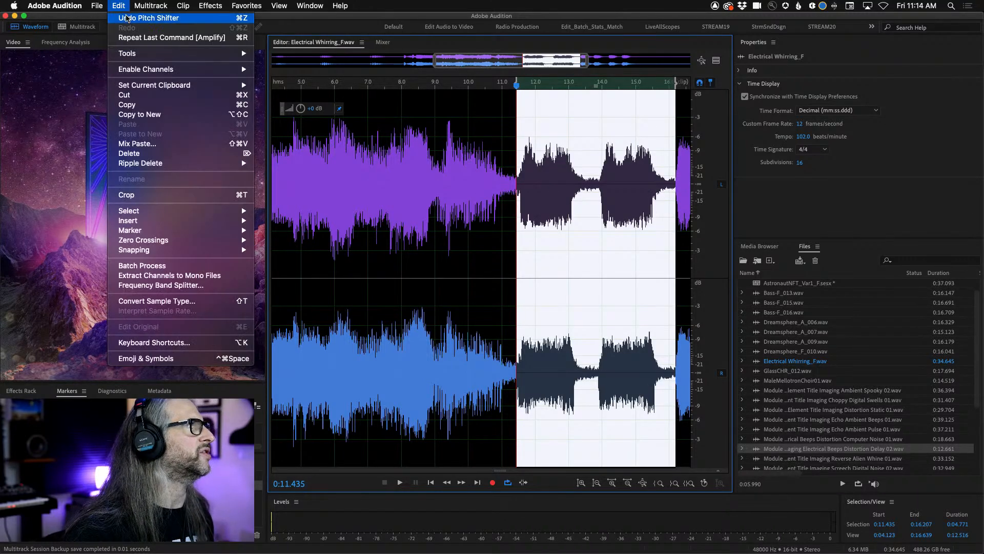
click(124, 6)
click(121, 6)
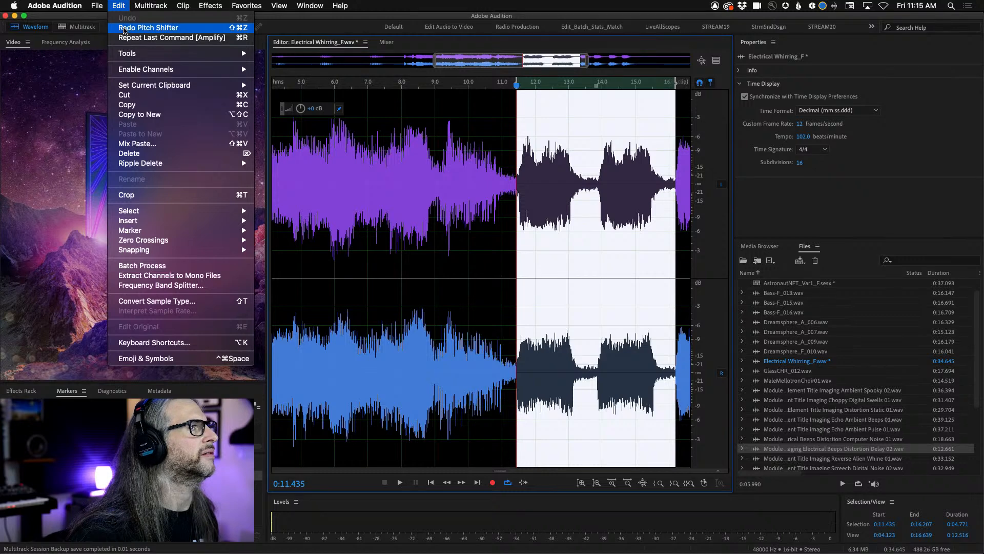
click(124, 30)
Play the pitch-shifted selection, return to the multitrack session and audition the mix from the start without GlassCHR.
key(space)
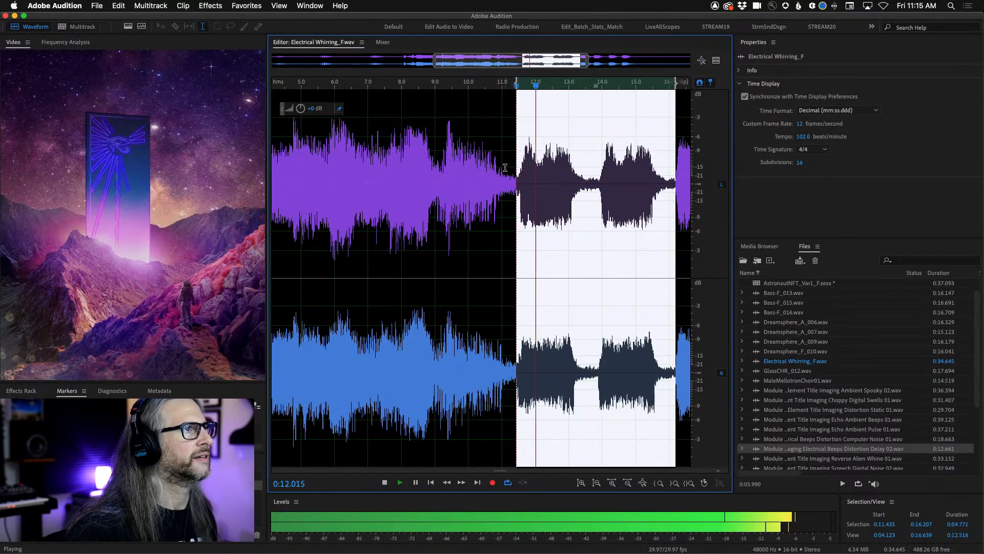
key(space)
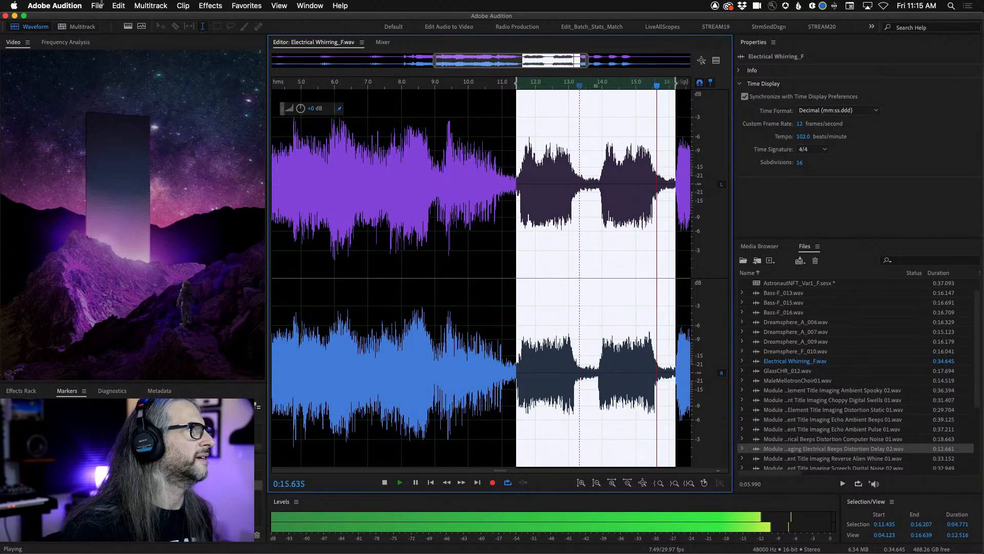
click(82, 27)
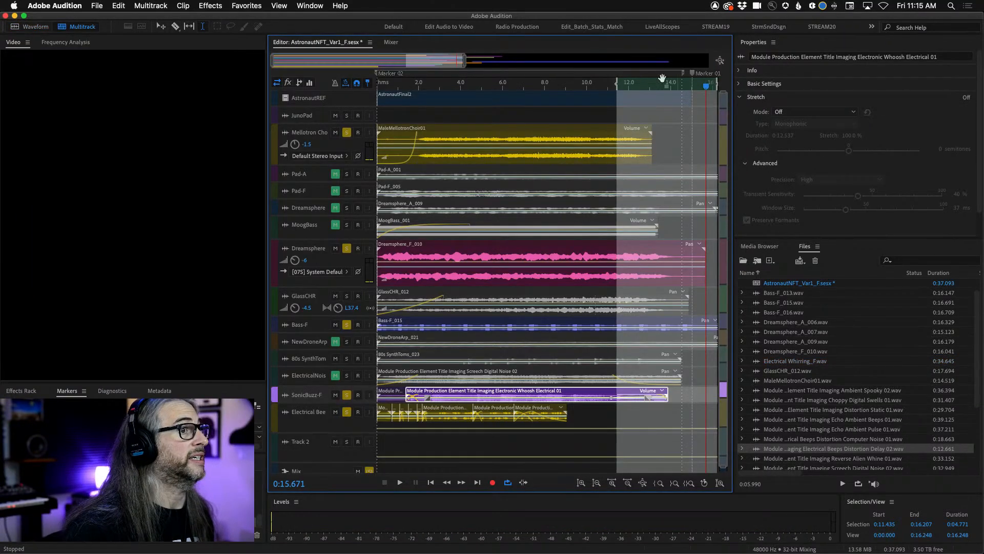
click(488, 86)
double_click(51, 427)
key(space)
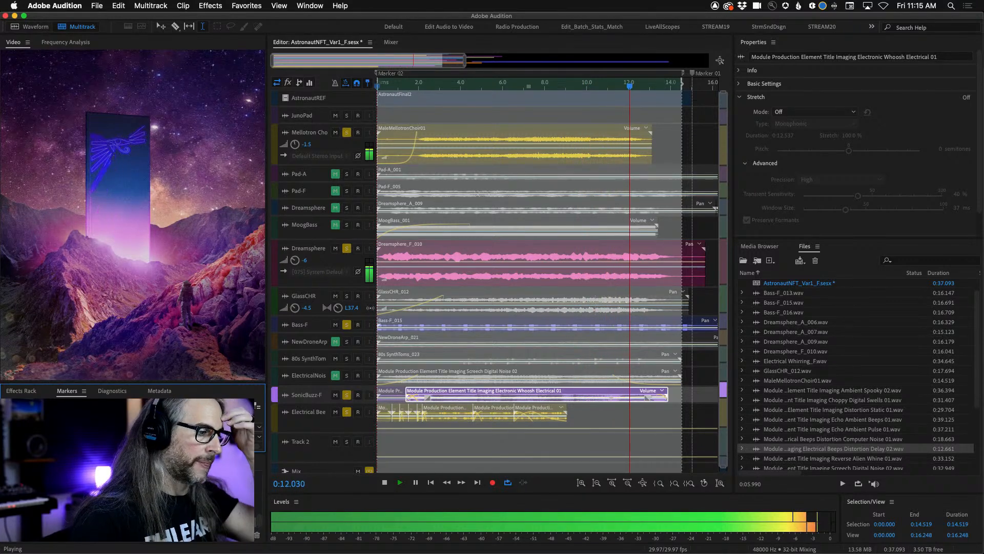
key(space)
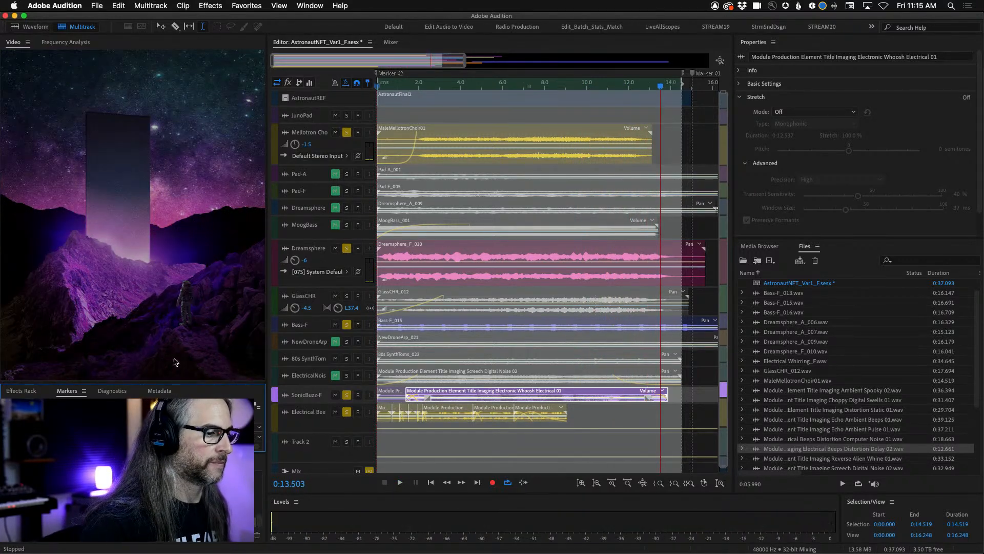
Add the GlassCHR track back to the solo and play the mix from the beginning.
scroll(664, 87, right, 1)
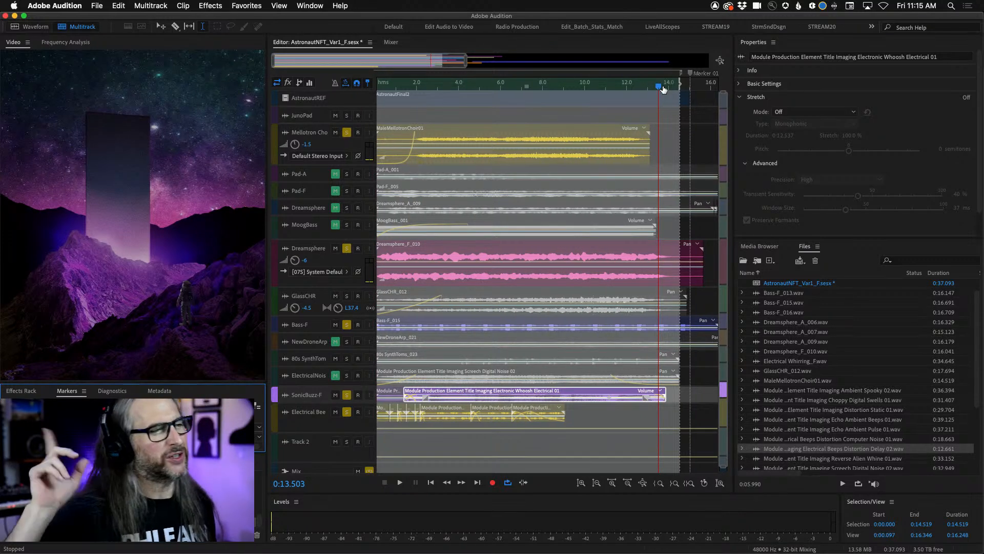
drag(659, 88, 315, 104)
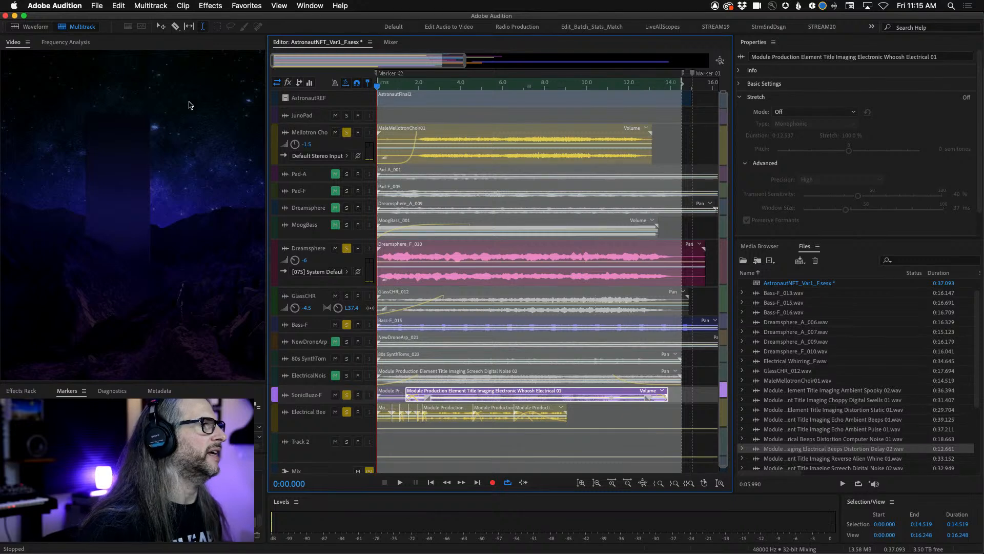
click(348, 296)
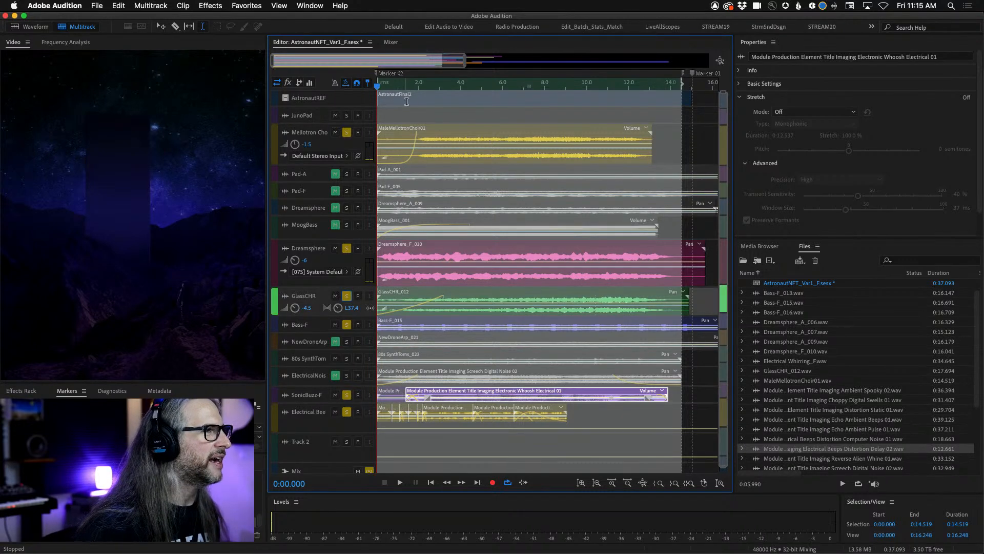
drag(401, 88, 323, 102)
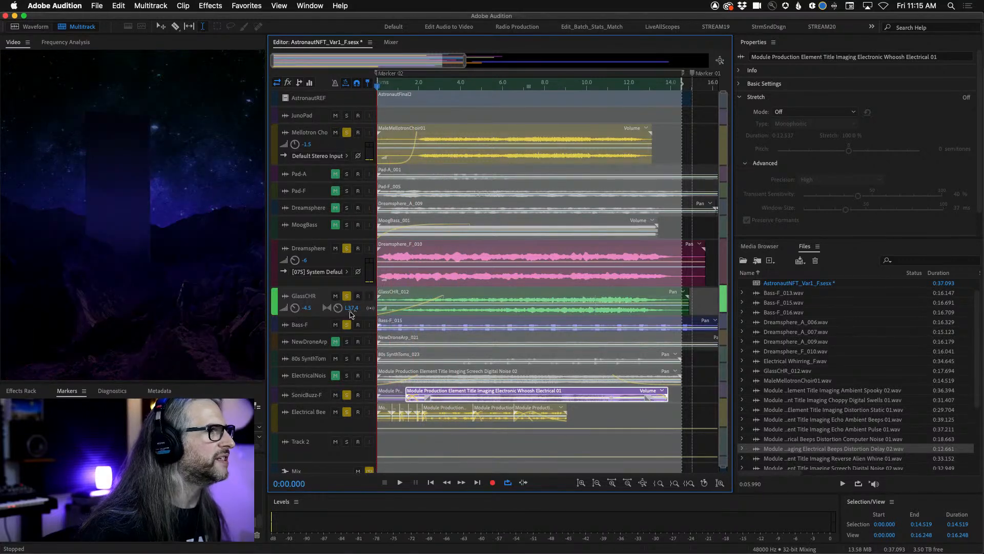
key(space)
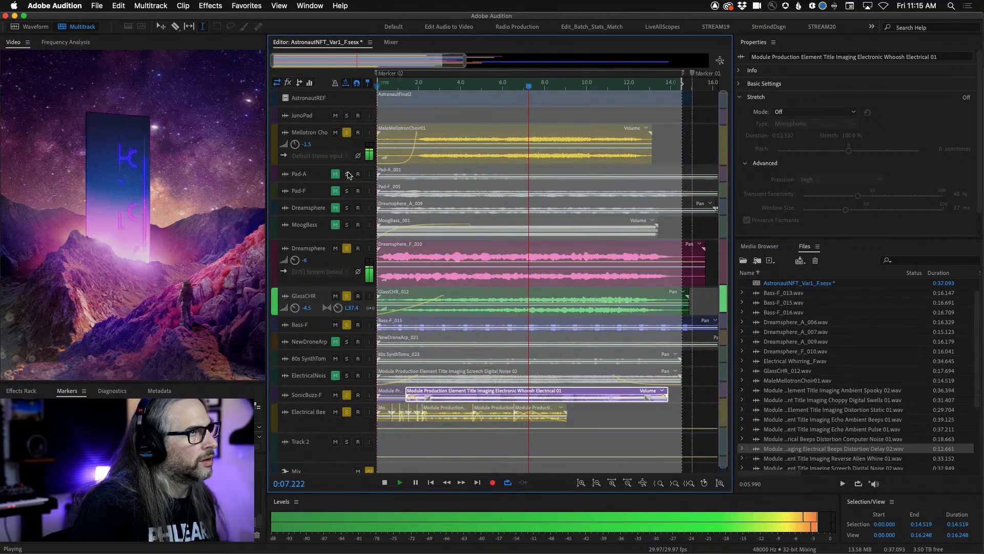
key(space)
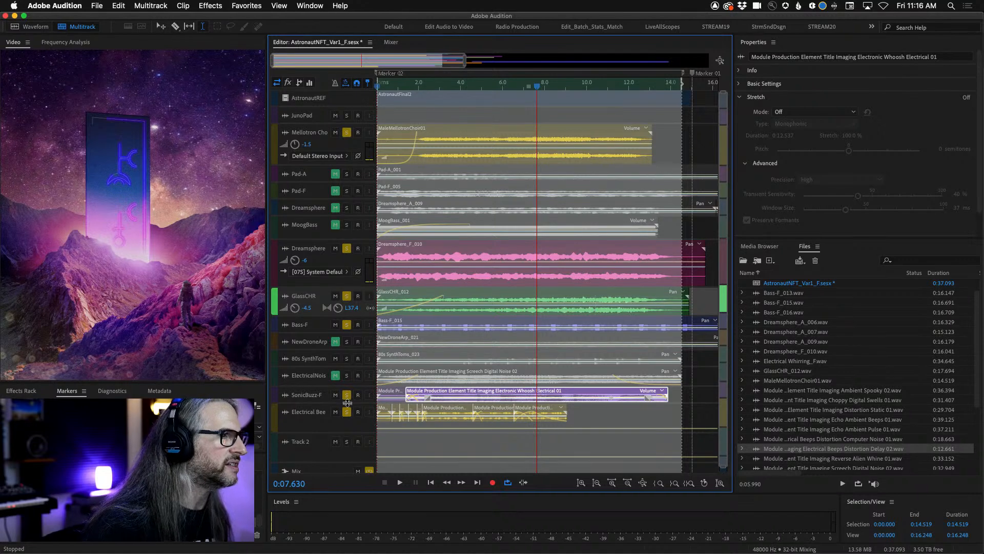
Return the playhead to the start and save the multitrack session.
key(Home)
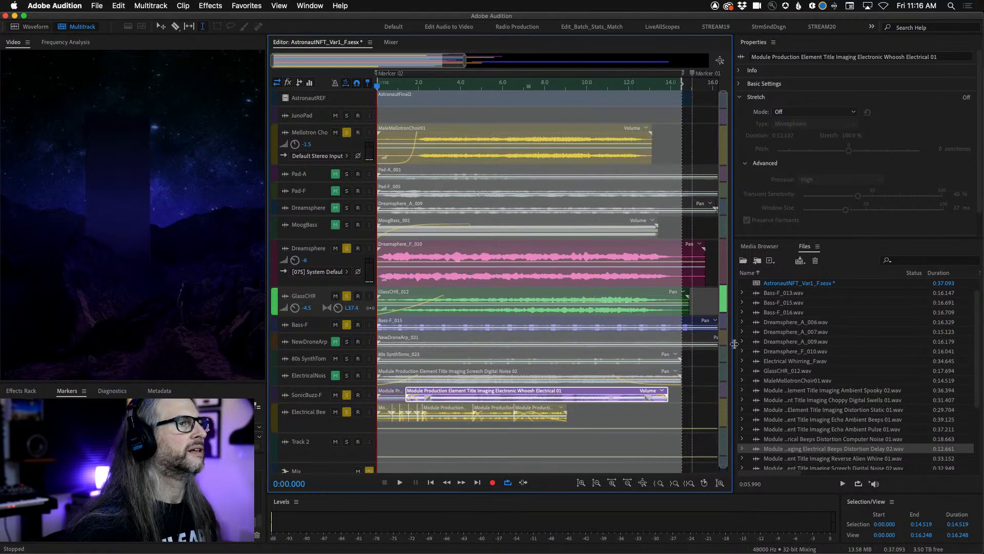
click(98, 5)
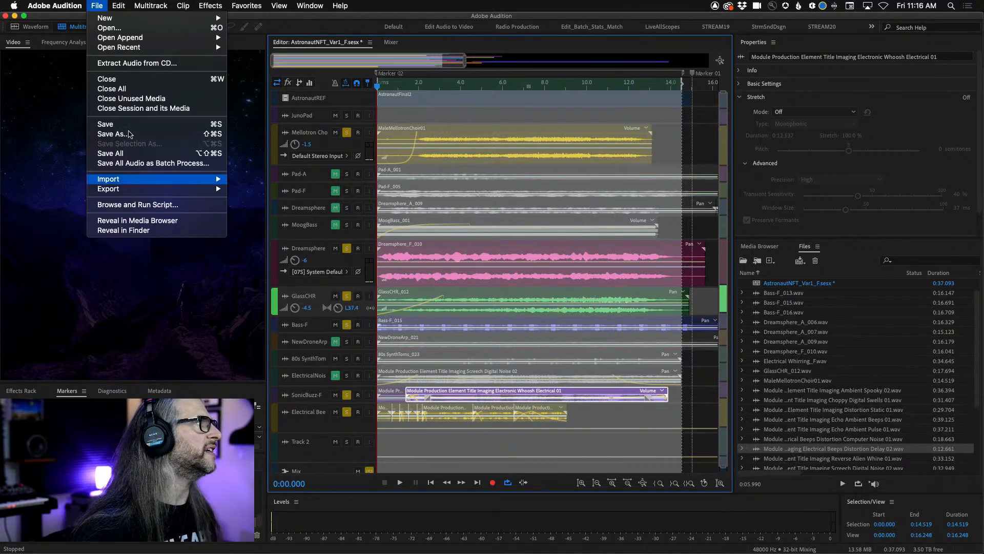
click(109, 124)
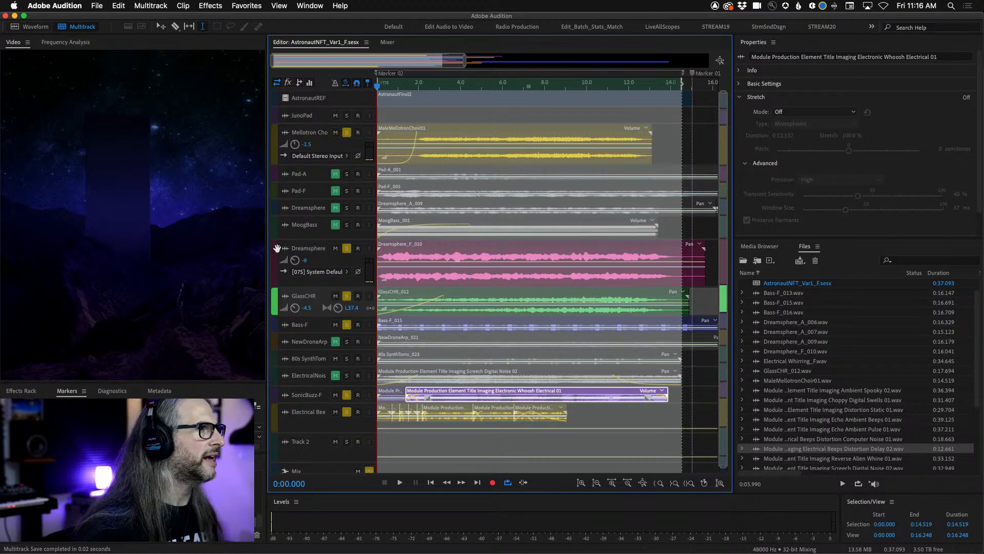
Group the soloed tracks below Mellotron Choir in the order Dreamsphere_F, GlassCHR, Bass-F, SonicBuzz-F and electrical beeps.
drag(277, 248, 279, 169)
drag(278, 302, 296, 208)
drag(278, 326, 295, 241)
drag(279, 395, 290, 261)
drag(279, 418, 291, 282)
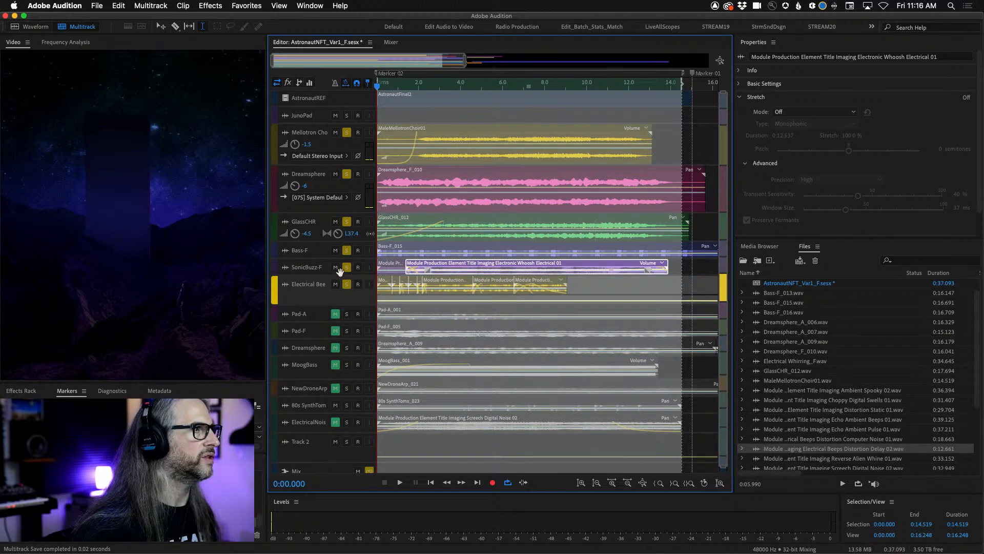
Clear all track solos and mute the six grouped tracks from the electrical beeps up to Mellotron Choir.
click(369, 471)
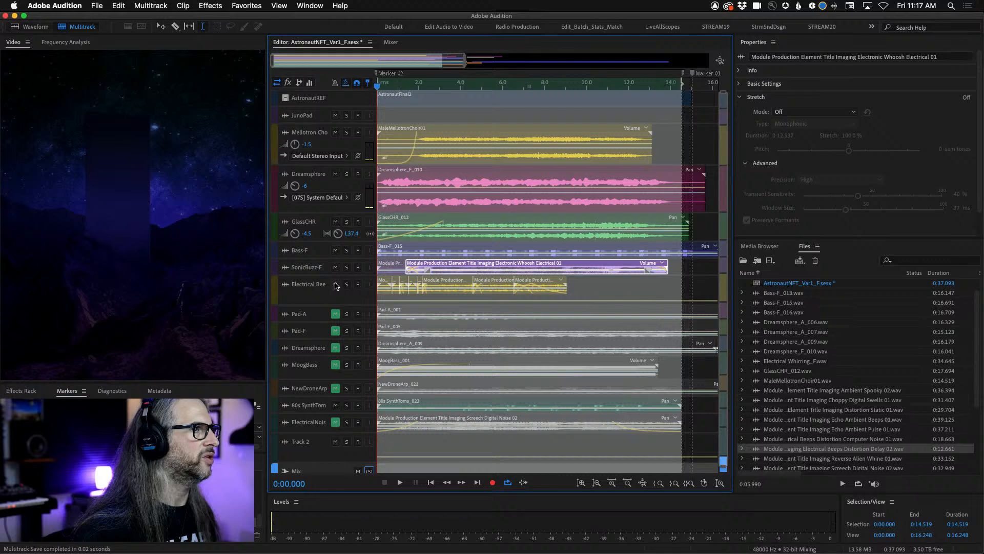
drag(336, 286, 337, 134)
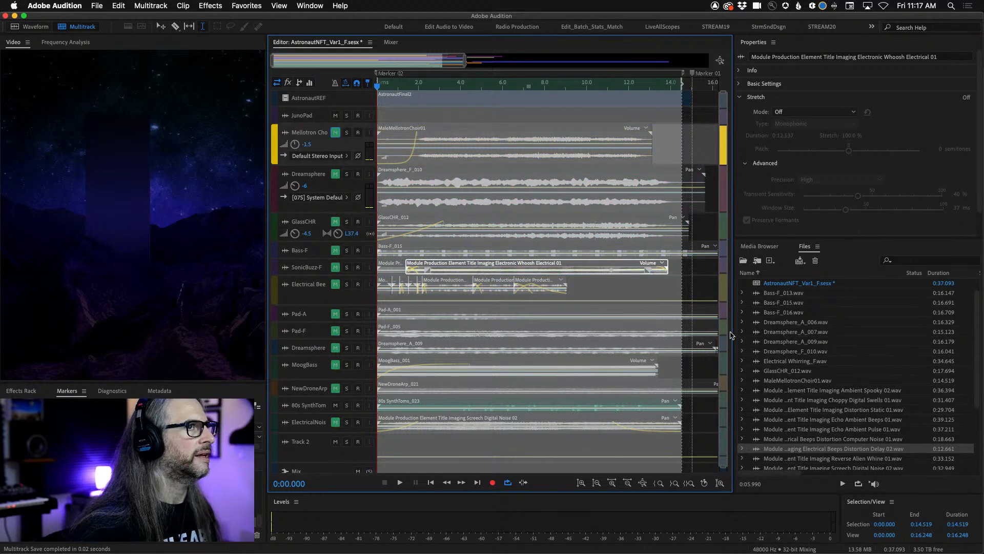
scroll(728, 371, down, 1)
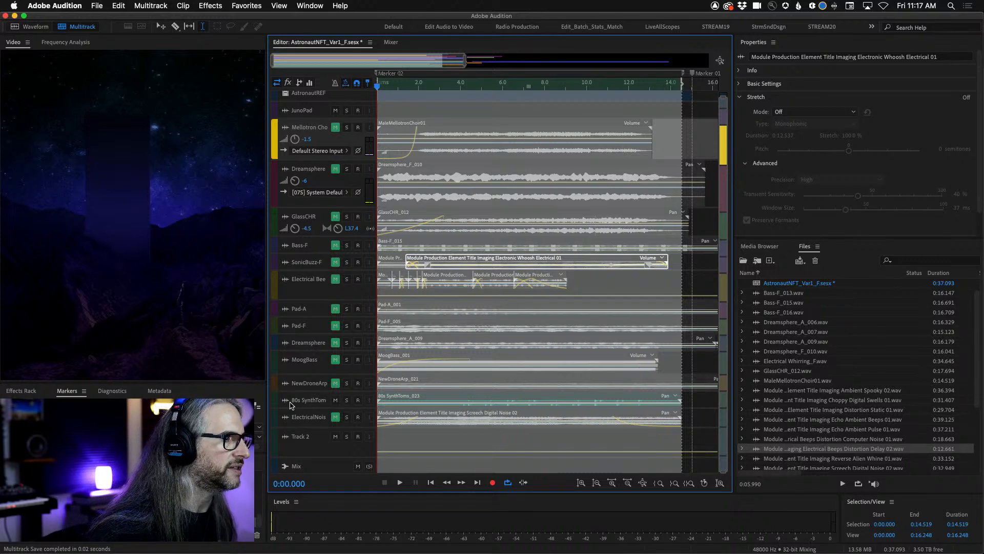
Move the 80s SynthToms track directly below the electrical beeps track and mute it.
drag(277, 400, 282, 300)
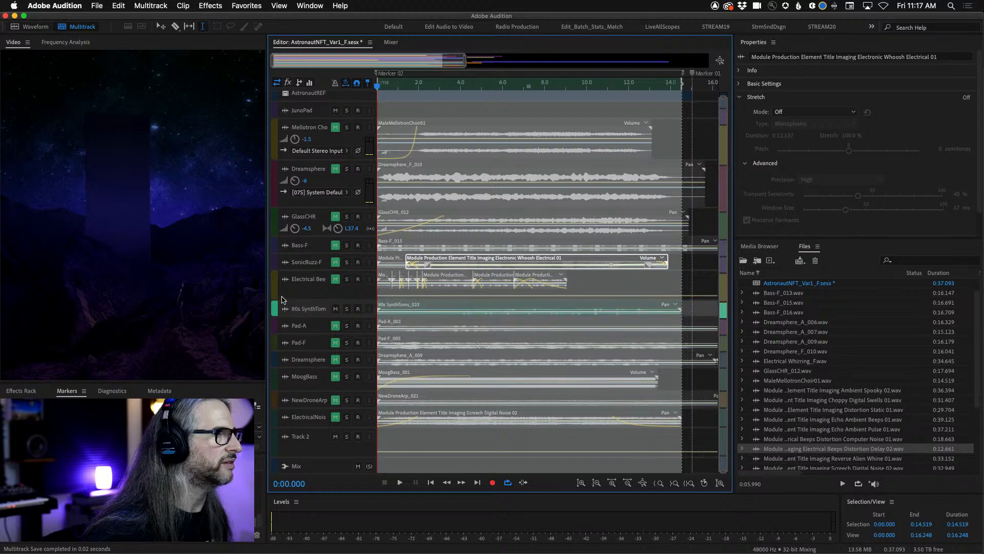
click(336, 309)
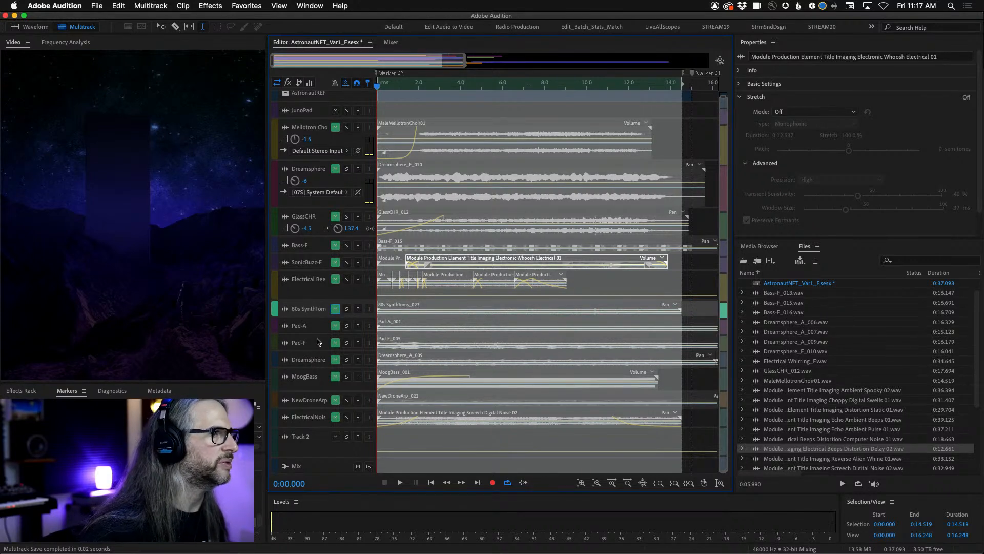
Unmute the Pad-A track, increase its height and play the mix from the beginning.
click(335, 326)
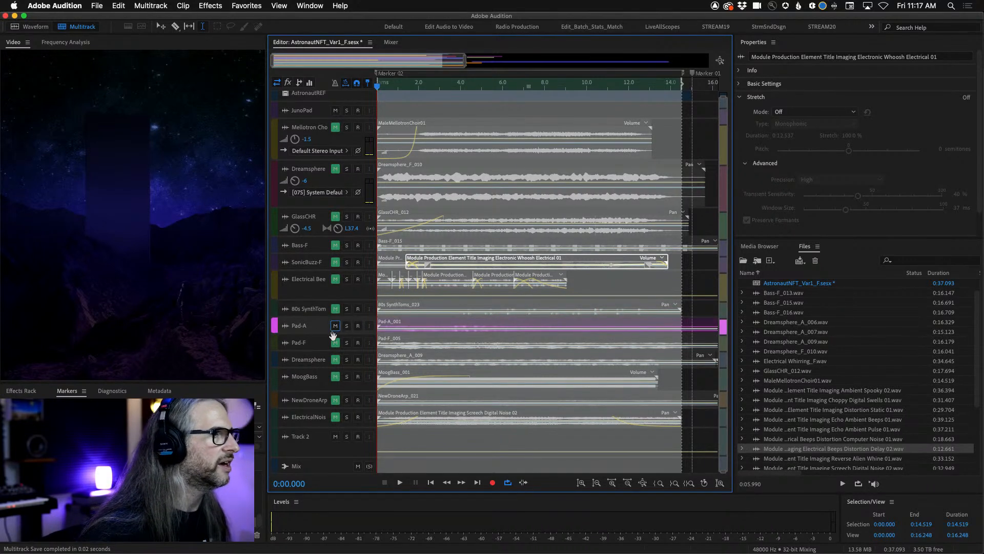
drag(328, 335, 331, 401)
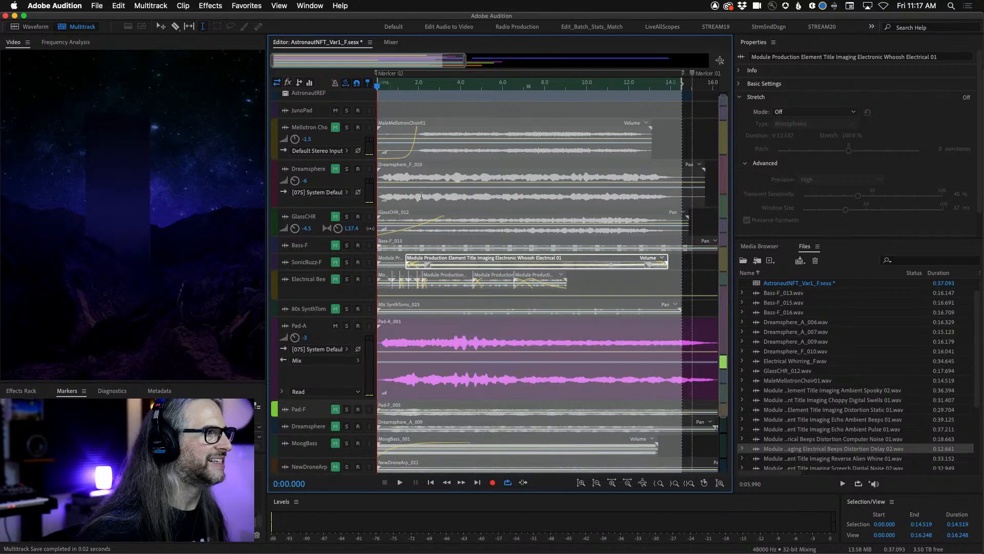
key(space)
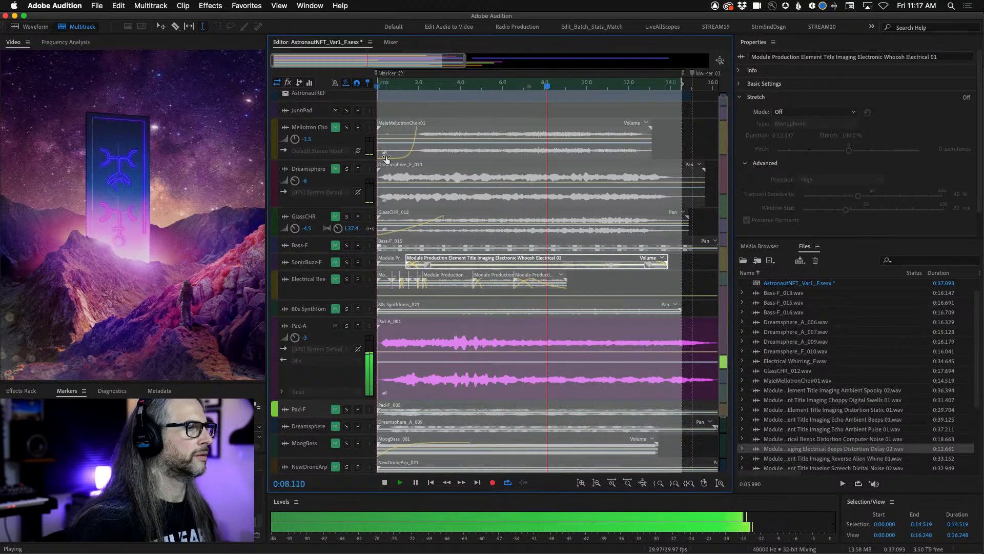
key(space)
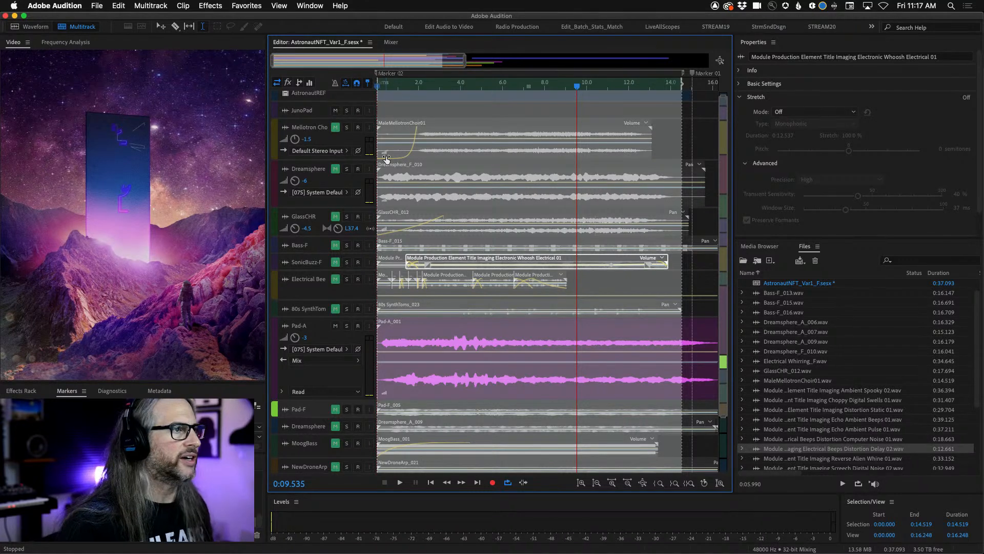
Return the playhead to the start and listen to the Pad-A pad through to the end of the marked range.
drag(581, 90, 306, 96)
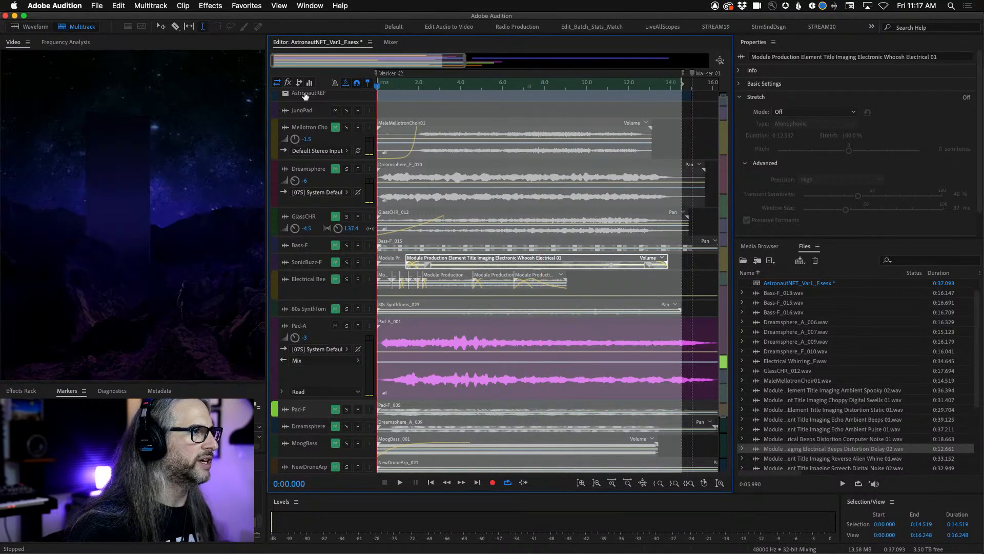
key(space)
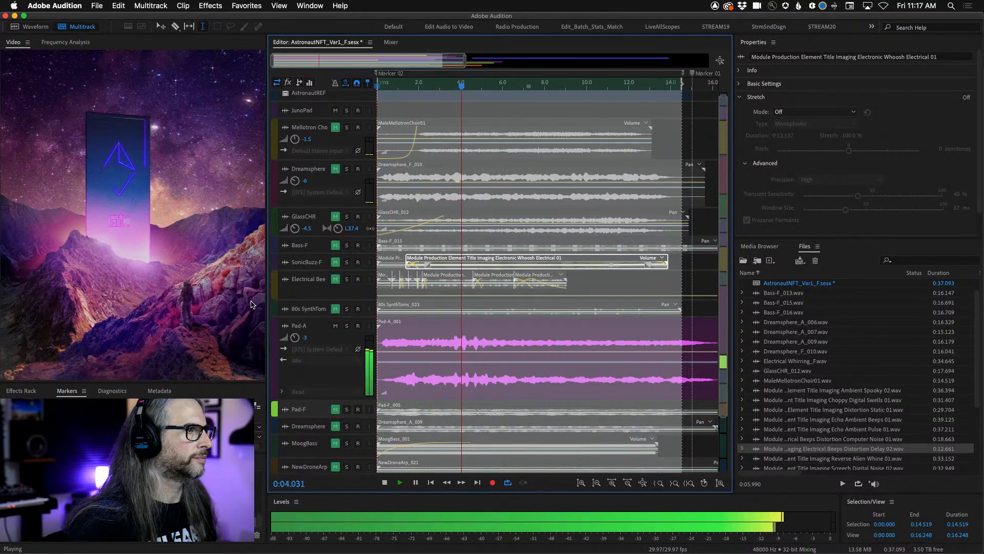
scroll(615, 376, down, 5)
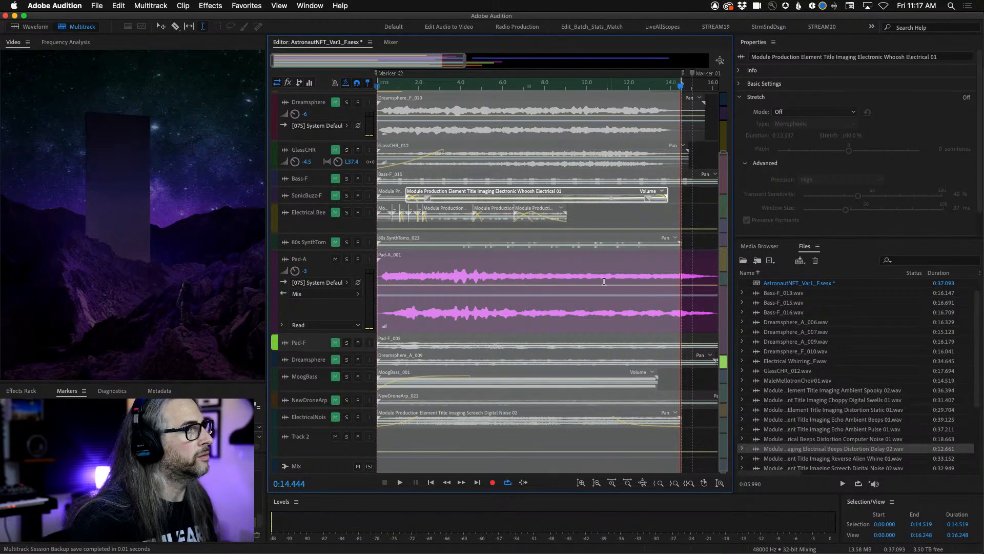
Audition the Pad-A clip from about 9 seconds and split it at about 9.7 seconds.
click(568, 282)
key(space)
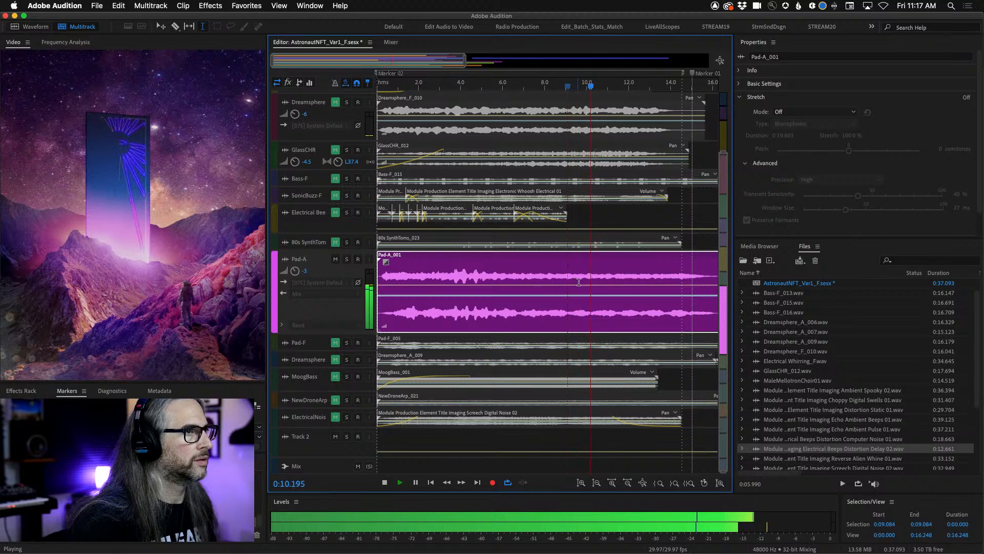
key(space)
key(r)
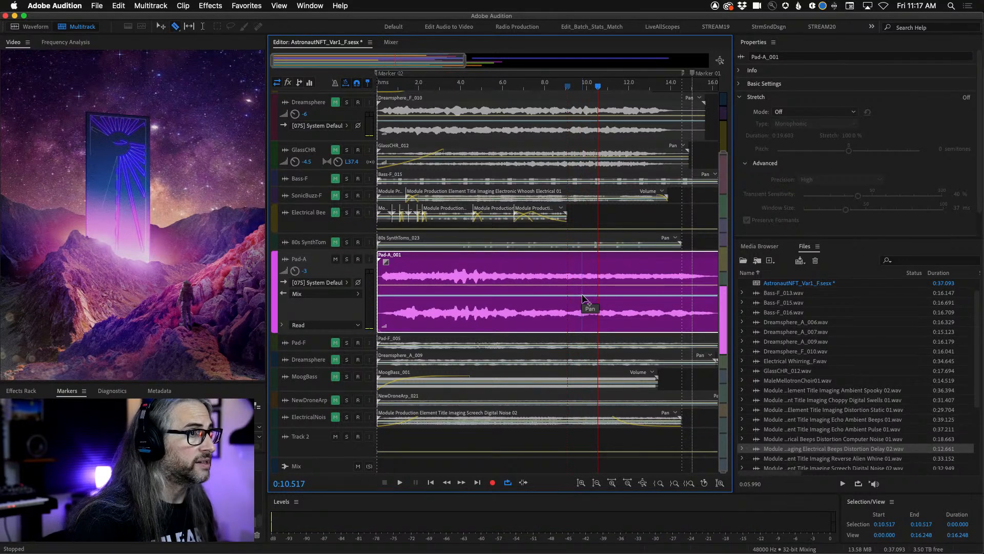
click(579, 307)
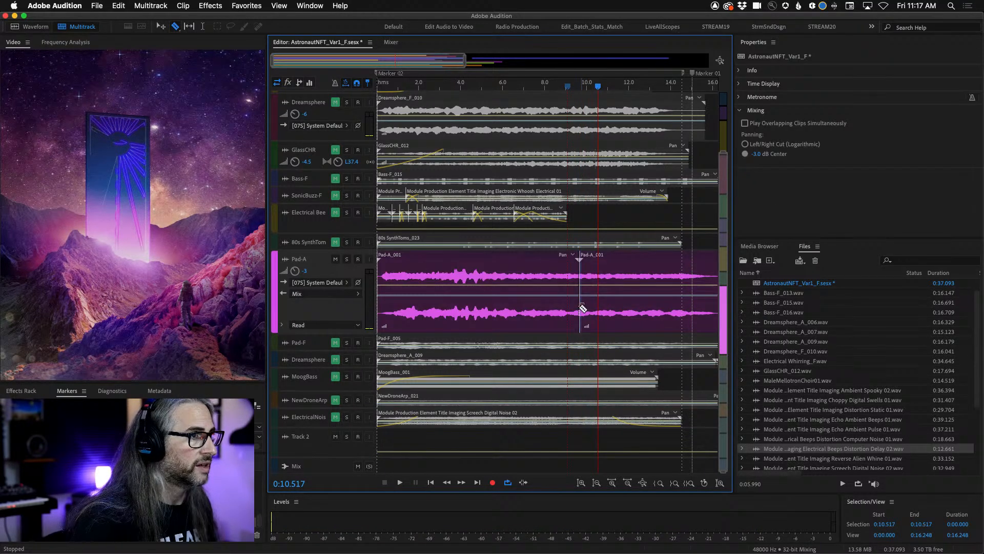
key(v)
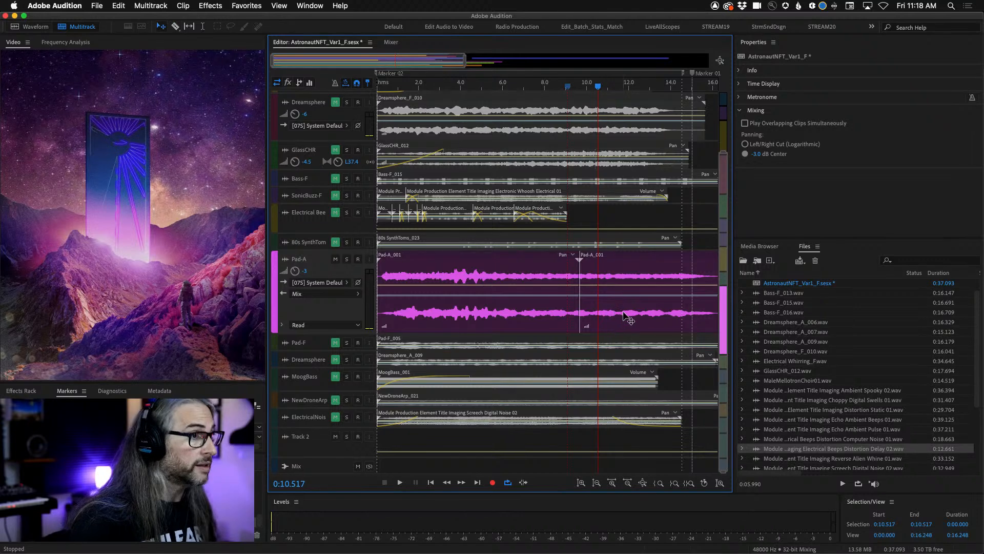
Move the second Pad-A clip about 2 seconds earlier to crossfade with the first, and trim its end to Marker 01.
drag(641, 310, 600, 304)
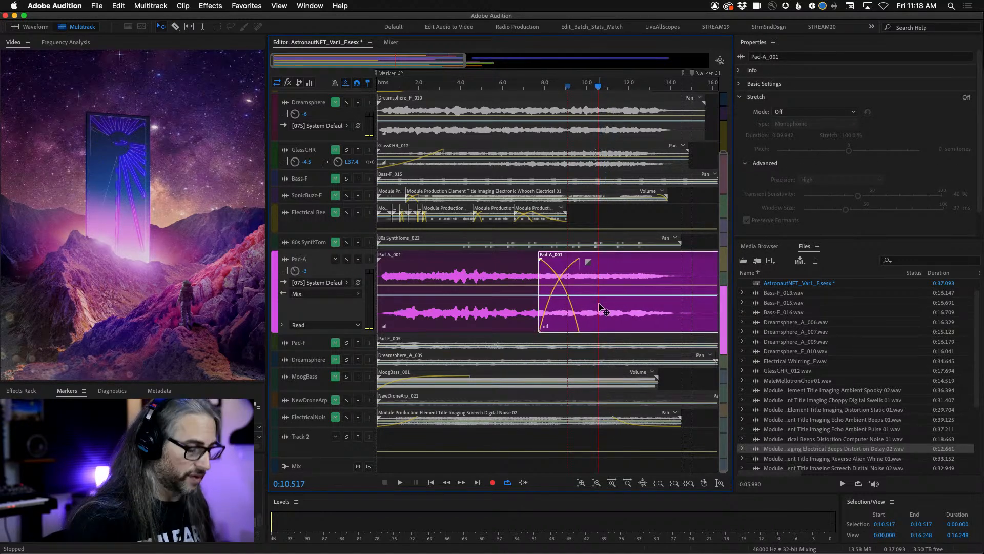
key(minus)
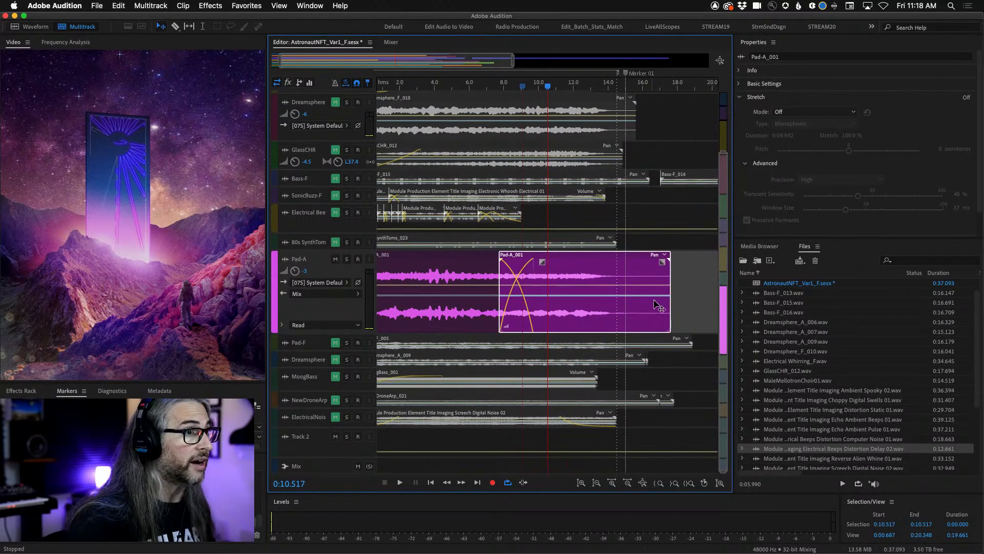
drag(670, 303, 626, 303)
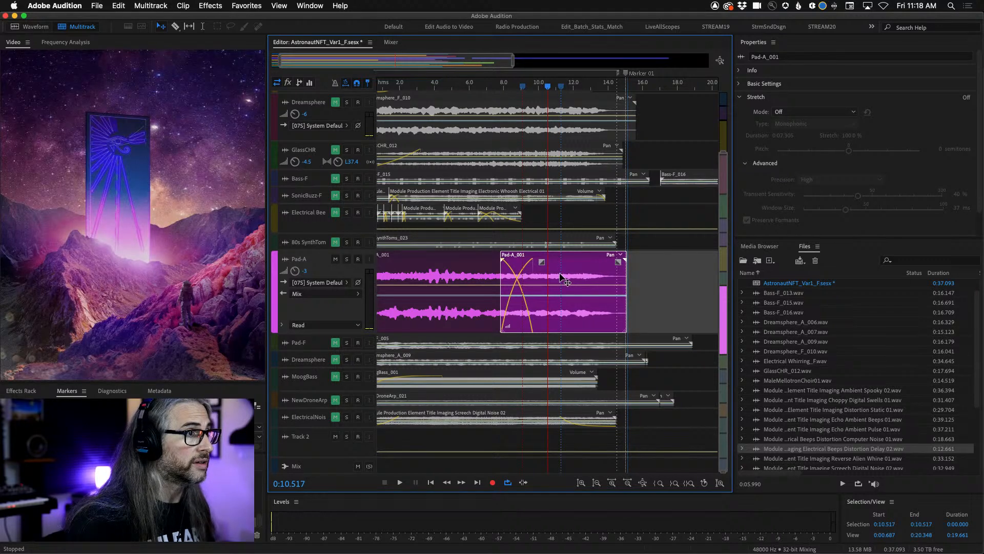
key(Home)
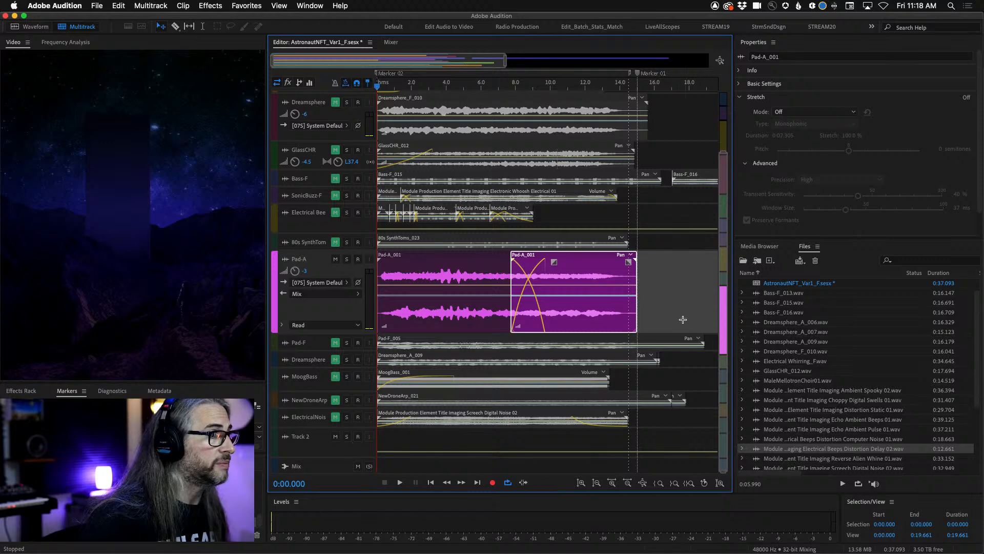
Add a stereo audio track below Pad-A and name it MoogLead.
right_click(667, 286)
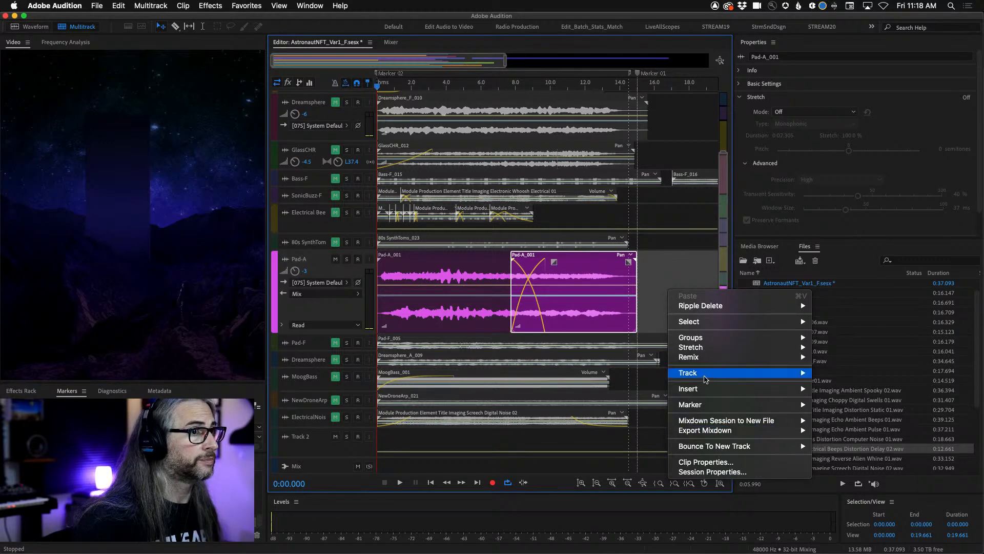
mouse_move(706, 374)
click(898, 383)
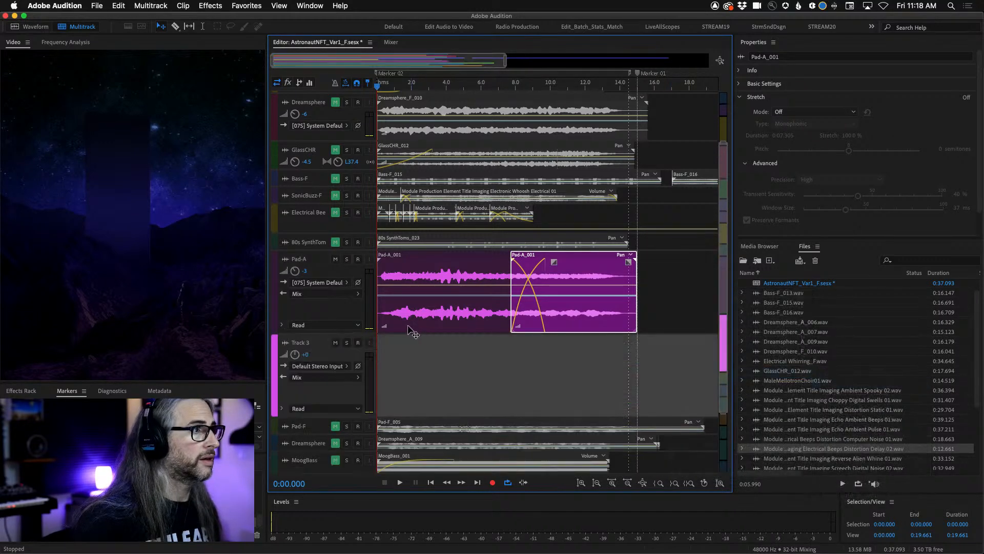
click(302, 342)
text(Moog)
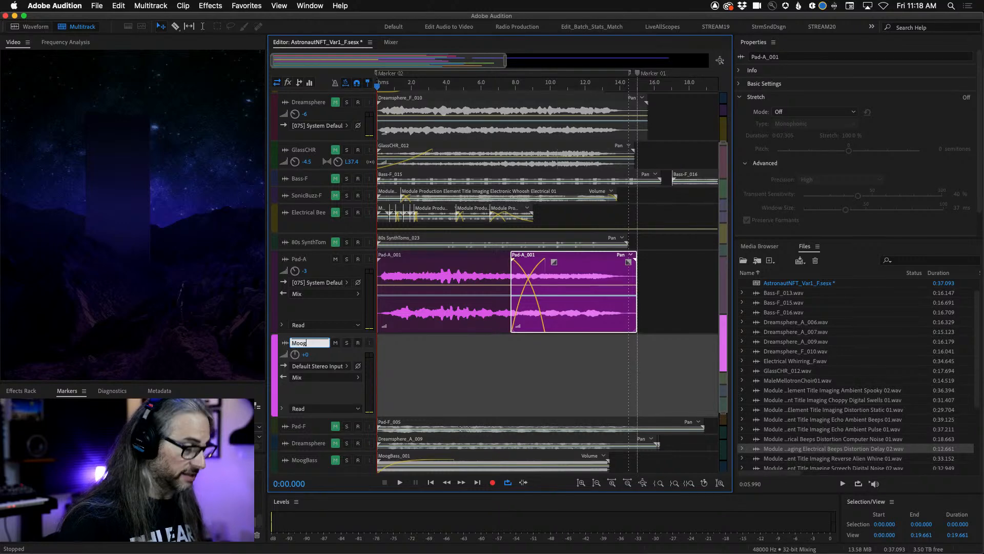
text(Lead)
key(Return)
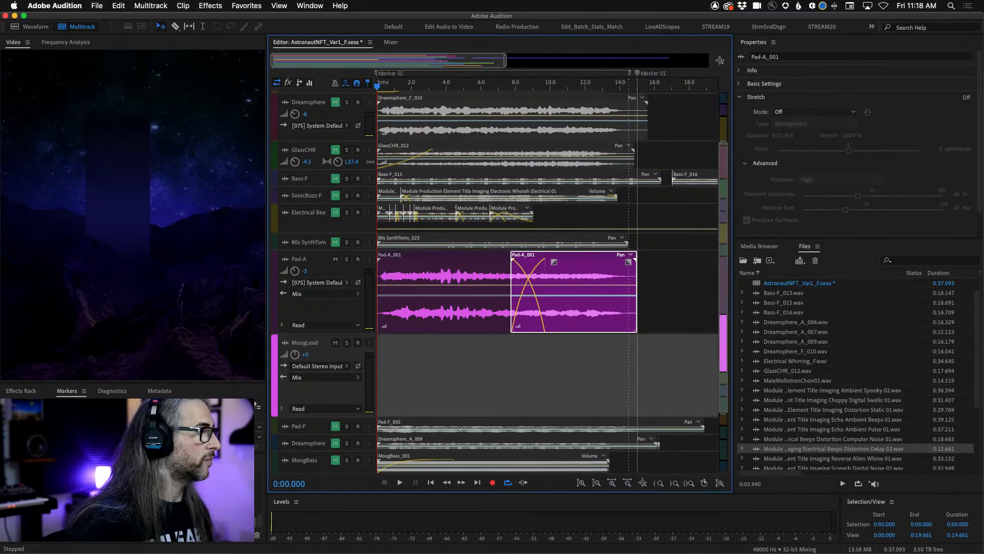
Set MoogLead's input to the stereo source [07S] System Default - Focusrite Thunderbolt: Input 7 and arm the track for recording.
click(341, 368)
mouse_move(372, 396)
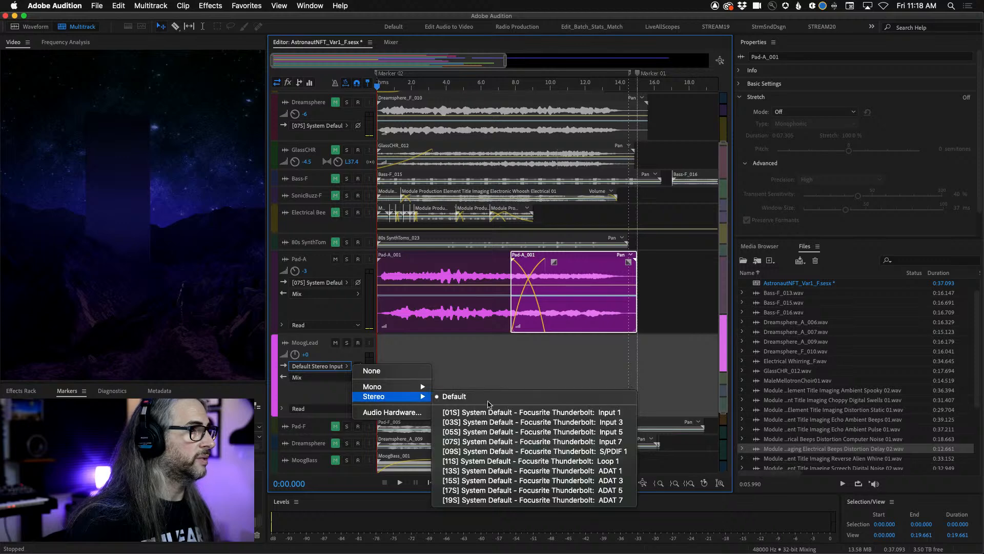
click(531, 441)
click(358, 343)
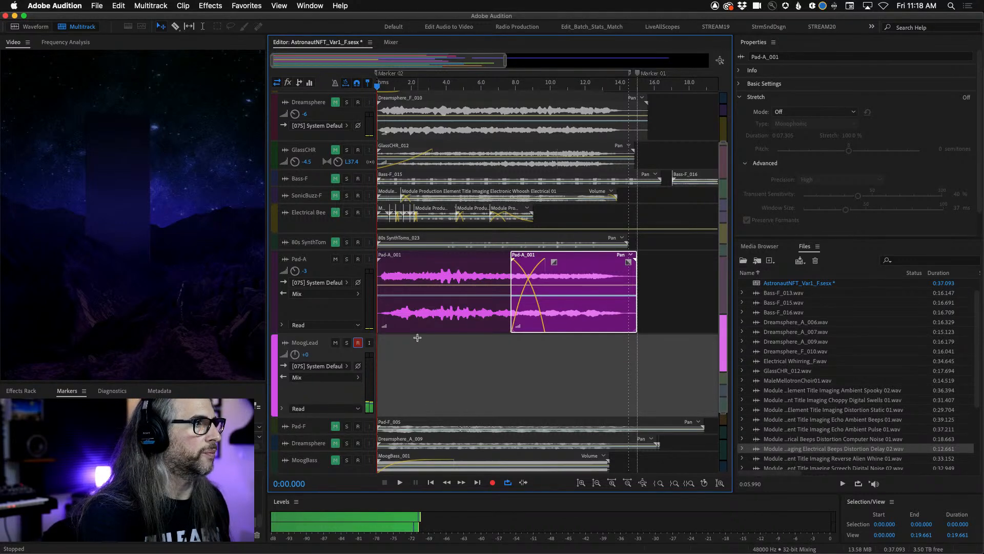
Select the Marker 02 range and raise the Pad-A track volume to -1.5 dB while the mix plays.
double_click(52, 437)
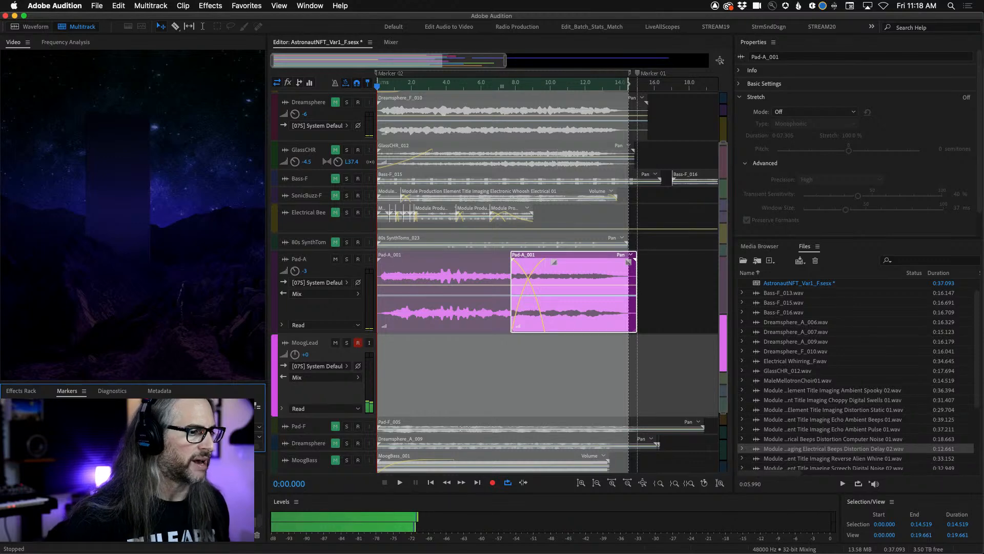
key(space)
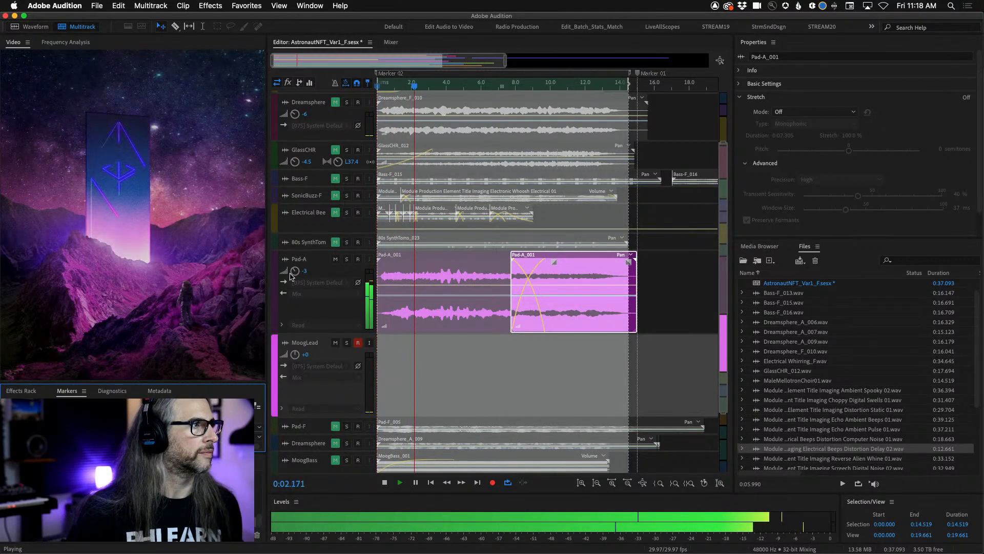
drag(295, 271, 289, 262)
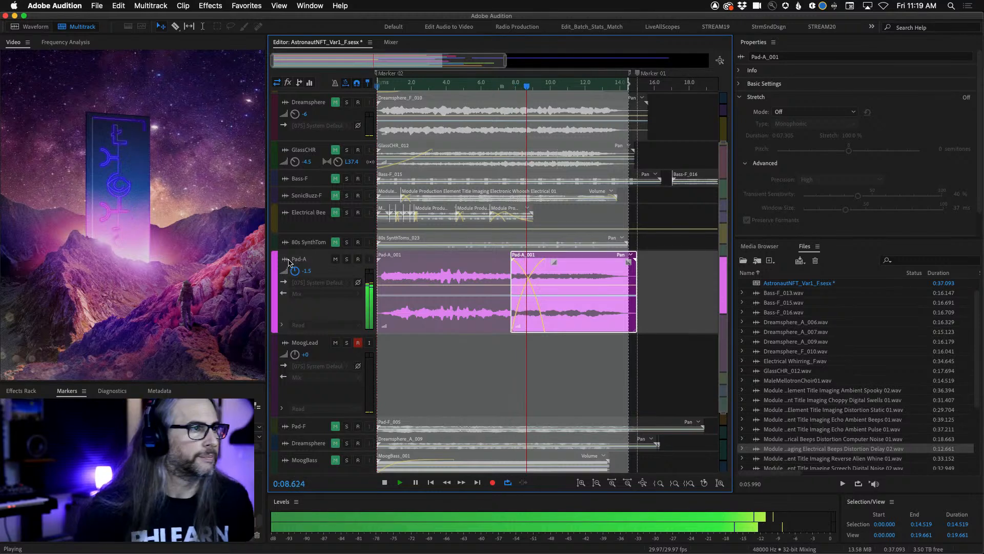
key(space)
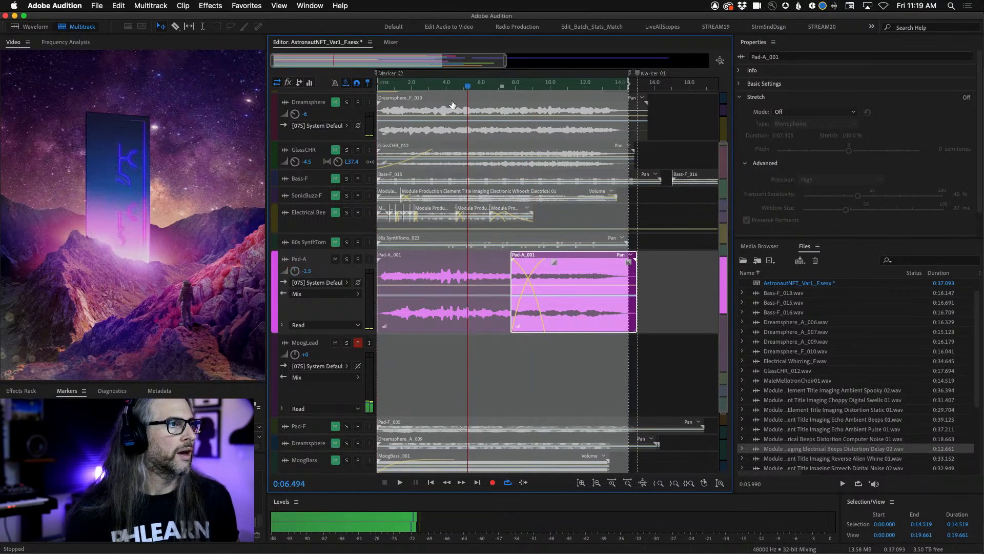
Record a take on the MoogLead track from the beginning through the end of the marked range.
key(Home)
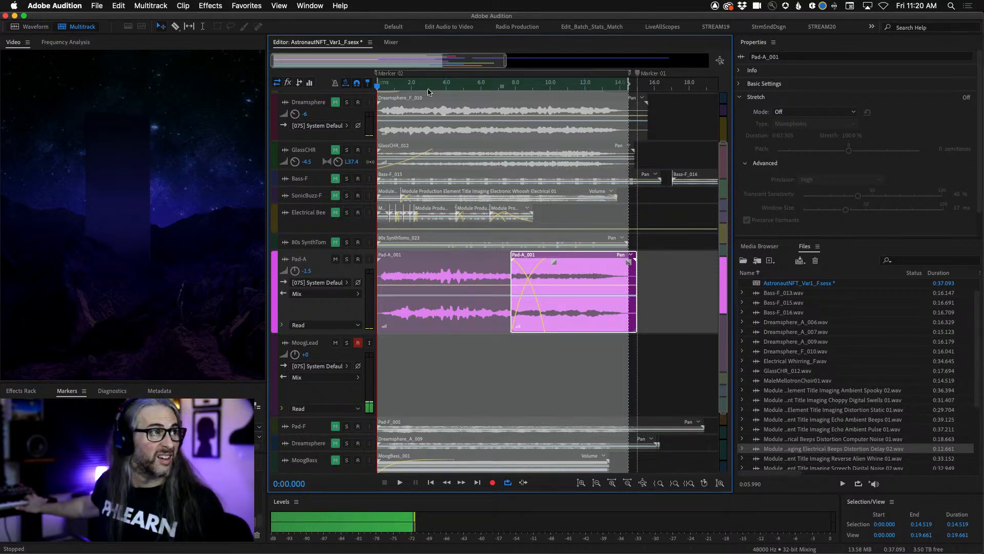
click(493, 483)
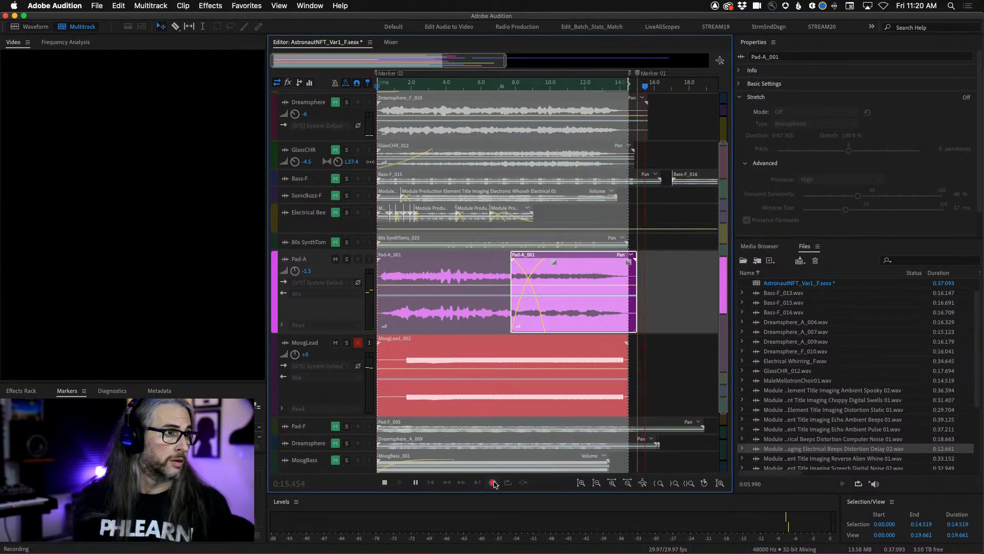
click(493, 483)
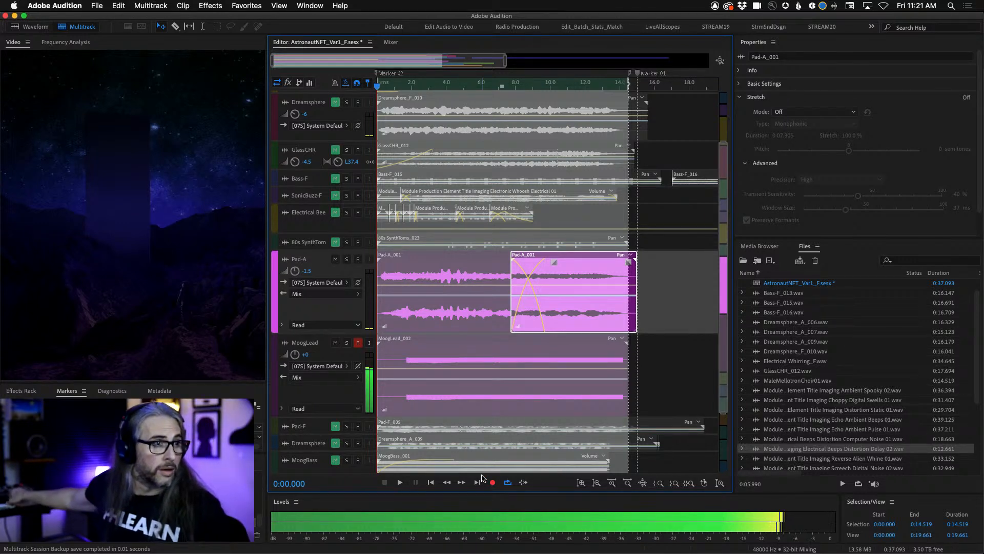
Add Analog Delay to MoogLead's first effect slot with dry 73%, wet 45%, delay 479 ms, feedback 37%, trash 78% and spread 79%.
click(288, 83)
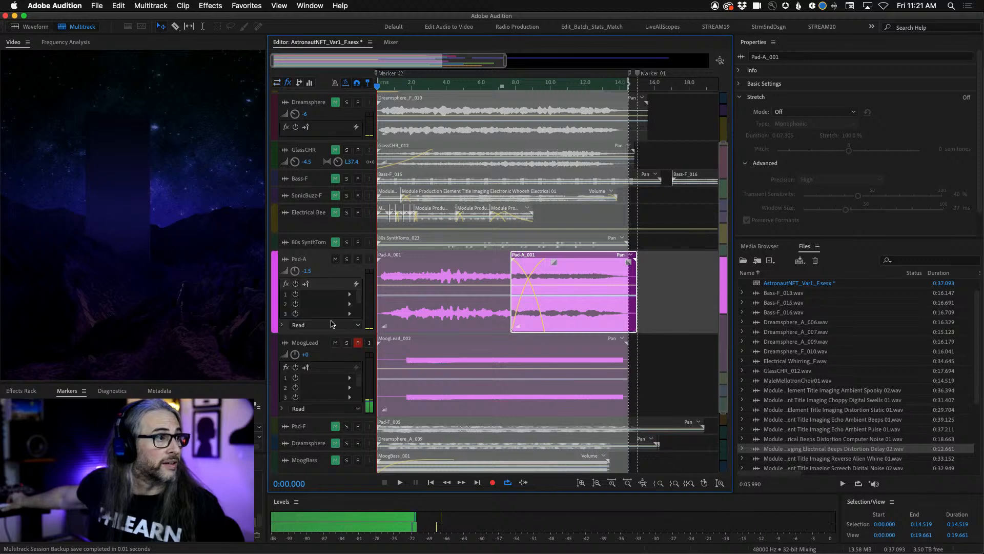
click(349, 378)
mouse_move(451, 422)
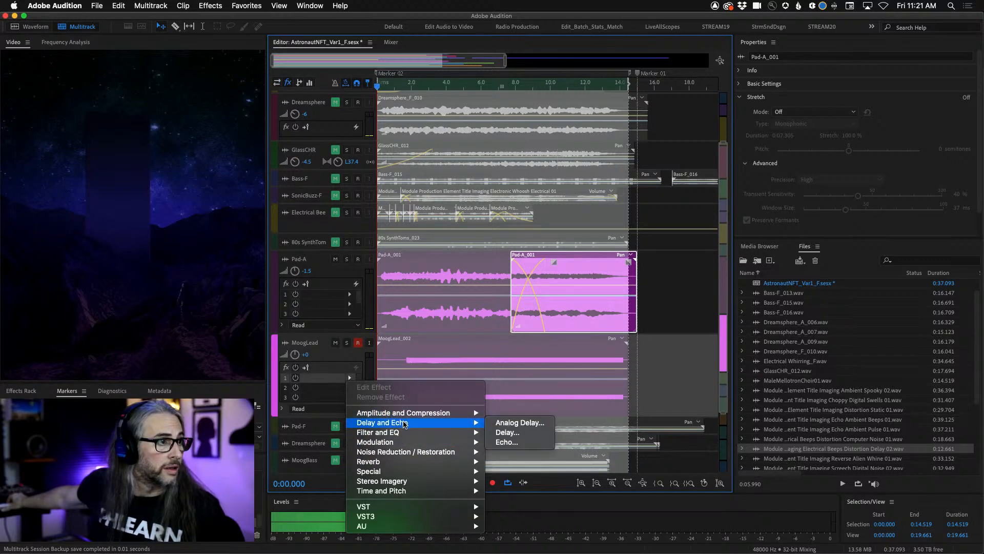
click(520, 423)
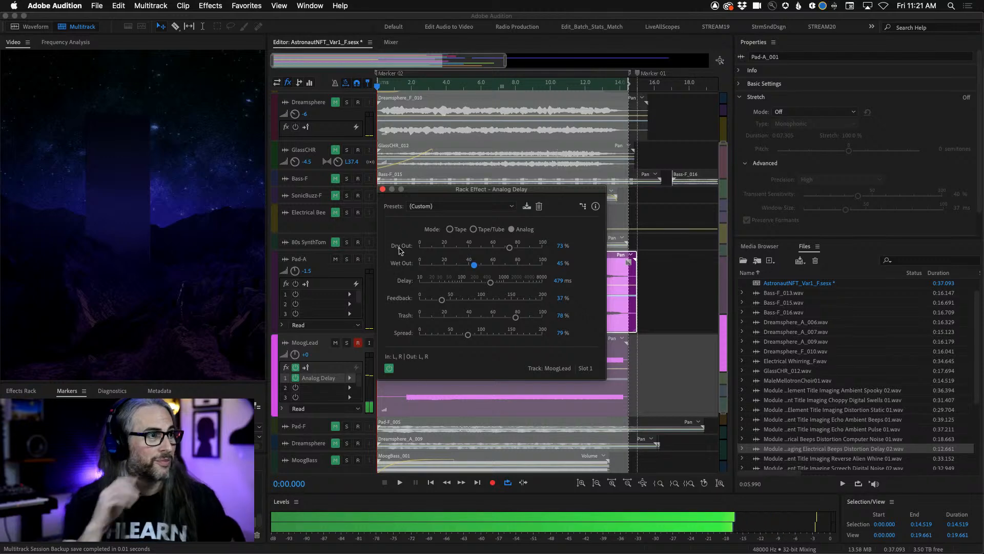
click(383, 190)
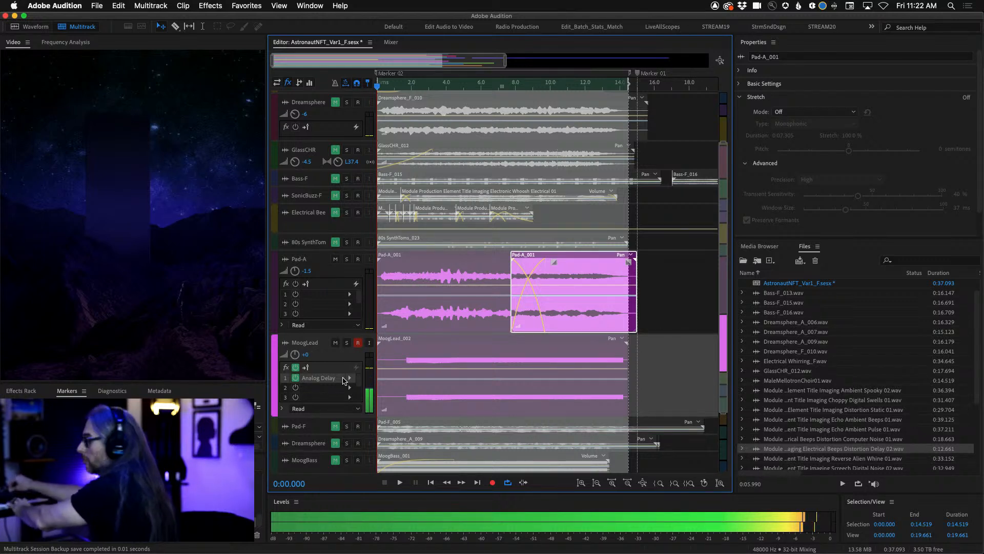
Lower the wet output of MoogLead's Analog Delay to 25%.
double_click(312, 379)
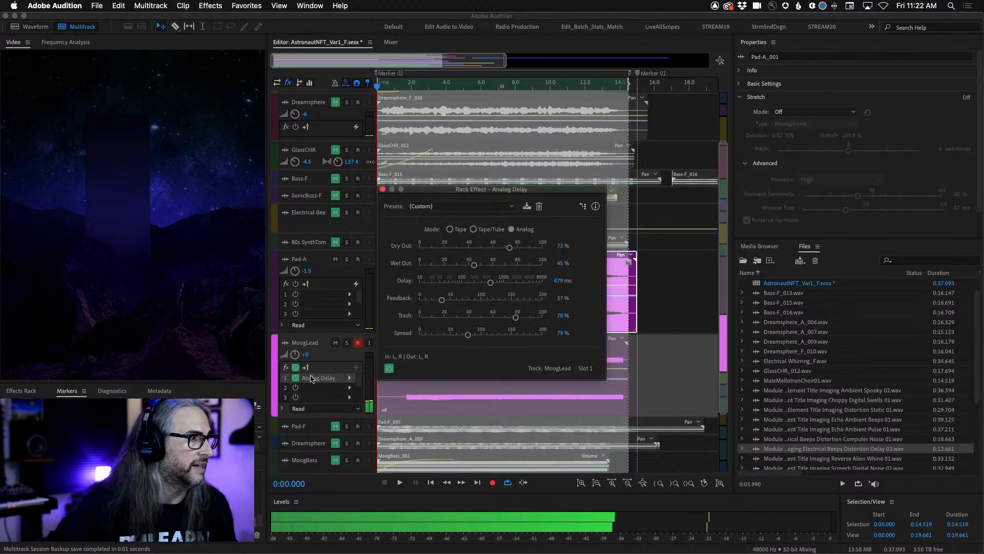
drag(474, 264, 461, 266)
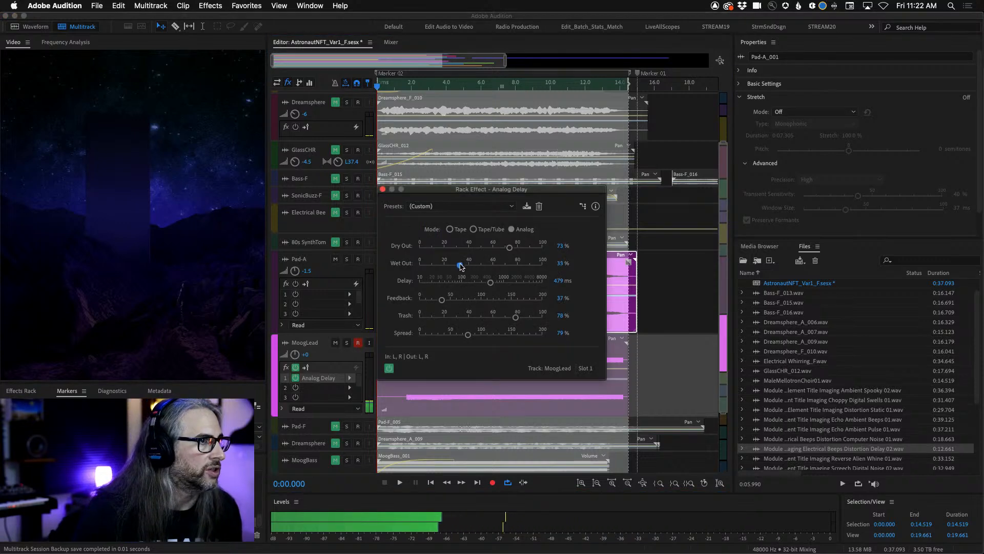
click(383, 189)
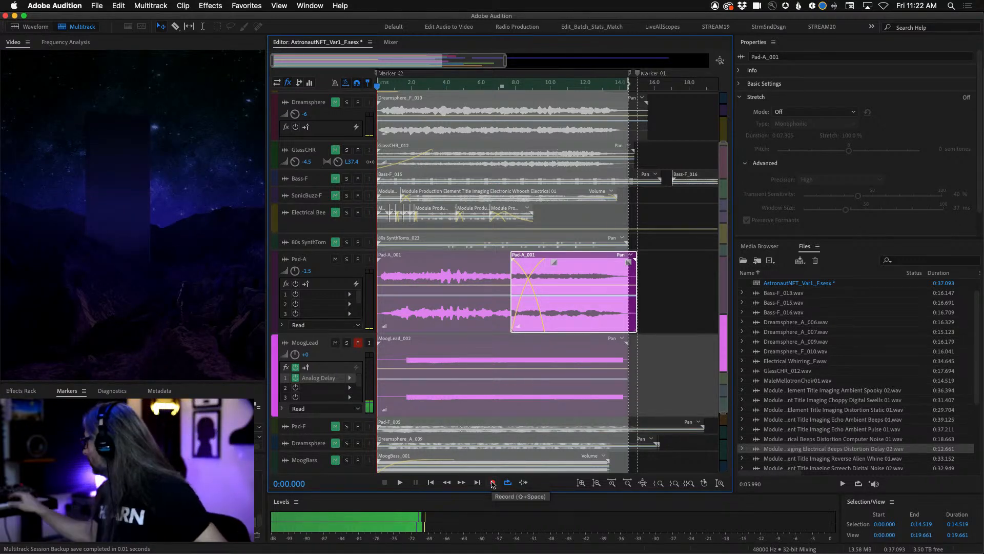
Record a new take on MoogLead from the start past the end of the marked range, and play it back with the mix.
click(492, 482)
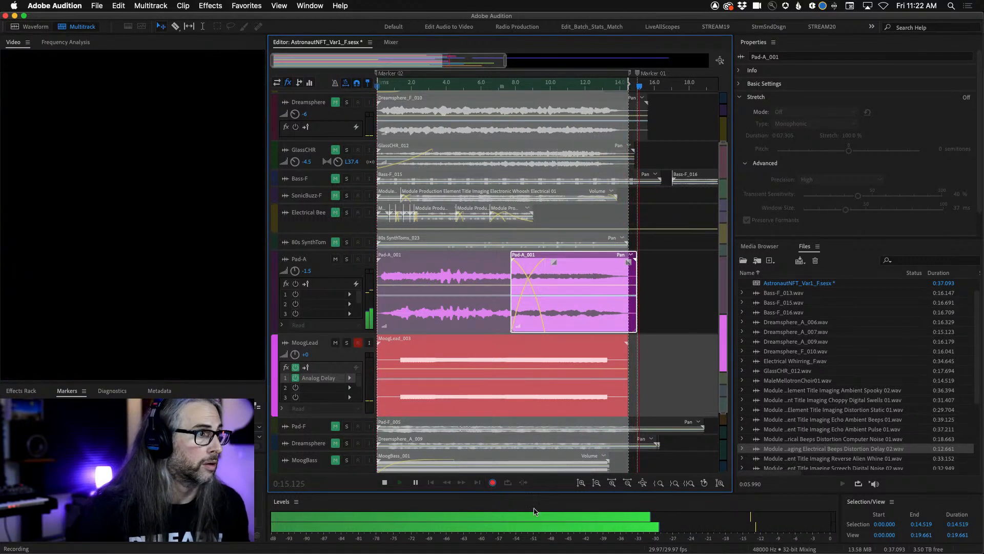
key(space)
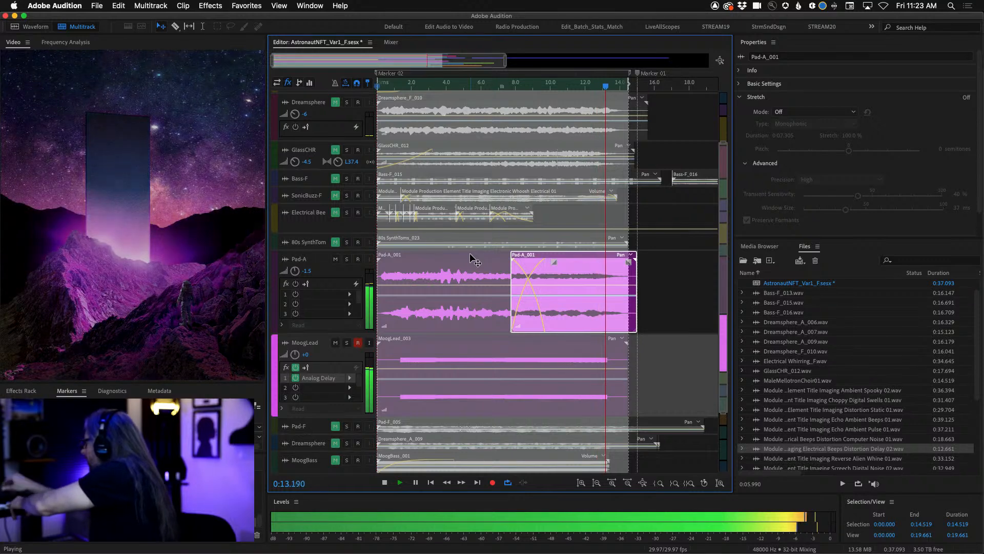
key(space)
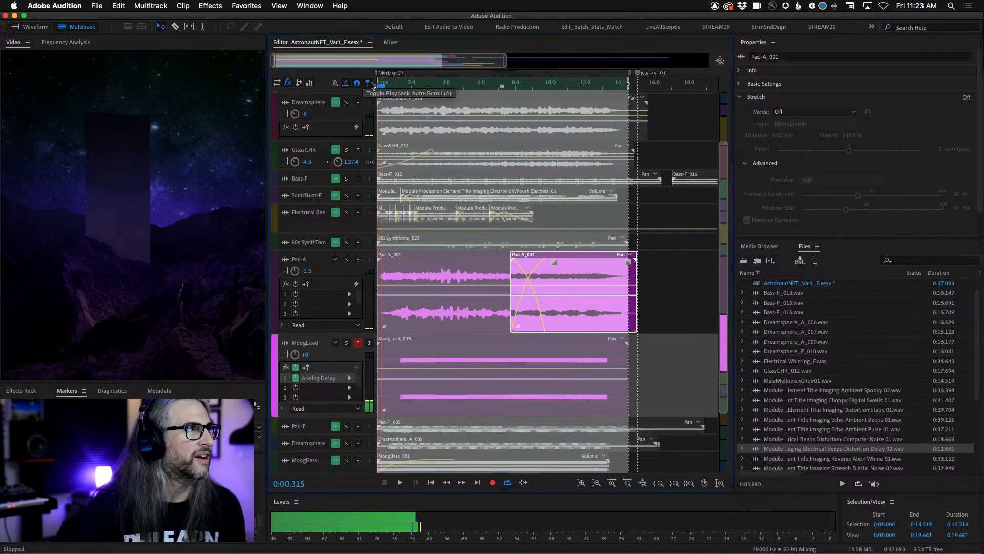
Record one more take on MoogLead from the beginning, stopping at about 14.2 seconds.
key(Home)
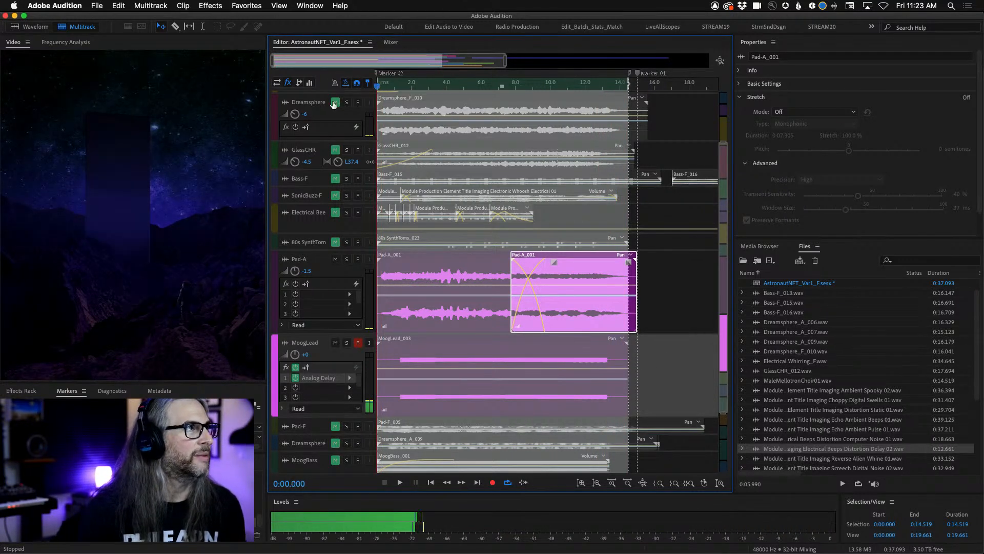
click(495, 483)
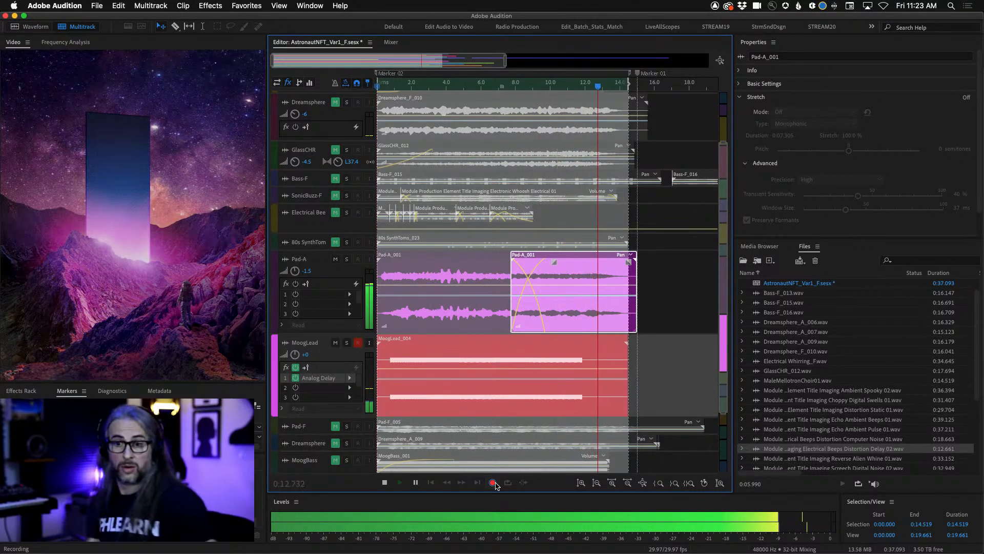
click(494, 482)
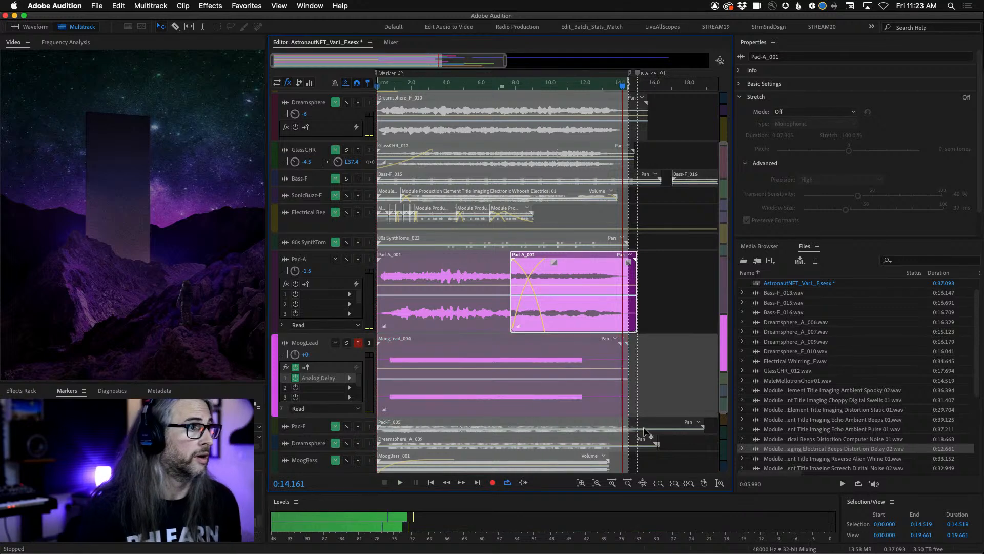
Add a stereo audio track below MoogLead and move the newest take, MoogLead_004, onto it.
right_click(670, 361)
mouse_move(733, 442)
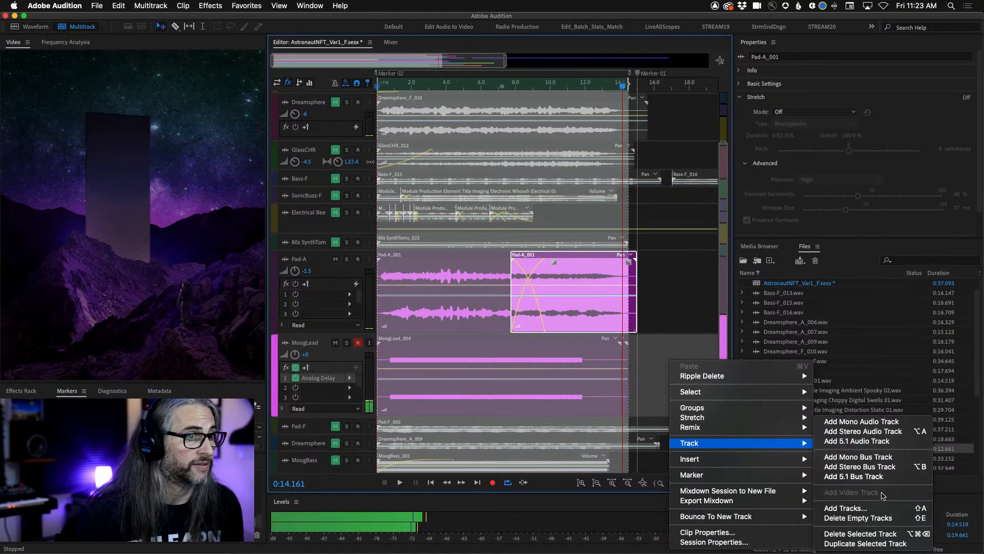
click(878, 433)
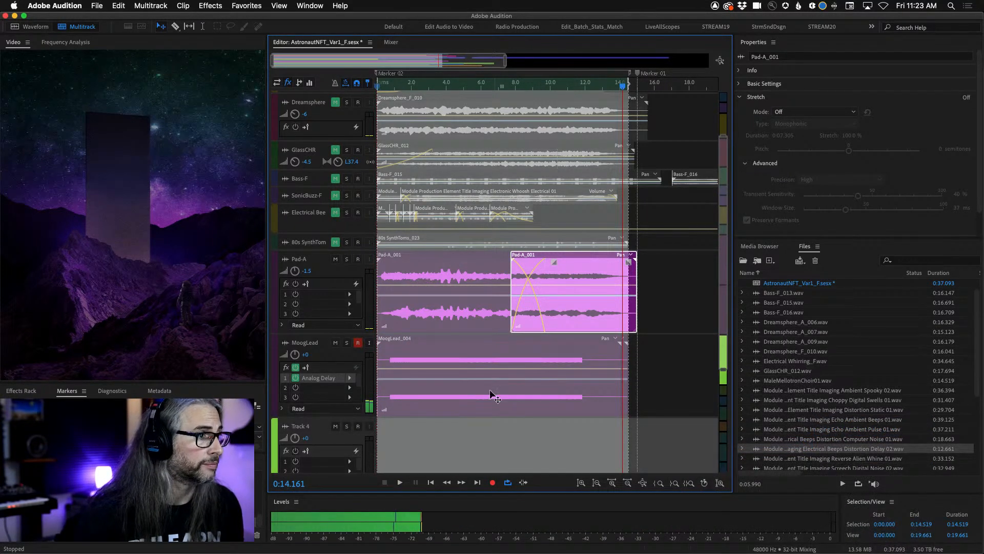
drag(483, 386, 479, 429)
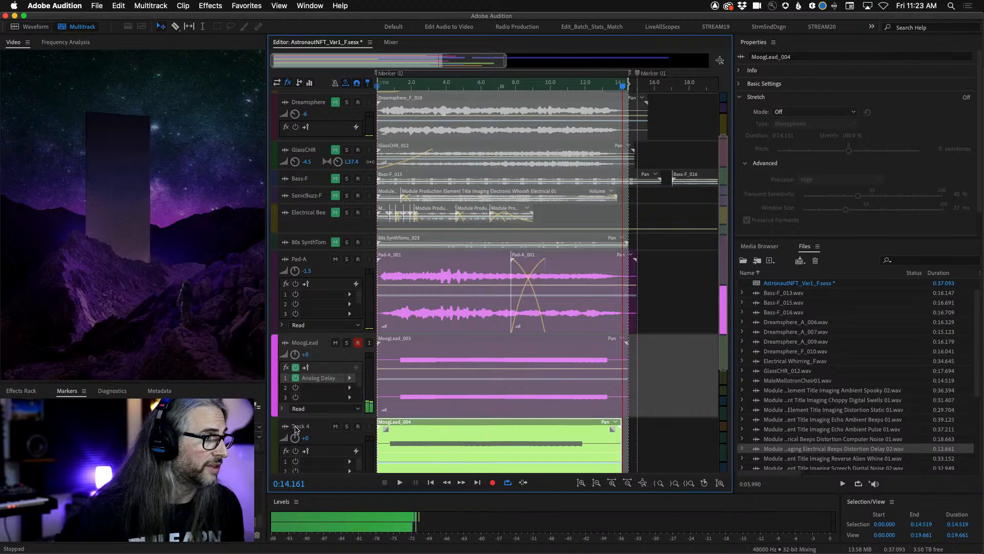
Add a curved fade-in to the MoogLead_004 clip and lower Track 4's volume to -7.8 dB while the mix plays.
drag(294, 438, 291, 451)
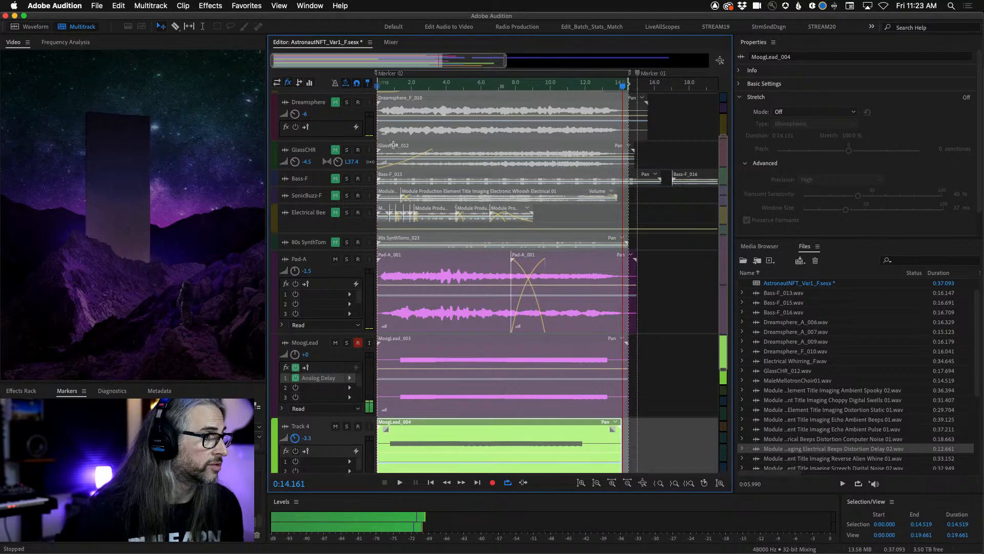
click(380, 86)
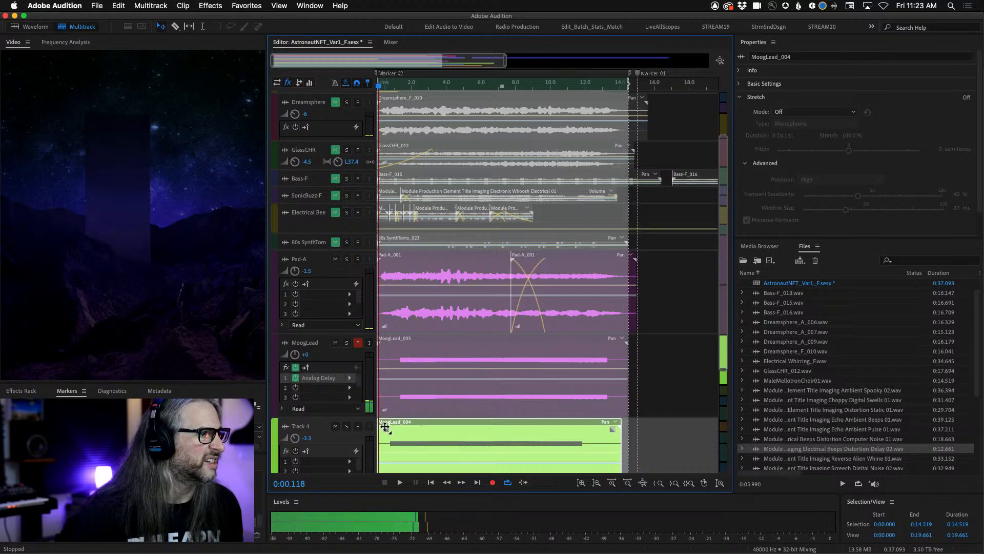
drag(385, 426, 415, 476)
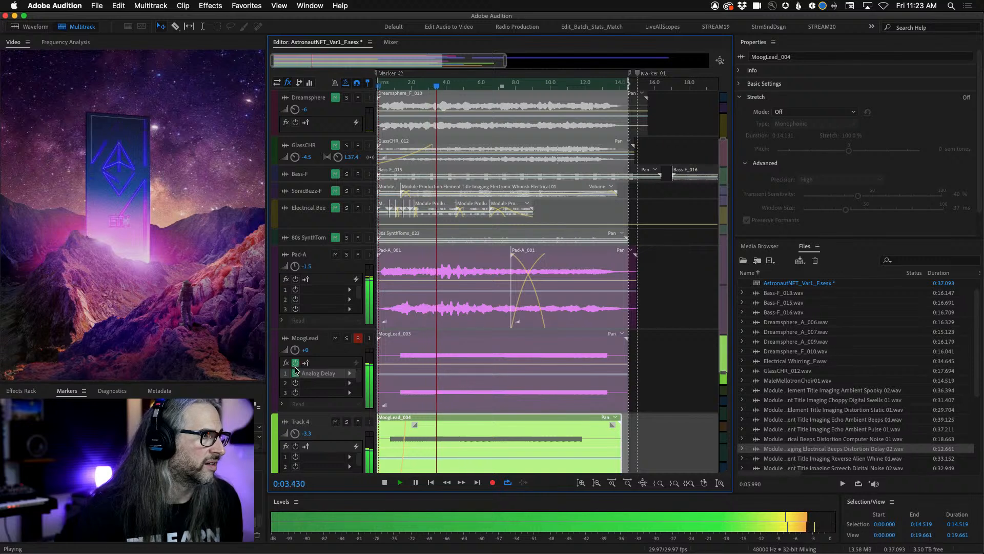
drag(294, 434, 295, 451)
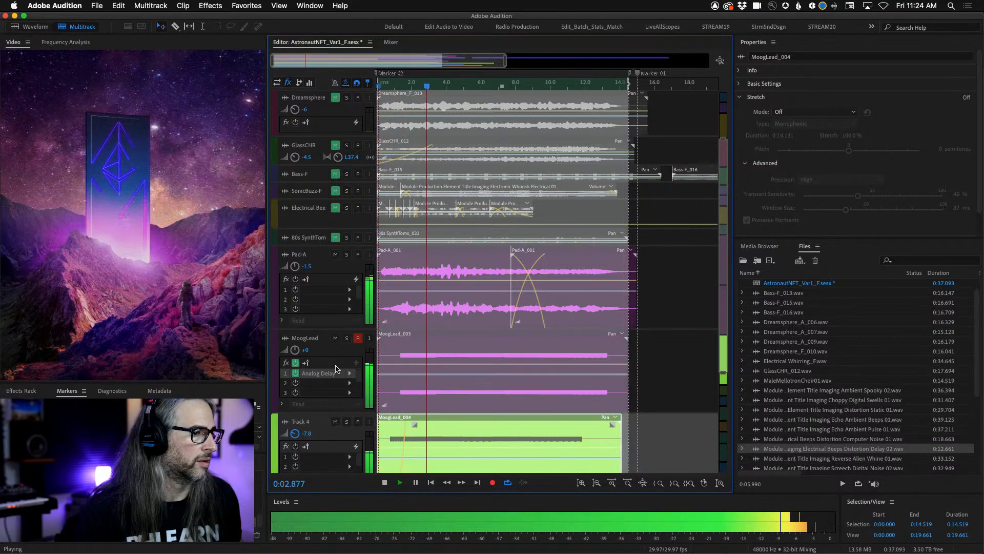
Add a curved fade-in to the start of the MoogLead_003 clip during playback, and stop the mix.
click(387, 345)
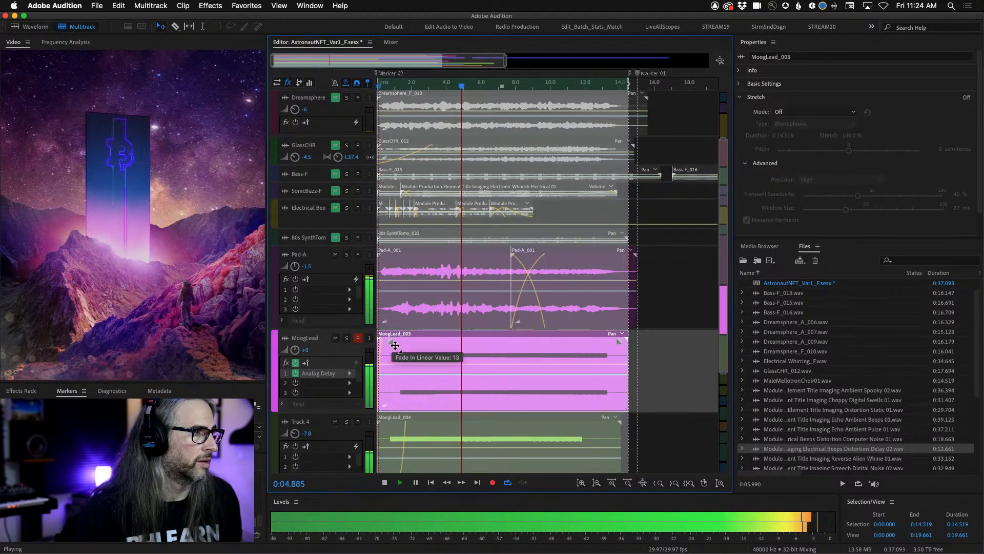
drag(379, 339, 420, 383)
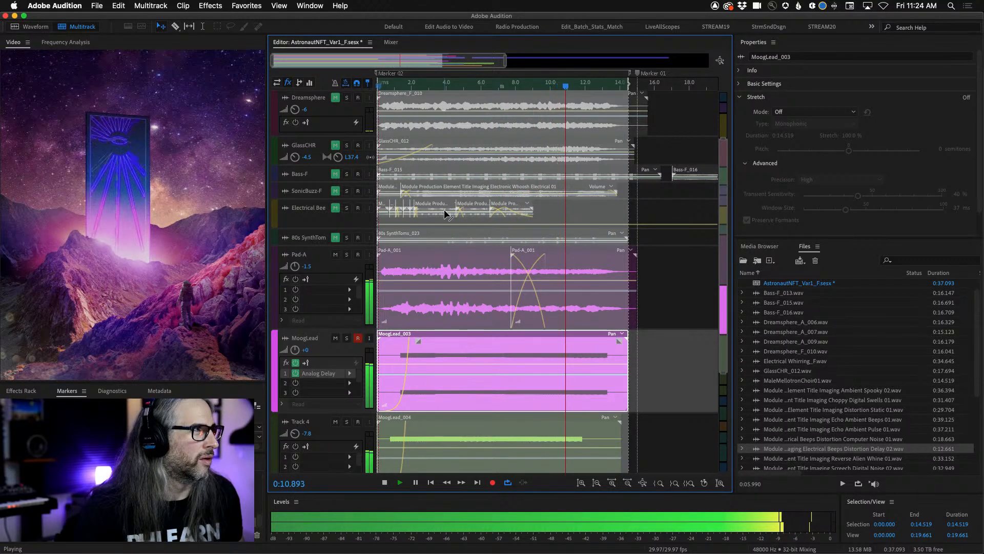
key(space)
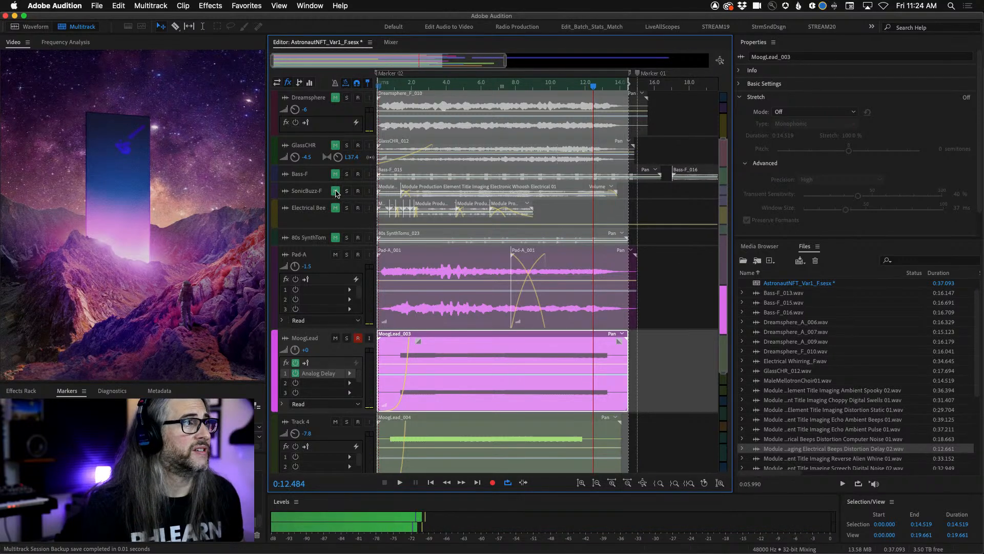
Unmute the SonicBuzz-F and Electrical Beeps tracks and return the playhead to the session start.
click(336, 191)
click(334, 209)
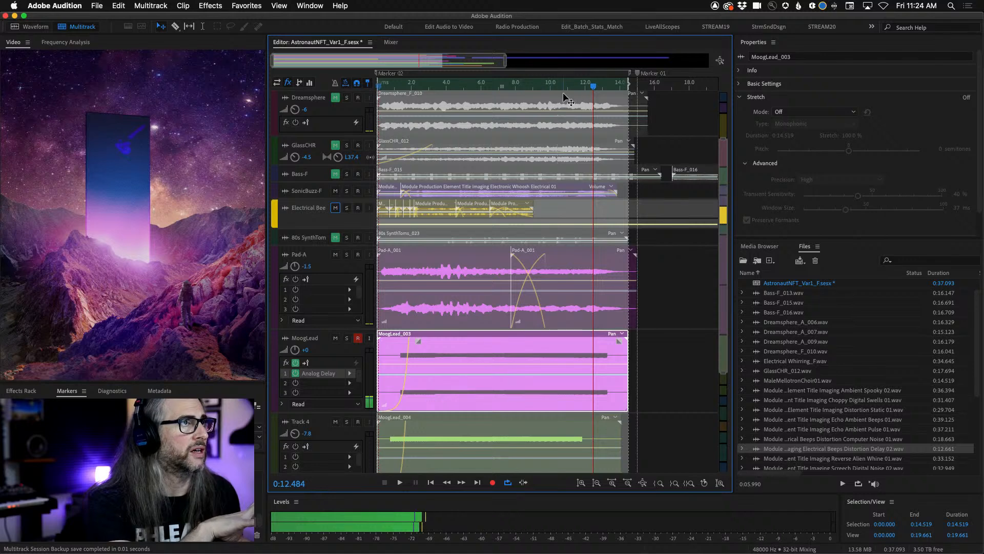
drag(592, 89, 377, 87)
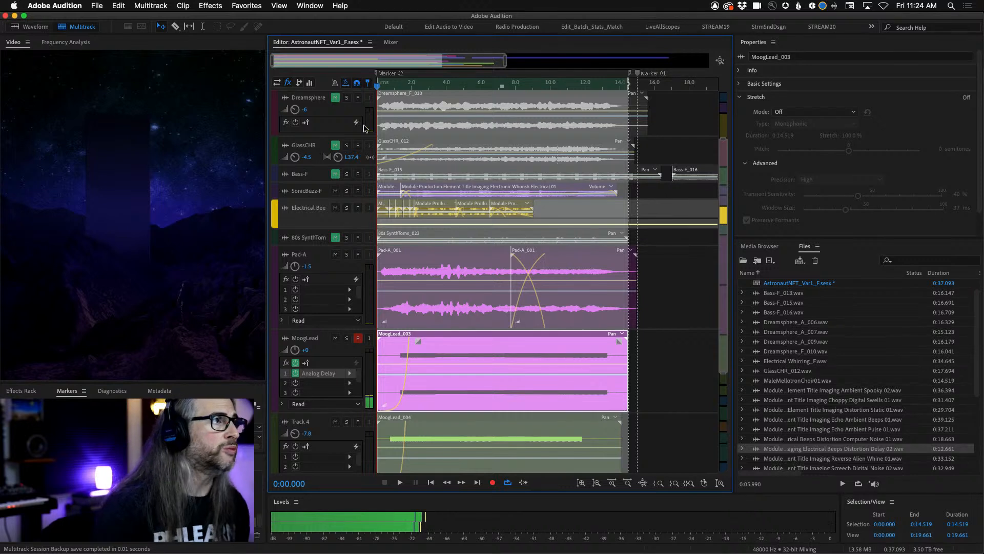
Add Analog Delay to Track 4's first effect slot with dry 73%, wet 25%, delay 479 ms, feedback 36%, trash 57% and spread 79%.
click(352, 457)
mouse_move(391, 438)
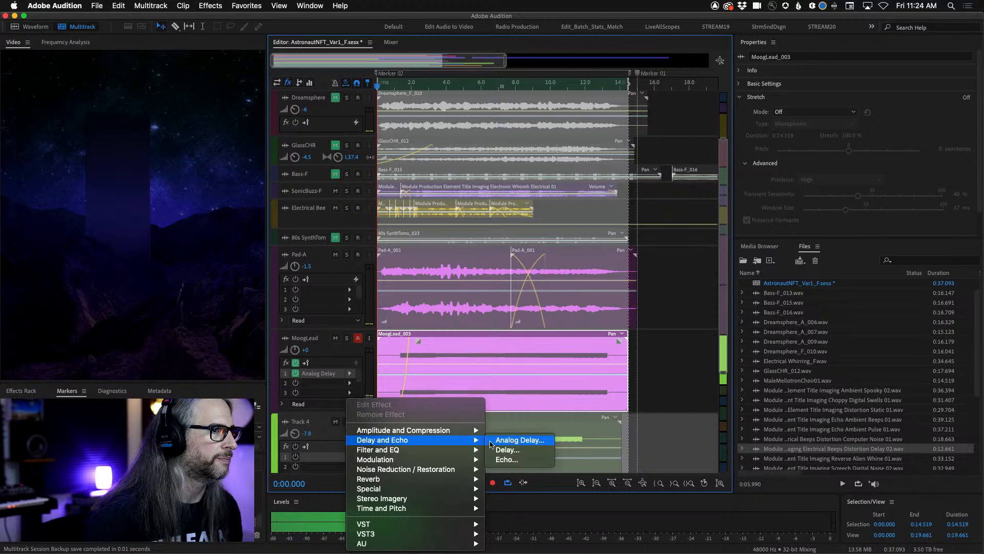
click(517, 439)
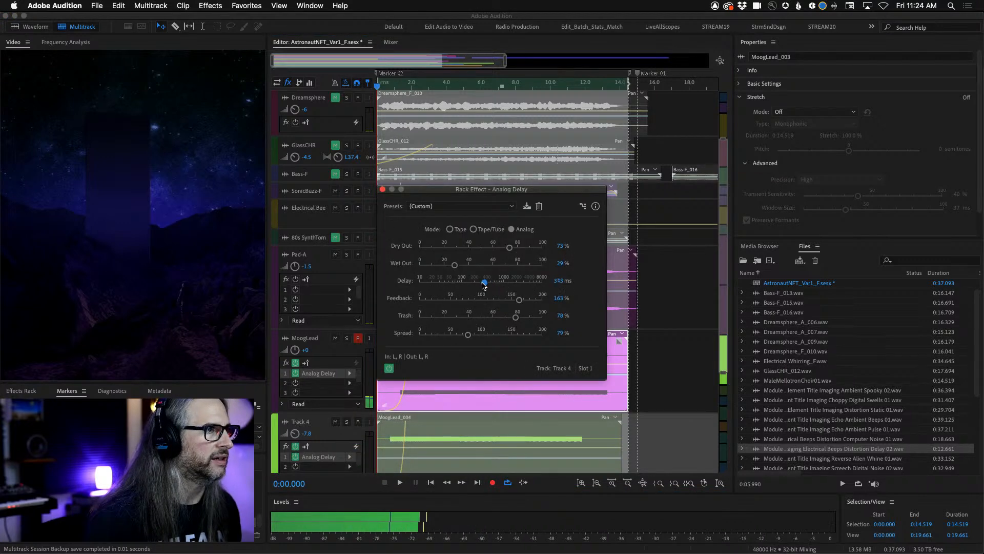
drag(442, 193, 613, 193)
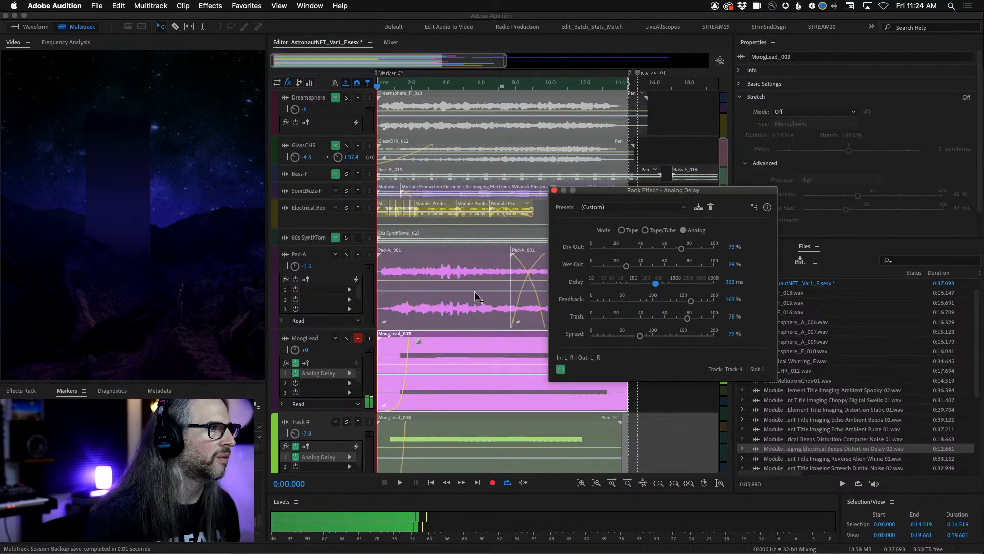
double_click(311, 373)
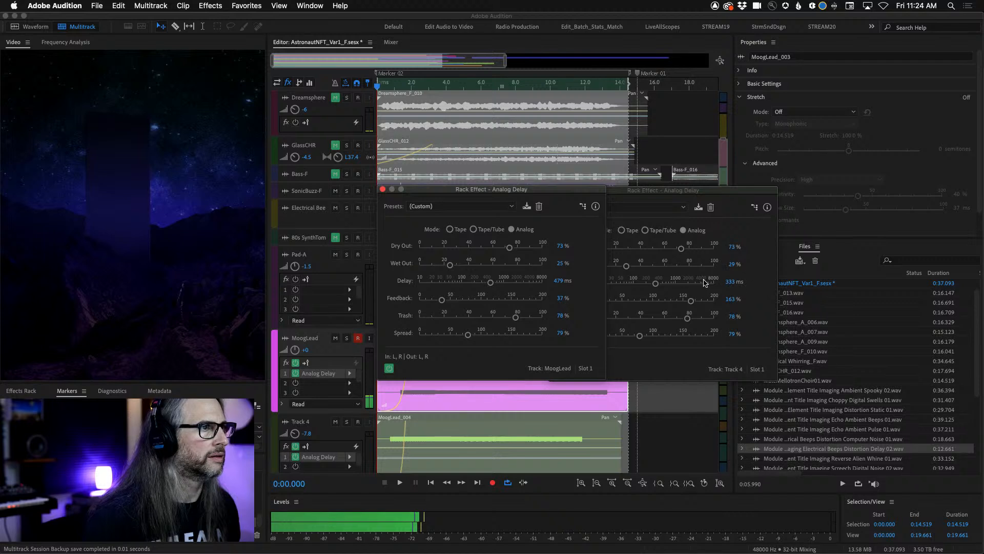
drag(656, 283, 658, 288)
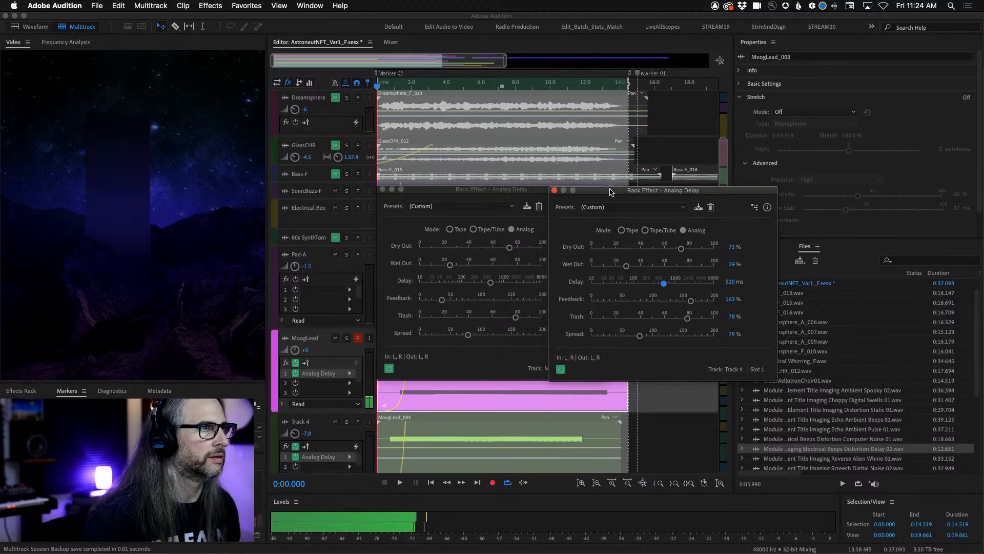
drag(611, 192, 690, 198)
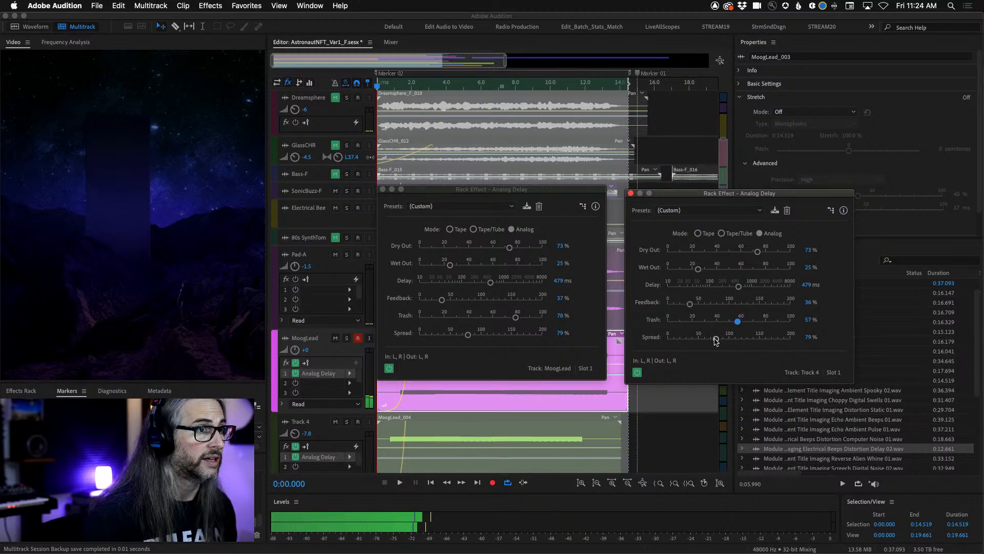
click(631, 193)
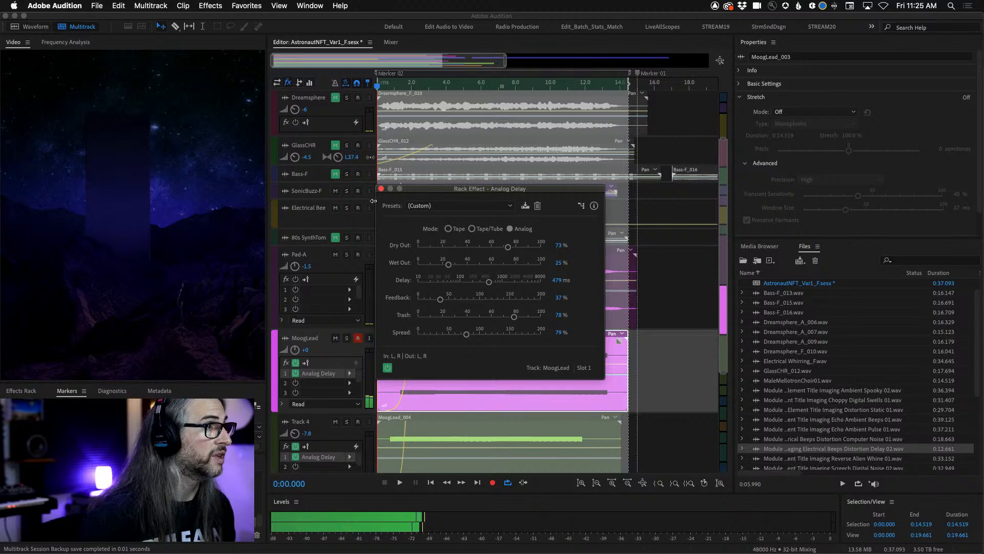
click(380, 189)
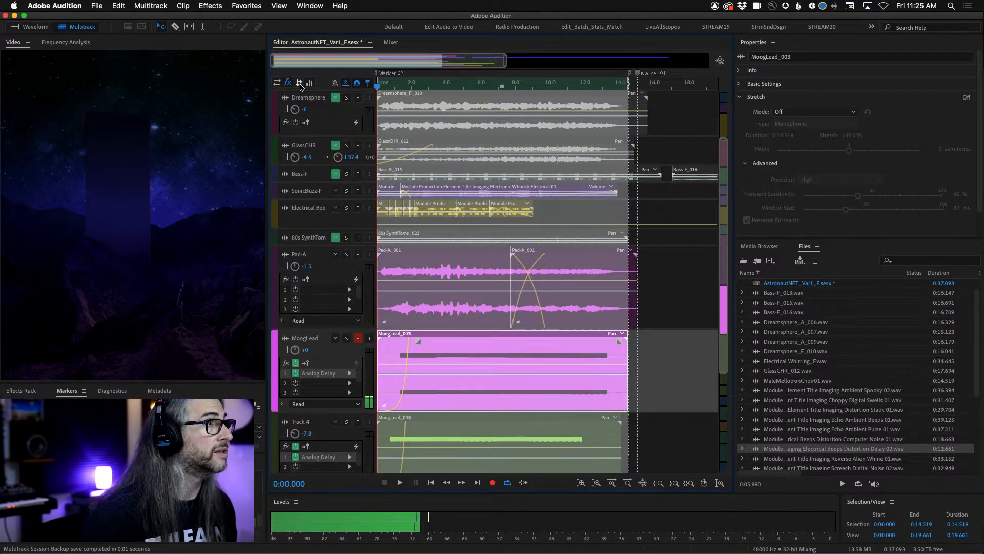
Widen the track headers to reveal the pan controls, pan MoogLead to R4.5 and Track 4 to L6.5, and set Track 4's volume to -8.4 dB.
click(277, 83)
click(289, 84)
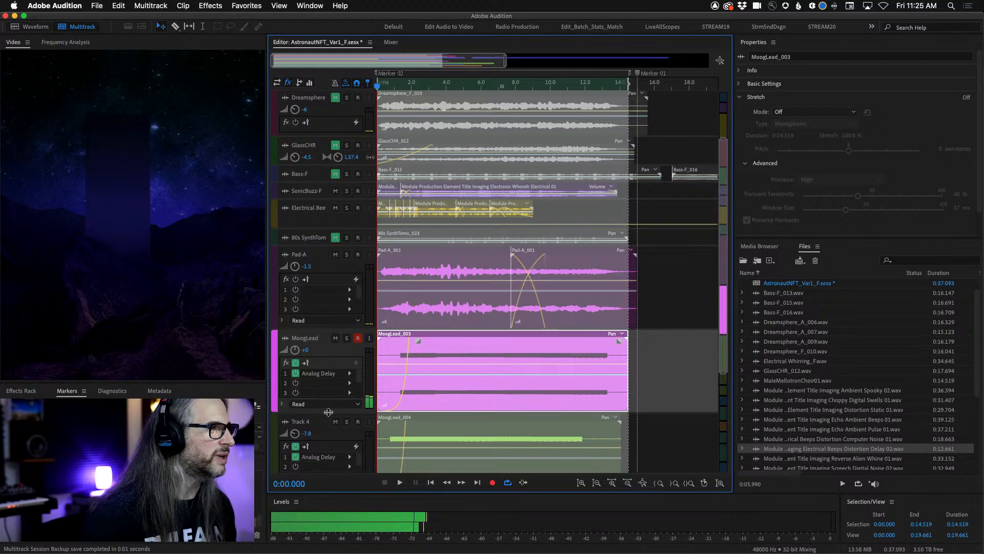
mouse_move(328, 412)
mouse_down()
mouse_move(328, 470)
mouse_move(328, 413)
mouse_up()
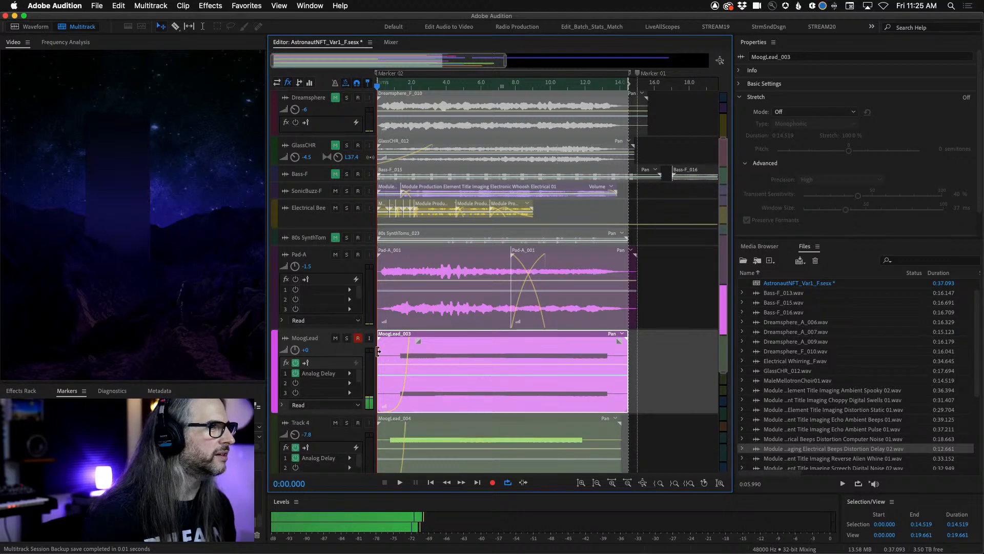
mouse_move(379, 352)
mouse_down()
mouse_move(398, 353)
mouse_move(364, 354)
mouse_move(384, 354)
mouse_up()
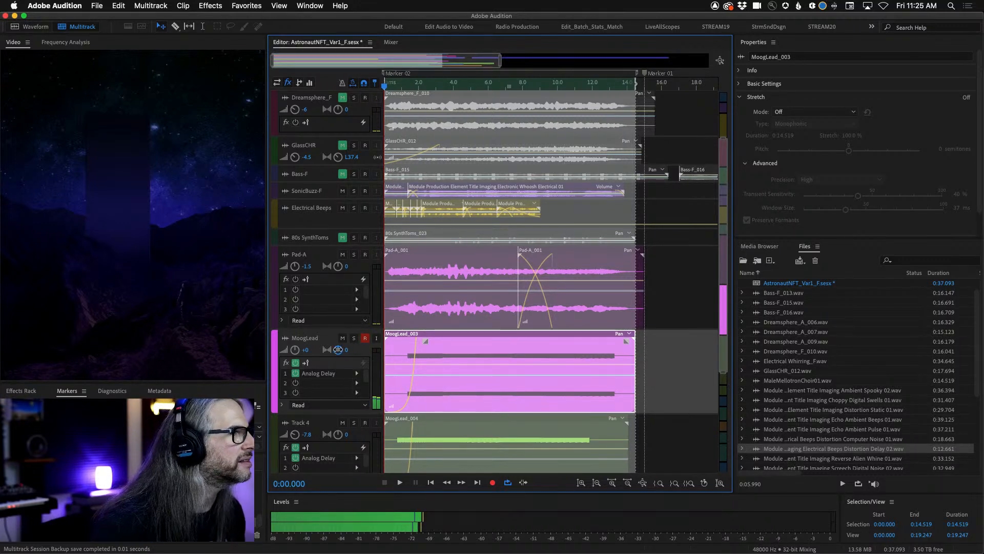
drag(333, 437, 330, 434)
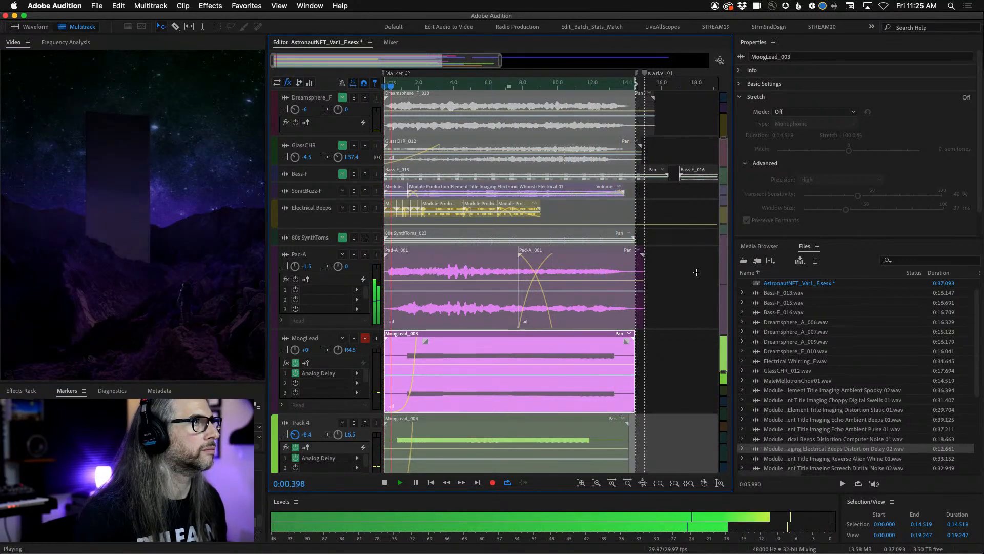
Stop playback and unmute the Dreamsphere_A track below Pad-F.
drag(723, 267, 746, 380)
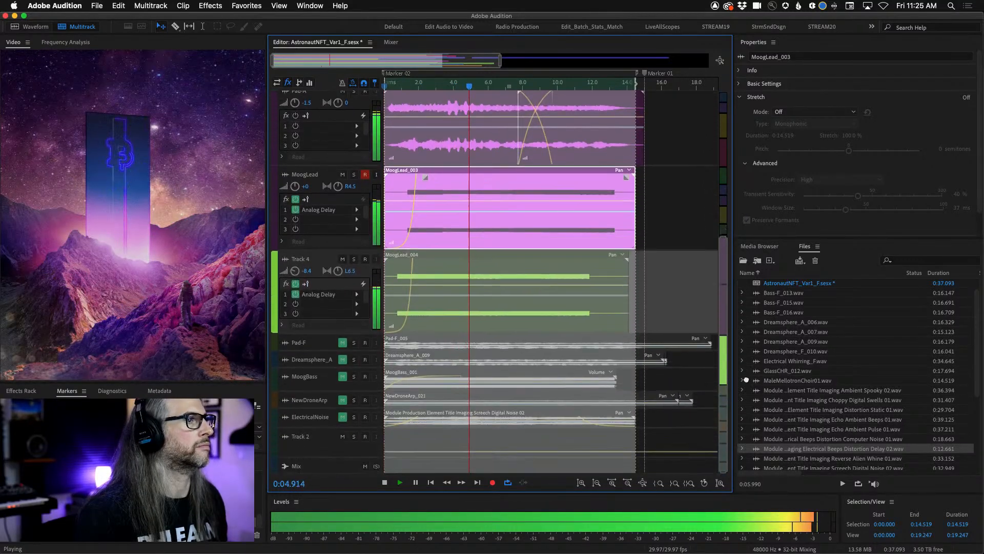
key(space)
click(343, 360)
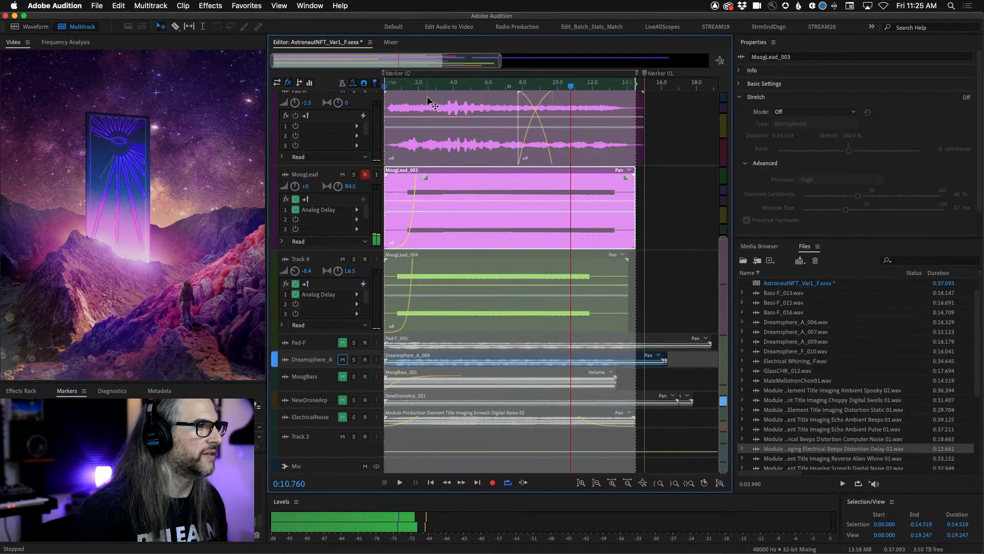
Solo the Dreamsphere_A track and audition it from the session start, stopping after a few seconds.
key(Home)
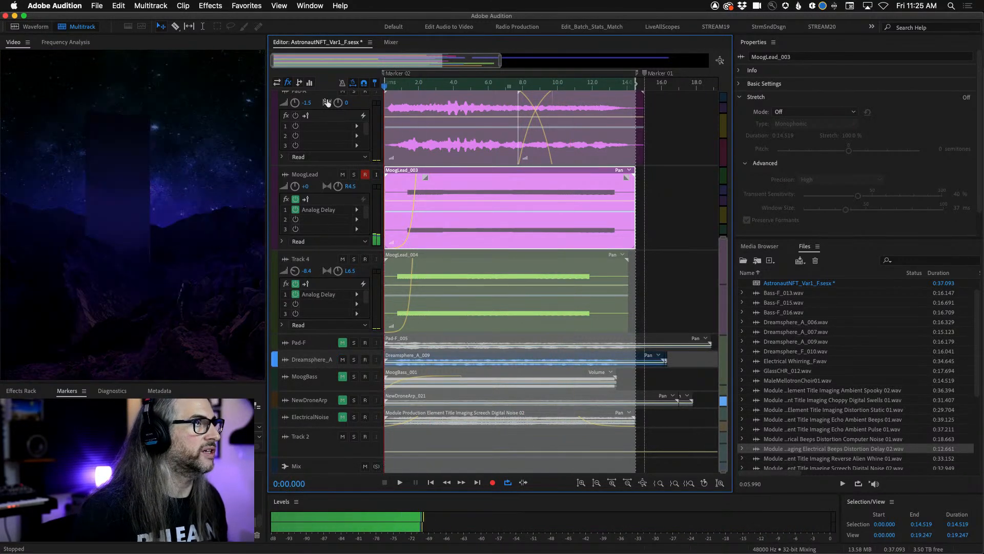
click(354, 360)
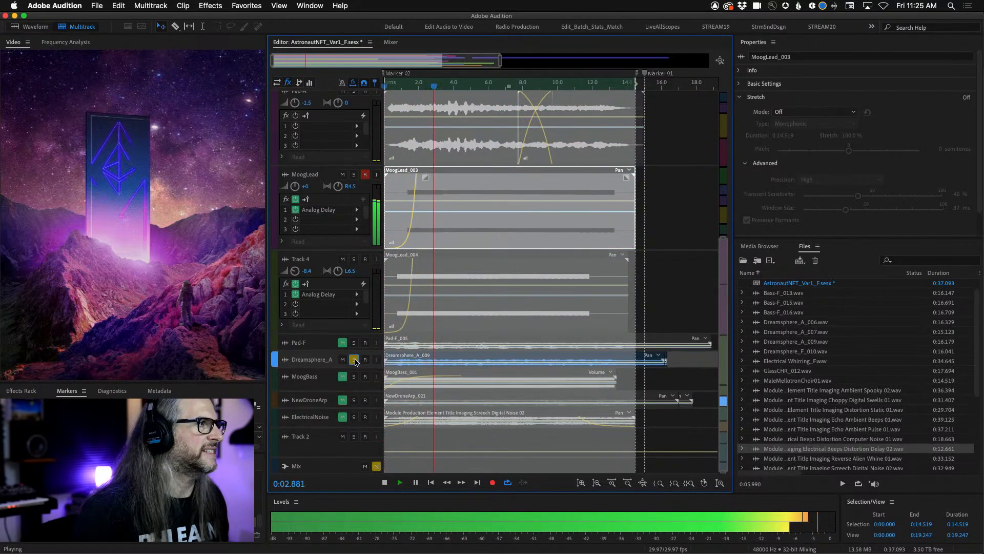
key(space)
Enlarge the Dreamsphere_A track, lower its volume to -3.6 dB, and unsolo it to audition the full mix from the session start.
drag(331, 369, 330, 411)
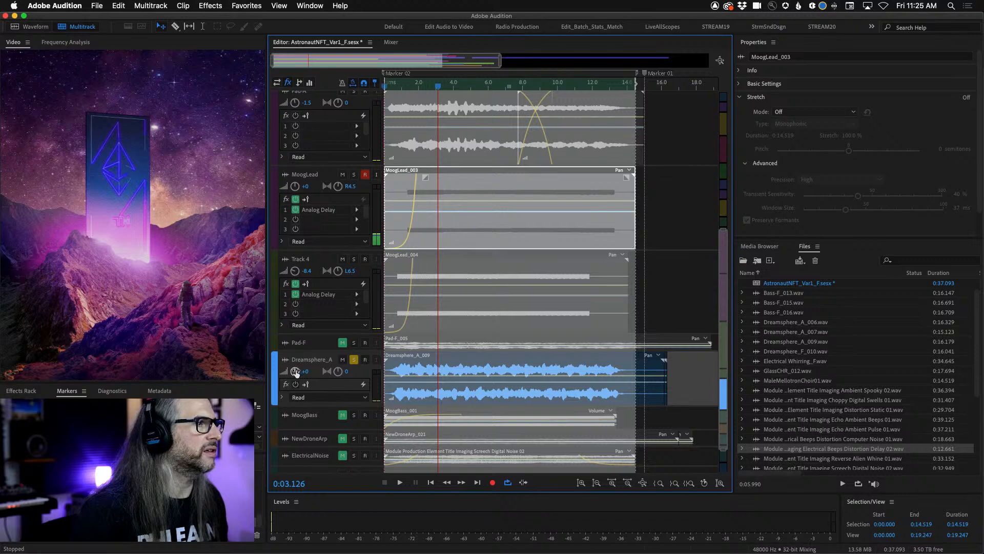
key(Home)
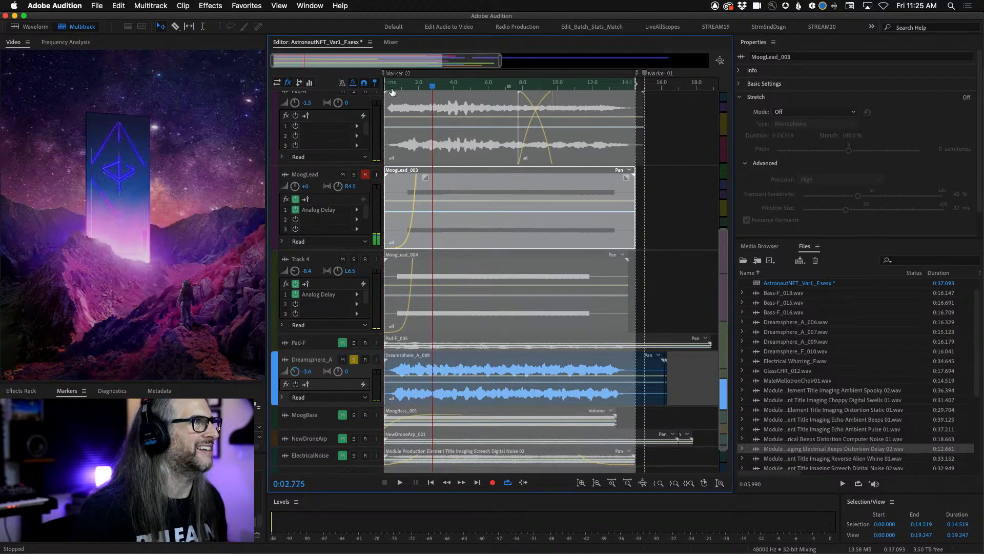
click(354, 359)
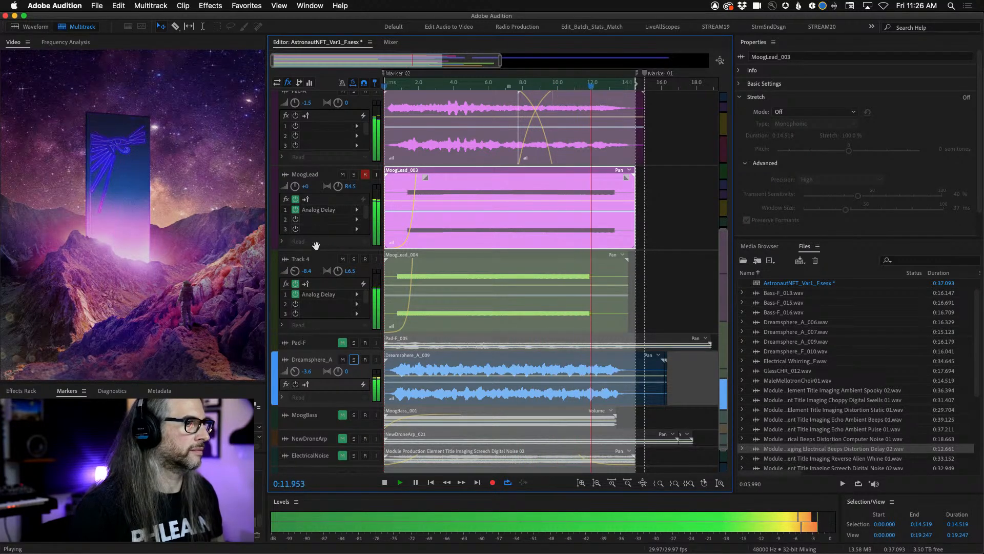
key(space)
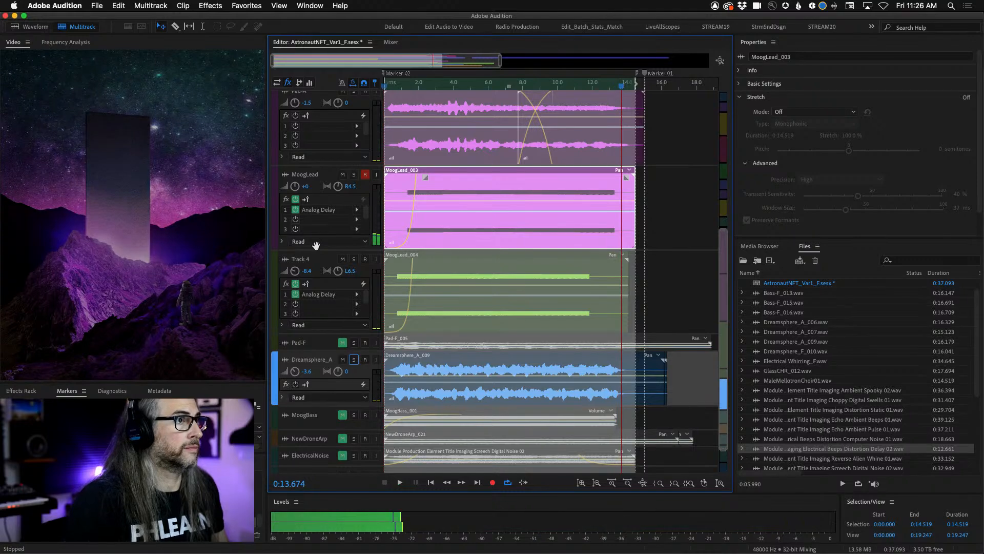